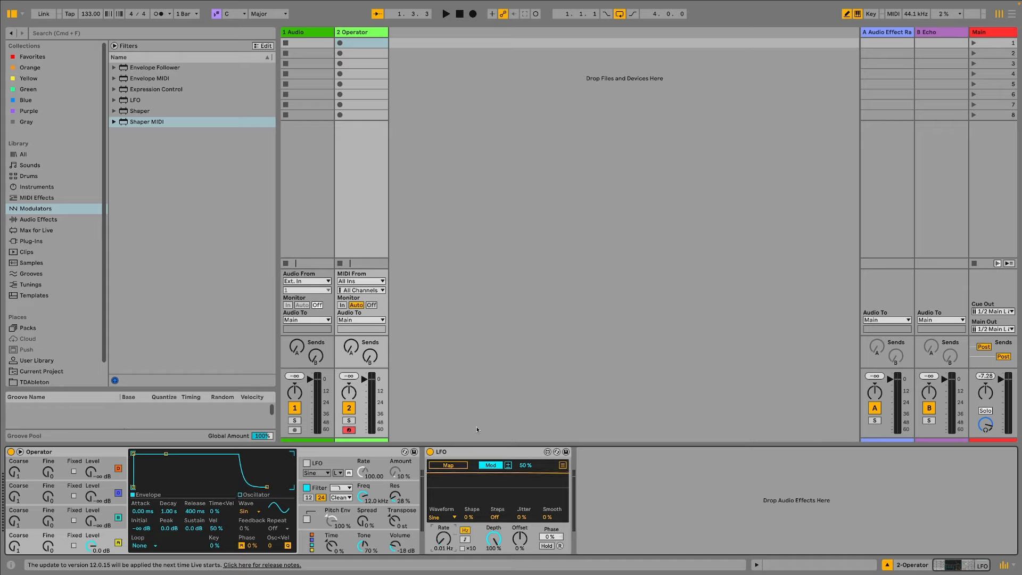
- Start parameter mapping on the LFO modulator placed after Operator
{"action": "left_click", "coordinate": [101, 451]}
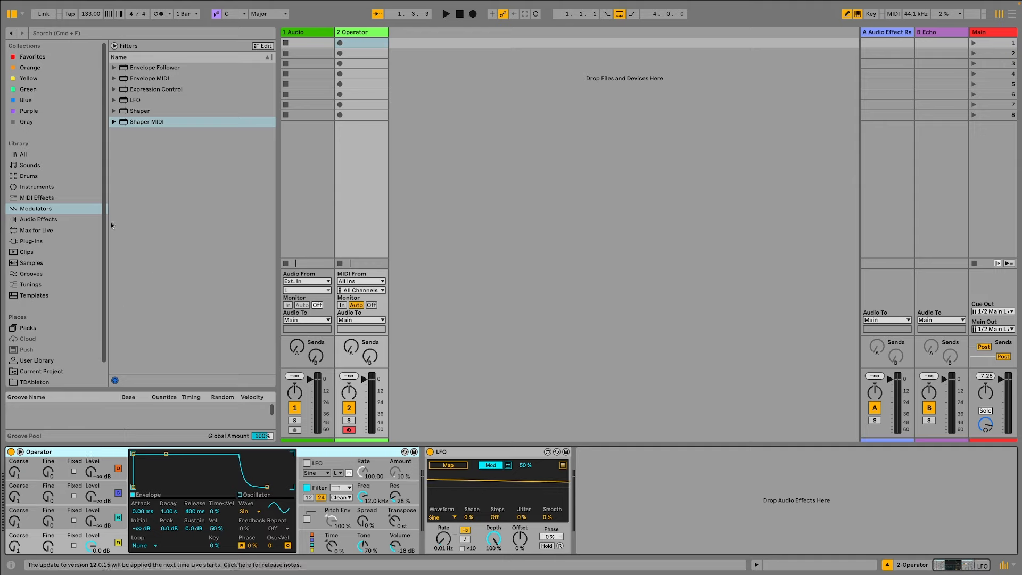
{"action": "left_click", "coordinate": [456, 464]}
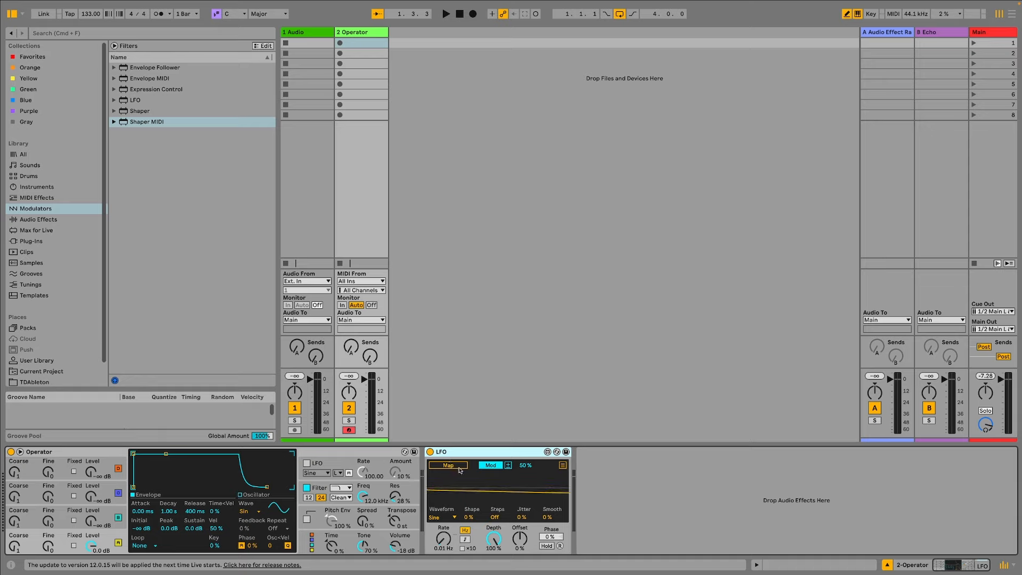
{"action": "left_click", "coordinate": [448, 465]}
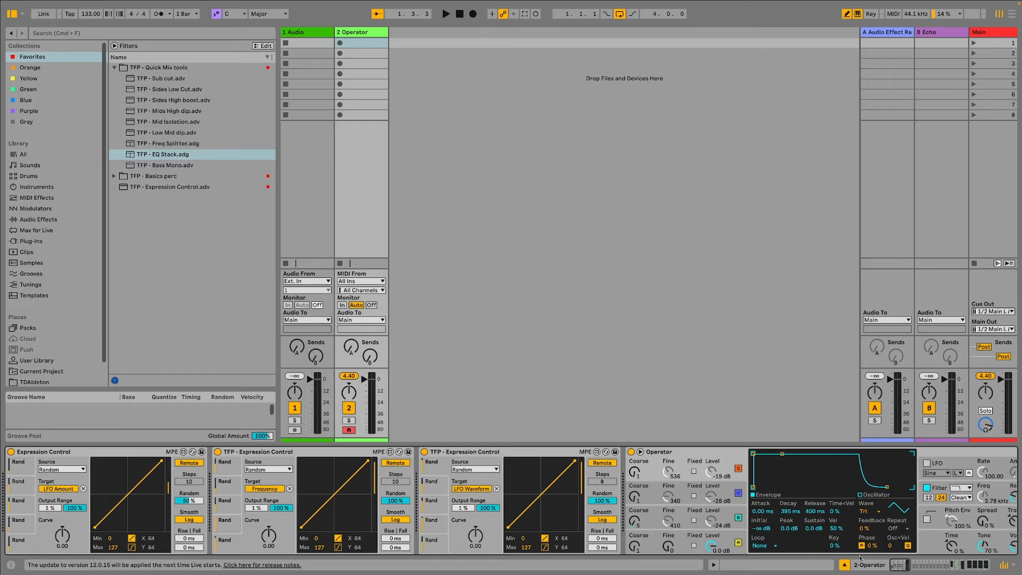
- Look through the Operator track's device chain, from the Expression Control modulators to the effects at its end
{"action": "left_click_drag", "start_coordinate": [902, 563], "coordinate": [844, 560]}
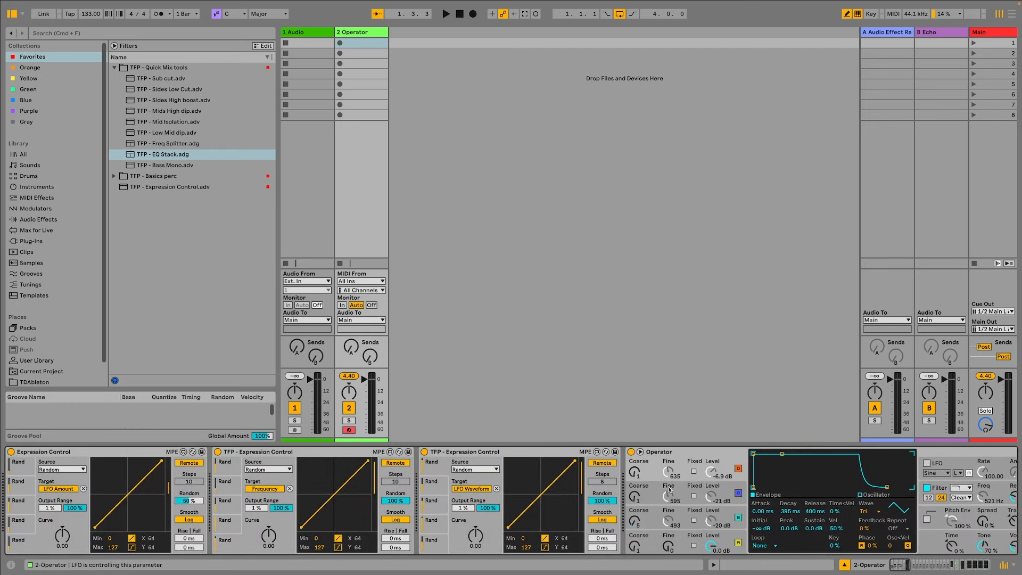
{"action": "left_click_drag", "start_coordinate": [902, 568], "coordinate": [960, 564]}
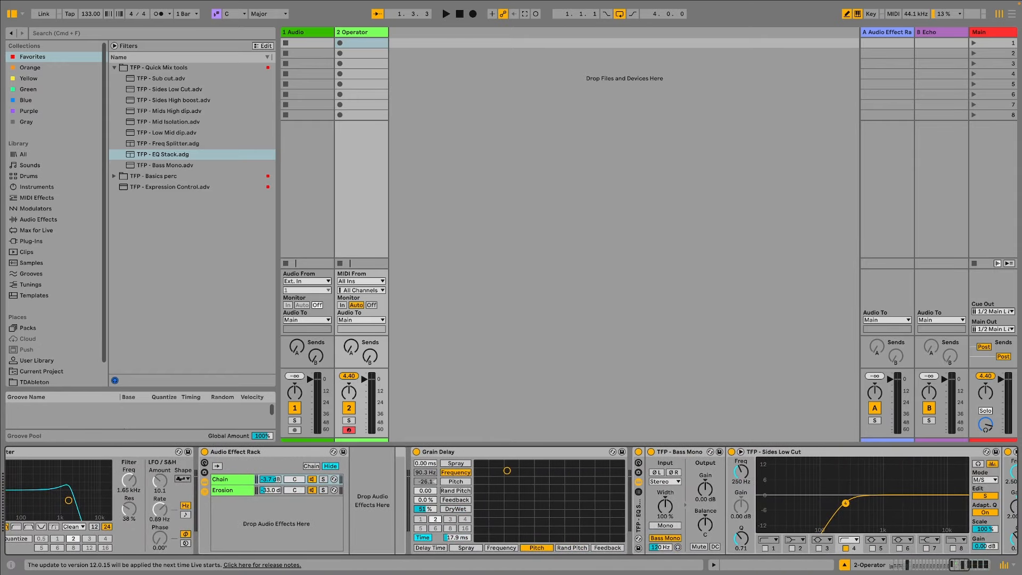
{"action": "left_click_drag", "start_coordinate": [958, 564], "coordinate": [801, 570]}
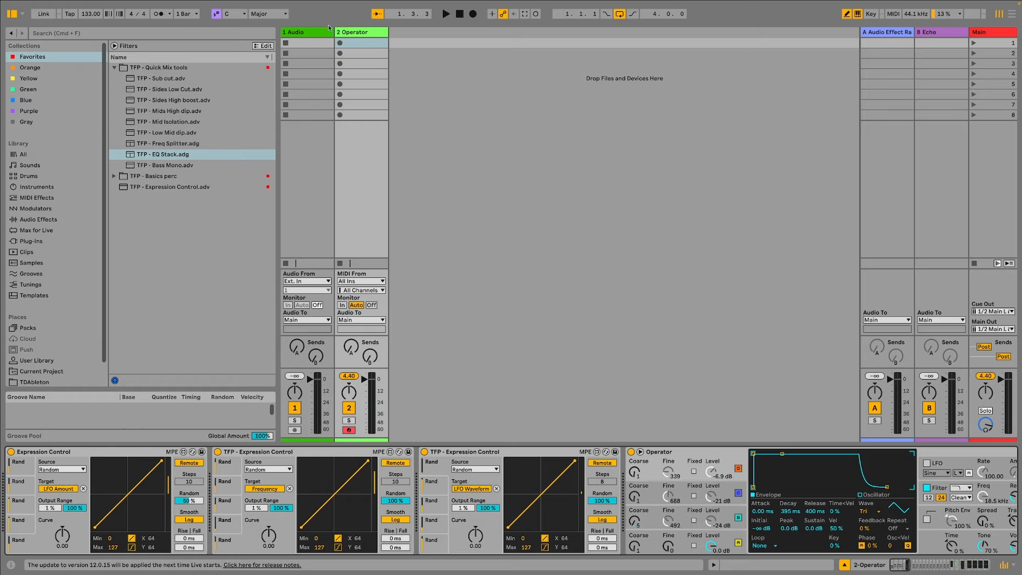
- Create an empty one-bar MIDI clip in the Operator track's first slot and enlarge the clip editor
{"action": "double_click", "coordinate": [354, 42]}
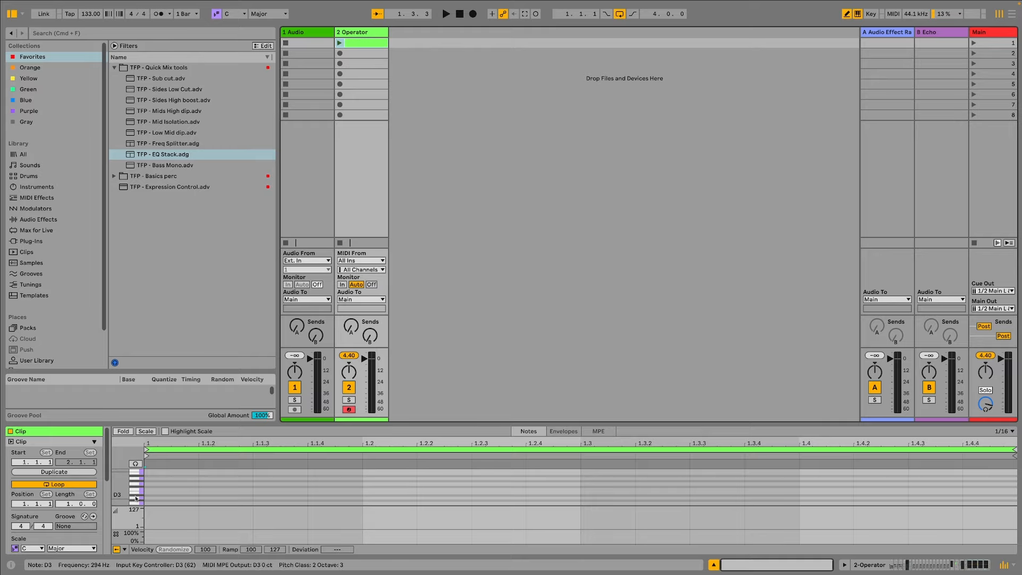
{"action": "left_click_drag", "start_coordinate": [231, 423], "coordinate": [230, 270]}
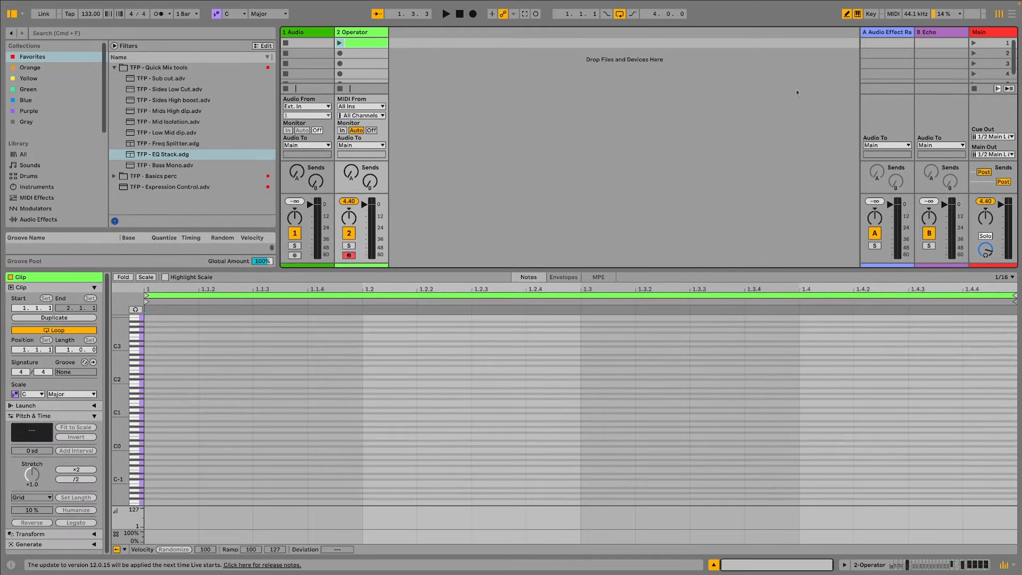
- In the Arrangement, insert an empty one-bar MIDI clip at bar 1 of the Operator track
{"action": "left_click", "coordinate": [1011, 16]}
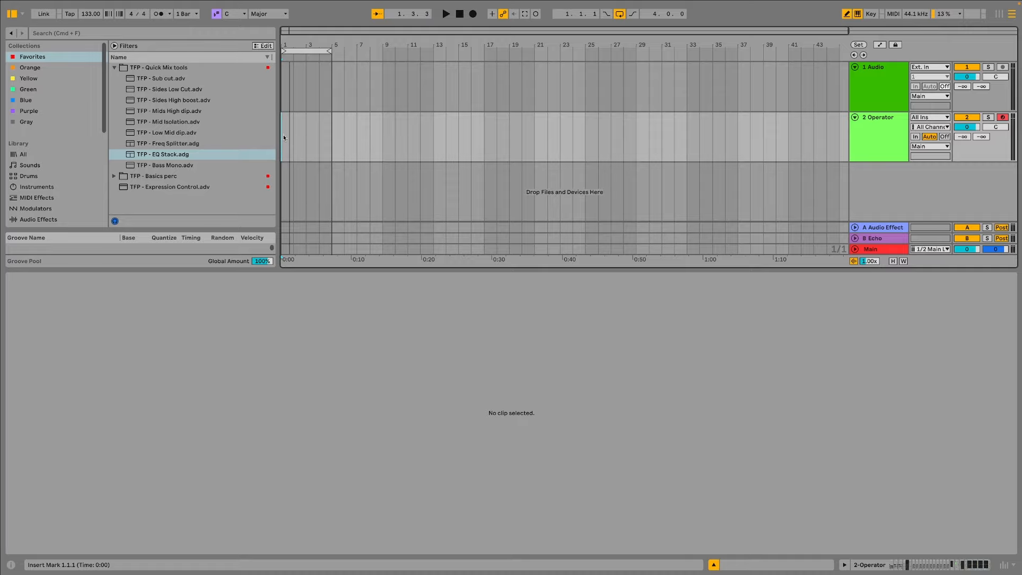
{"action": "left_click_drag", "start_coordinate": [289, 139], "coordinate": [280, 131]}
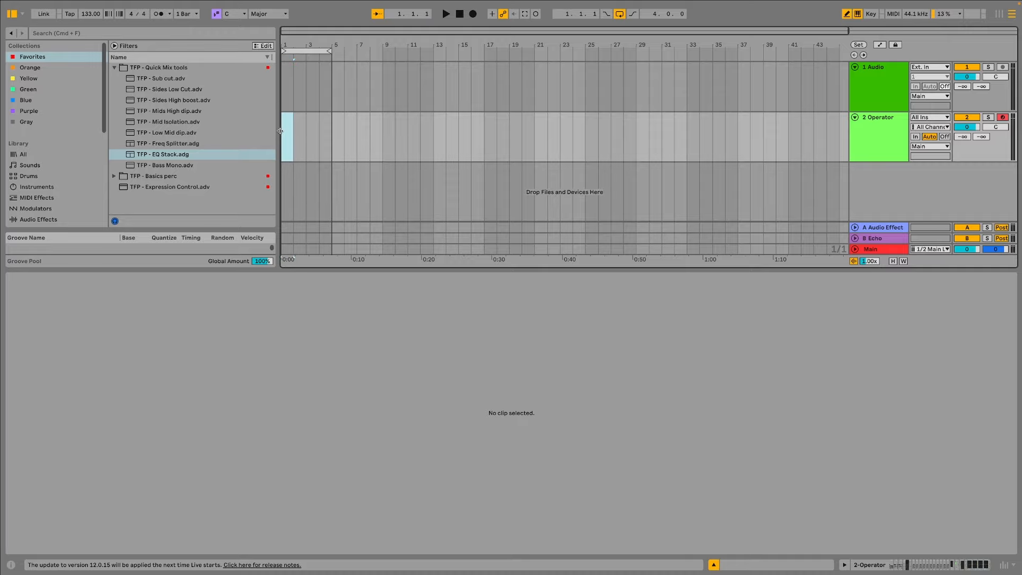
{"action": "key", "text": "super+shift+m"}
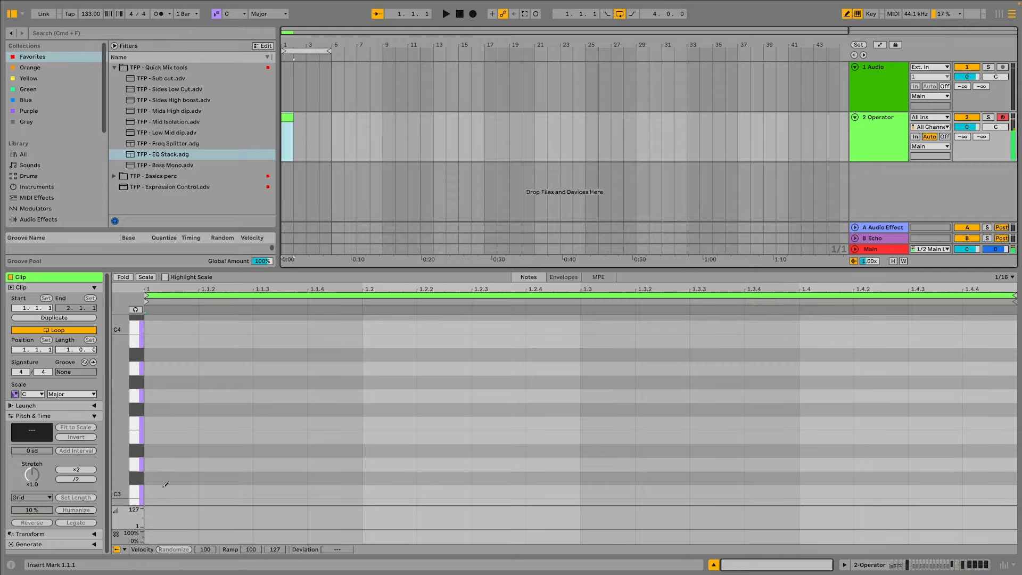
- Draw a C2 note in the clip from the start of the bar to about 1.4.3
{"action": "scroll", "coordinate": [166, 486], "scroll_direction": "down", "scroll_amount": 6}
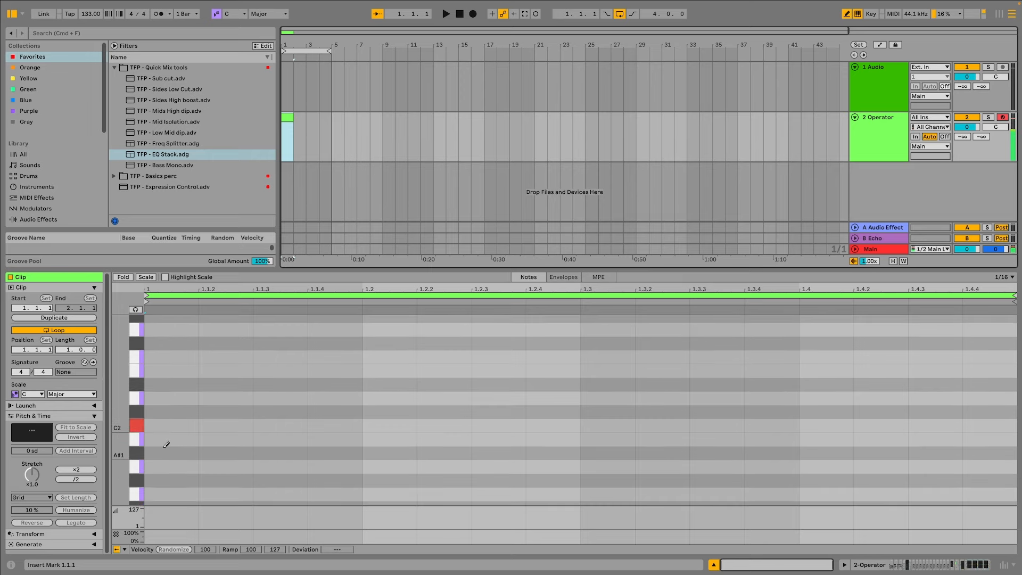
{"action": "left_click", "coordinate": [169, 424]}
{"action": "left_click_drag", "start_coordinate": [197, 425], "coordinate": [903, 416]}
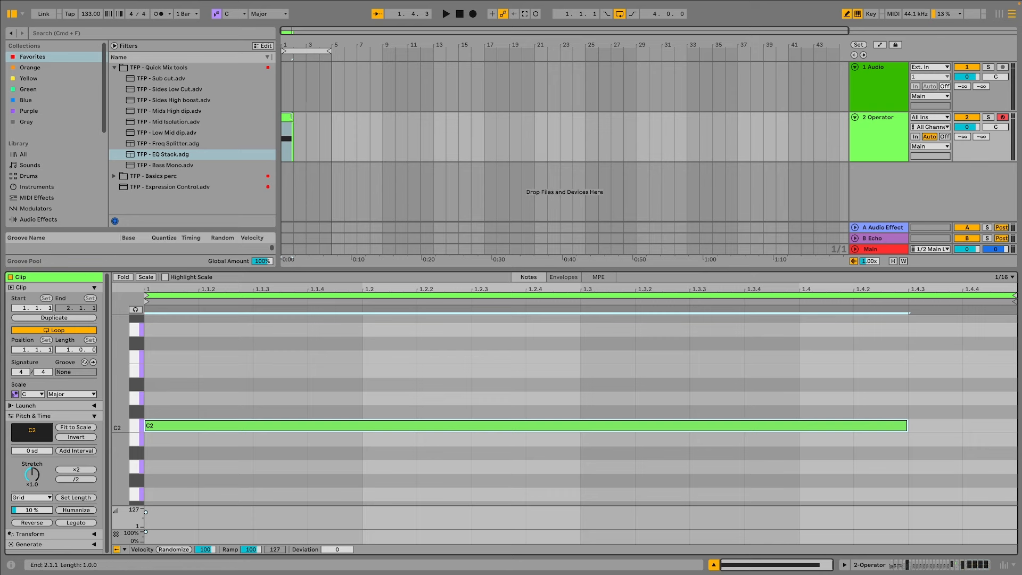
- Extend the looped C2 clip to 128 bars, ending at bar 129, and set the arrangement loop to the same length
{"action": "left_click_drag", "start_coordinate": [292, 117], "coordinate": [927, 217]}
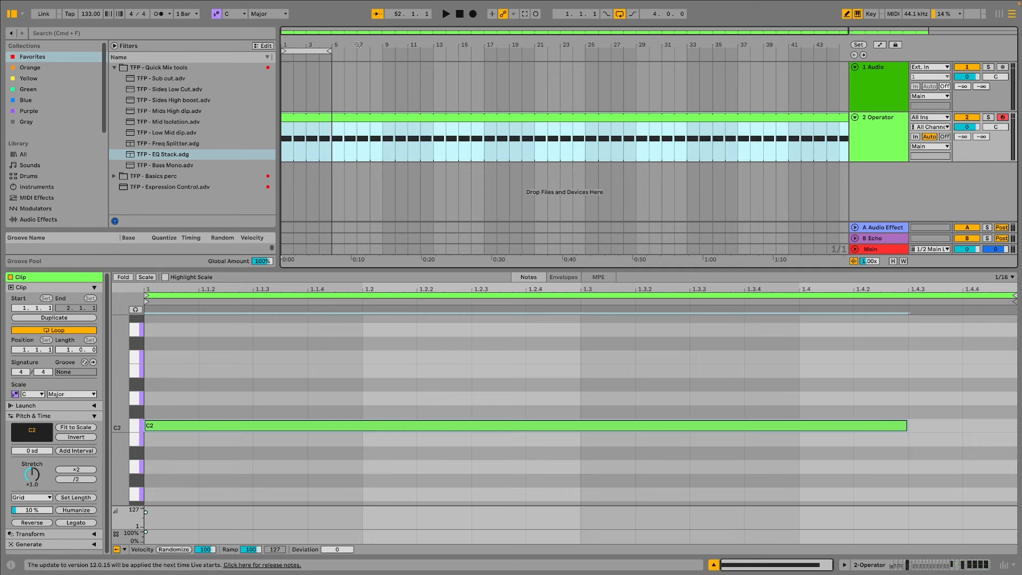
{"action": "left_click_drag", "start_coordinate": [358, 46], "coordinate": [828, 52]}
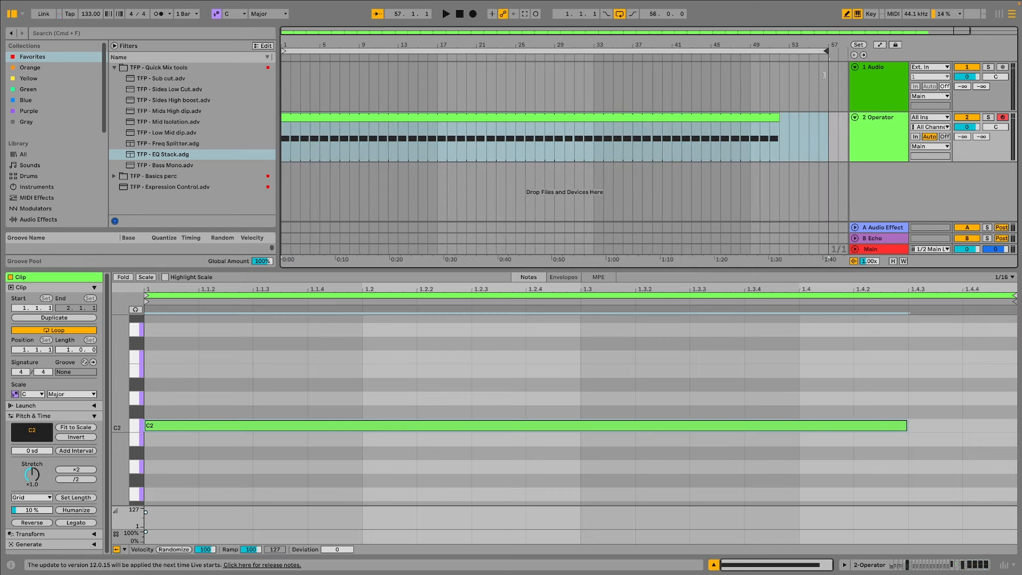
{"action": "left_click_drag", "start_coordinate": [778, 117], "coordinate": [907, 117]}
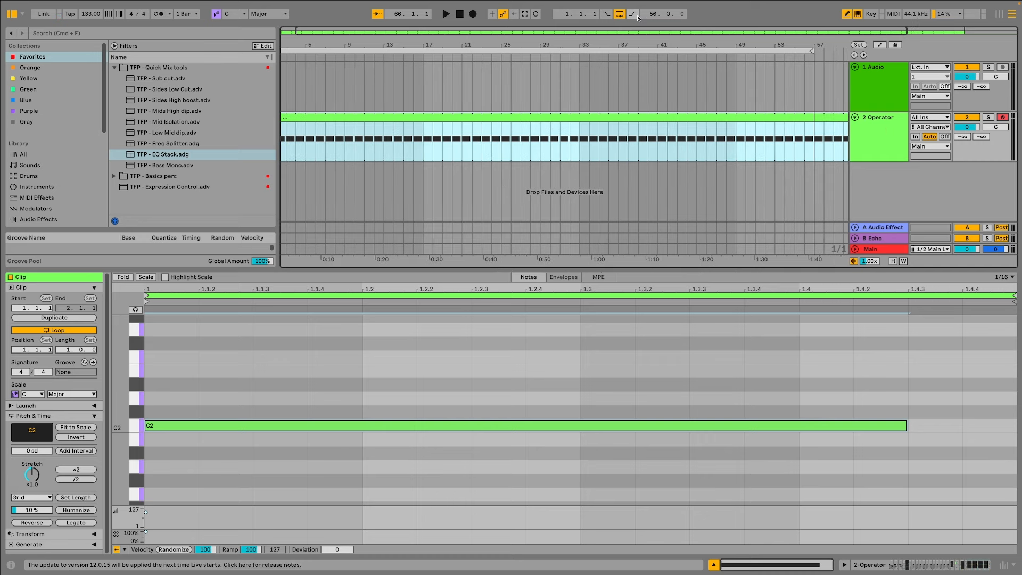
{"action": "double_click", "coordinate": [634, 39]}
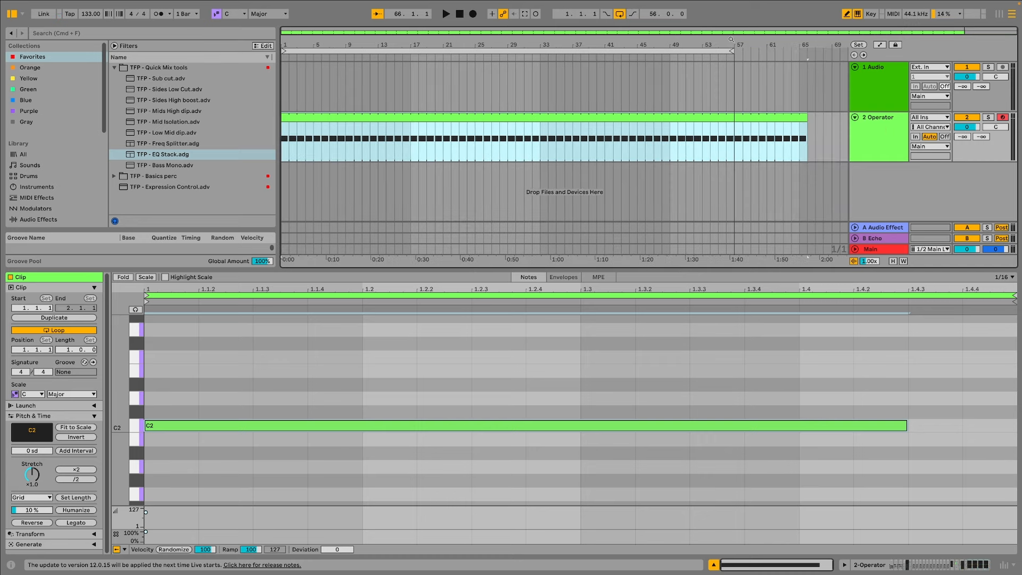
{"action": "left_click_drag", "start_coordinate": [732, 52], "coordinate": [1019, 52]}
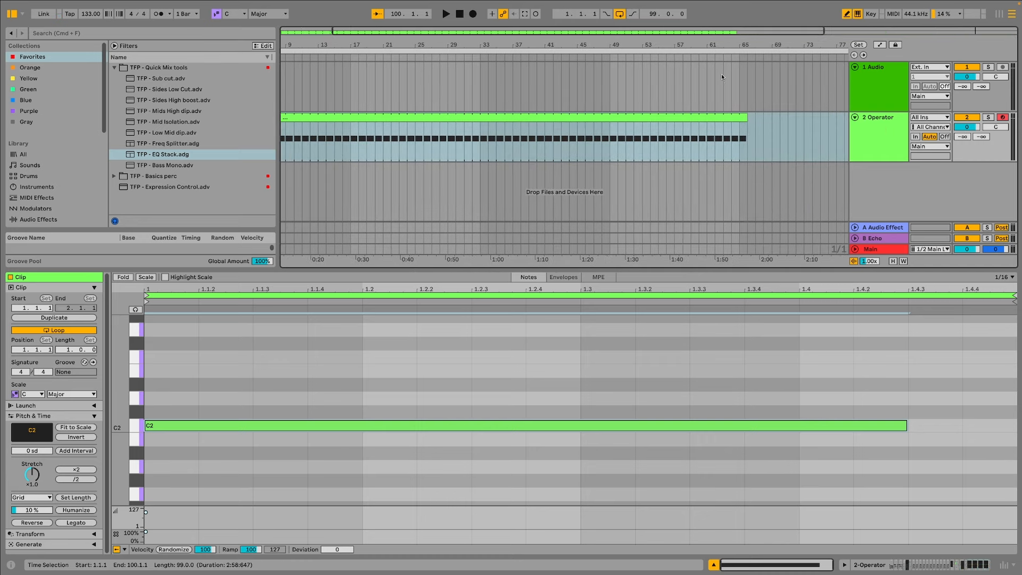
{"action": "double_click", "coordinate": [658, 41]}
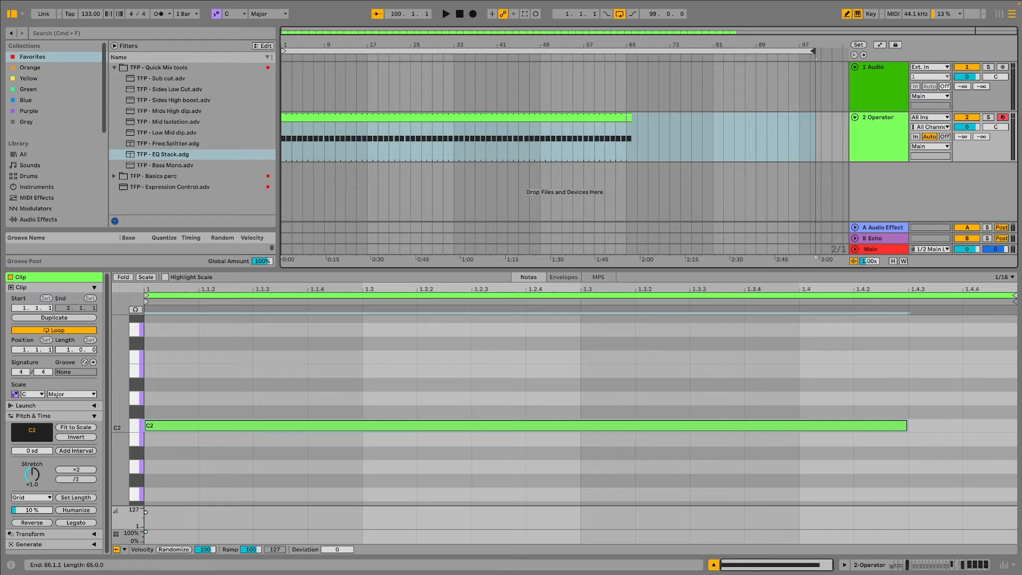
{"action": "left_click_drag", "start_coordinate": [626, 117], "coordinate": [980, 121]}
{"action": "left_click_drag", "start_coordinate": [804, 52], "coordinate": [720, 53]}
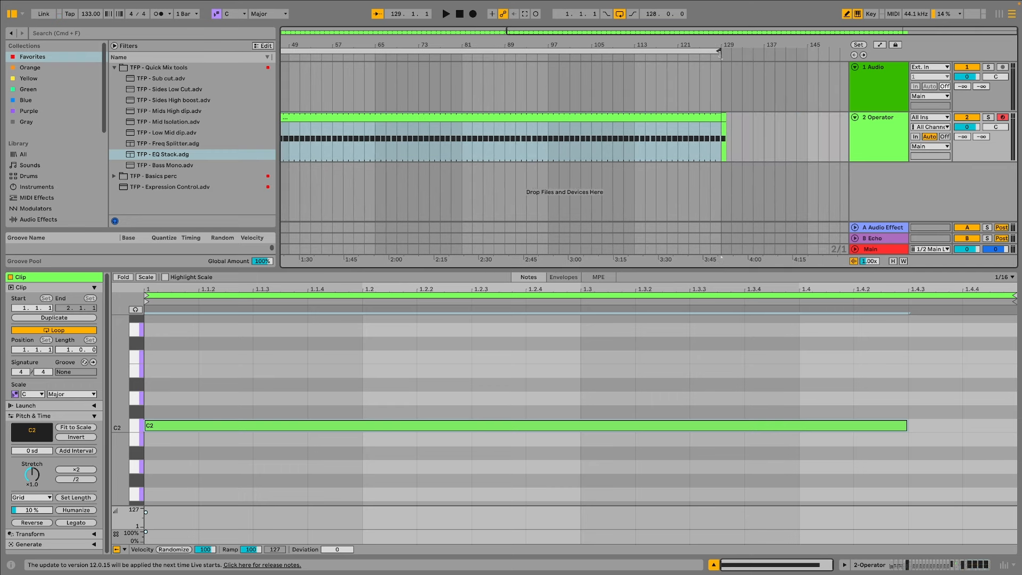
{"action": "left_click_drag", "start_coordinate": [726, 119], "coordinate": [722, 118]}
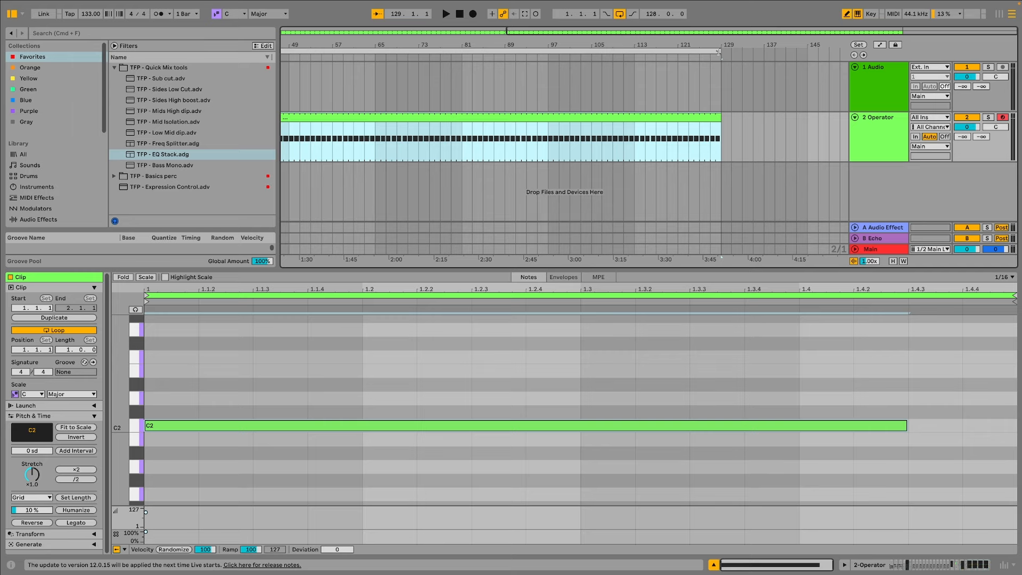
- Audition the opening of the 128-bar clip, and freeze and flatten the Operator track to audio
{"action": "key", "text": "space"}
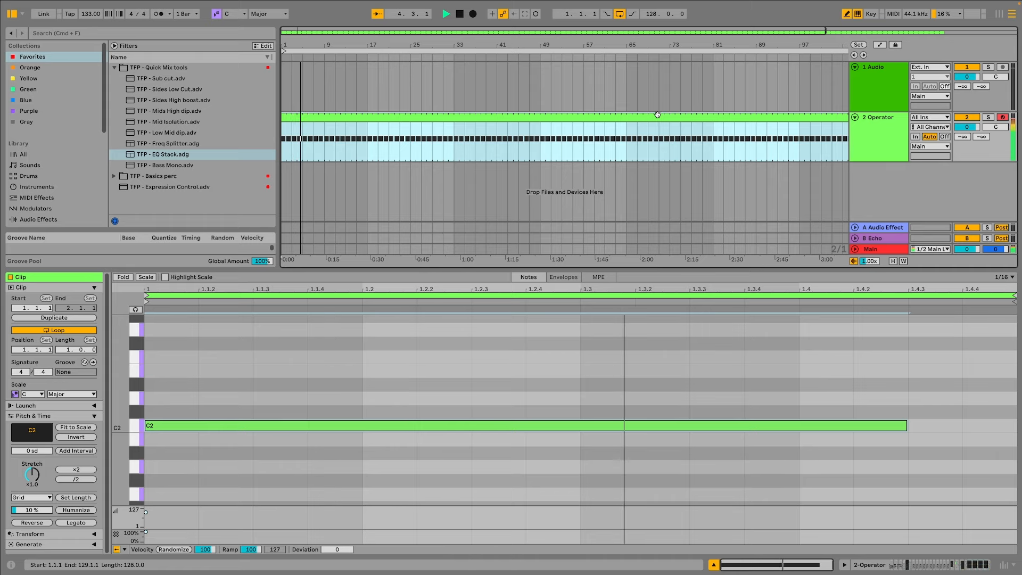
{"action": "key", "text": "space"}
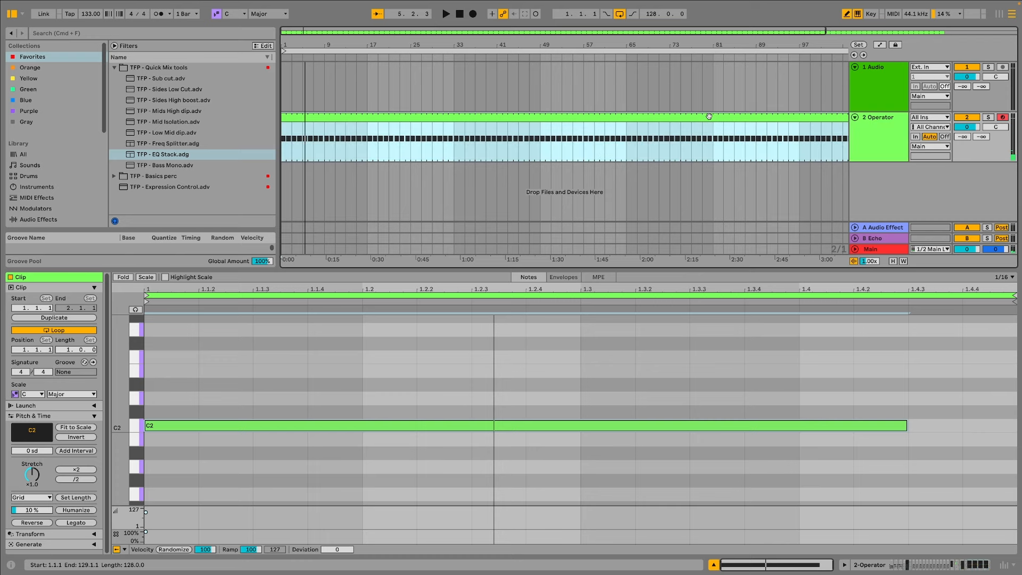
{"action": "right_click", "coordinate": [711, 118]}
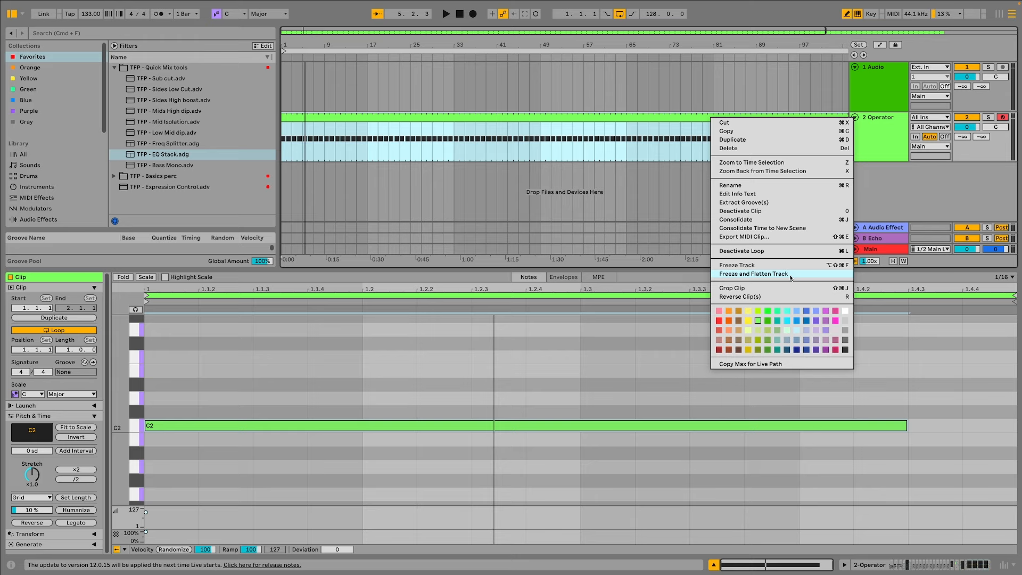
{"action": "left_click", "coordinate": [790, 274]}
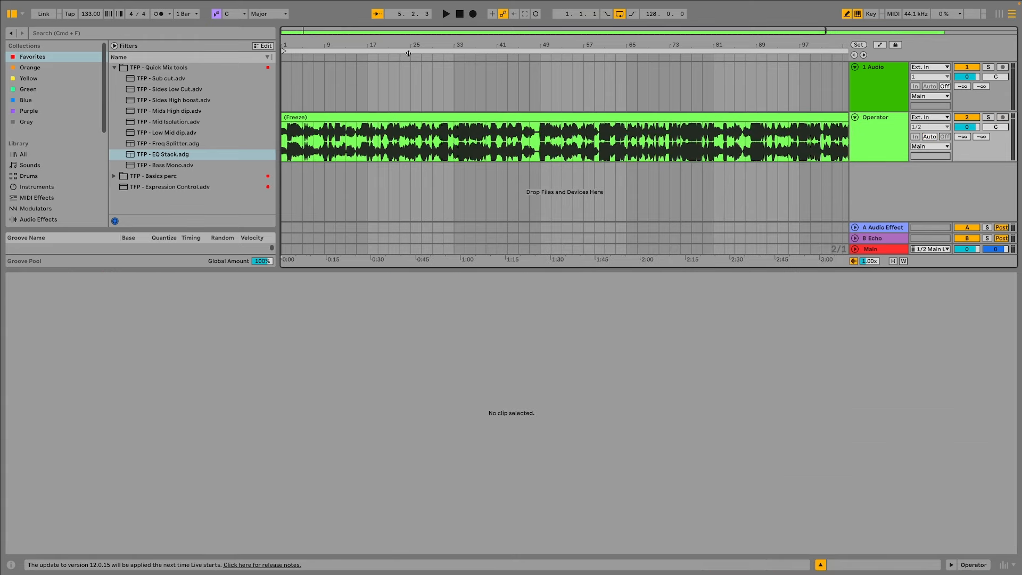
- Solo the flattened Operator track and play back the start of its audio
{"action": "left_click_drag", "start_coordinate": [342, 48], "coordinate": [341, 26]}
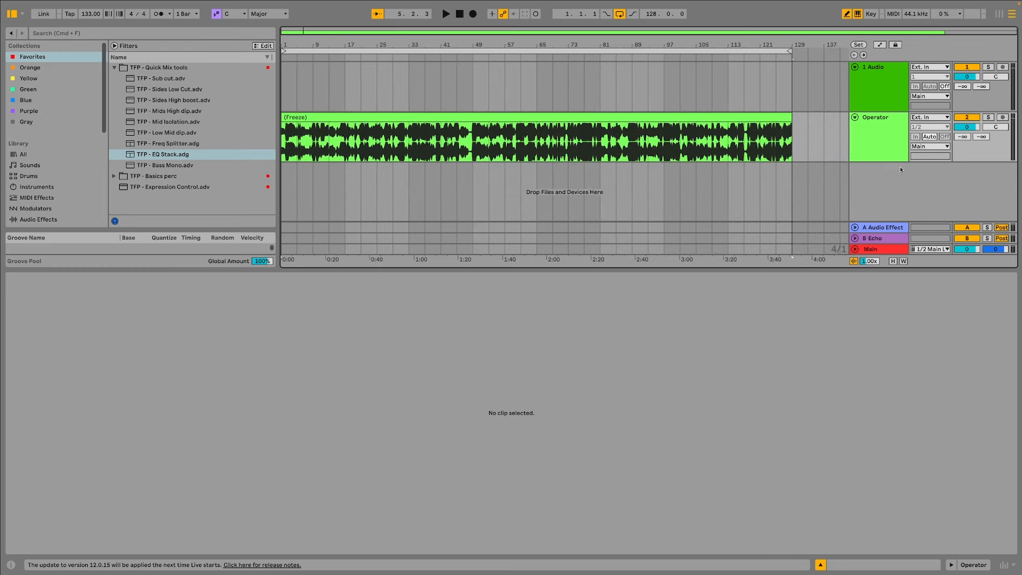
{"action": "left_click", "coordinate": [988, 118]}
{"action": "key", "text": "space"}
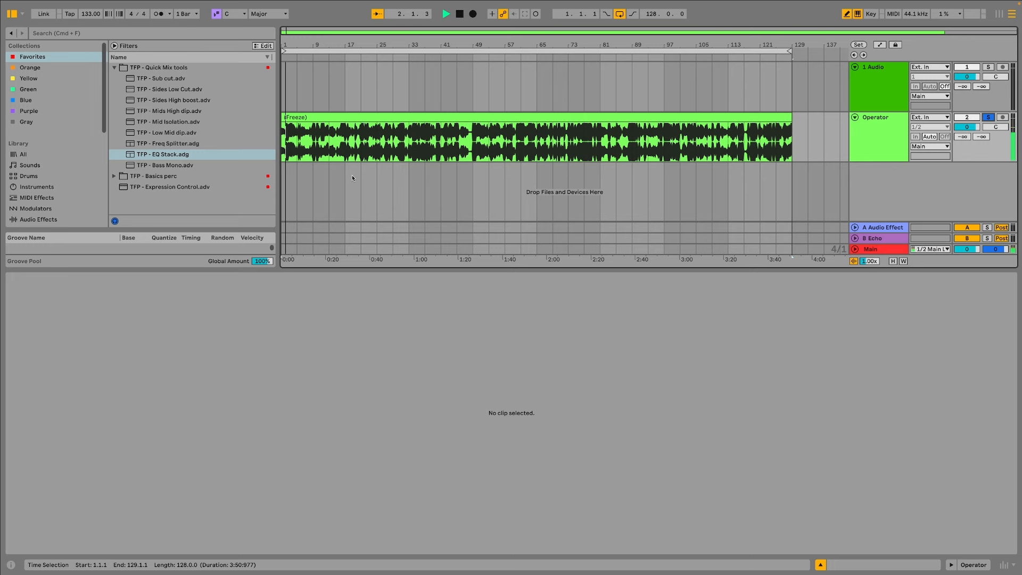
{"action": "key", "text": "space"}
- Slice the frozen audio clip to a new MIDI track, one slice per bar, using the Sampler-Beat Offset preset
{"action": "right_click", "coordinate": [298, 116]}
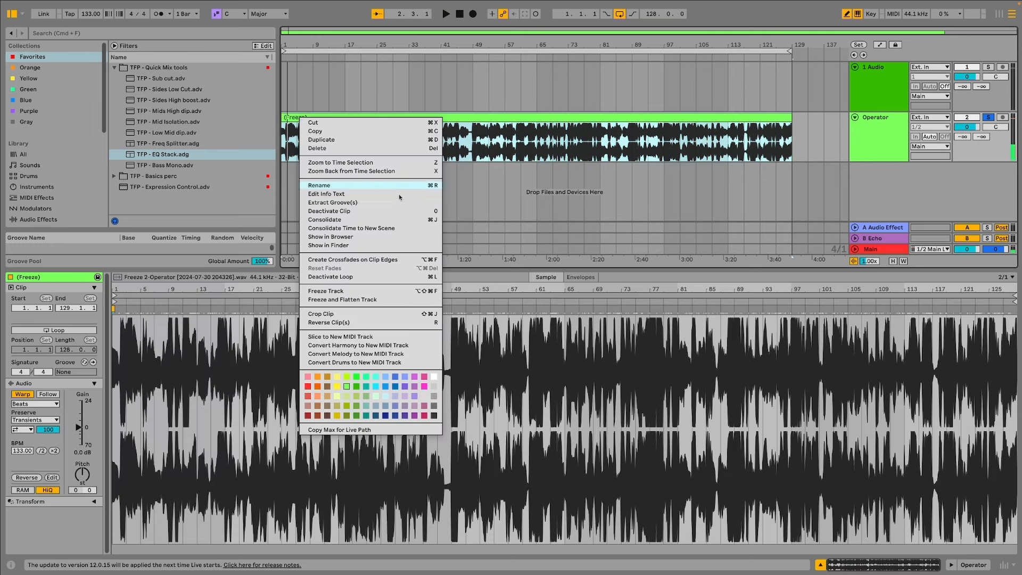
{"action": "left_click", "coordinate": [365, 337]}
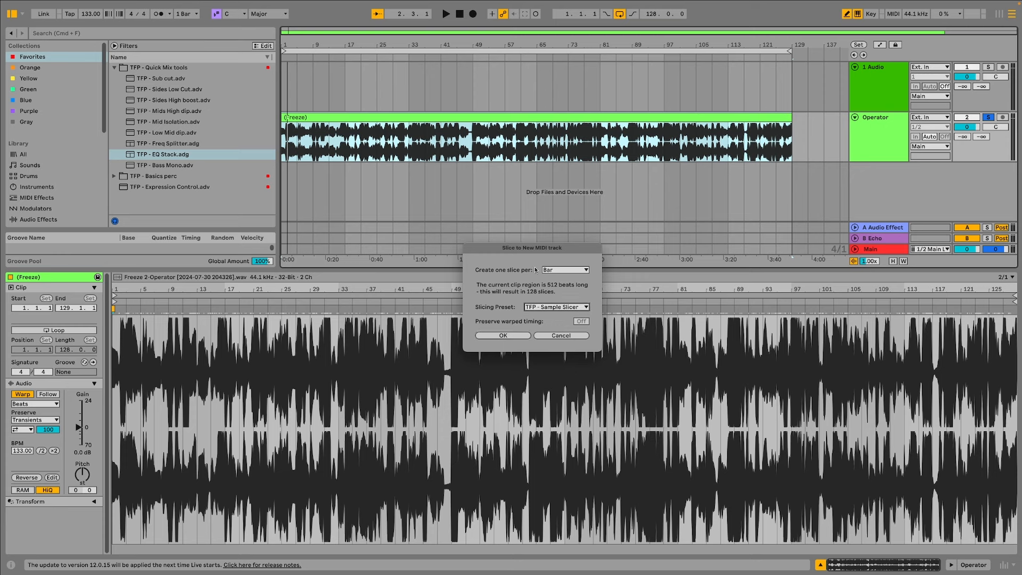
{"action": "left_click", "coordinate": [554, 308]}
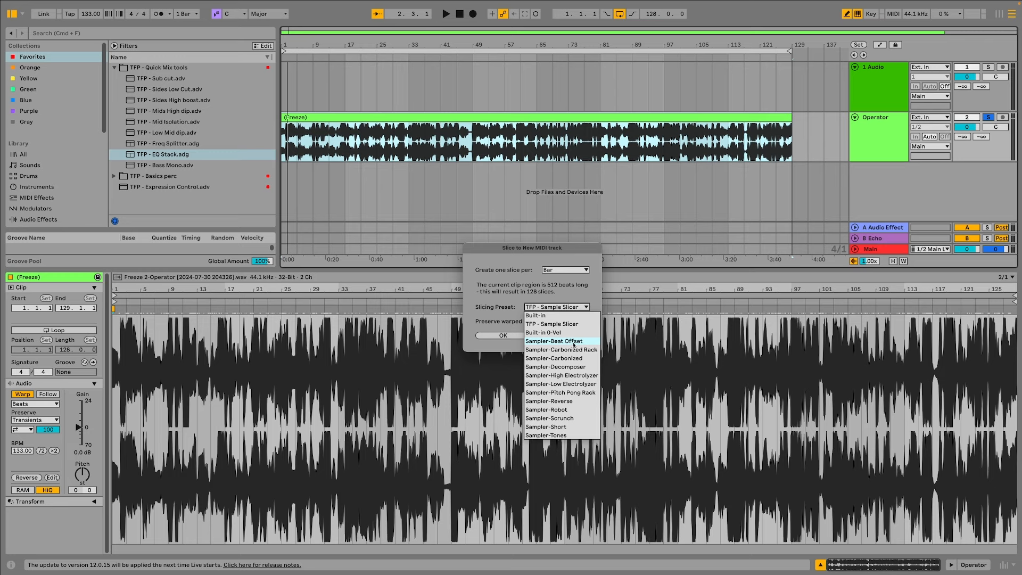
{"action": "left_click", "coordinate": [573, 342]}
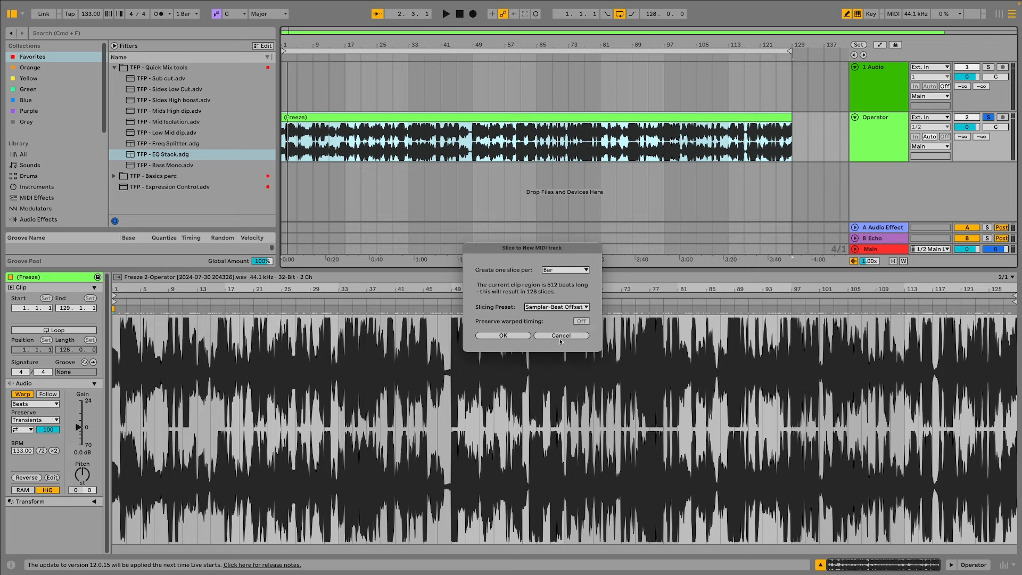
{"action": "left_click", "coordinate": [510, 336]}
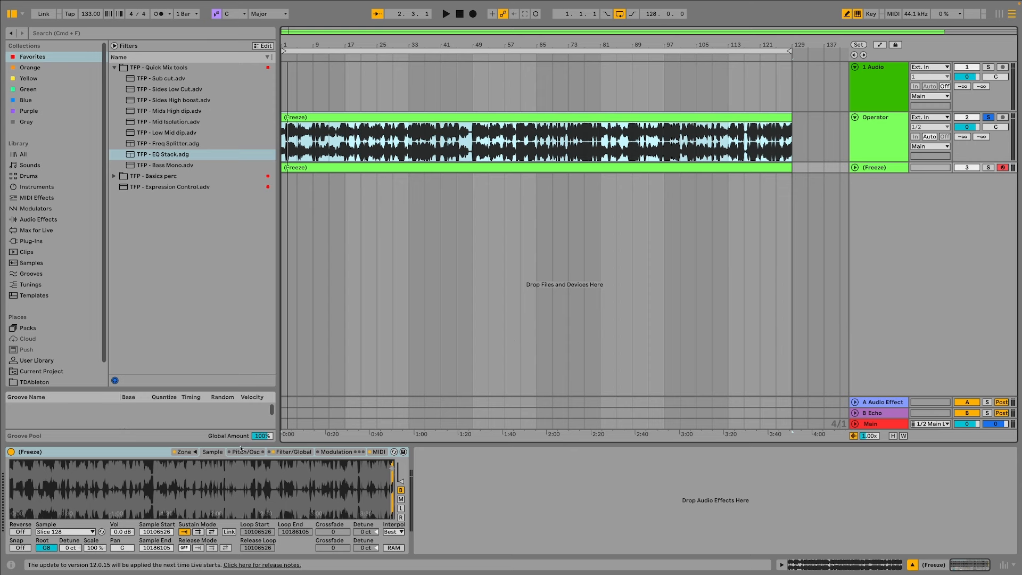
- Open the Sampler's zone editor, select all 128 slices, and crop their samples into separate files
{"action": "left_click", "coordinate": [183, 451]}
{"action": "left_click", "coordinate": [216, 406]}
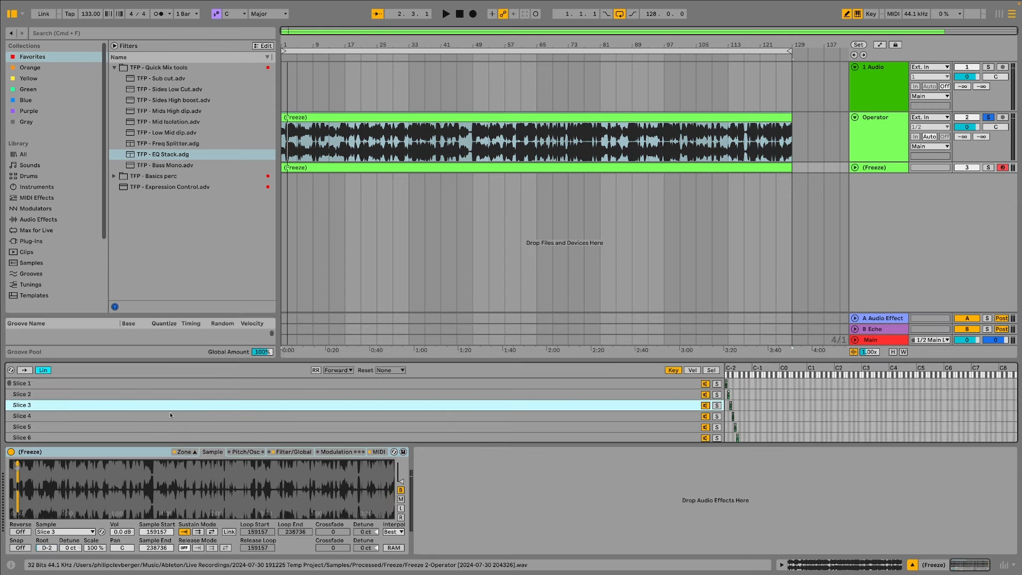
{"action": "key", "text": "super+a"}
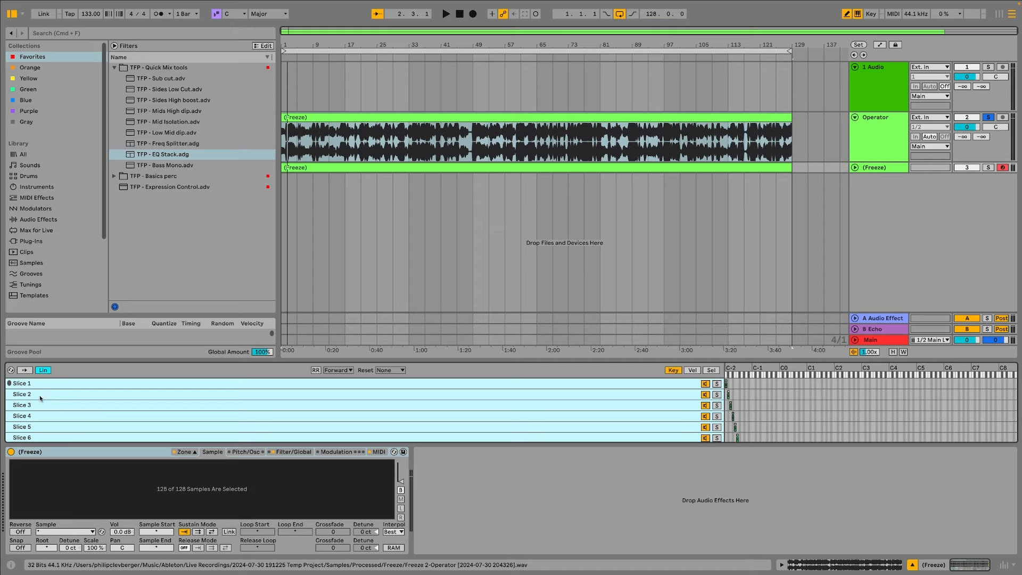
{"action": "right_click", "coordinate": [56, 404]}
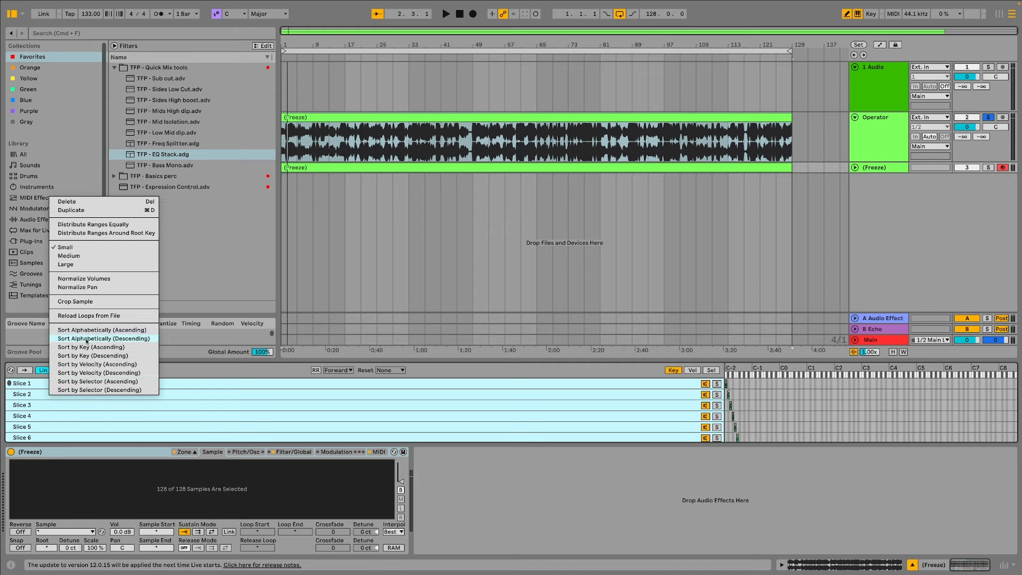
{"action": "left_click", "coordinate": [84, 301]}
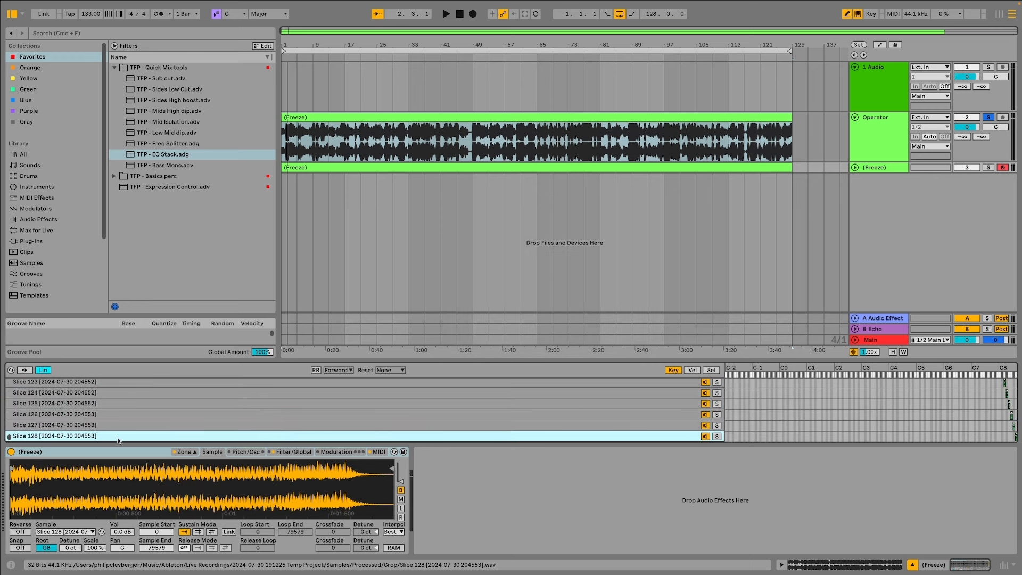
- Show the cropped Slice 128 sample in Finder and look over the Crop folder's files from the start
{"action": "right_click", "coordinate": [51, 436]}
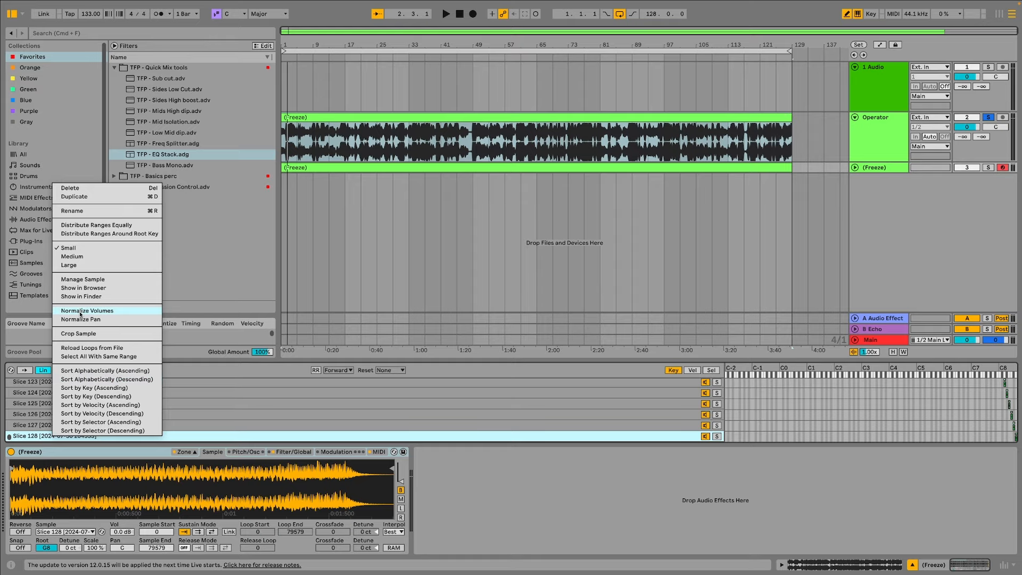
{"action": "left_click", "coordinate": [81, 298]}
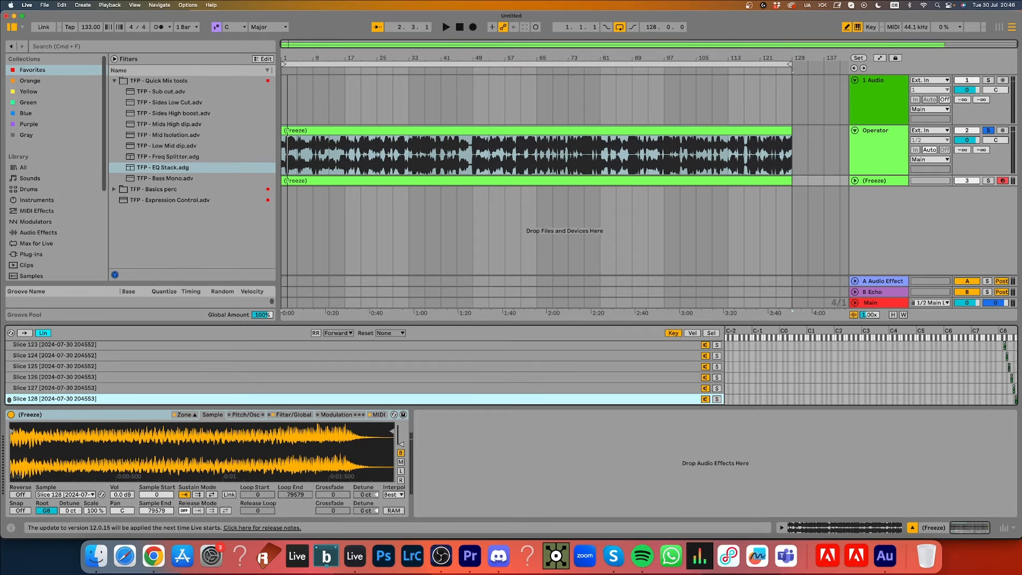
{"action": "scroll", "coordinate": [386, 194], "scroll_direction": "up", "scroll_amount": 20}
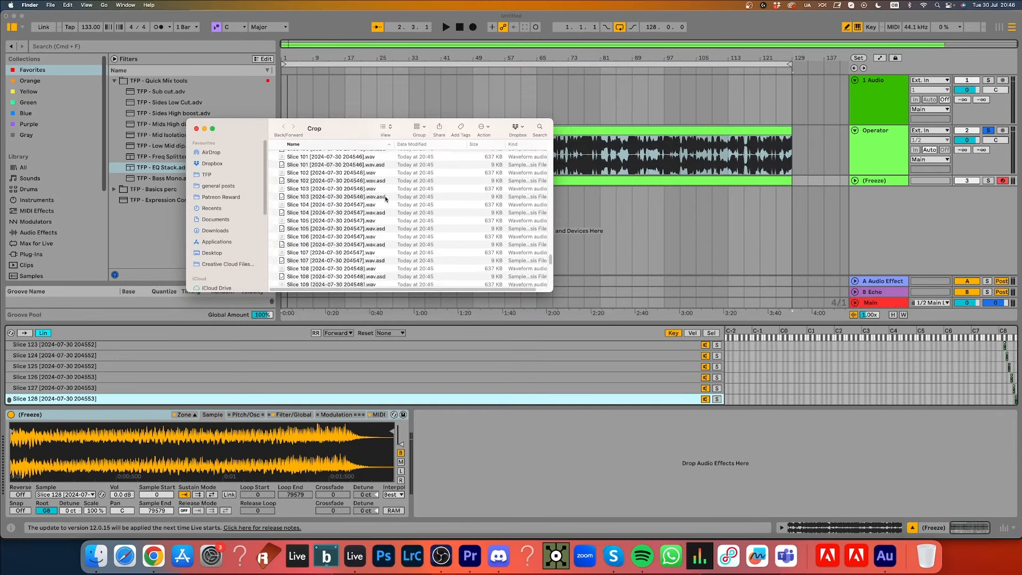
{"action": "scroll", "coordinate": [387, 200], "scroll_direction": "up", "scroll_amount": 5}
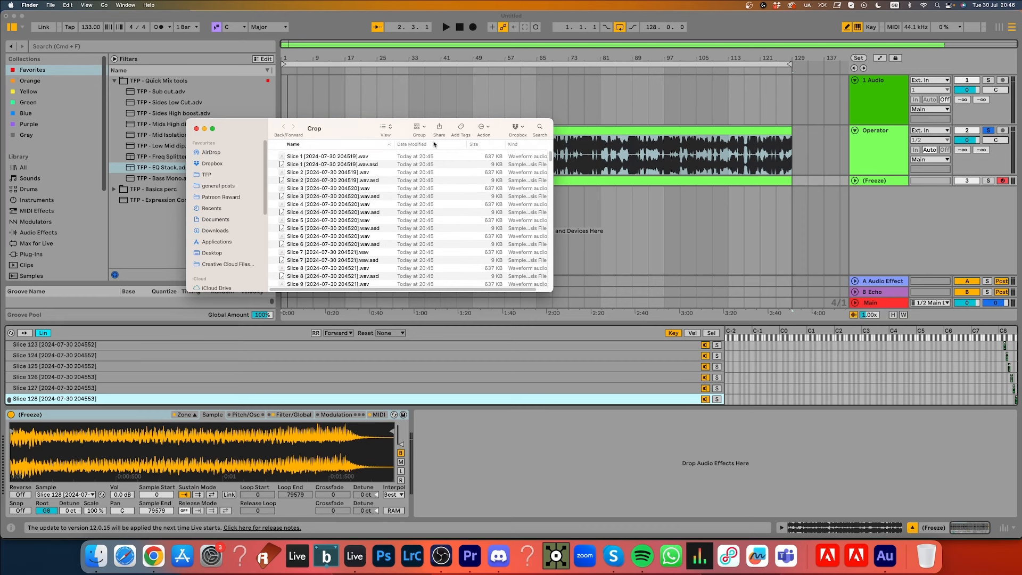
{"action": "scroll", "coordinate": [424, 141], "scroll_direction": "right", "scroll_amount": 2}
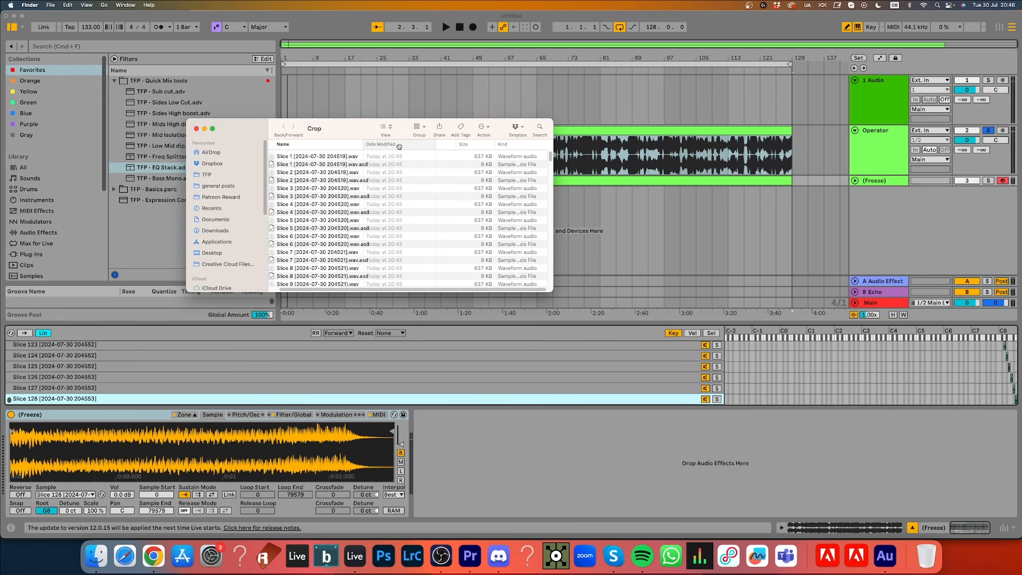
- Sort the Crop folder by kind and go through the WAV files from Slice 1 to Slice 128
{"action": "left_click", "coordinate": [512, 144]}
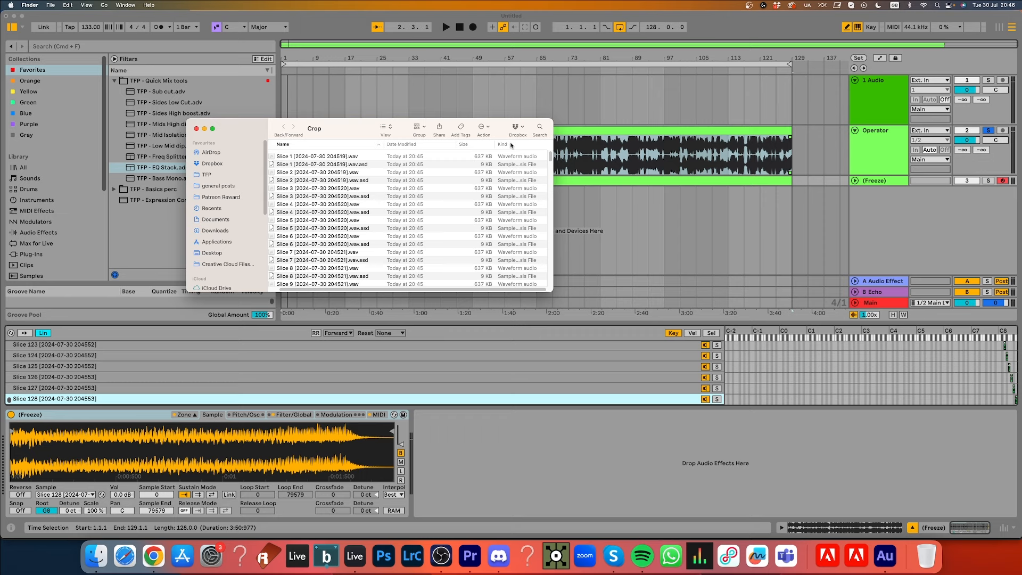
{"action": "scroll", "coordinate": [373, 209], "scroll_direction": "up", "scroll_amount": 20}
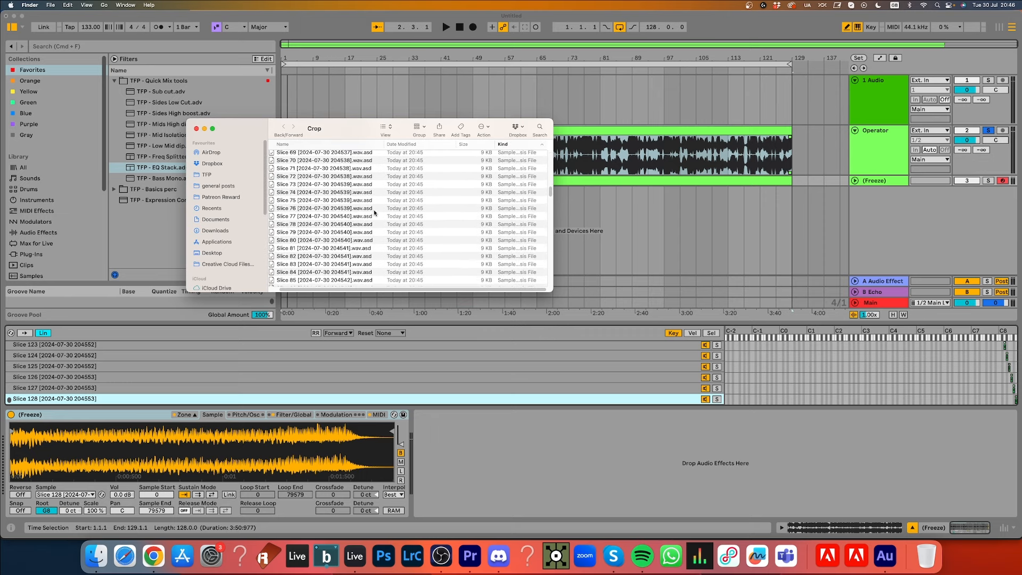
{"action": "scroll", "coordinate": [378, 226], "scroll_direction": "down", "scroll_amount": 15}
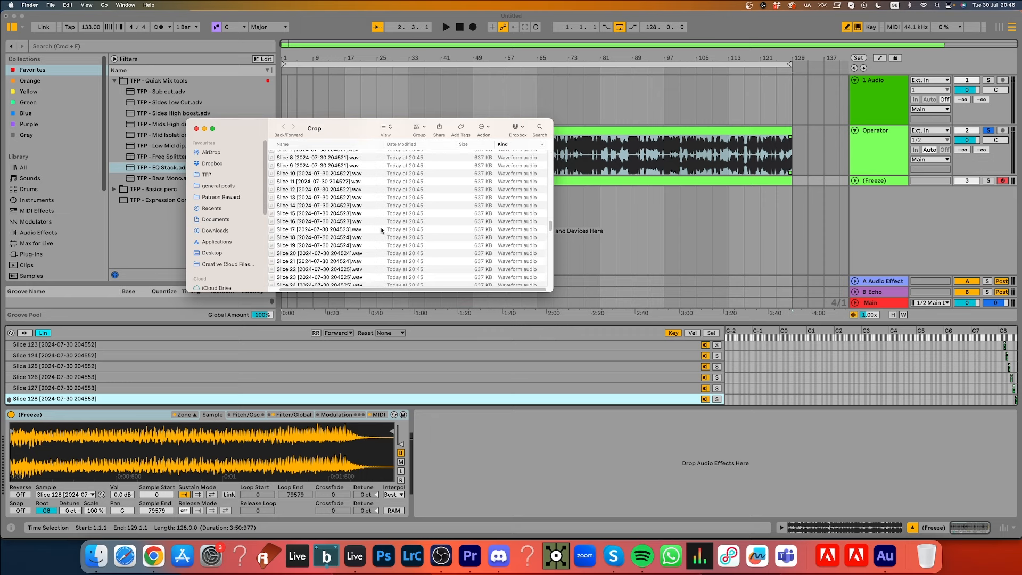
{"action": "left_click", "coordinate": [364, 176]}
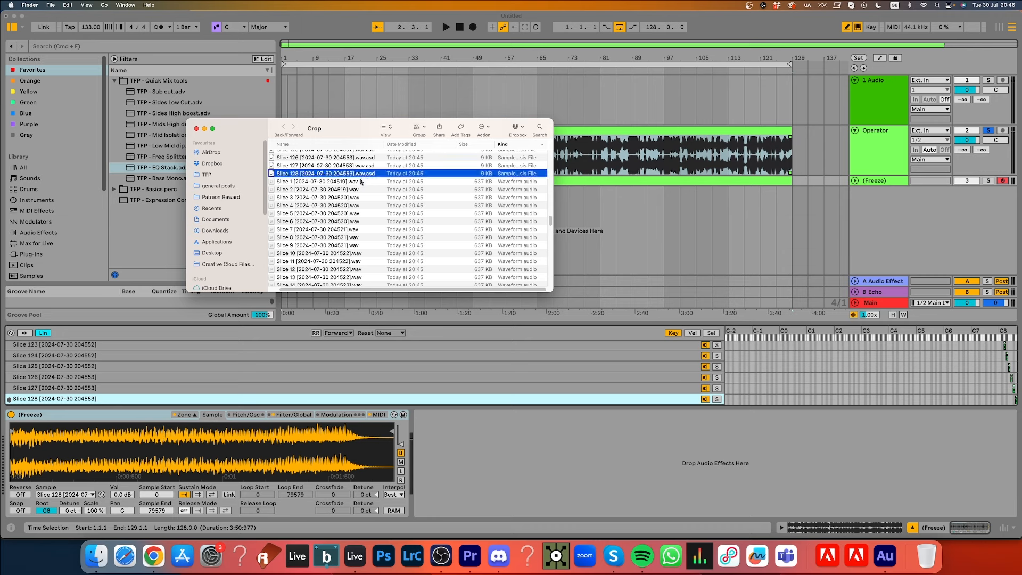
{"action": "left_click", "coordinate": [357, 181]}
{"action": "scroll", "coordinate": [351, 205], "scroll_direction": "down", "scroll_amount": 20}
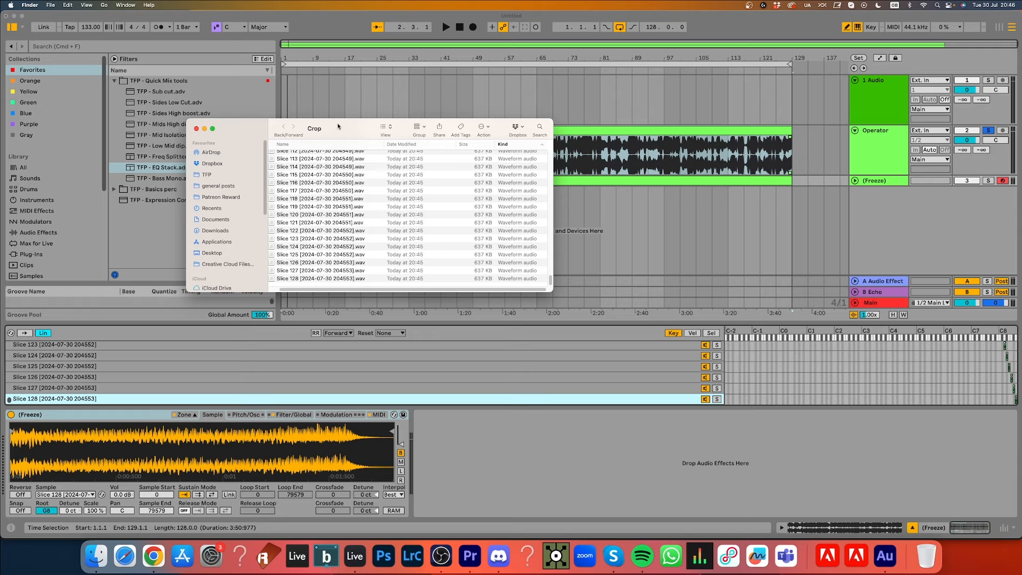
- Switch to Adobe Audition, batch process the cropped WAV slices with the Normalize to -0.1 dB favorite, and close its window
{"action": "left_click_drag", "start_coordinate": [338, 127], "coordinate": [1021, 405]}
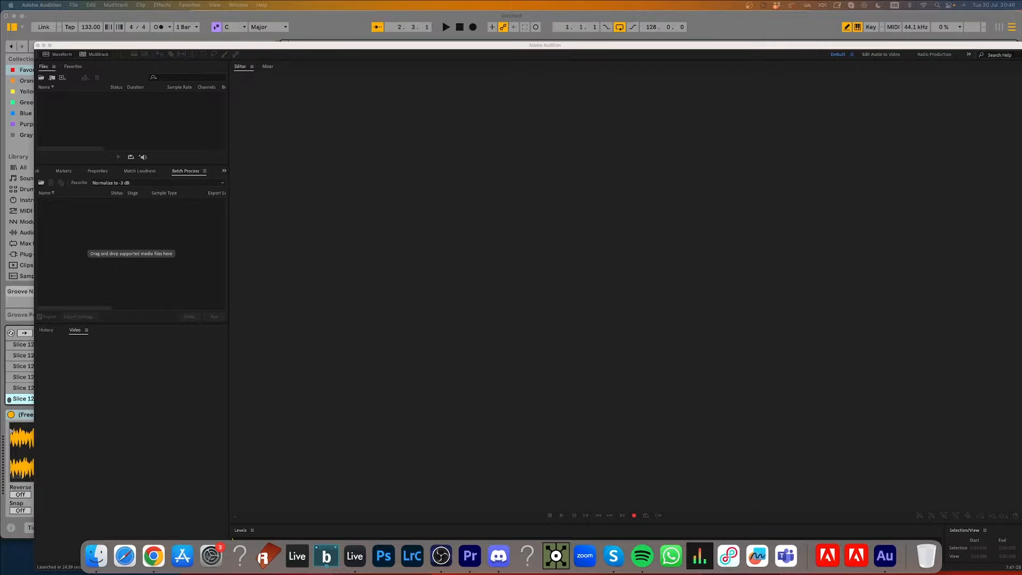
{"action": "left_click_drag", "start_coordinate": [1021, 420], "coordinate": [111, 244]}
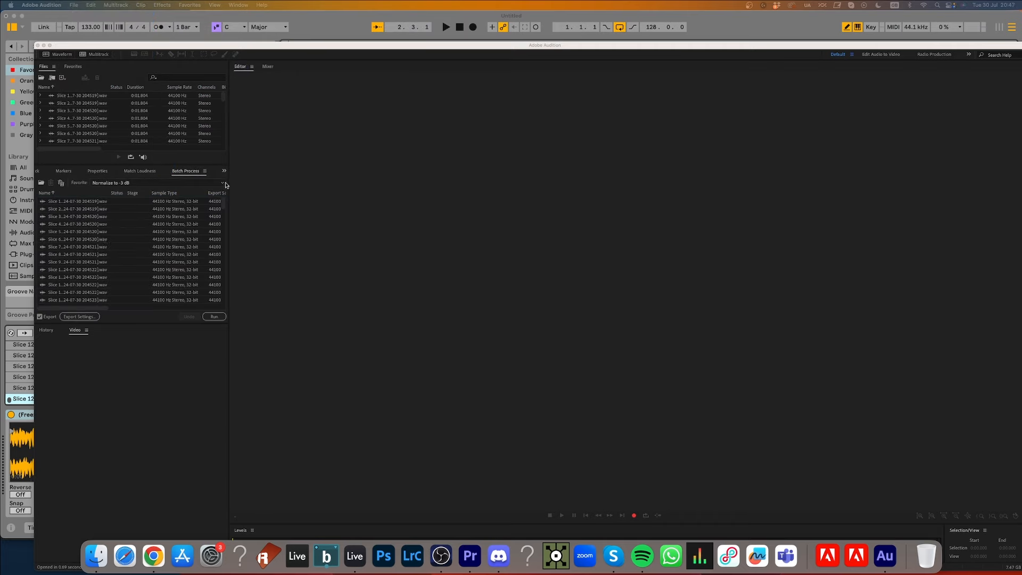
{"action": "left_click", "coordinate": [224, 184]}
{"action": "left_click", "coordinate": [224, 185]}
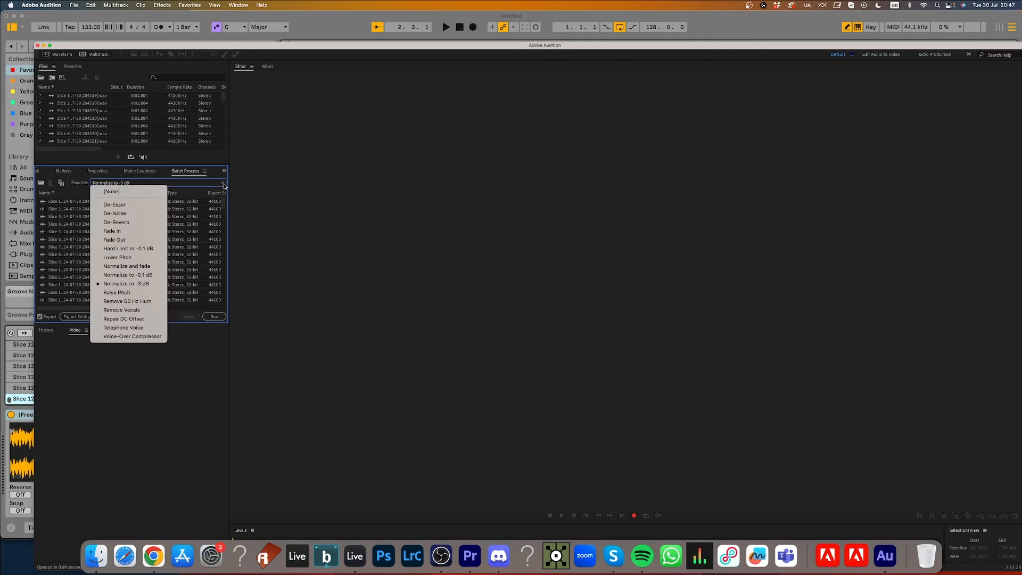
{"action": "left_click", "coordinate": [154, 276]}
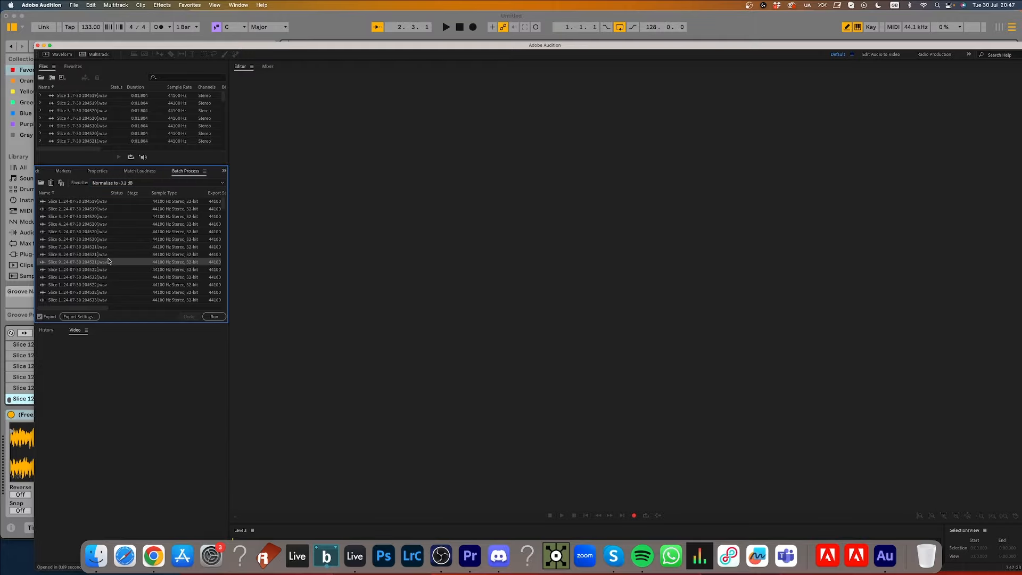
{"action": "key", "text": "super+a"}
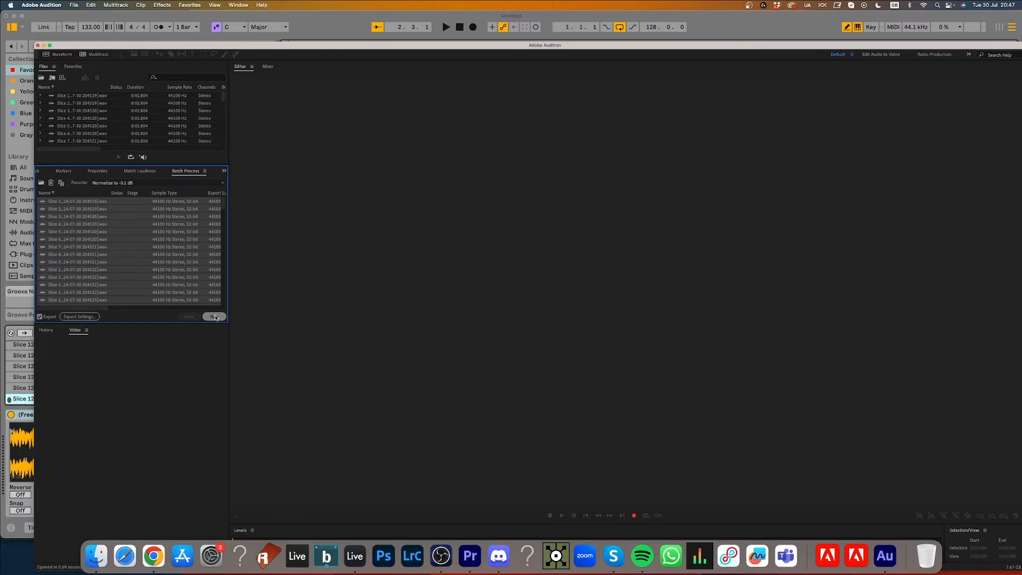
{"action": "left_click", "coordinate": [214, 317]}
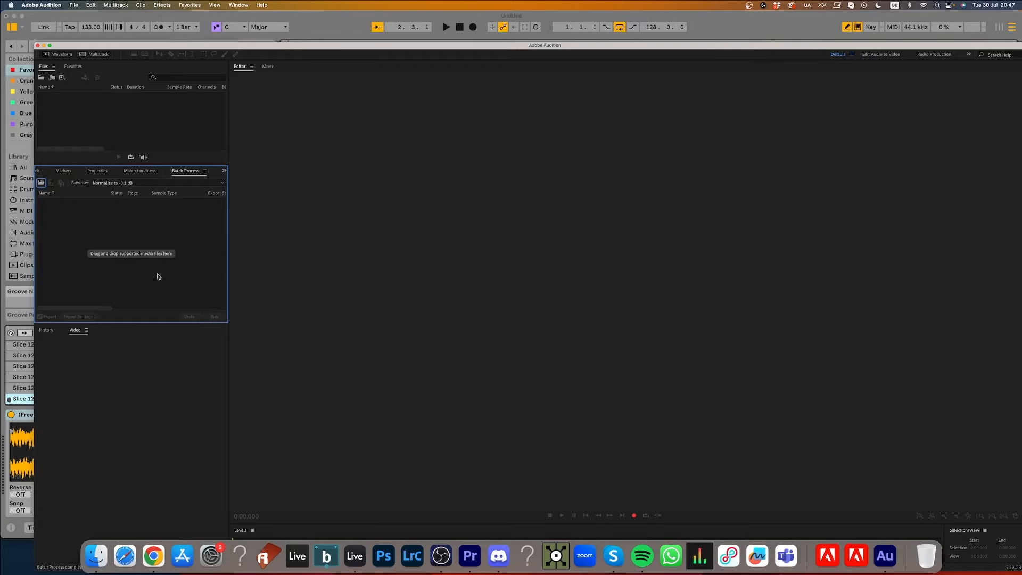
{"action": "left_click", "coordinate": [36, 46]}
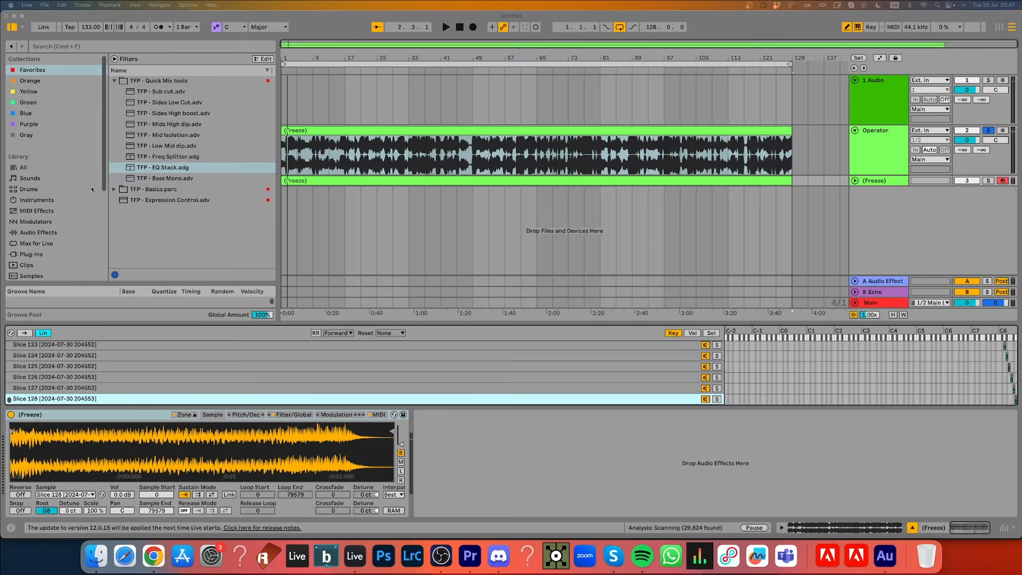
- Create a folder named TFP - Operator C inside the User Library's 2024 folder under The Fellow Passenger libraries
{"action": "scroll", "coordinate": [34, 240], "scroll_direction": "down", "scroll_amount": 5}
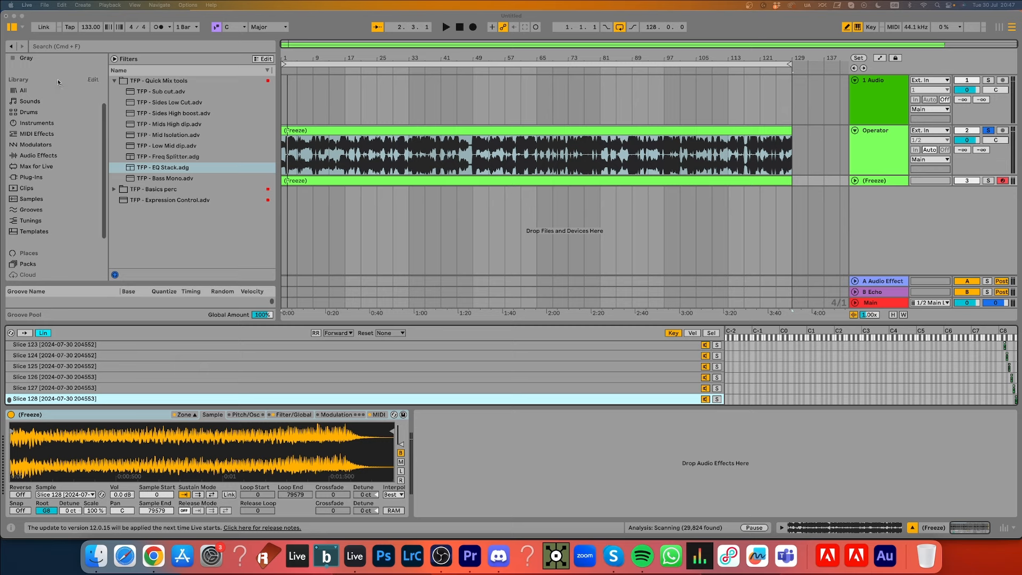
{"action": "scroll", "coordinate": [63, 151], "scroll_direction": "down", "scroll_amount": 4}
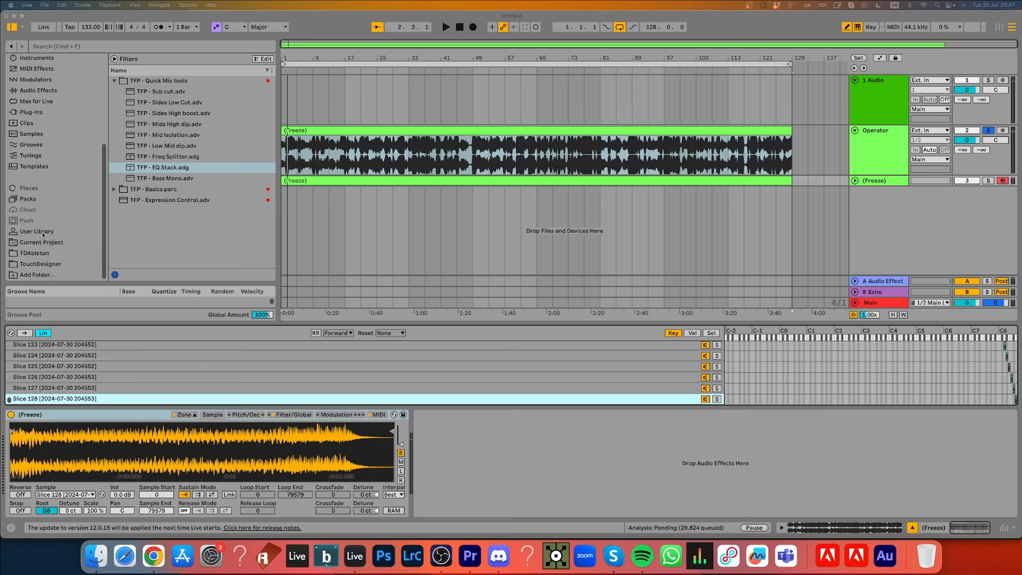
{"action": "left_click", "coordinate": [48, 236]}
{"action": "scroll", "coordinate": [150, 210], "scroll_direction": "up", "scroll_amount": 5}
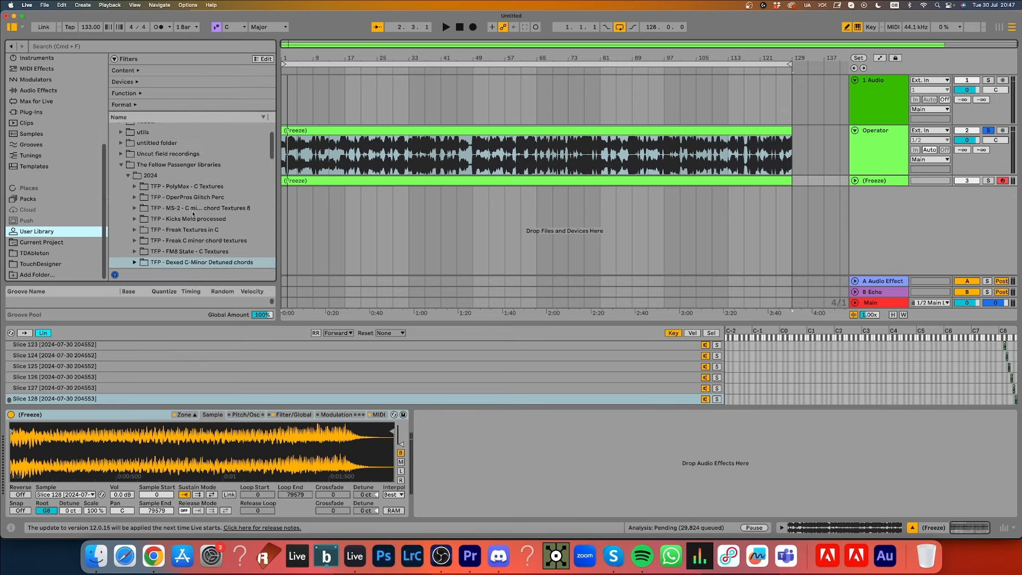
{"action": "left_click", "coordinate": [148, 216]}
{"action": "right_click", "coordinate": [147, 215]}
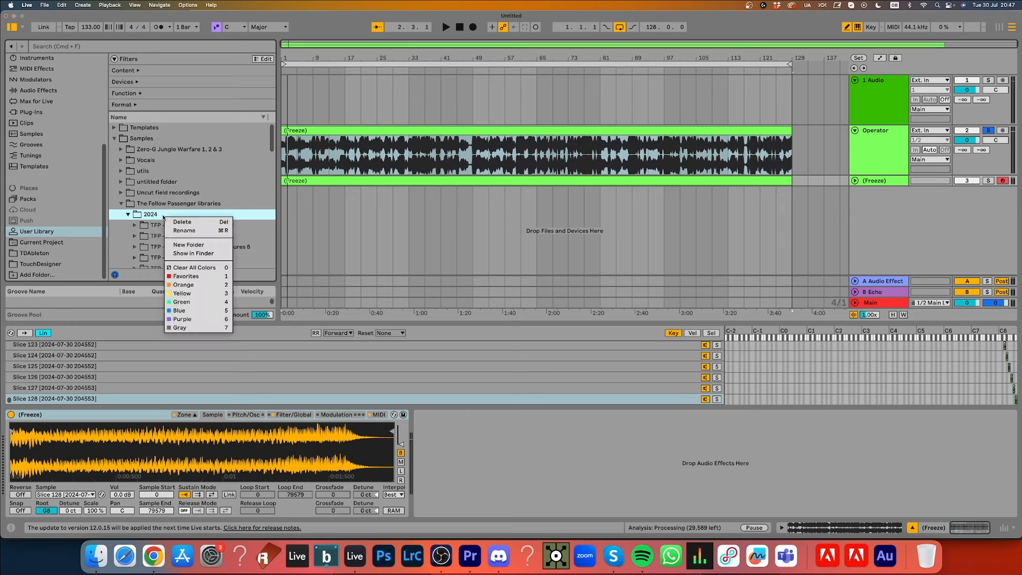
{"action": "left_click", "coordinate": [204, 244]}
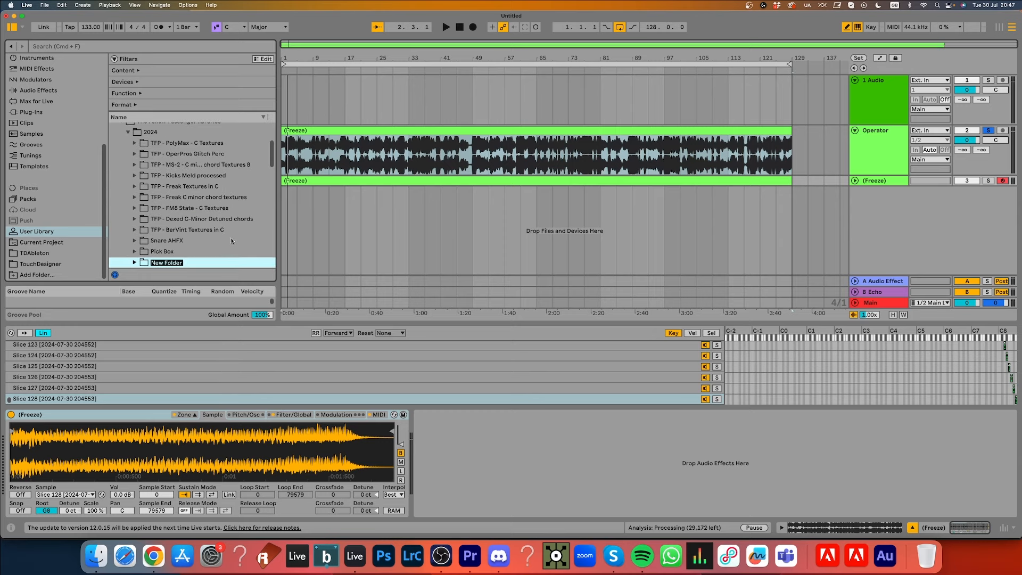
{"action": "type", "text": "TP"}
{"action": "key", "text": "BackSpace"}
{"action": "type", "text": "FP - Operator C"}
{"action": "key", "text": "Return"}
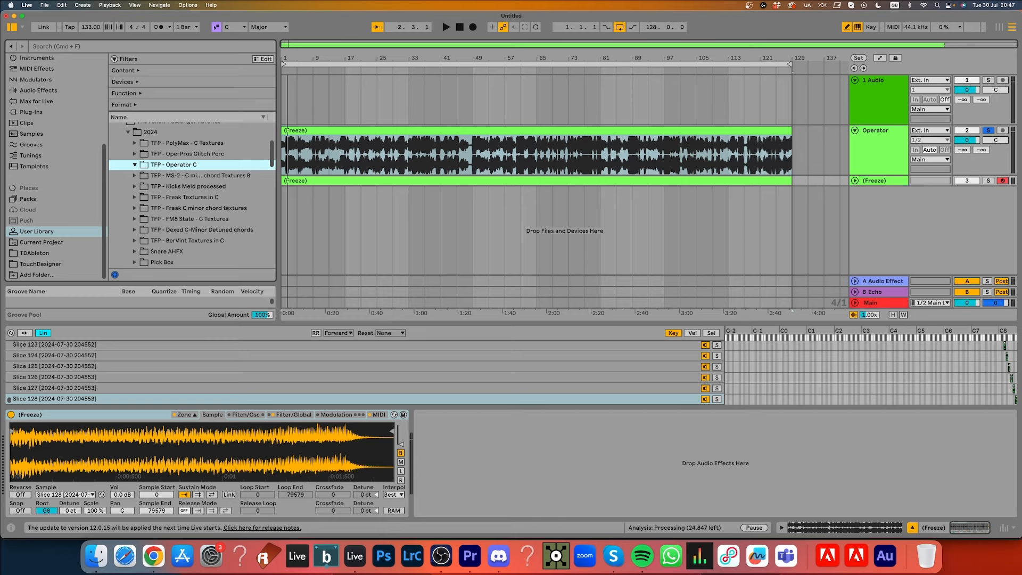
- Bring the normalized WAV slices from Finder into the TFP - Operator C folder and return Live to full screen
{"action": "left_click_drag", "start_coordinate": [1021, 469], "coordinate": [219, 167]}
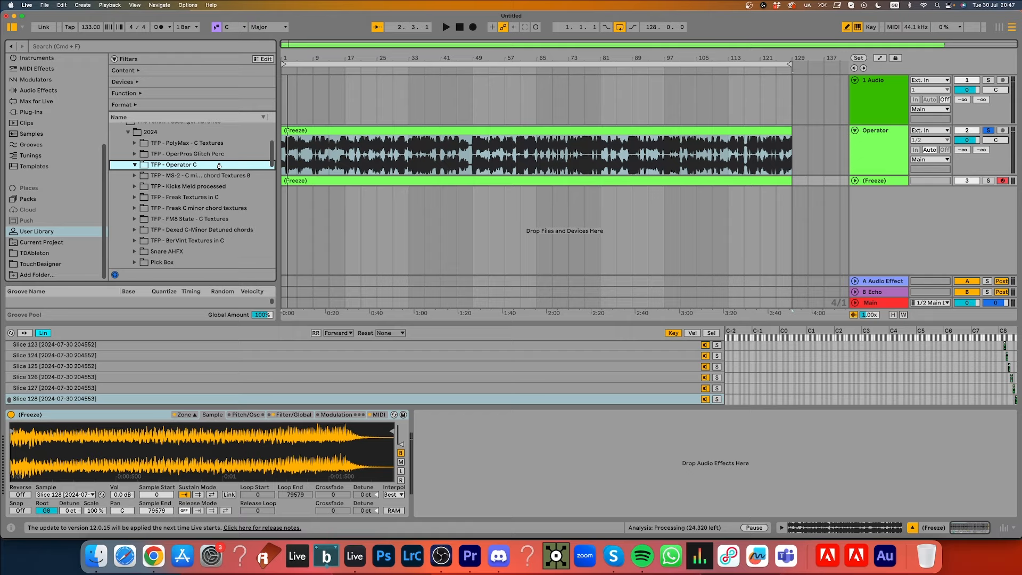
{"action": "left_click", "coordinate": [22, 16]}
- Preview the slices in the TFP - Operator C folder, working from Slice 128 down to Slice 115
{"action": "left_click", "coordinate": [196, 162]}
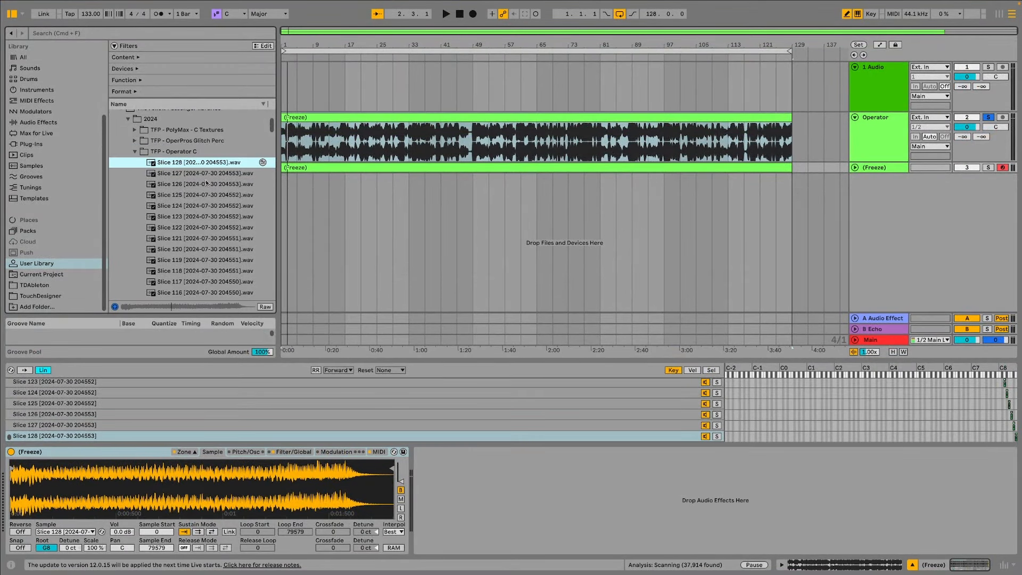
{"action": "left_click", "coordinate": [206, 183]}
{"action": "left_click", "coordinate": [200, 207]}
{"action": "left_click", "coordinate": [202, 228]}
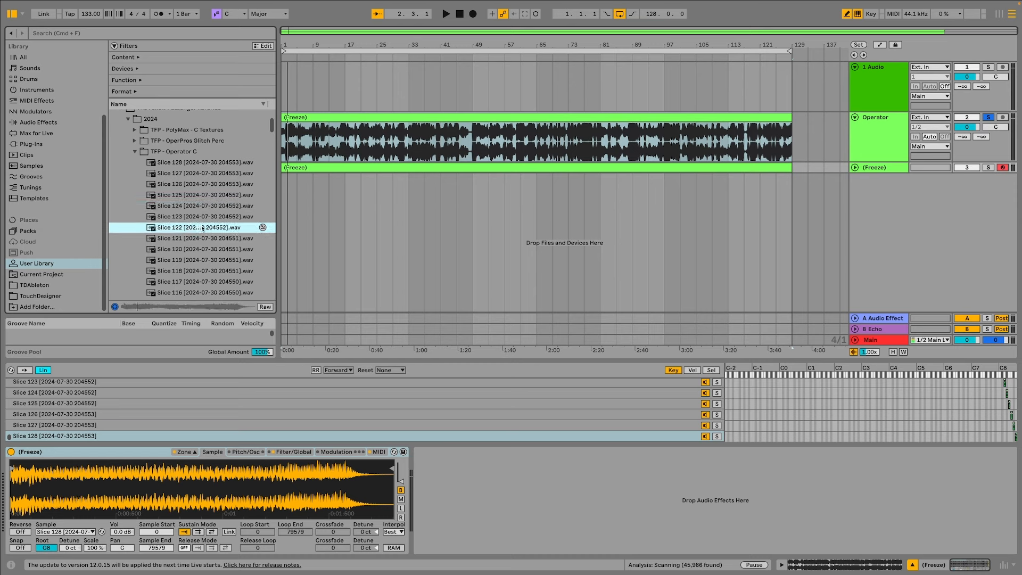
{"action": "left_click", "coordinate": [204, 250]}
{"action": "left_click", "coordinate": [202, 231]}
{"action": "key", "text": "Down"}
{"action": "key", "text": "Down"}
{"action": "key", "text": "Down"}
{"action": "key", "text": "Down"}
{"action": "key", "text": "Down"}
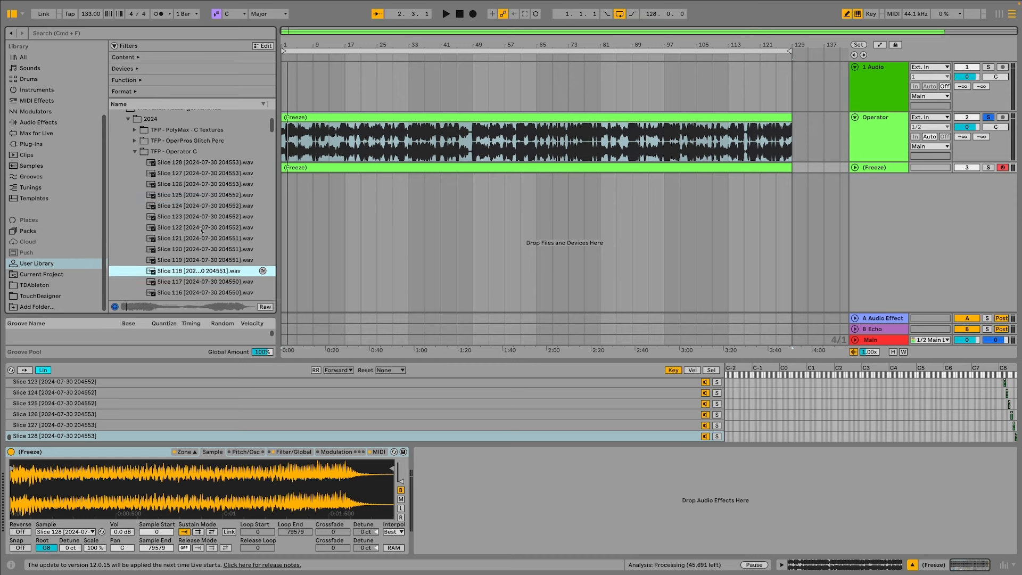
{"action": "key", "text": "Down"}
{"action": "key", "text": "Down"}
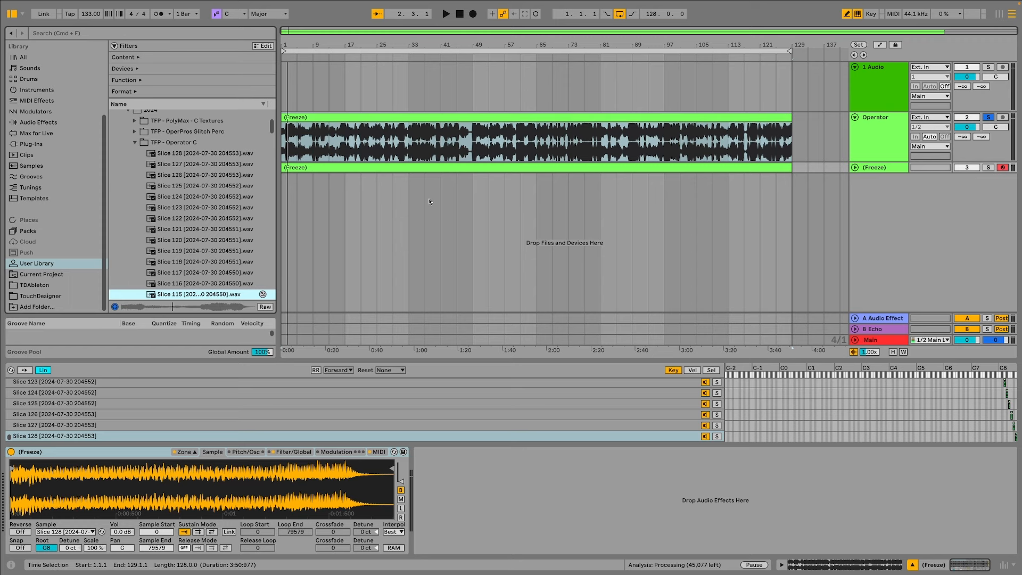
- Delete all clips from the arrangement, keeping the tracks
{"action": "left_click", "coordinate": [429, 212]}
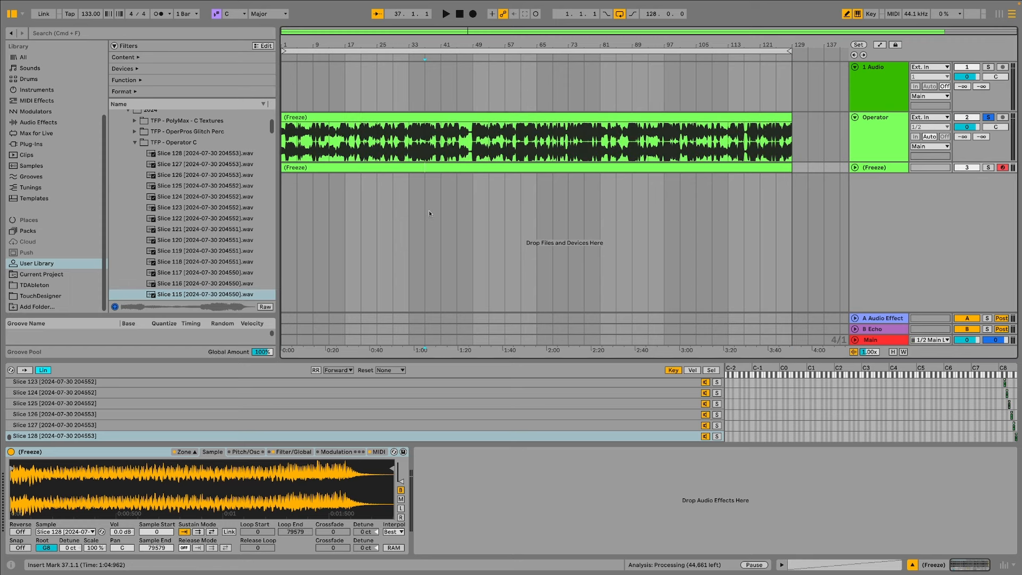
{"action": "key", "text": "super+a"}
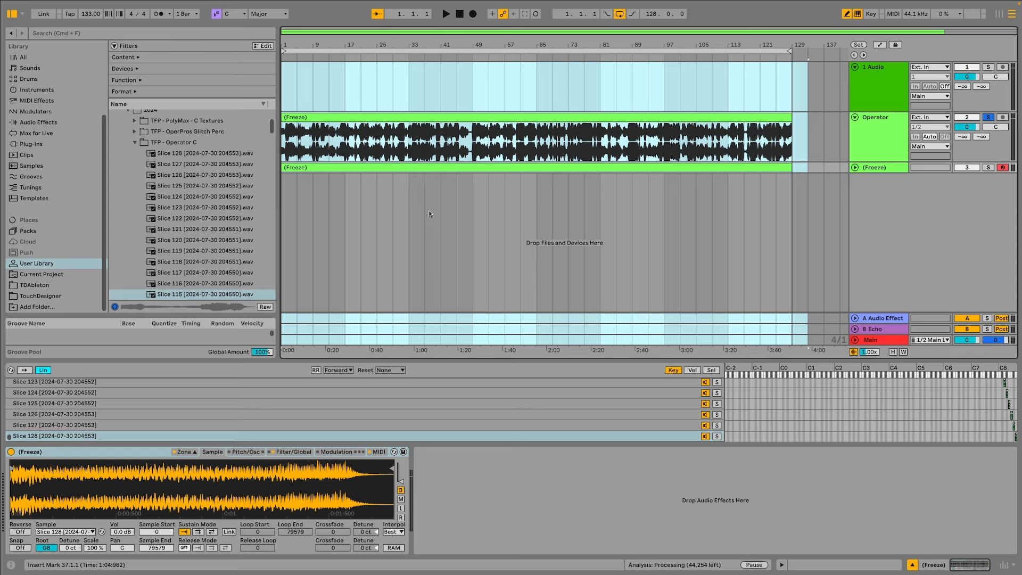
{"action": "key", "text": "Delete"}
{"action": "left_click", "coordinate": [429, 213]}
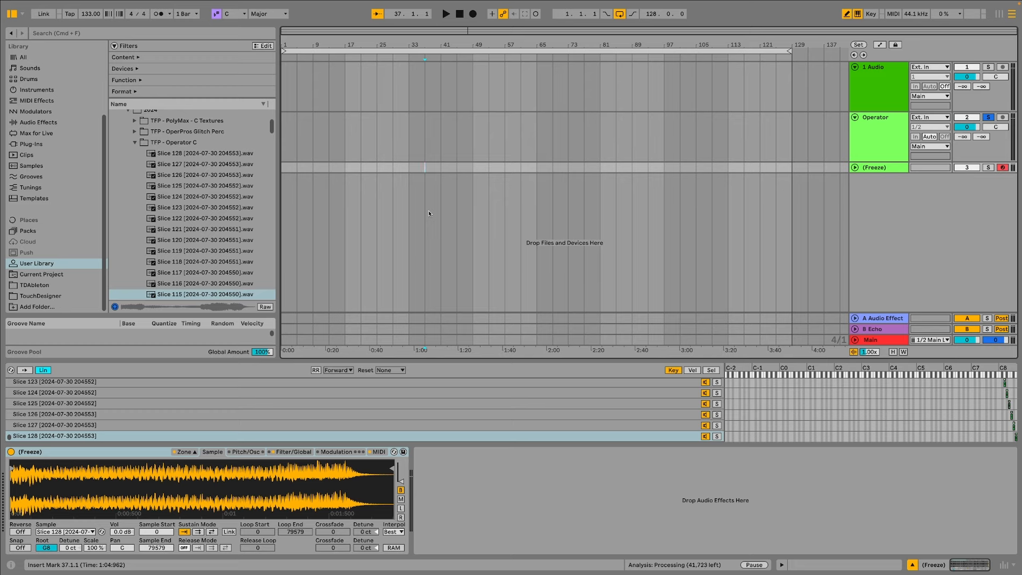
- Add a Wavetable instrument on a new MIDI track below the (Freeze) track
{"action": "left_click", "coordinate": [49, 90]}
{"action": "scroll", "coordinate": [160, 223], "scroll_direction": "down", "scroll_amount": 5}
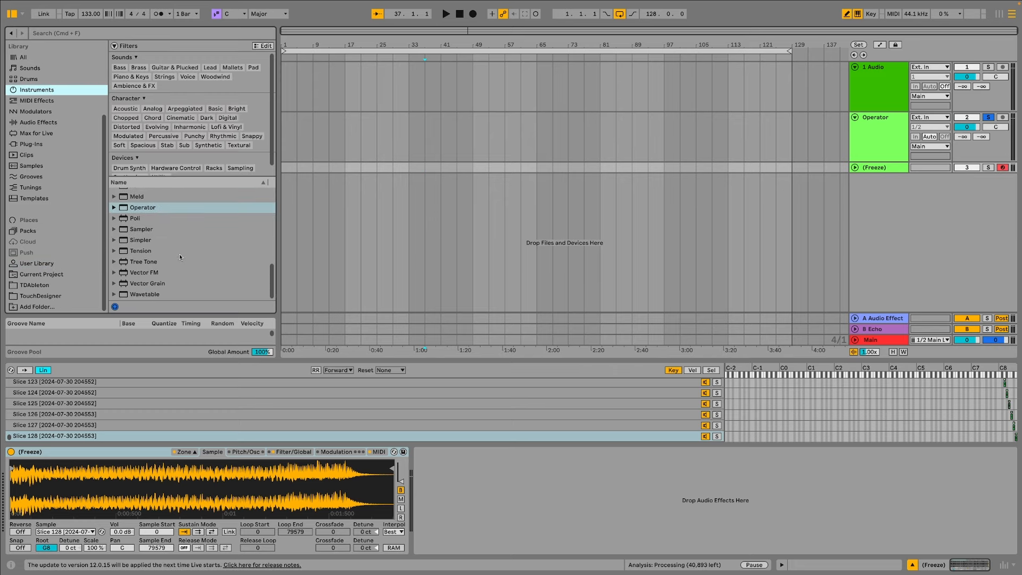
{"action": "left_click_drag", "start_coordinate": [145, 294], "coordinate": [434, 249]}
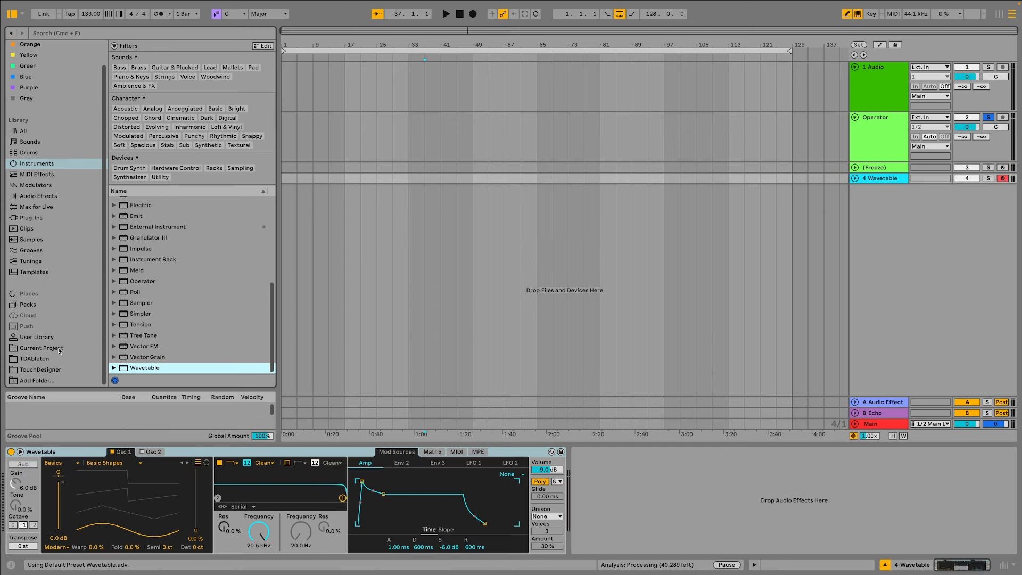
- Preview Slices 121, 123 and 127 in the TFP - Operator C folder and load Slice 127 as the wavetable of Osc 1
{"action": "left_click", "coordinate": [58, 337]}
{"action": "left_click", "coordinate": [228, 231]}
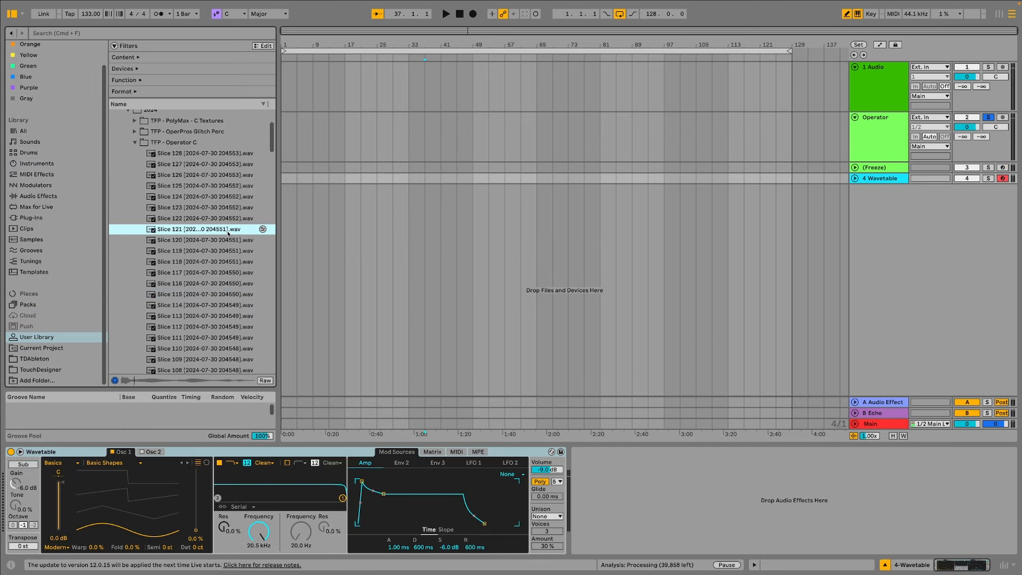
{"action": "left_click", "coordinate": [200, 209]}
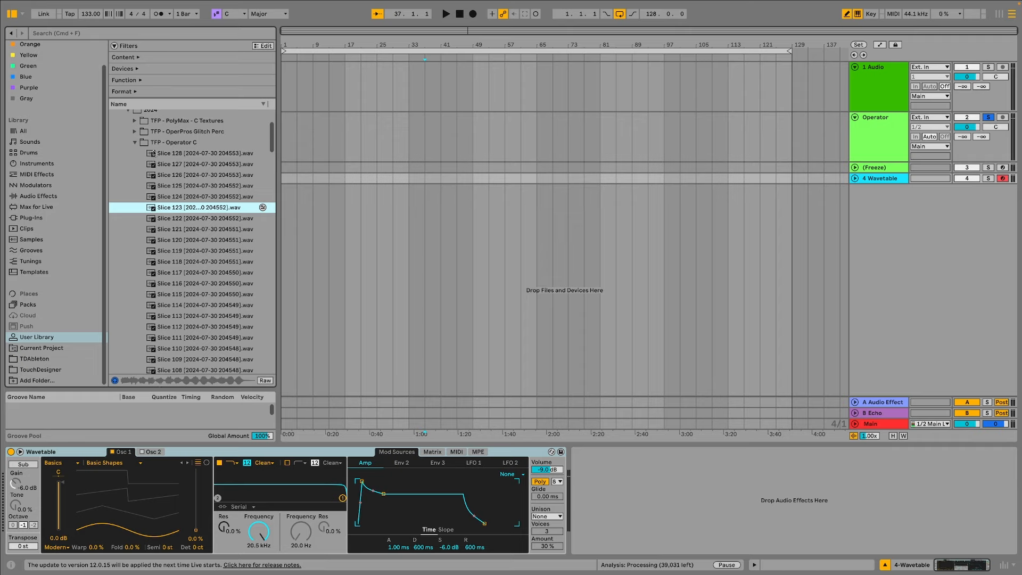
{"action": "left_click", "coordinate": [183, 166]}
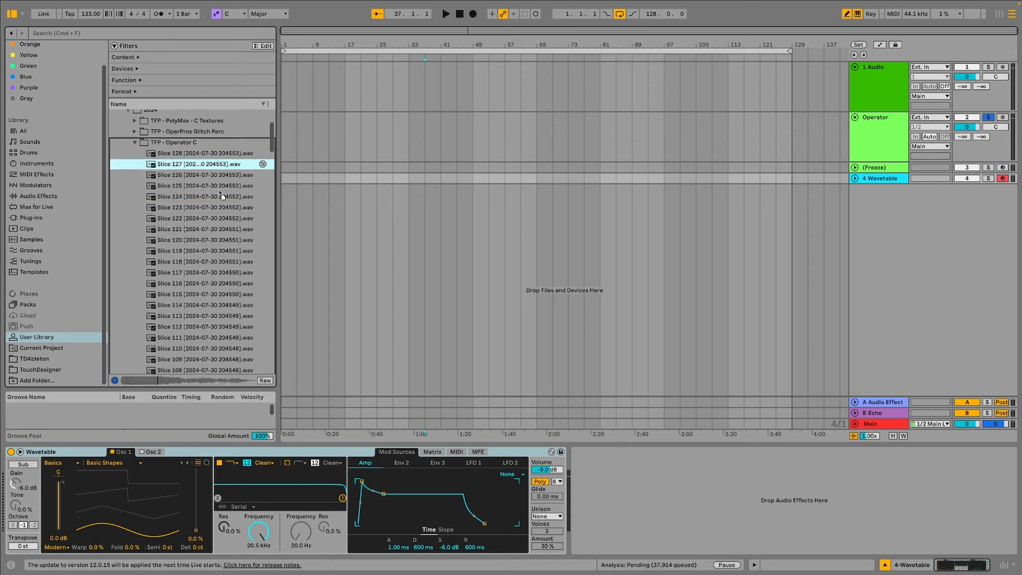
{"action": "left_click_drag", "start_coordinate": [219, 193], "coordinate": [94, 503]}
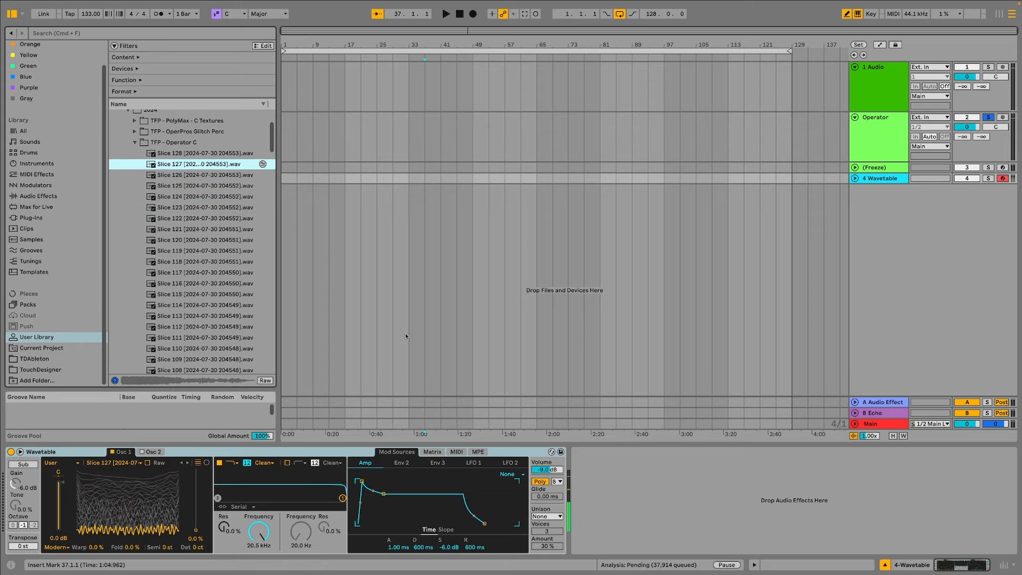
- Turn off solo on the Operator track and set Wavetable's Osc 1 position to 28%
{"action": "left_click", "coordinate": [987, 117]}
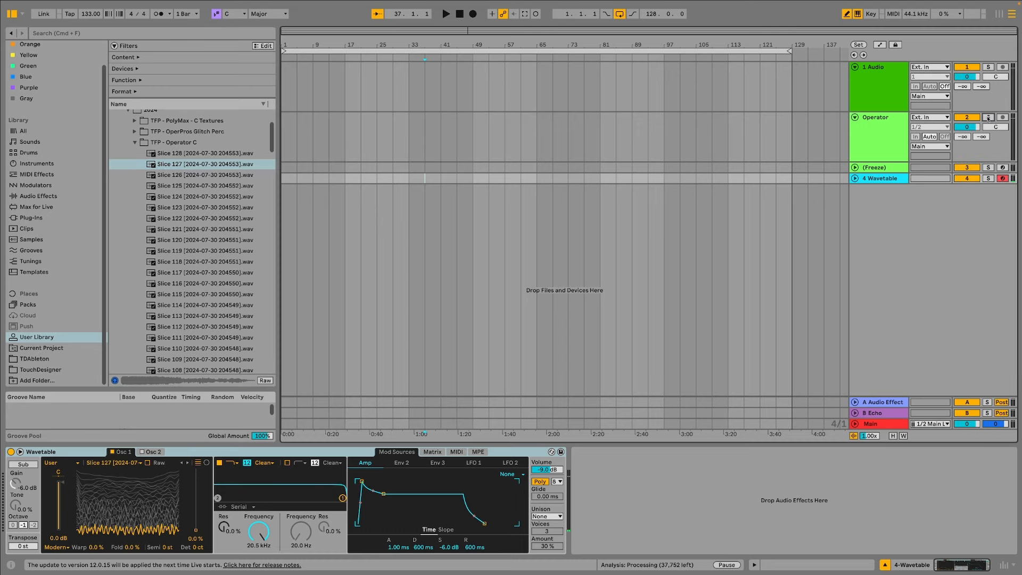
{"action": "mouse_move", "coordinate": [196, 530]}
{"action": "left_mouse_down"}
{"action": "mouse_move", "coordinate": [196, 489]}
{"action": "mouse_move", "coordinate": [196, 513]}
{"action": "left_mouse_up"}
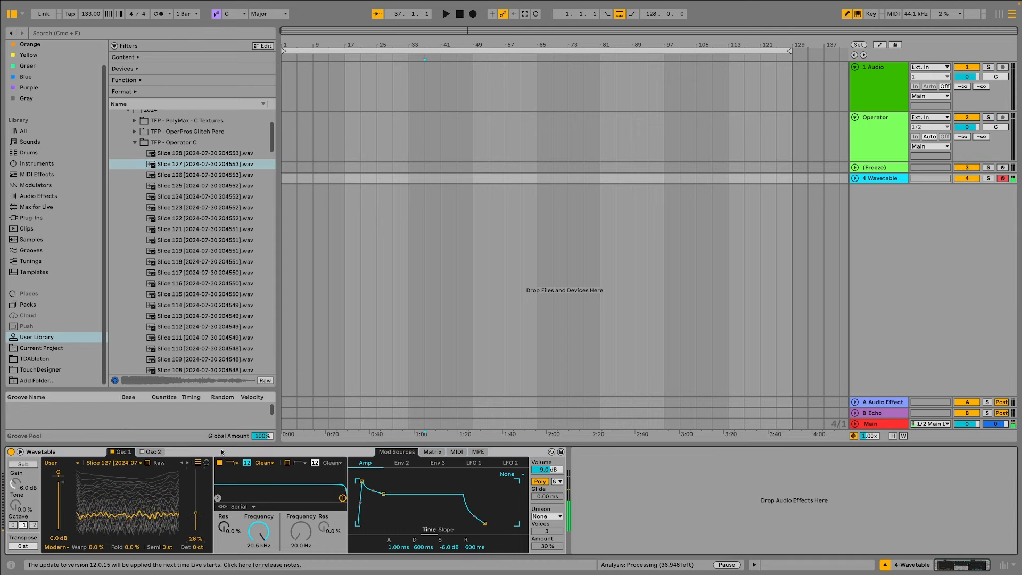
- Load Slice 113 from the User Library as Osc 1's wavetable and set its position to 40%
{"action": "left_click", "coordinate": [236, 315]}
{"action": "left_click_drag", "start_coordinate": [219, 315], "coordinate": [154, 482]}
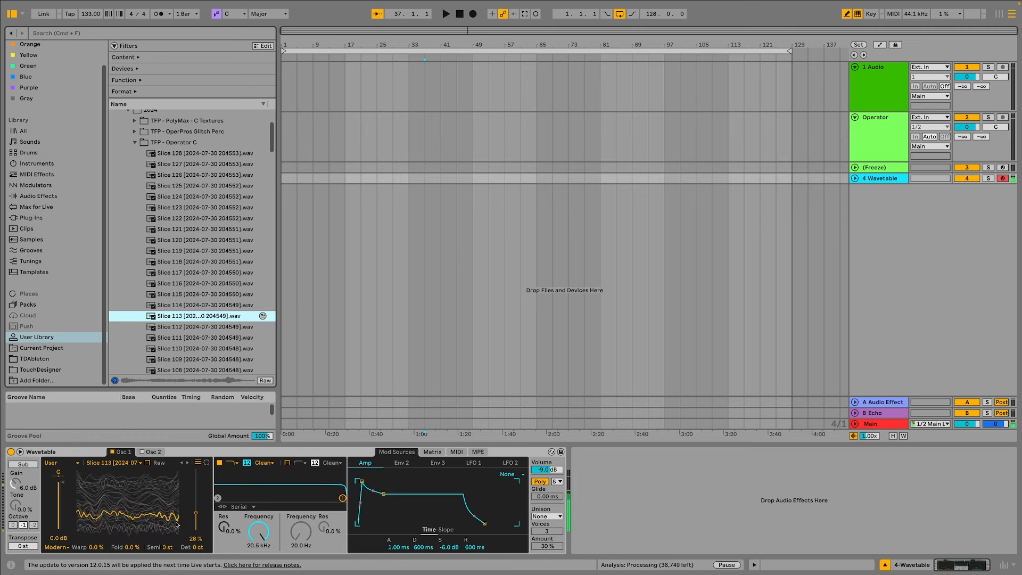
{"action": "mouse_move", "coordinate": [196, 512]}
{"action": "left_mouse_down"}
{"action": "mouse_move", "coordinate": [195, 524]}
{"action": "mouse_move", "coordinate": [195, 497]}
{"action": "mouse_move", "coordinate": [195, 506]}
{"action": "left_mouse_up"}
- Set Wavetable's Filter 1 to 304 Hz with 10% resonance and lengthen the amp envelope's attack and release
{"action": "left_click_drag", "start_coordinate": [342, 498], "coordinate": [266, 495]}
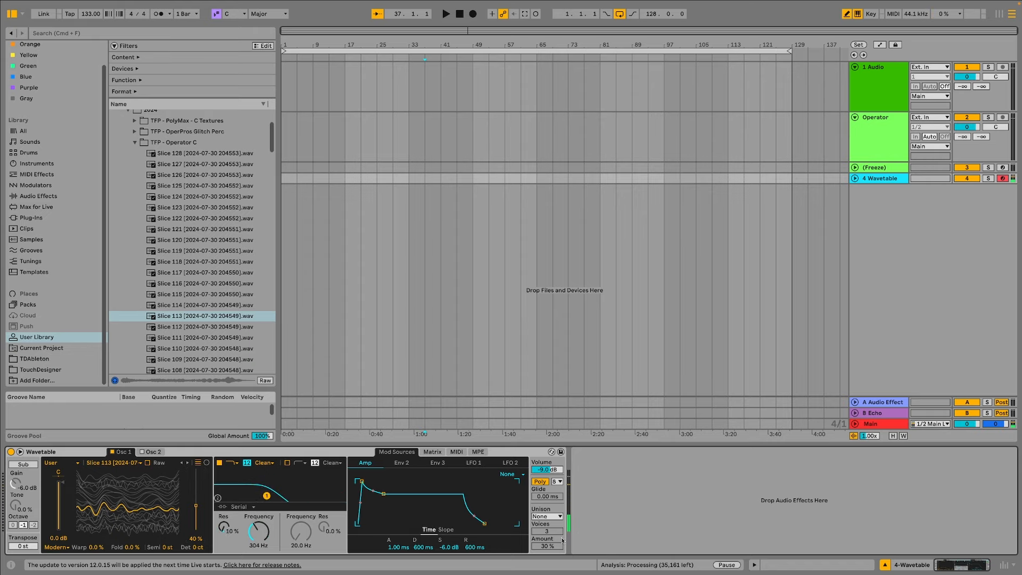
{"action": "left_click_drag", "start_coordinate": [484, 523], "coordinate": [502, 524]}
{"action": "left_click_drag", "start_coordinate": [359, 482], "coordinate": [393, 491]}
- Assign LFO 1 to modulate Osc 1 Pos with an amount of 52 in Wavetable's modulation matrix
{"action": "left_click", "coordinate": [475, 463]}
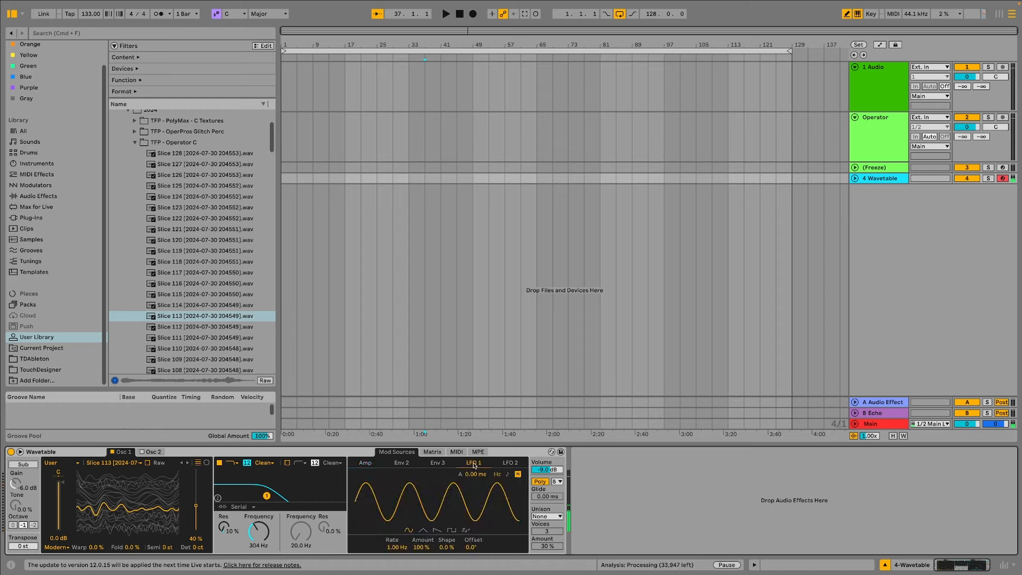
{"action": "left_click", "coordinate": [435, 451]}
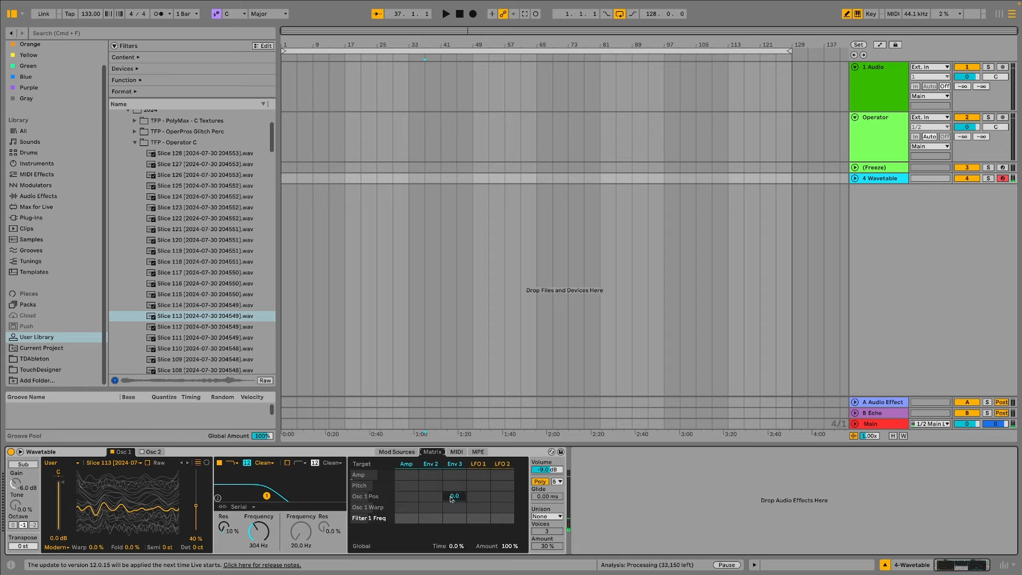
{"action": "left_click_drag", "start_coordinate": [478, 496], "coordinate": [482, 466]}
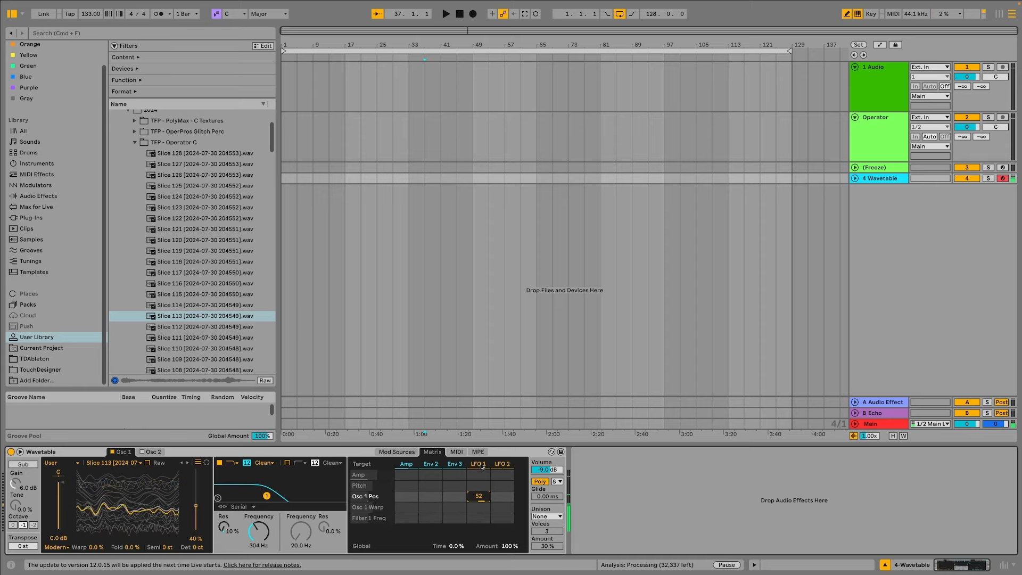
- Set LFO 1 to a 41% amount and a rate of 0.16 Hz
{"action": "left_click", "coordinate": [481, 465]}
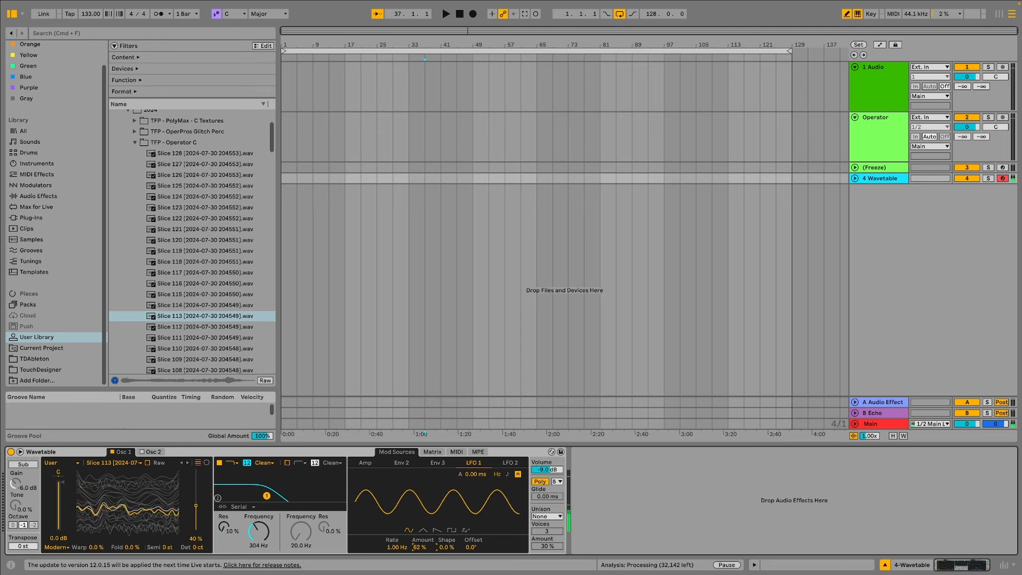
{"action": "left_click_drag", "start_coordinate": [419, 547], "coordinate": [394, 572]}
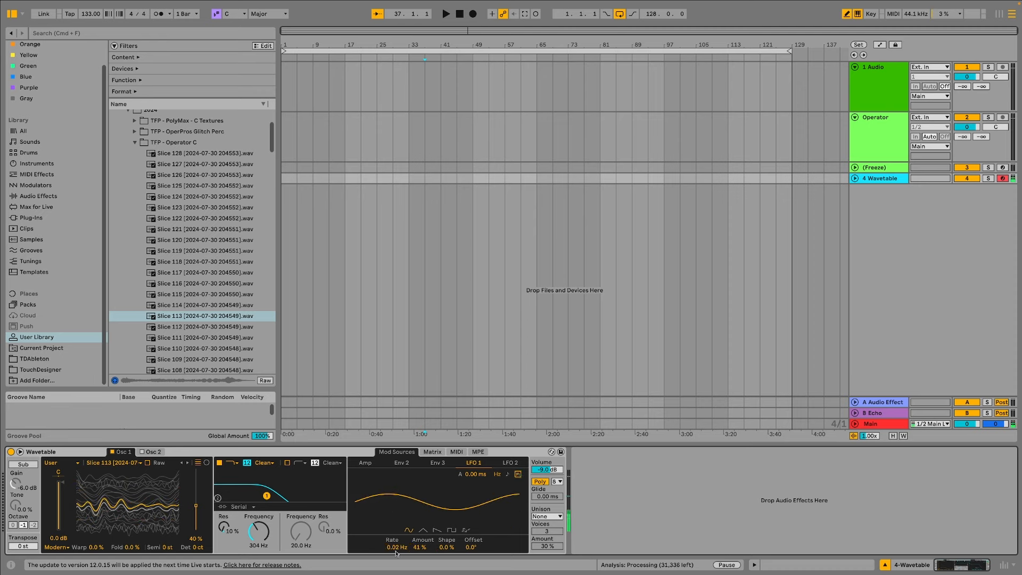
{"action": "left_click_drag", "start_coordinate": [395, 553], "coordinate": [396, 526]}
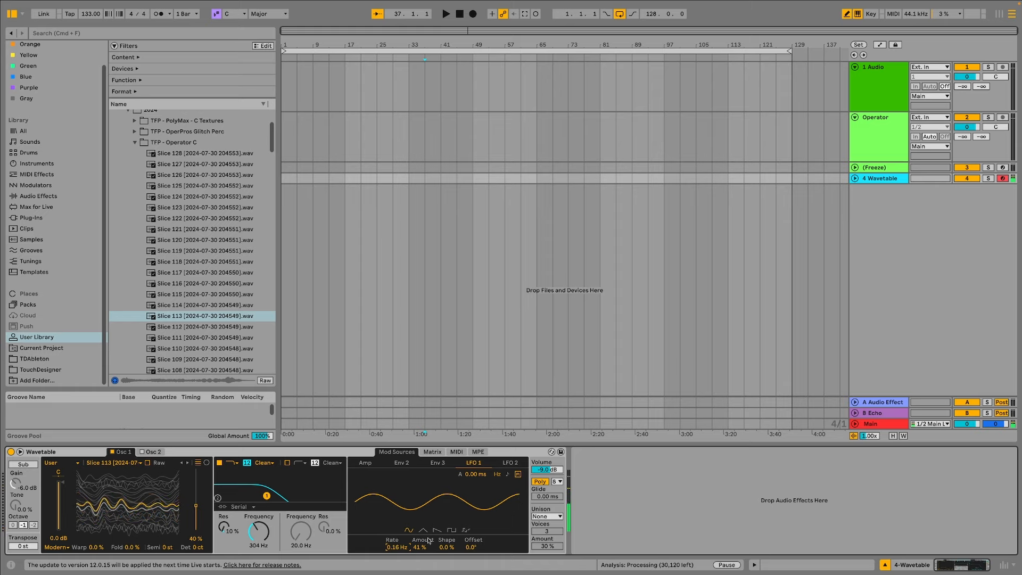
- Unfold the Wavetable track, raise its Send A to -13.7 dB, and set the instrument's volume to -5.2 dB
{"action": "left_click", "coordinate": [854, 179]}
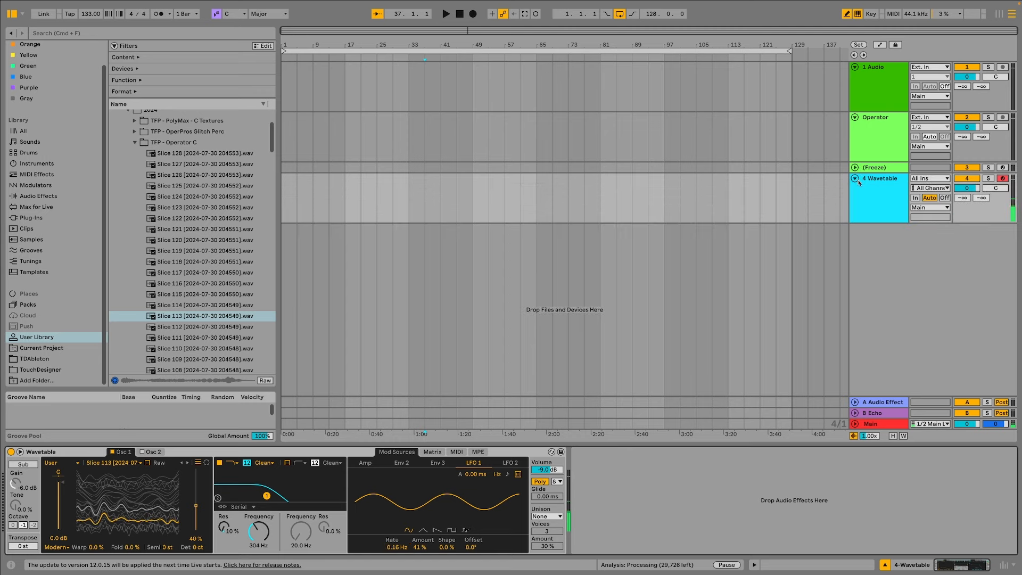
{"action": "left_click_drag", "start_coordinate": [962, 198], "coordinate": [963, 182]}
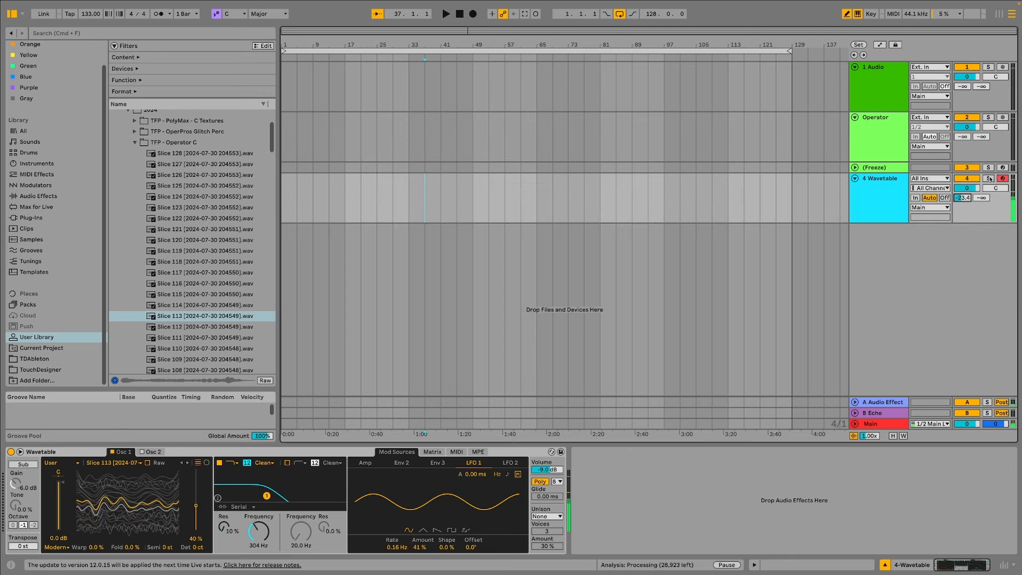
{"action": "left_click_drag", "start_coordinate": [962, 197], "coordinate": [962, 189]}
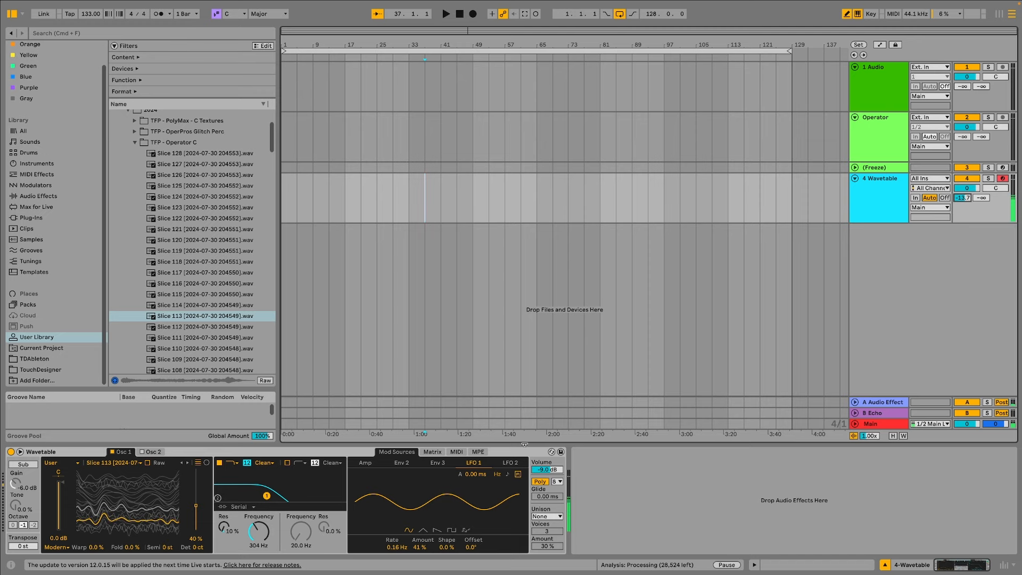
{"action": "left_click_drag", "start_coordinate": [558, 472], "coordinate": [558, 468]}
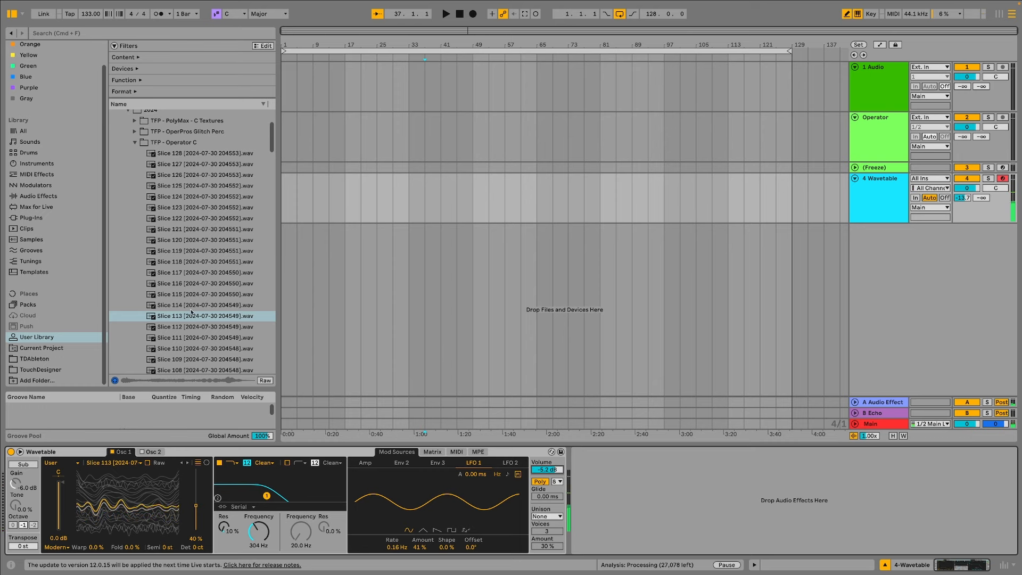
- Try Slice 104 and Slice 99 as Osc 1's wavetable and raise the instrument's volume to 0.0 dB
{"action": "scroll", "coordinate": [183, 281], "scroll_direction": "down", "scroll_amount": 4}
{"action": "left_click_drag", "start_coordinate": [183, 282], "coordinate": [120, 509]}
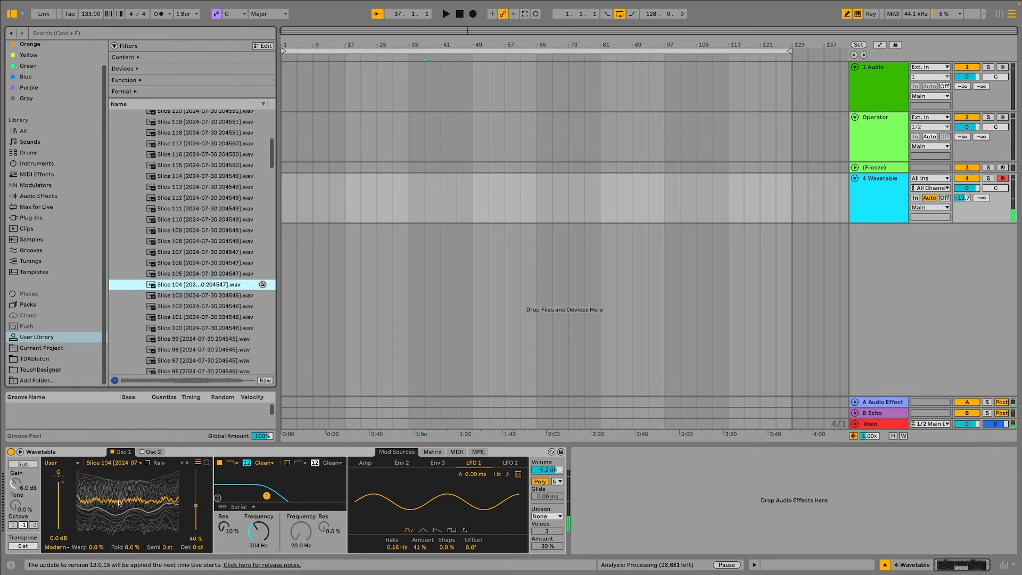
{"action": "key", "text": "Down"}
{"action": "key", "text": "Down"}
{"action": "key", "text": "Down"}
{"action": "key", "text": "Down"}
{"action": "key", "text": "Down"}
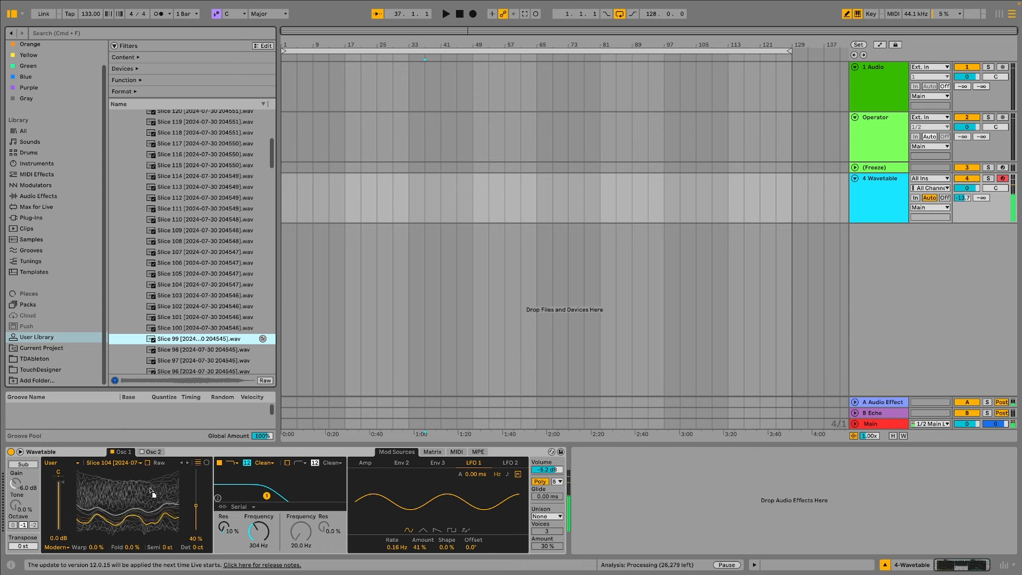
{"action": "scroll", "coordinate": [211, 330], "scroll_direction": "down", "scroll_amount": 4}
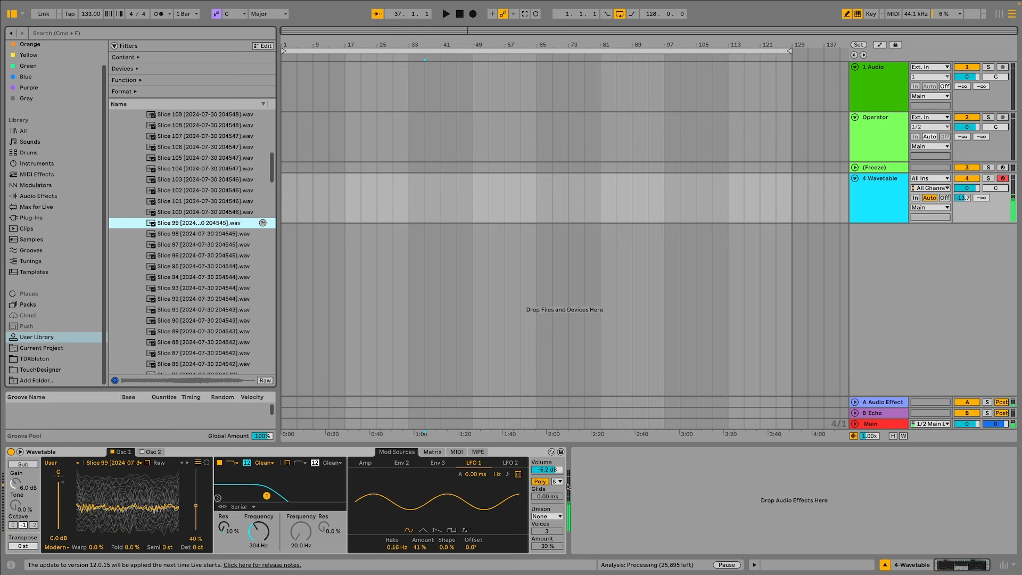
{"action": "left_click_drag", "start_coordinate": [554, 469], "coordinate": [553, 461]}
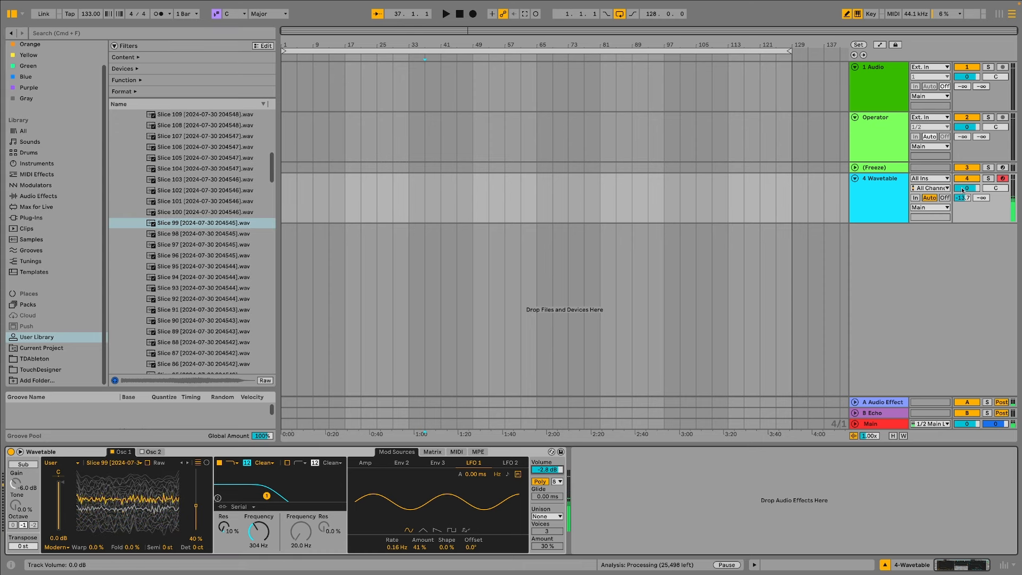
{"action": "double_click", "coordinate": [555, 469]}
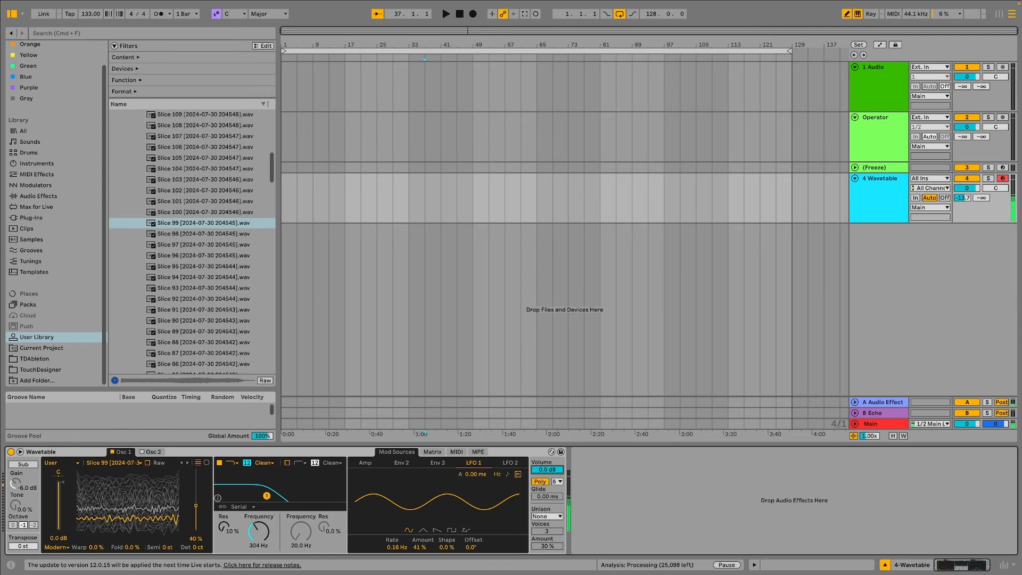
- Try Slice 90 with the position at 54%, followed by Slice 81 at 35%, as Osc 1's wavetable
{"action": "left_click_drag", "start_coordinate": [201, 319], "coordinate": [140, 486]}
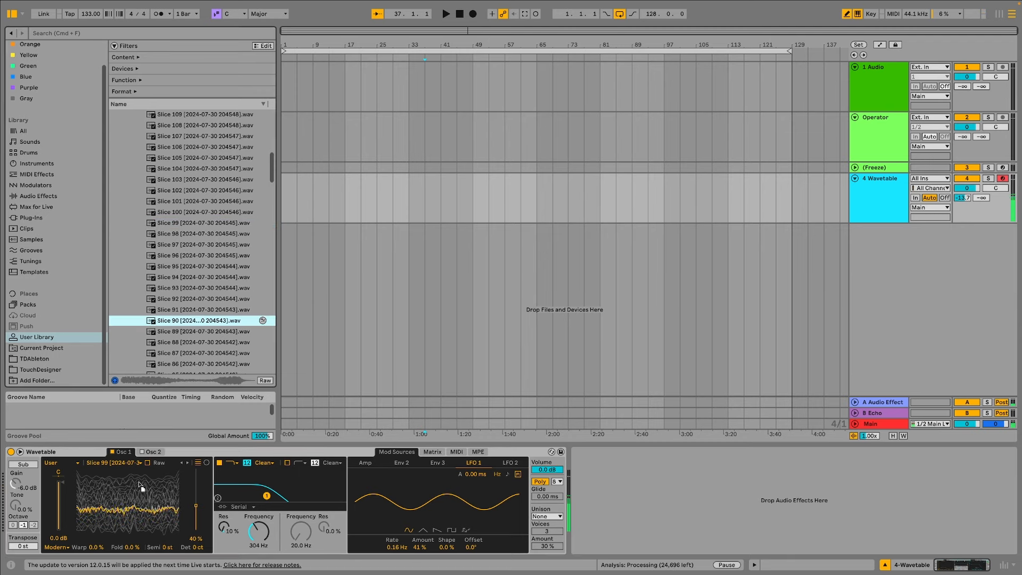
{"action": "left_click_drag", "start_coordinate": [196, 514], "coordinate": [197, 529]}
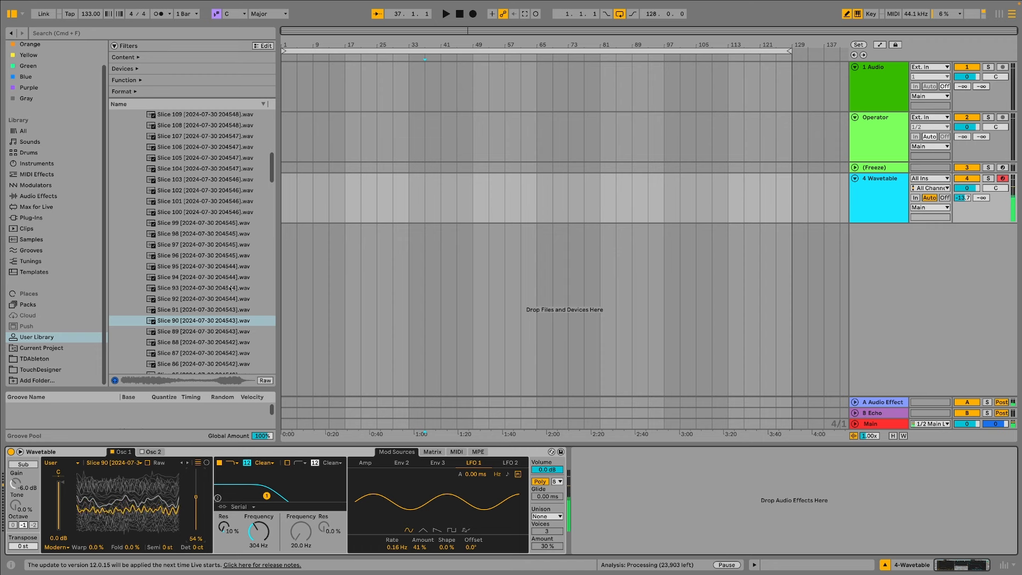
{"action": "scroll", "coordinate": [190, 240], "scroll_direction": "down", "scroll_amount": 4}
{"action": "left_click", "coordinate": [190, 285]}
{"action": "left_click_drag", "start_coordinate": [190, 282], "coordinate": [196, 509]}
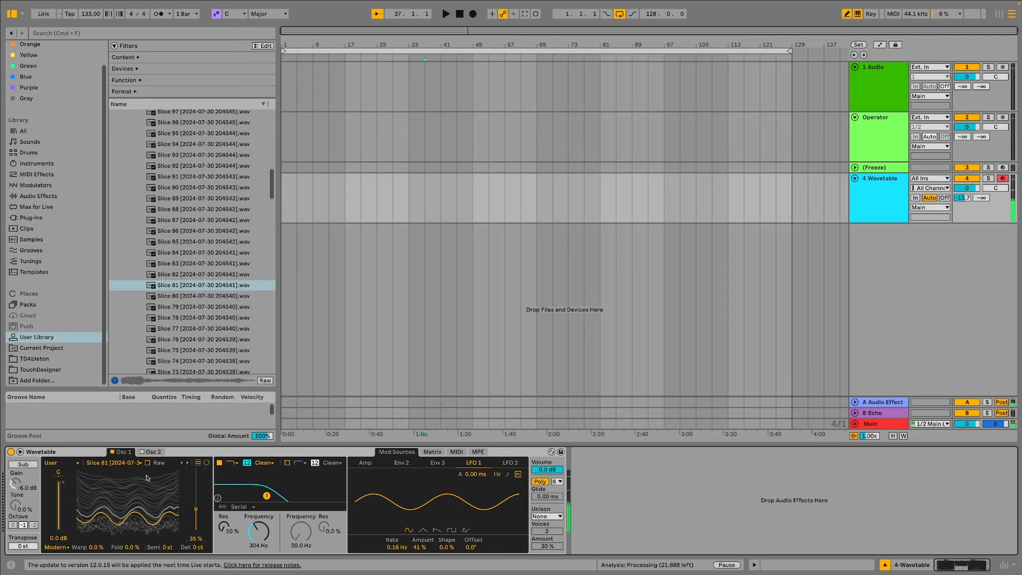
- Delete the Wavetable device from track 4 and add a Sampler in its place
{"action": "left_click", "coordinate": [191, 451]}
{"action": "key", "text": "Delete"}
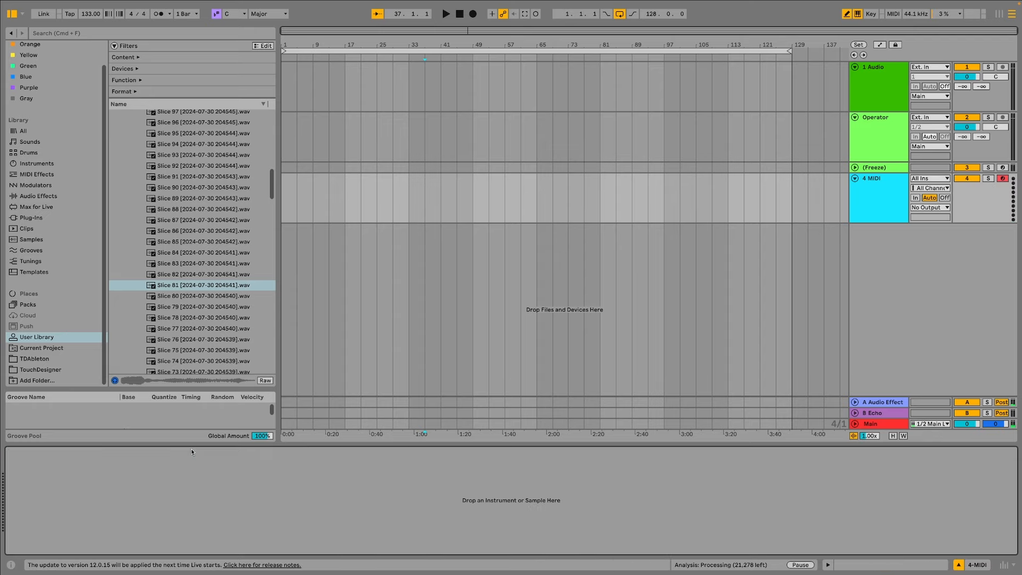
{"action": "left_click", "coordinate": [37, 164]}
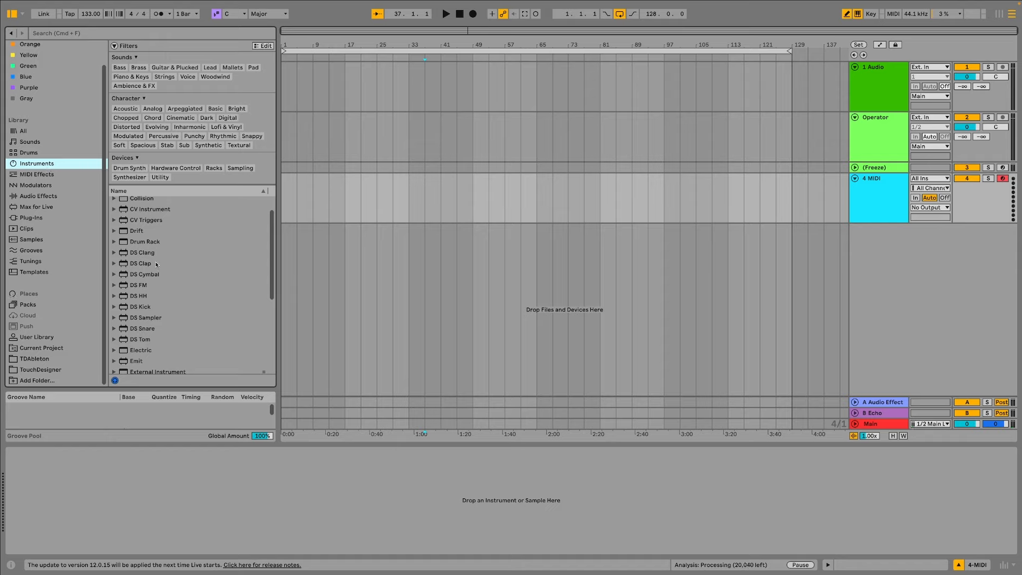
{"action": "scroll", "coordinate": [160, 282], "scroll_direction": "down", "scroll_amount": 5}
{"action": "double_click", "coordinate": [141, 303]}
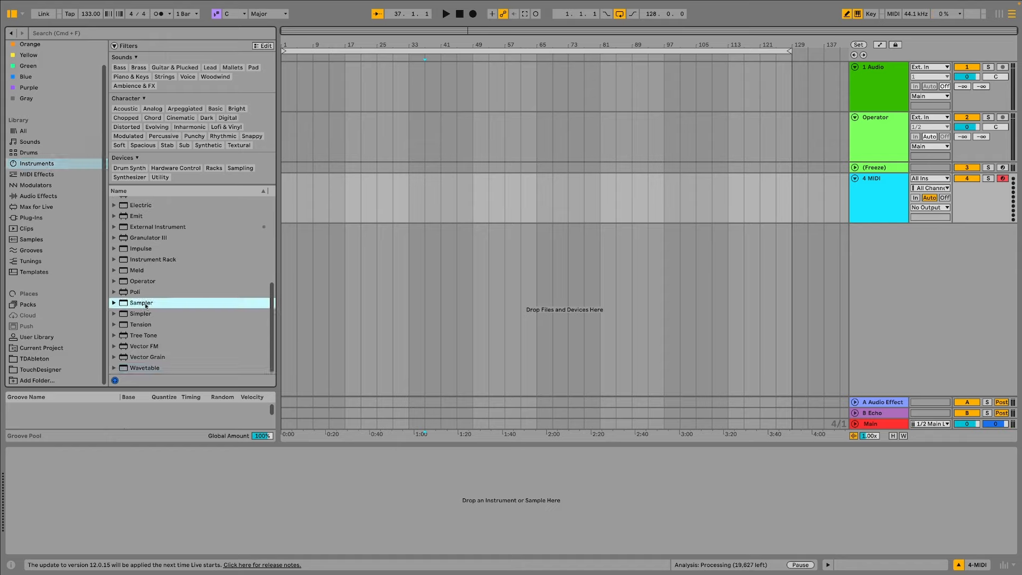
- Load Slice 88 from the TFP - Operator C folder into Sampler and turn the track's Send A fully down
{"action": "left_click", "coordinate": [36, 337]}
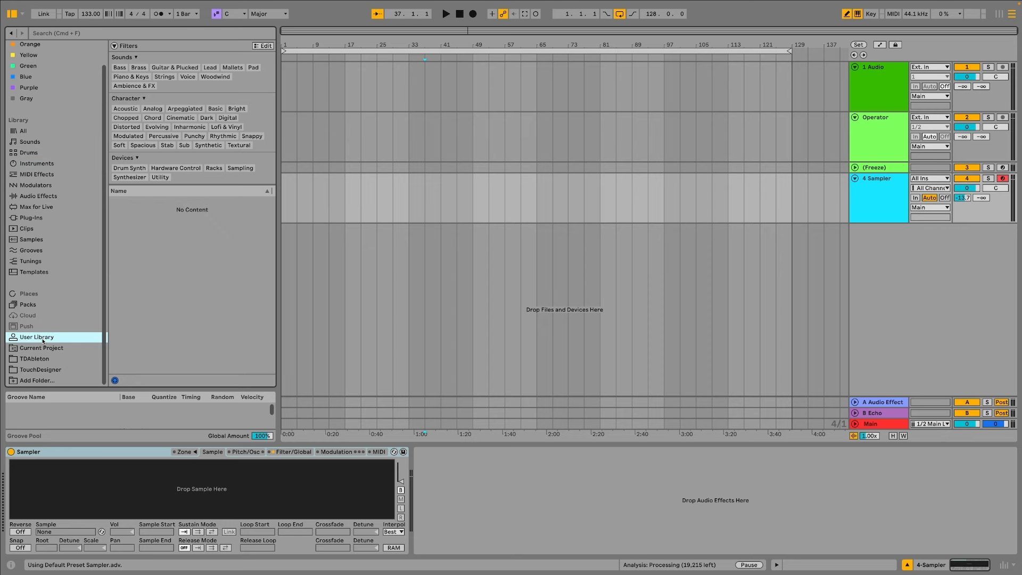
{"action": "left_click", "coordinate": [202, 328]}
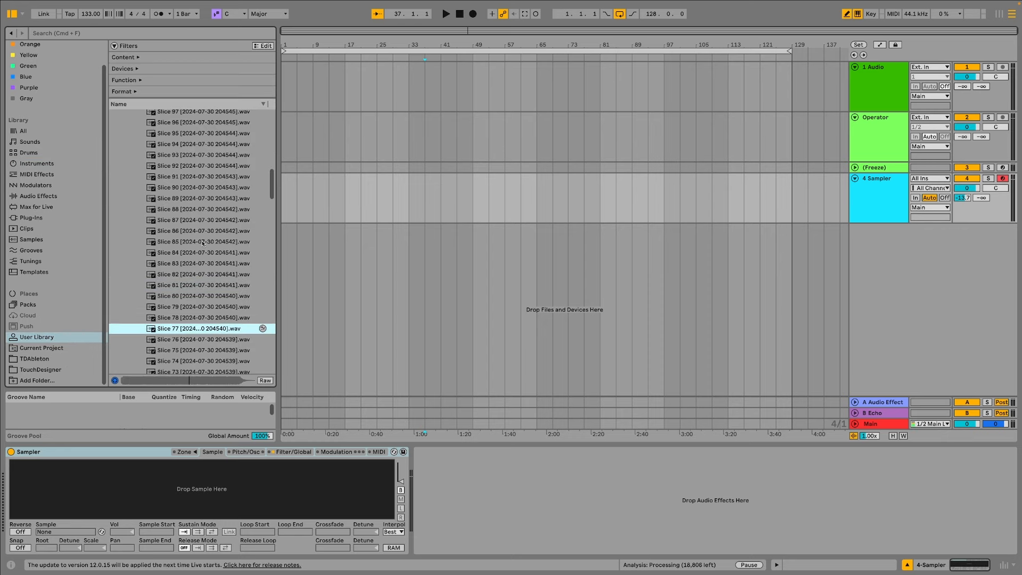
{"action": "left_click", "coordinate": [198, 209]}
{"action": "left_click_drag", "start_coordinate": [198, 209], "coordinate": [198, 482]}
{"action": "key", "text": "a"}
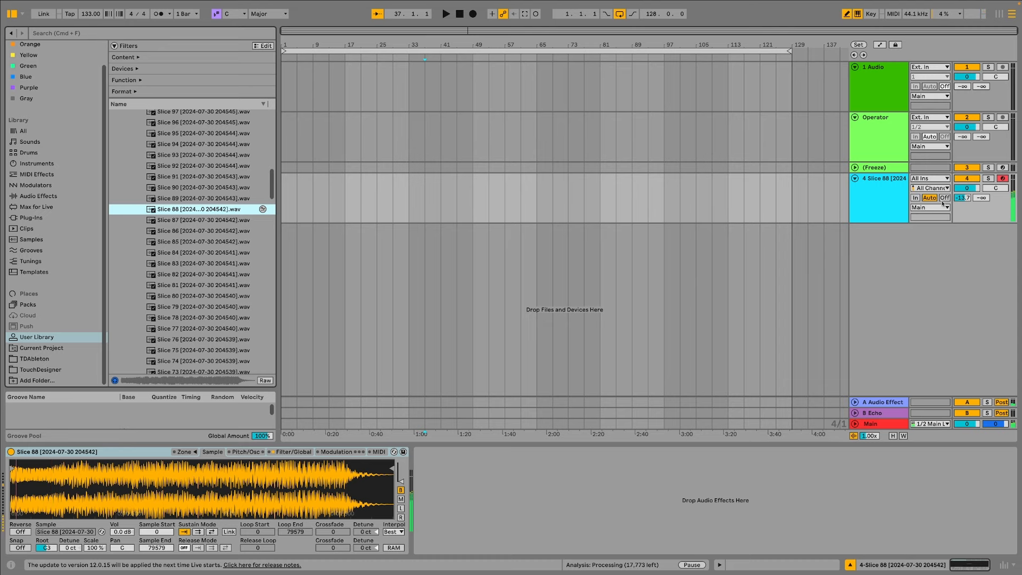
{"action": "left_click", "coordinate": [963, 198]}
{"action": "left_click_drag", "start_coordinate": [963, 198], "coordinate": [963, 224]}
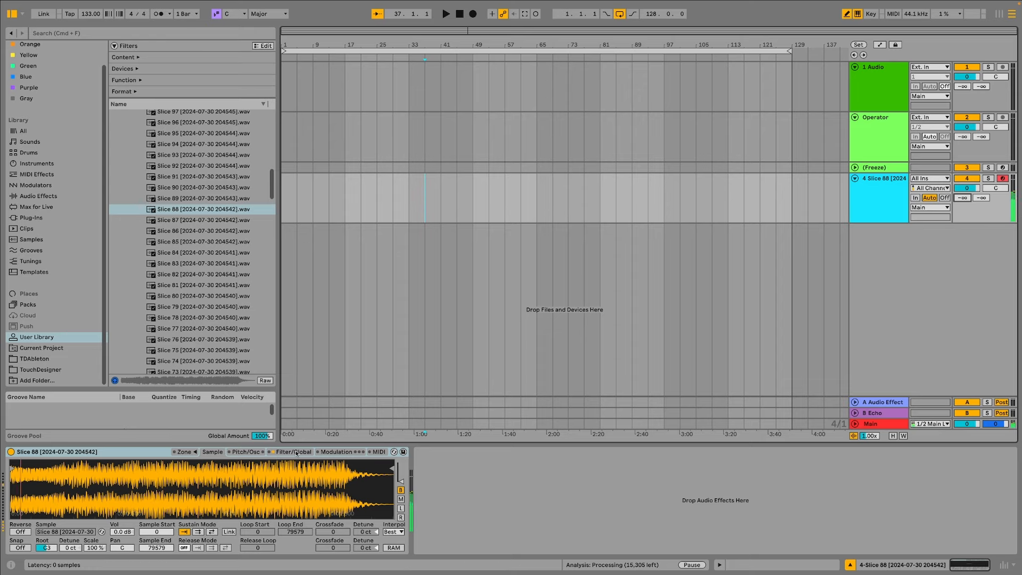
- Enable Sampler's pitch envelope with amount +30 st, peak 93%, sustain -32% and decay 327 ms
{"action": "left_click", "coordinate": [247, 452]}
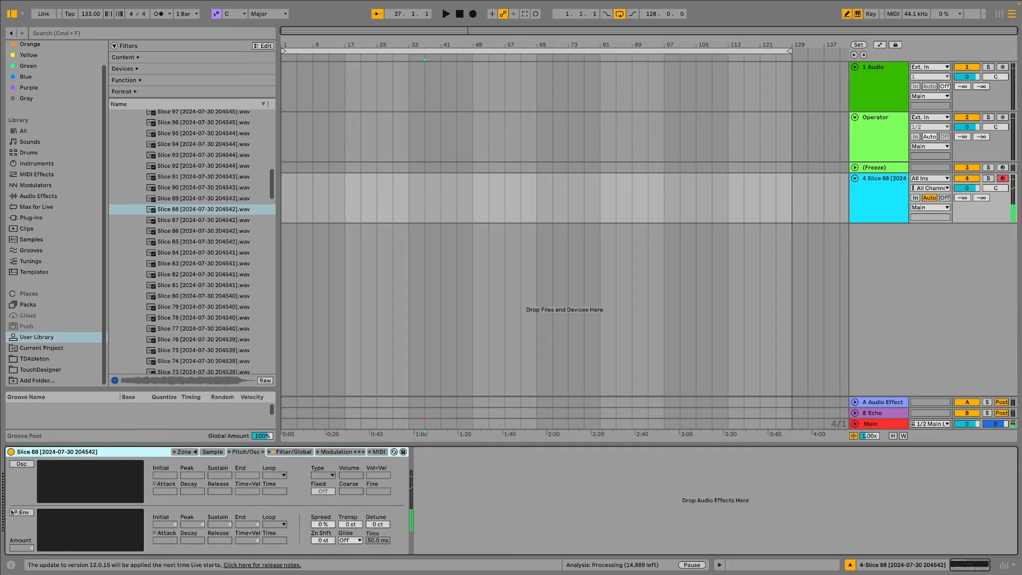
{"action": "left_click", "coordinate": [21, 512]}
{"action": "left_click_drag", "start_coordinate": [41, 513], "coordinate": [48, 515]}
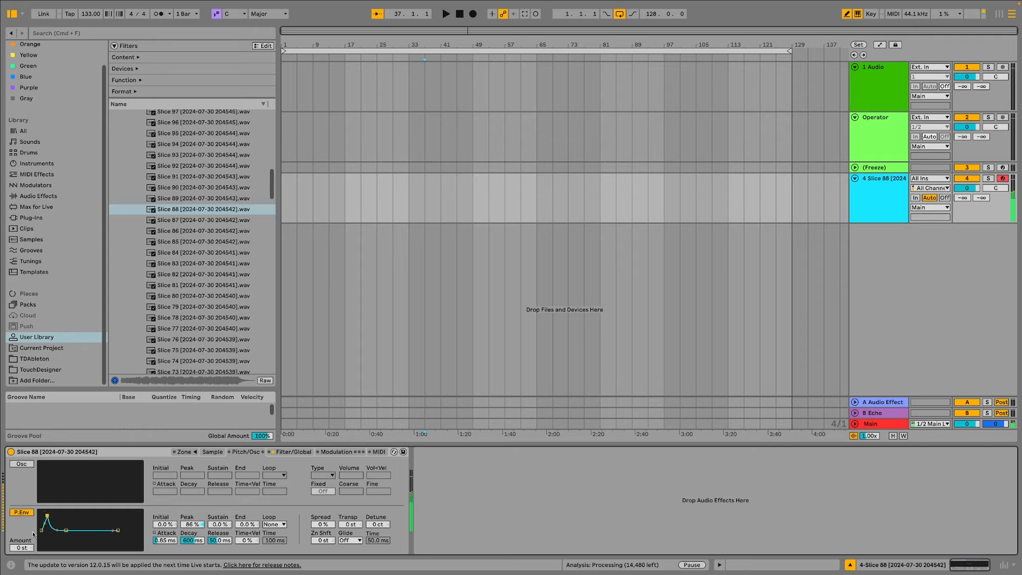
{"action": "left_click_drag", "start_coordinate": [22, 547], "coordinate": [112, 536]}
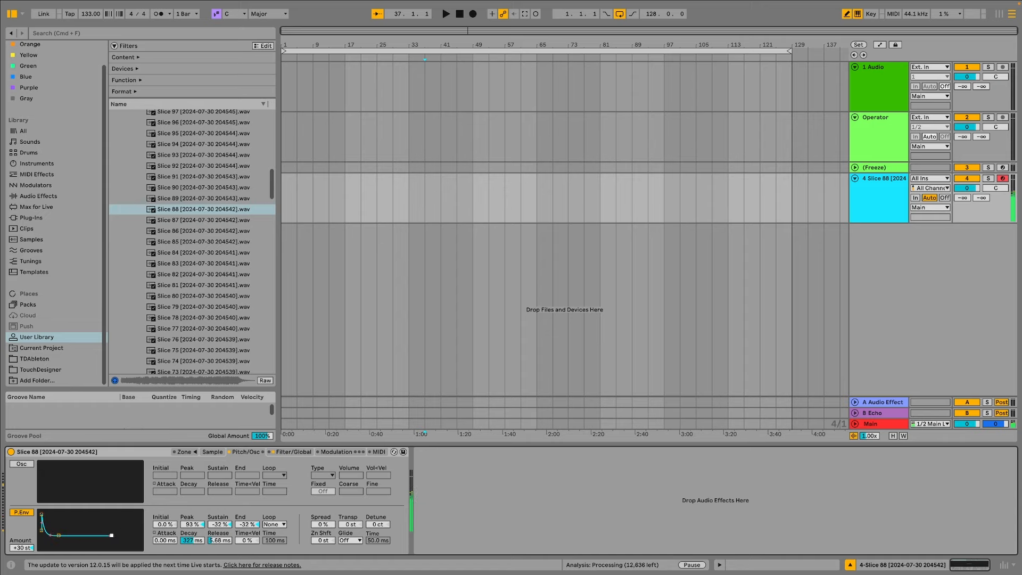
- Raise Sampler's volume to 2.25 dB and set its filter to the SMP circuit with 4.50 dB drive, 4.57 kHz frequency and 25% resonance
{"action": "left_click", "coordinate": [293, 451]}
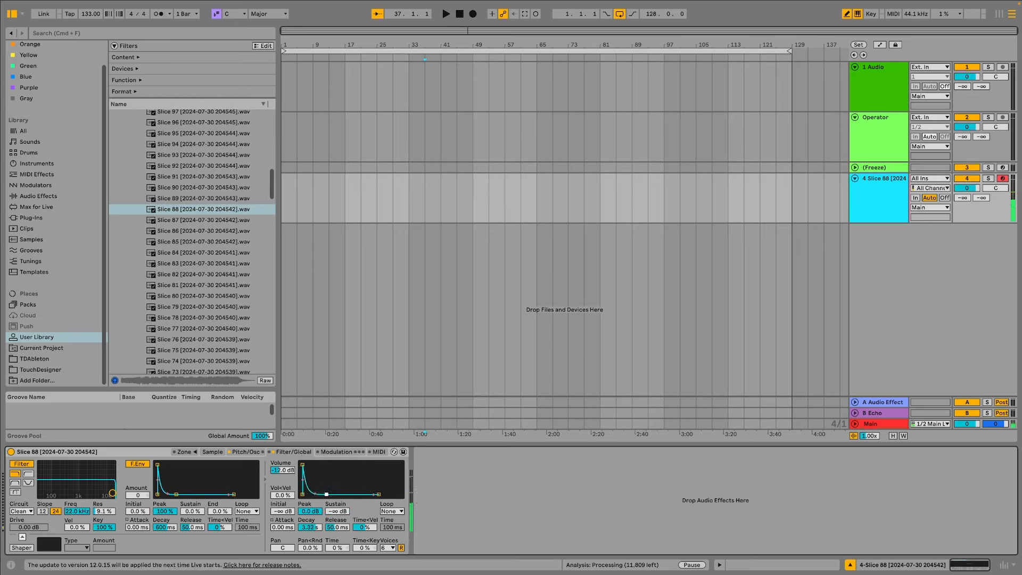
{"action": "left_click_drag", "start_coordinate": [298, 478], "coordinate": [282, 463]}
{"action": "left_click", "coordinate": [23, 511]}
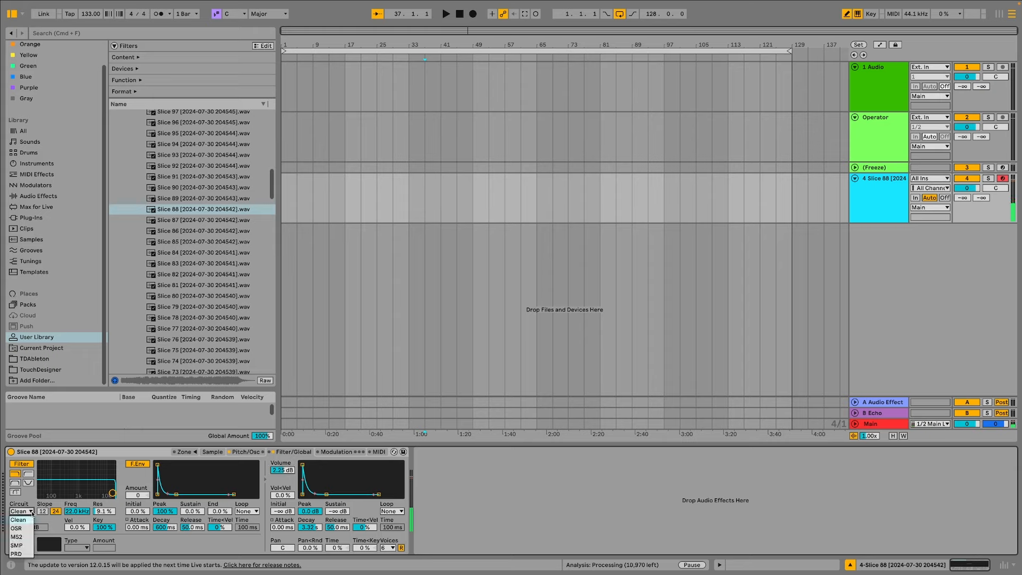
{"action": "left_click", "coordinate": [20, 545]}
{"action": "left_click_drag", "start_coordinate": [28, 527], "coordinate": [28, 520]}
{"action": "mouse_move", "coordinate": [93, 488]}
{"action": "left_mouse_down"}
{"action": "mouse_move", "coordinate": [68, 485]}
{"action": "mouse_move", "coordinate": [96, 489]}
{"action": "left_mouse_up"}
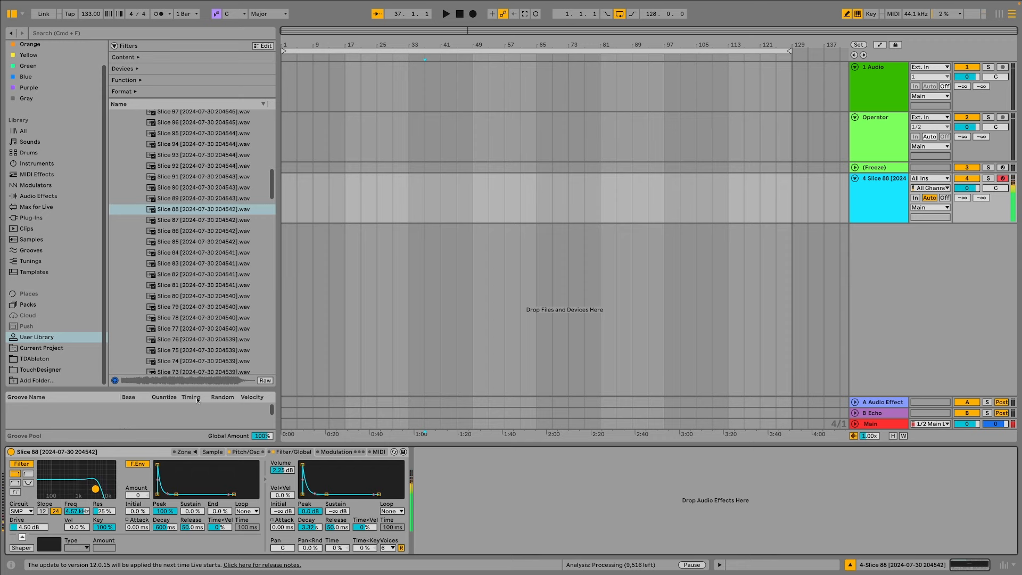
- Try Slice 81 as Sampler's source, then replace it with Slice 95 while keeping the Sampler device and its settings
{"action": "left_click", "coordinate": [212, 452]}
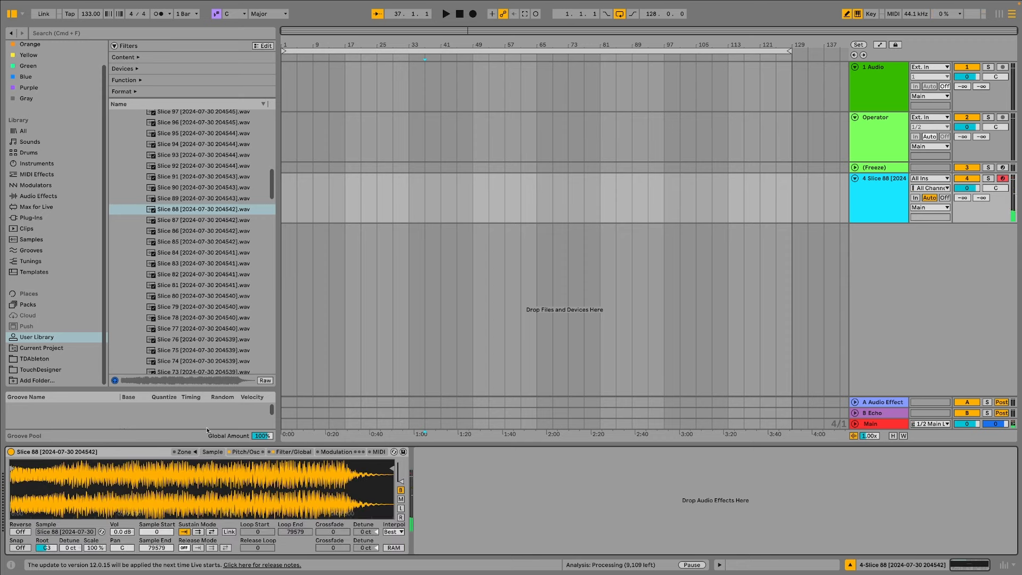
{"action": "double_click", "coordinate": [186, 282]}
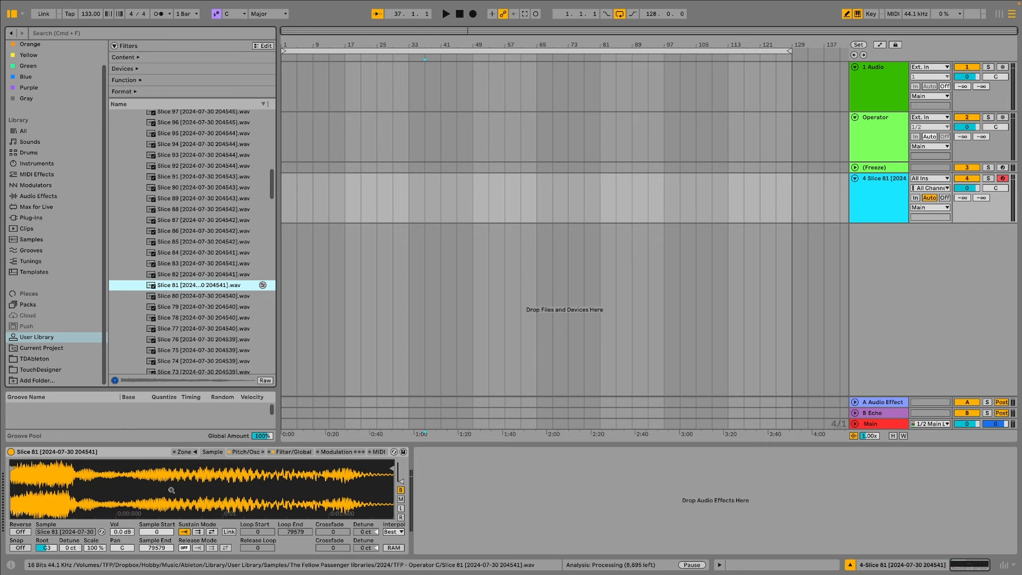
{"action": "left_click", "coordinate": [206, 156]}
{"action": "left_click", "coordinate": [203, 142]}
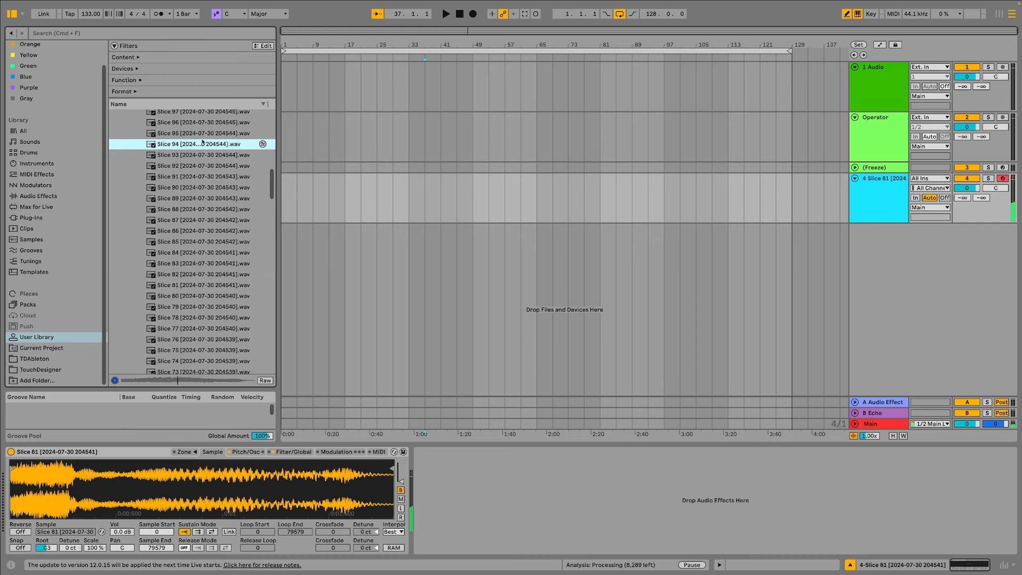
{"action": "double_click", "coordinate": [202, 133]}
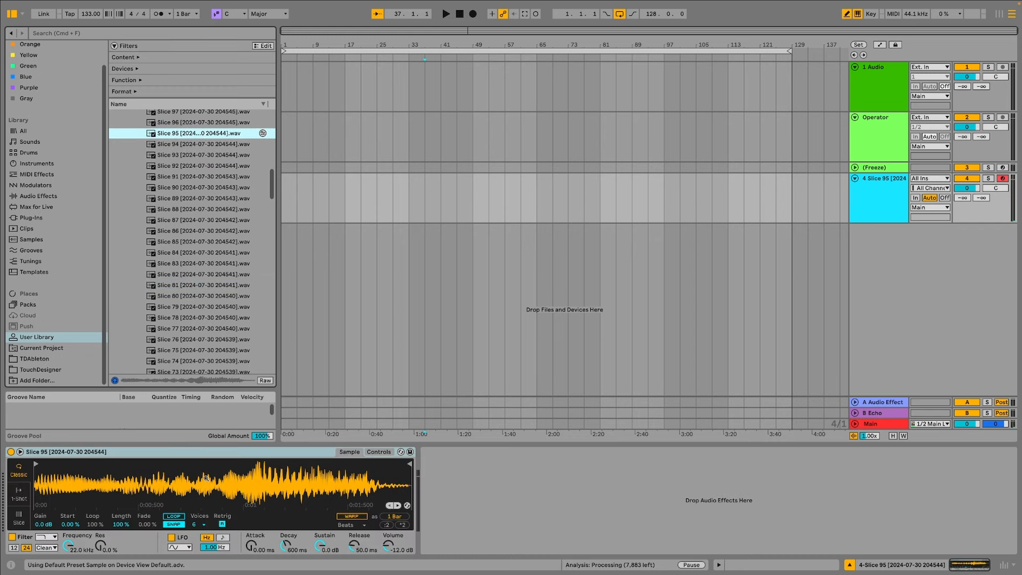
{"action": "key", "text": "super+z"}
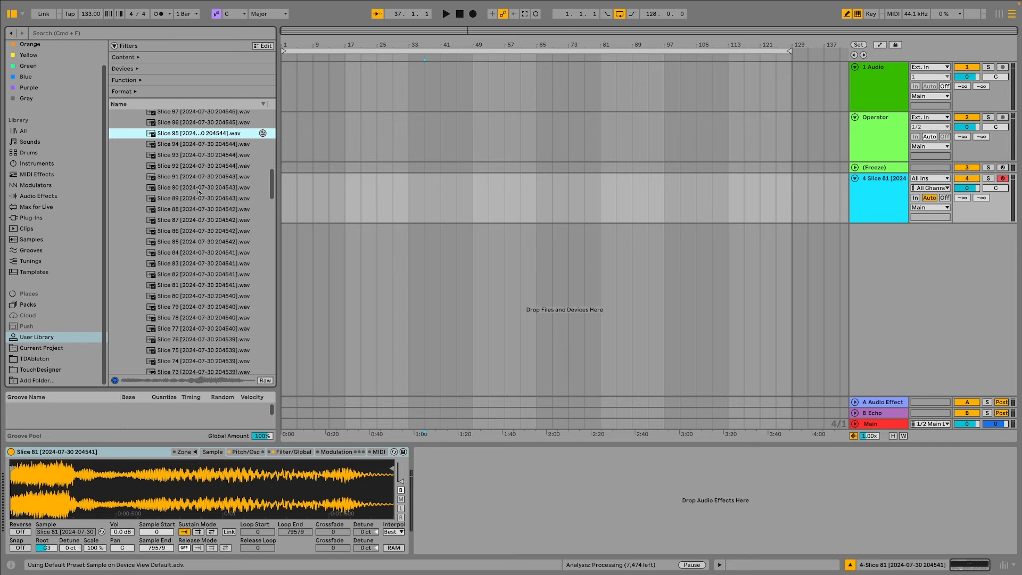
{"action": "left_click_drag", "start_coordinate": [202, 133], "coordinate": [165, 487]}
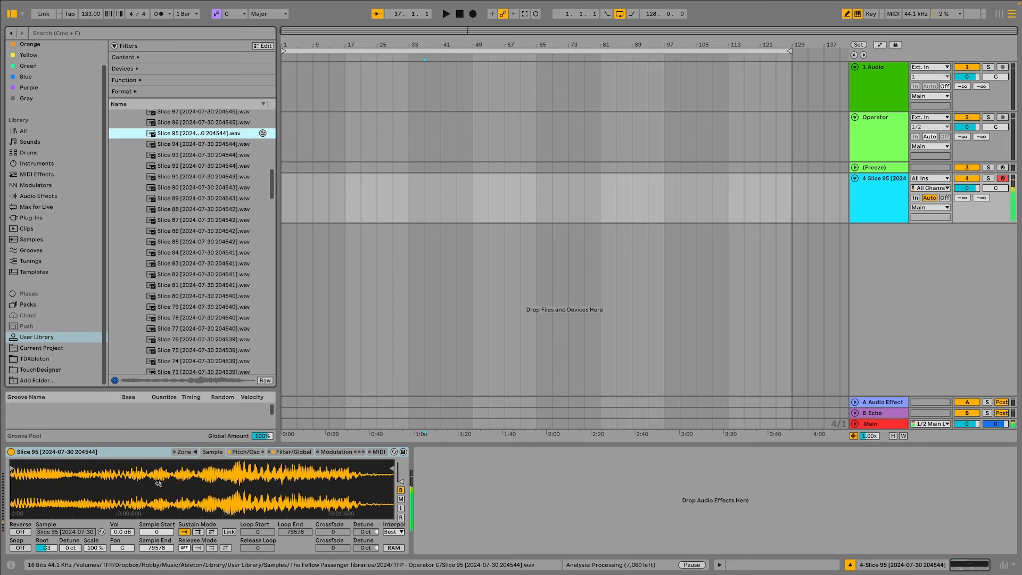
- Set Sampler's volume to 0.56 dB and its filter to 6.95 kHz with 0.0% resonance
{"action": "left_click", "coordinate": [253, 452]}
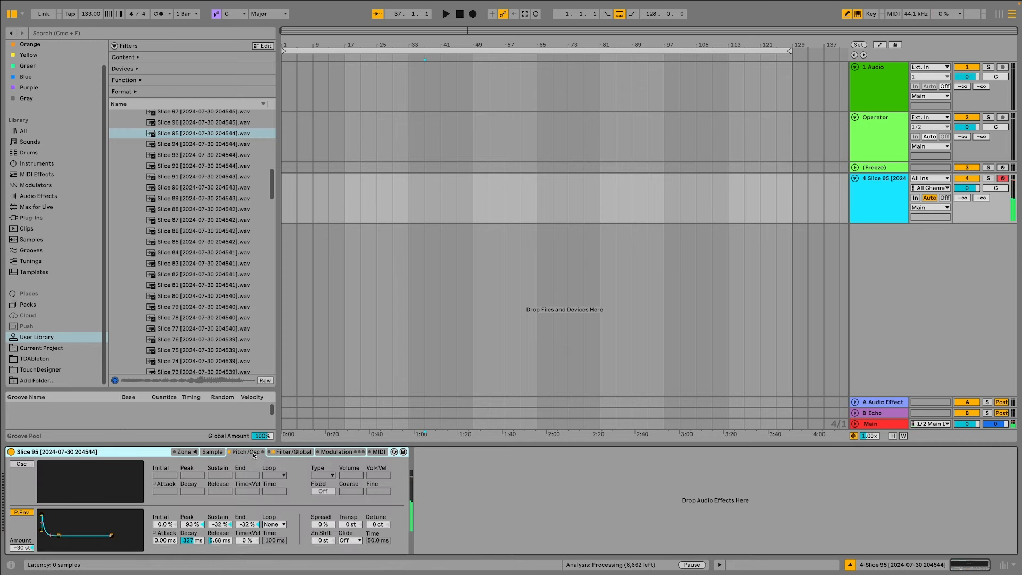
{"action": "left_click", "coordinate": [292, 451]}
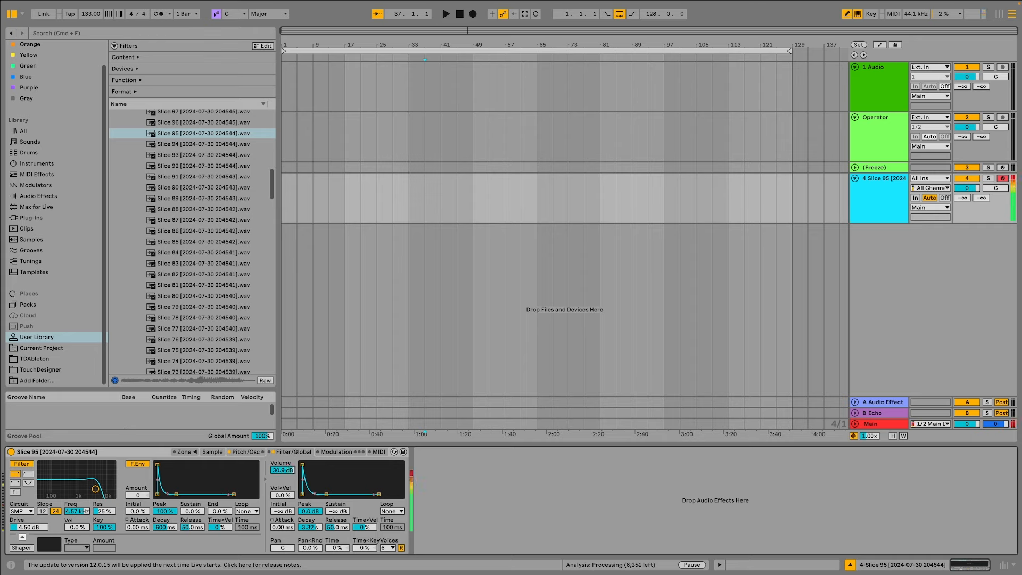
{"action": "left_click_drag", "start_coordinate": [282, 470], "coordinate": [282, 481]}
{"action": "mouse_move", "coordinate": [95, 489]}
{"action": "left_mouse_down"}
{"action": "mouse_move", "coordinate": [101, 480]}
{"action": "mouse_move", "coordinate": [100, 496]}
{"action": "left_mouse_up"}
- Enable Sampler's FM modulation oscillator and set its volume to -36 dB
{"action": "left_click", "coordinate": [246, 451]}
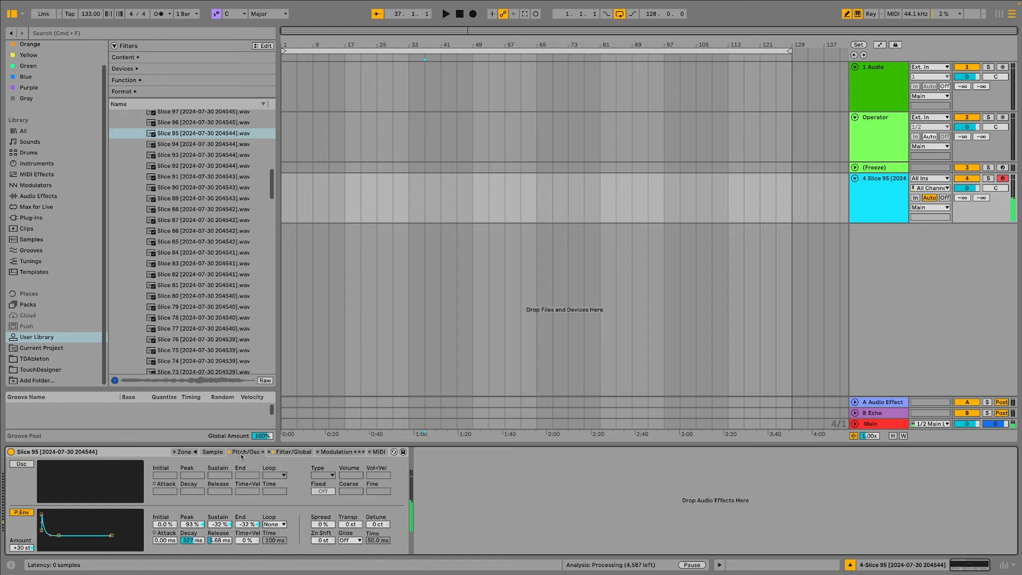
{"action": "left_click", "coordinate": [22, 464]}
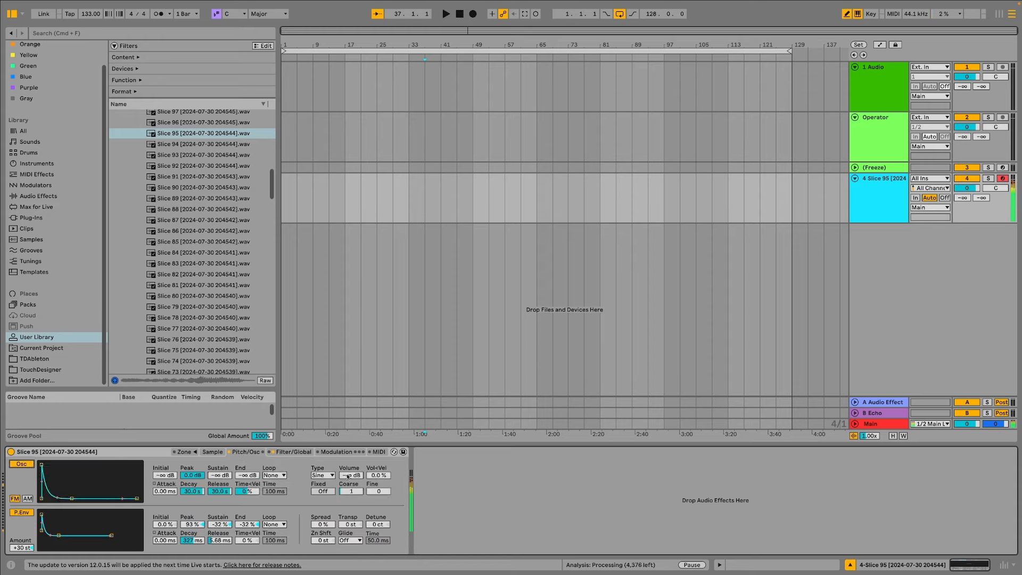
{"action": "left_click_drag", "start_coordinate": [348, 476], "coordinate": [349, 476]}
- Add Drum Buss after Sampler and set its Crunch to 25% and Transients to 0.32
{"action": "left_click", "coordinate": [35, 163]}
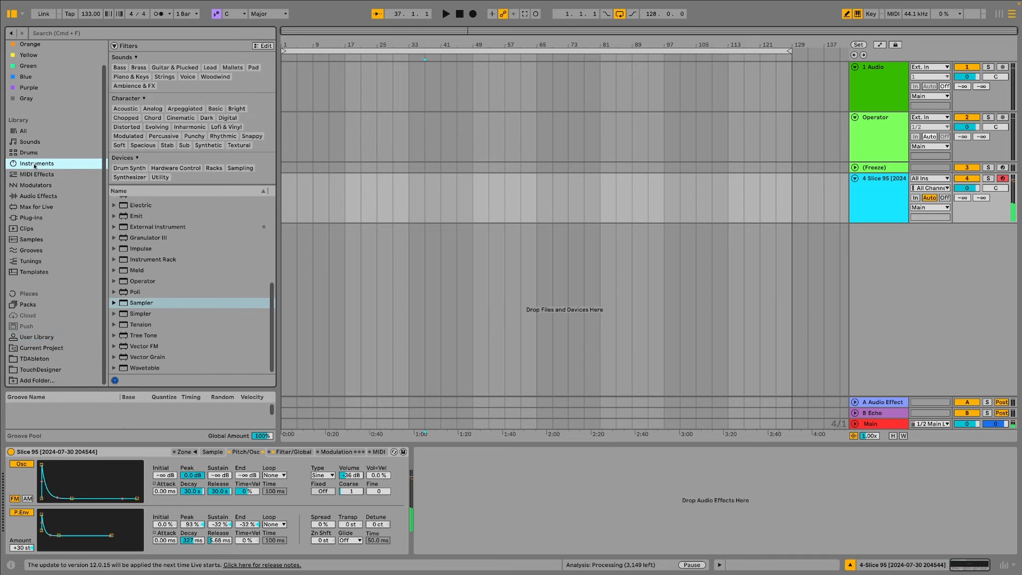
{"action": "left_click", "coordinate": [41, 195]}
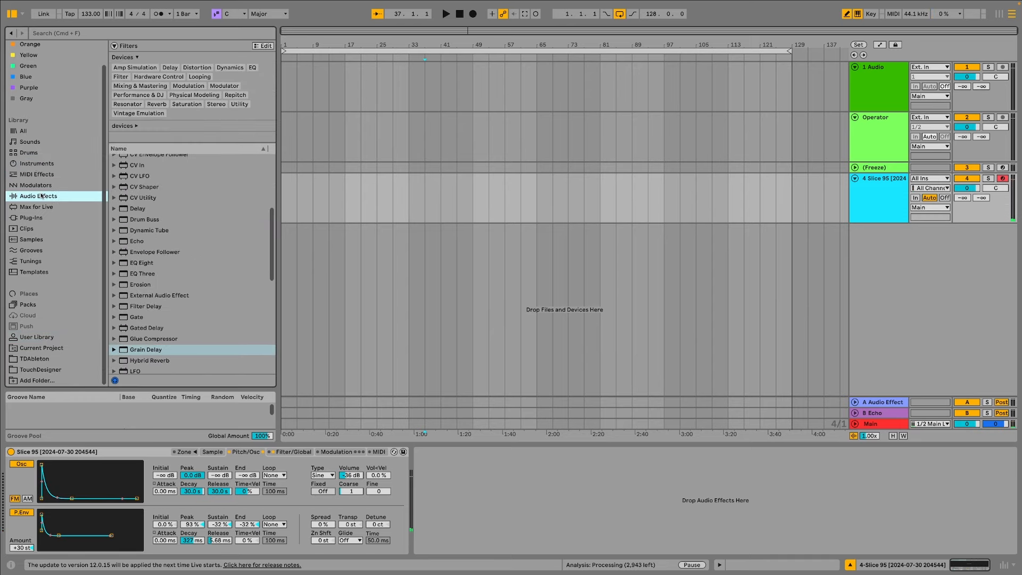
{"action": "double_click", "coordinate": [156, 219]}
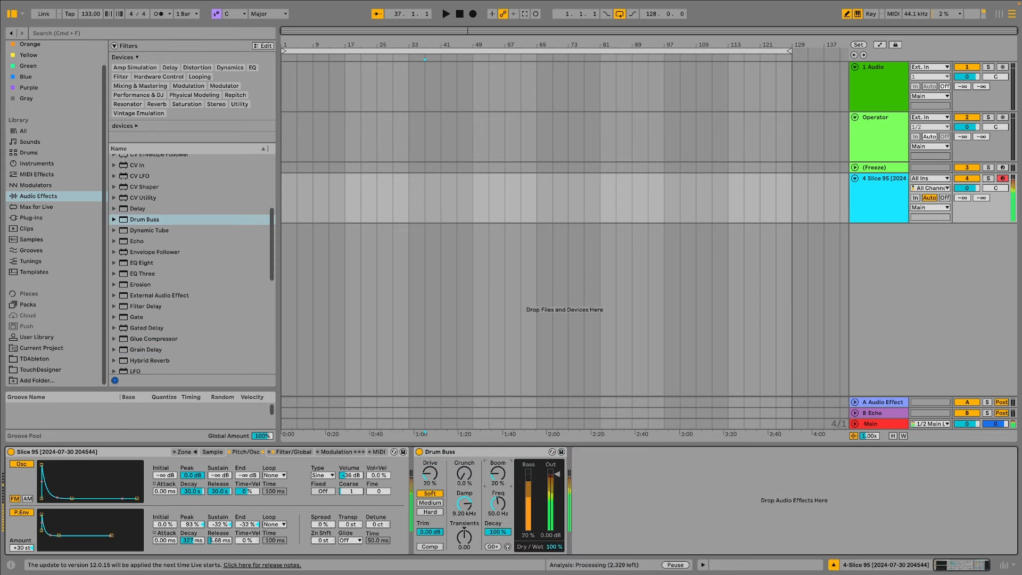
{"action": "left_click_drag", "start_coordinate": [470, 477], "coordinate": [470, 458]}
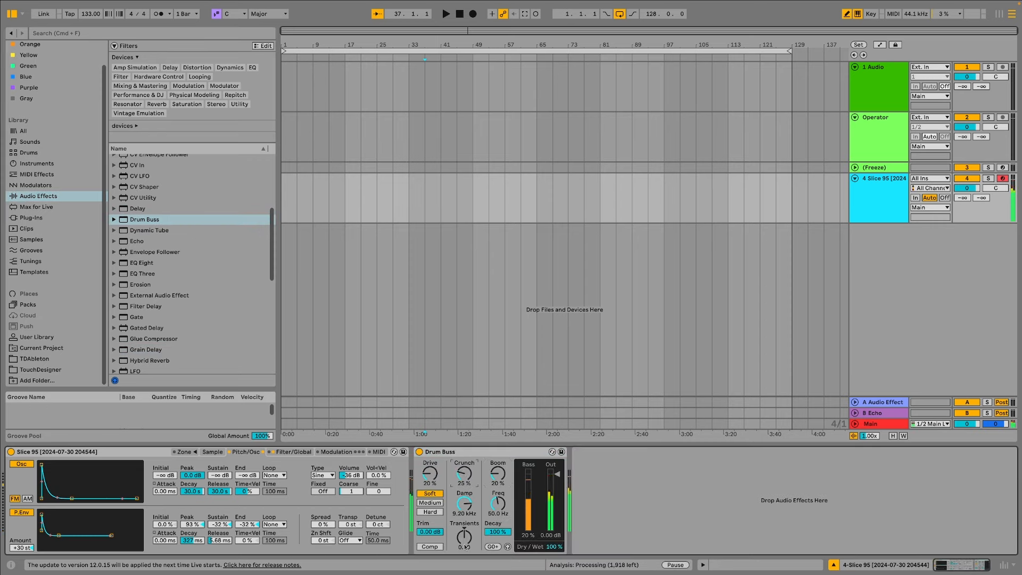
{"action": "left_click_drag", "start_coordinate": [465, 546], "coordinate": [458, 539]}
- Increase Sampler's pitch envelope amount to +48 st, with sustain at -22% and decay at 397 ms
{"action": "left_click", "coordinate": [284, 453]}
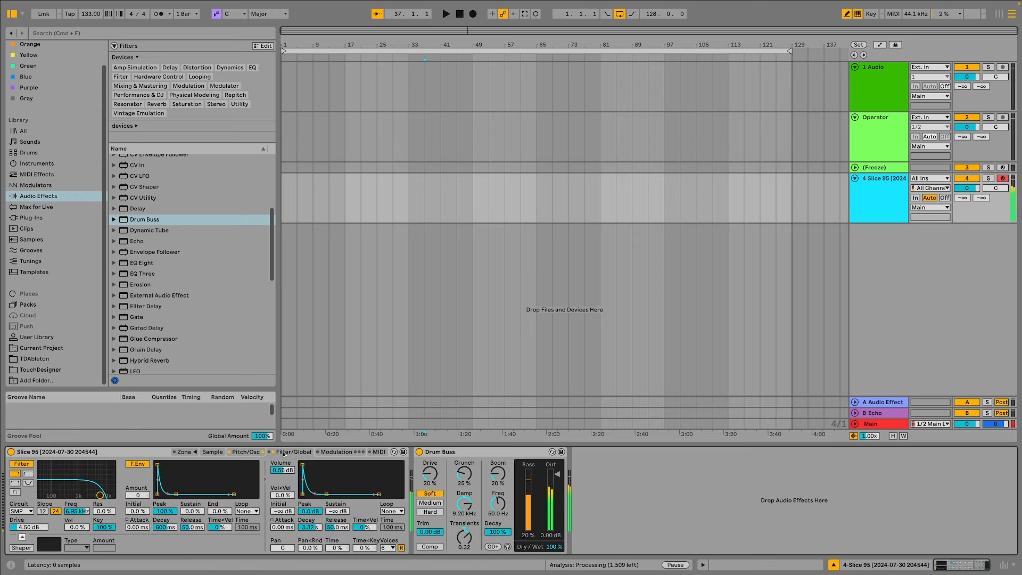
{"action": "left_click", "coordinate": [238, 453]}
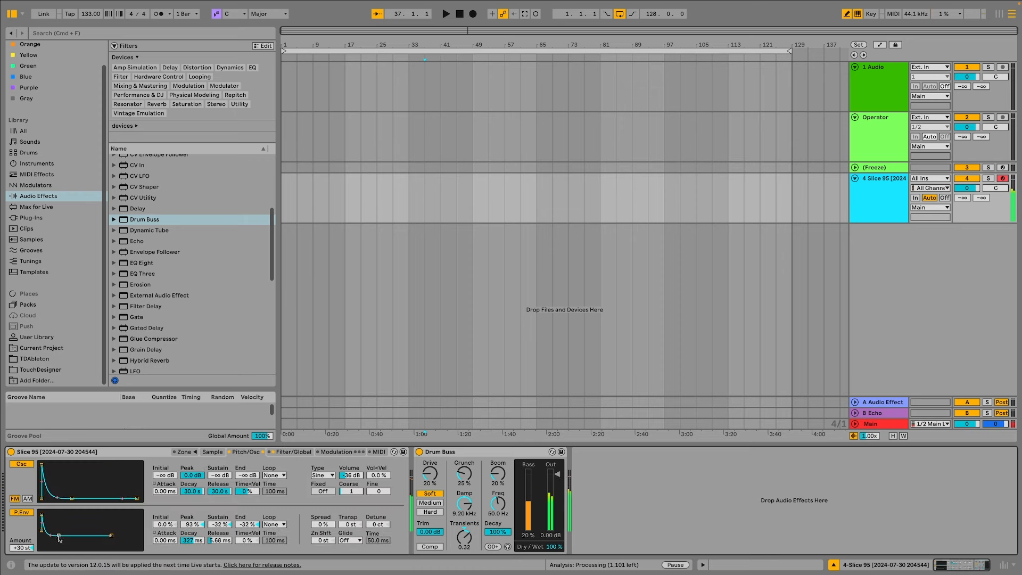
{"action": "left_click_drag", "start_coordinate": [23, 547], "coordinate": [59, 533]}
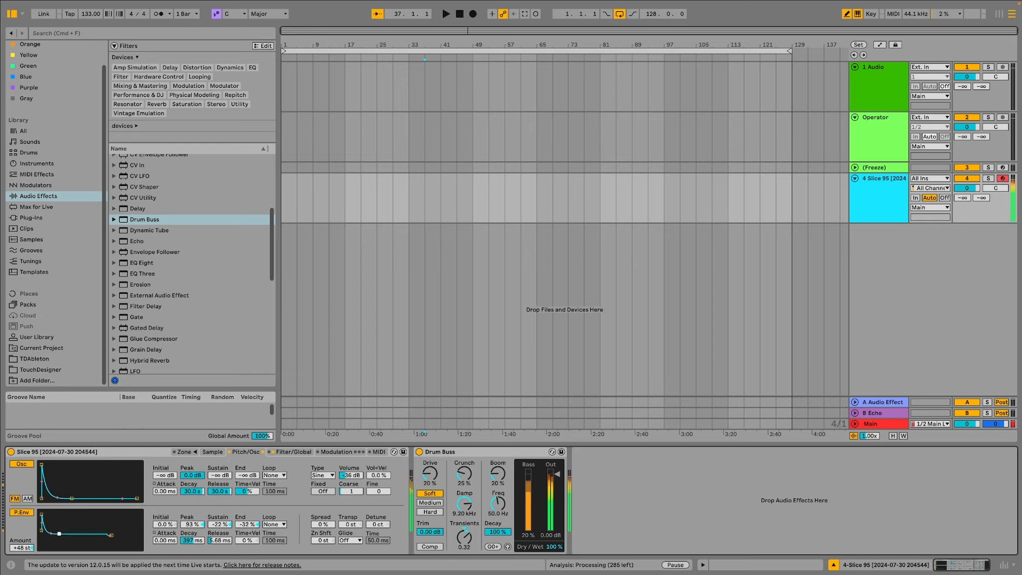
- Set Sampler's filter envelope amount to 72 and close the low-pass cutoff with resonance at 4.5%
{"action": "left_click", "coordinate": [270, 453]}
{"action": "left_click_drag", "start_coordinate": [100, 495], "coordinate": [137, 455]}
{"action": "left_click_drag", "start_coordinate": [105, 493], "coordinate": [78, 496]}
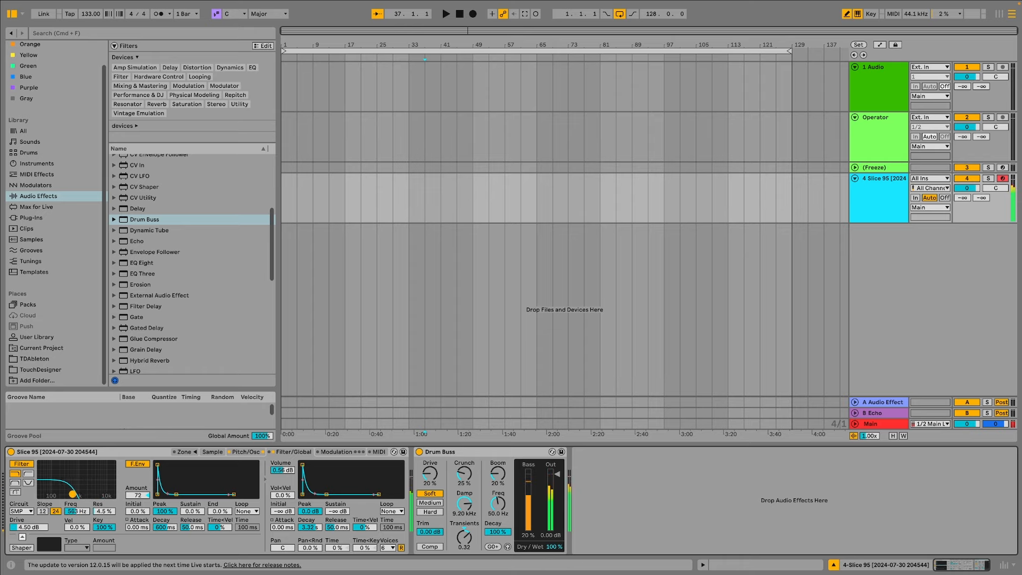
- Adjust Sampler's transposition and refine its envelopes with a filter envelope amount of 23 and a volume release of 222 ms
{"action": "left_click", "coordinate": [242, 452]}
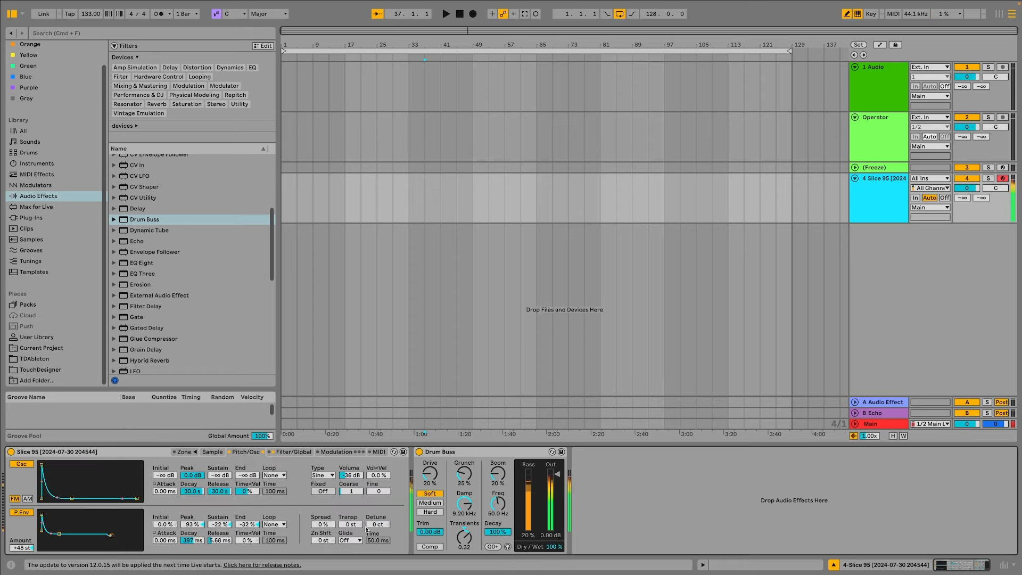
{"action": "left_click_drag", "start_coordinate": [351, 524], "coordinate": [351, 529]}
{"action": "left_click", "coordinate": [293, 452]}
{"action": "left_click_drag", "start_coordinate": [137, 495], "coordinate": [137, 488]}
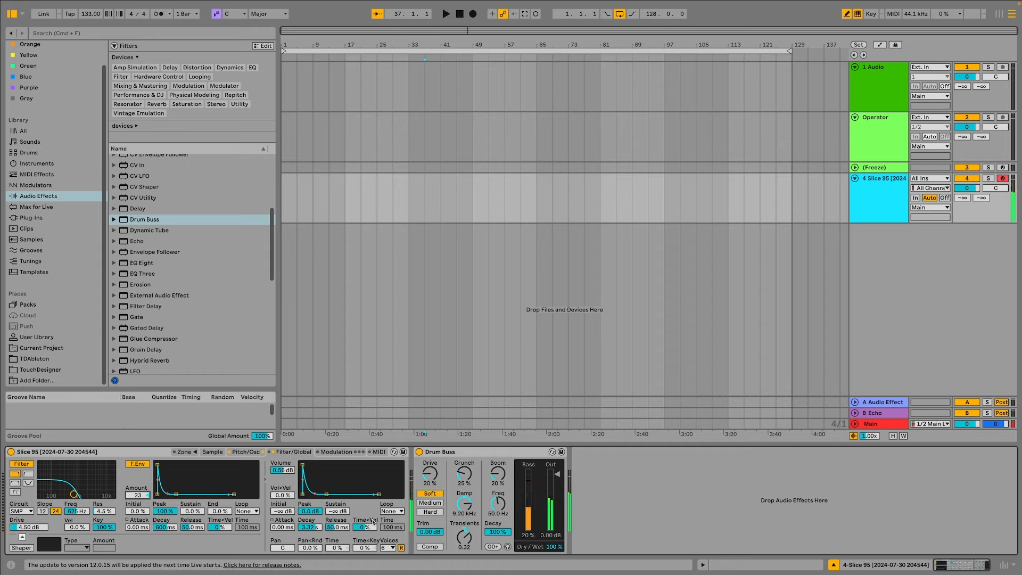
{"action": "left_click_drag", "start_coordinate": [379, 494], "coordinate": [384, 494]}
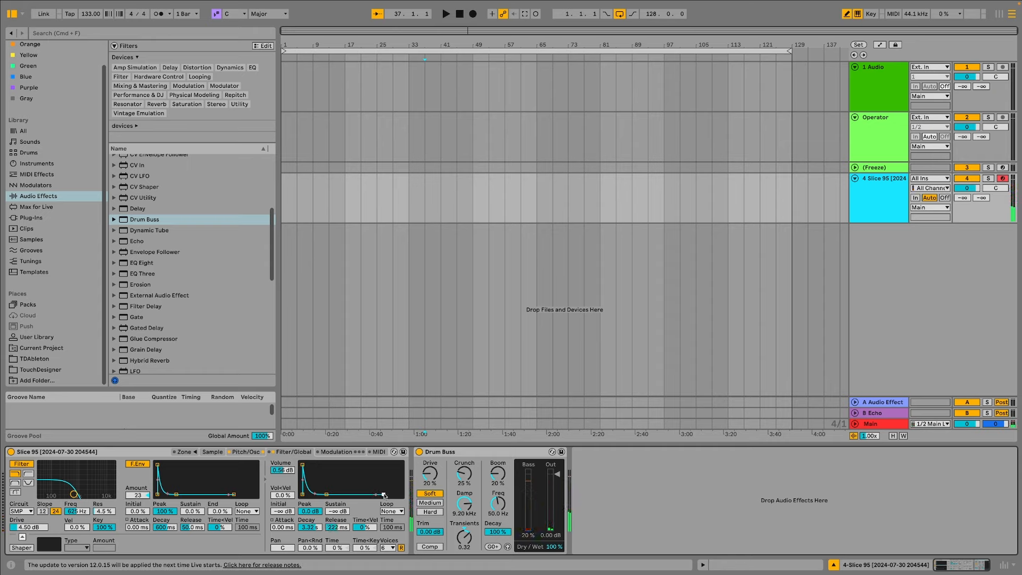
- Insert an empty MIDI clip at the start of track 4 and shorten it to four bars, ending at 5.1.1
{"action": "left_click", "coordinate": [304, 194]}
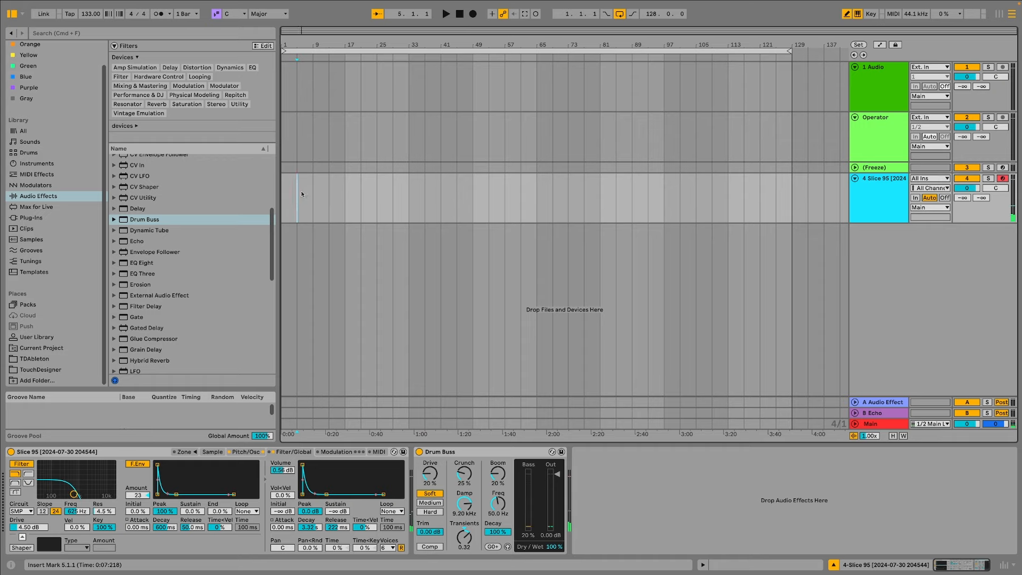
{"action": "left_click_drag", "start_coordinate": [302, 194], "coordinate": [261, 185]}
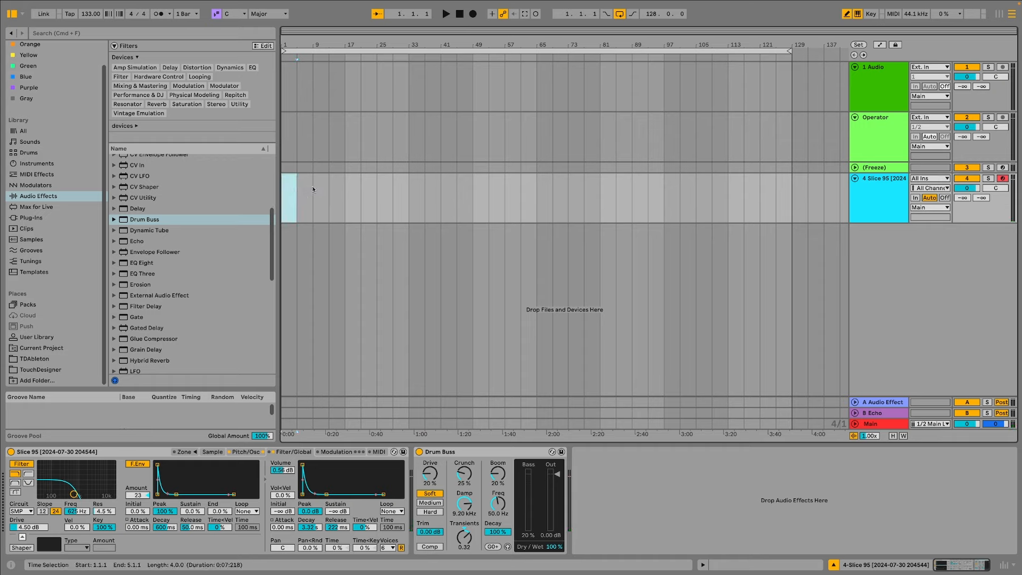
{"action": "key", "text": "super+shift+m"}
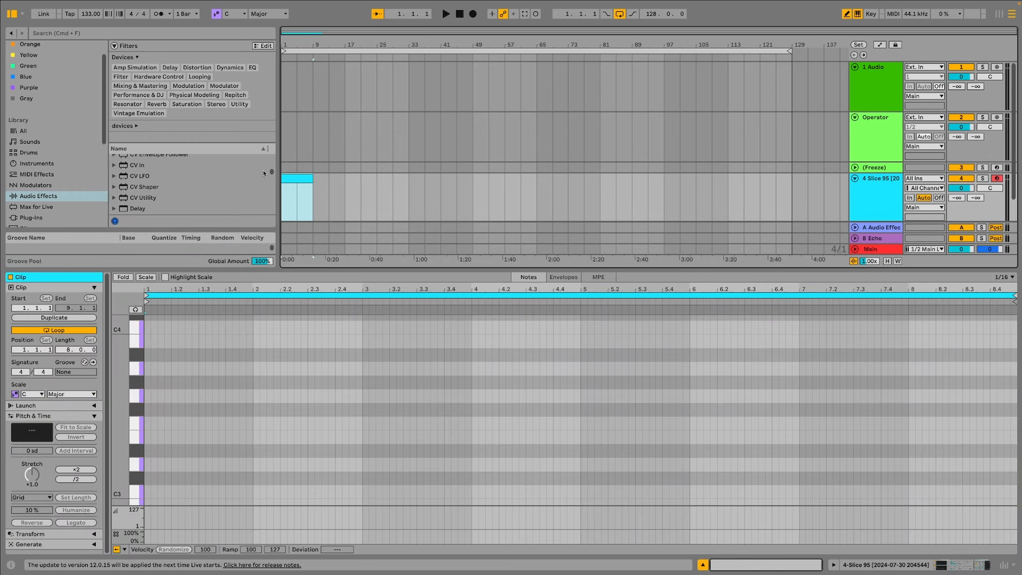
{"action": "scroll", "coordinate": [165, 458], "scroll_direction": "down", "scroll_amount": 3}
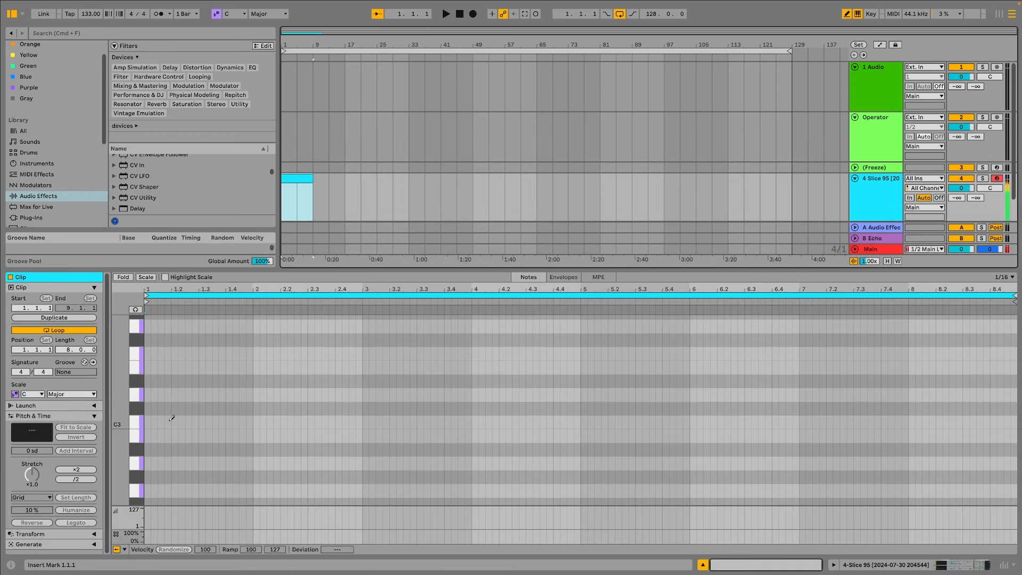
{"action": "left_click_drag", "start_coordinate": [313, 178], "coordinate": [297, 179]}
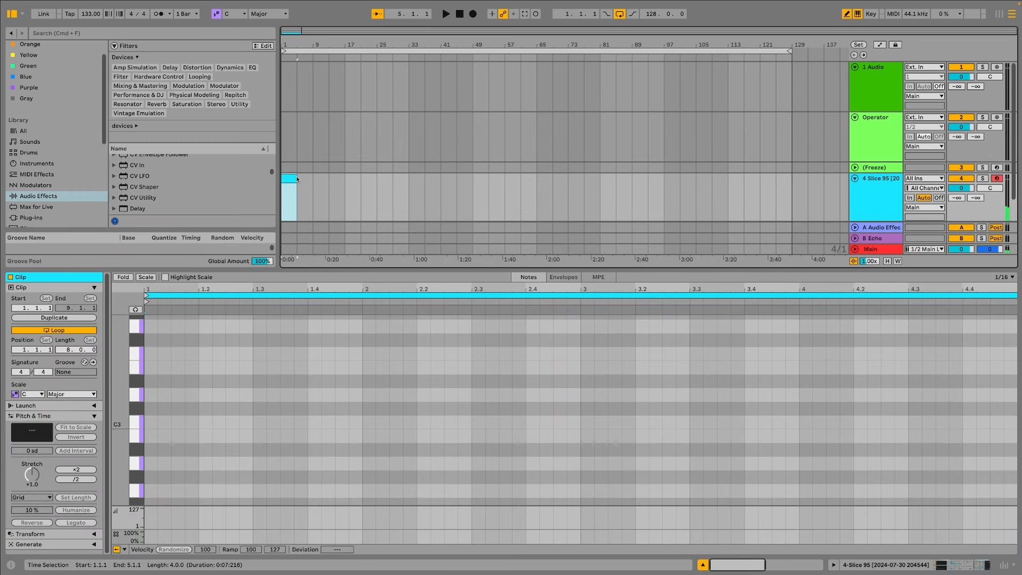
- Add C2 notes at 1.1.1, 1.3.1 and 1.4.3 in track 4's four-bar clip
{"action": "left_click", "coordinate": [291, 177]}
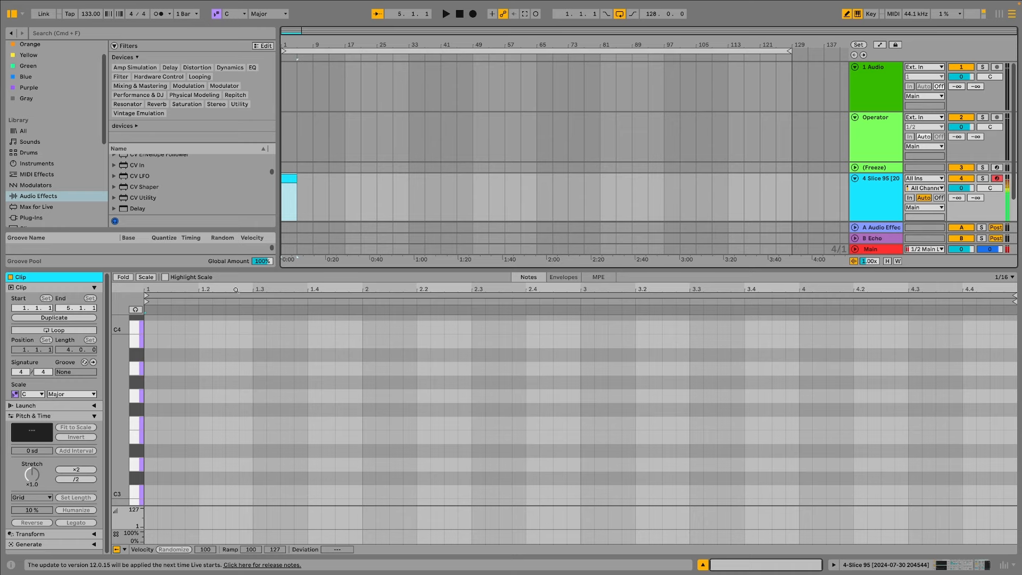
{"action": "scroll", "coordinate": [202, 415], "scroll_direction": "down", "scroll_amount": 3}
{"action": "scroll", "coordinate": [181, 428], "scroll_direction": "down", "scroll_amount": 3}
{"action": "left_click", "coordinate": [151, 434]}
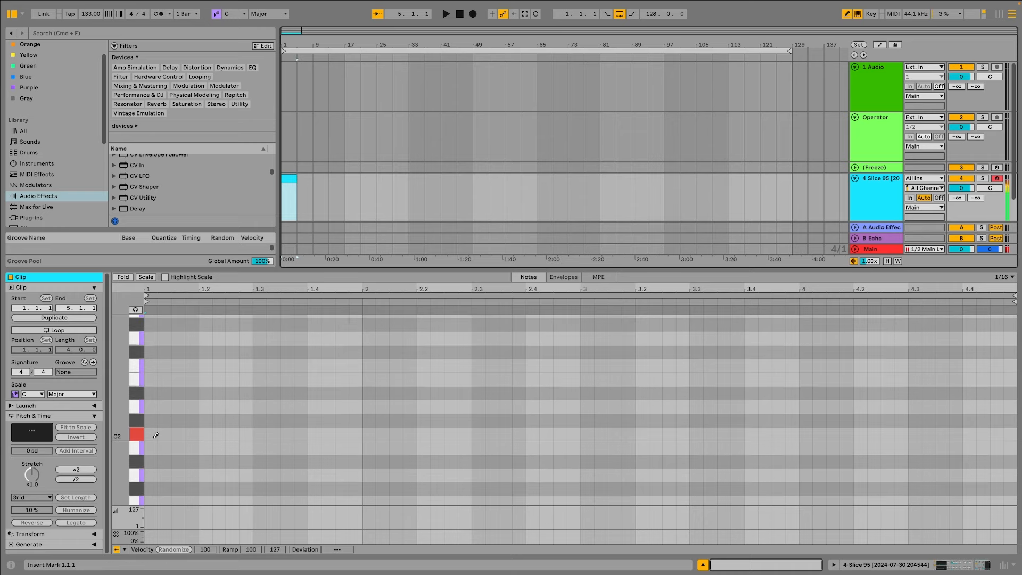
{"action": "left_click", "coordinate": [259, 433]}
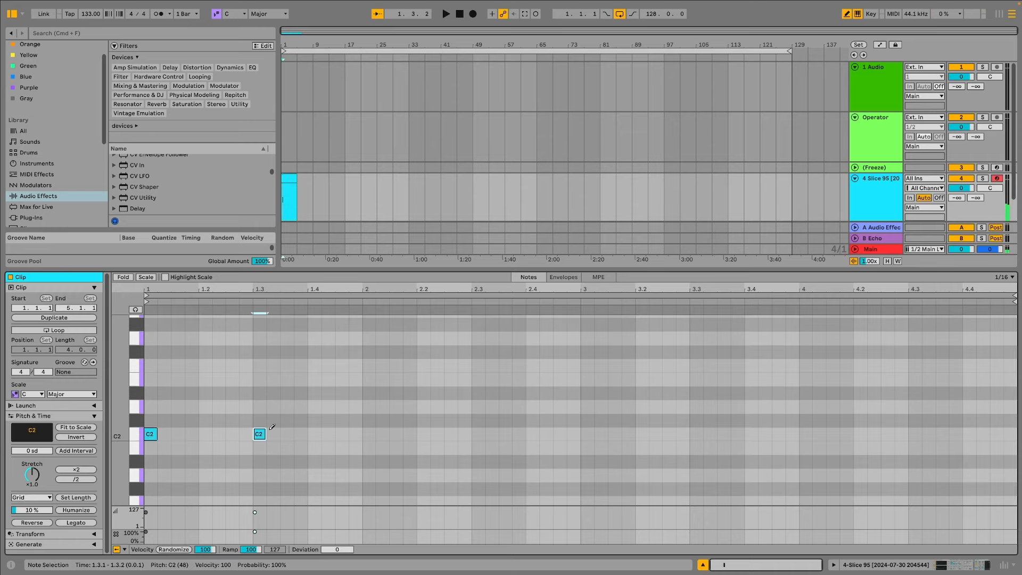
{"action": "left_click", "coordinate": [341, 434]}
- Cut the Slice 95 Sampler and Drum Buss from track 4's device chain
{"action": "left_click", "coordinate": [967, 565]}
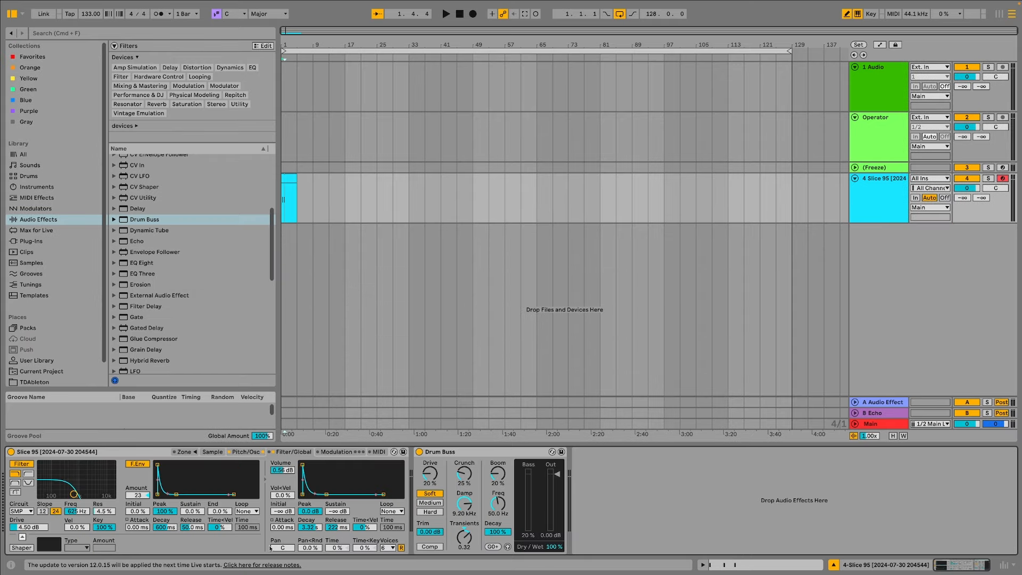
{"action": "left_click", "coordinate": [96, 454]}
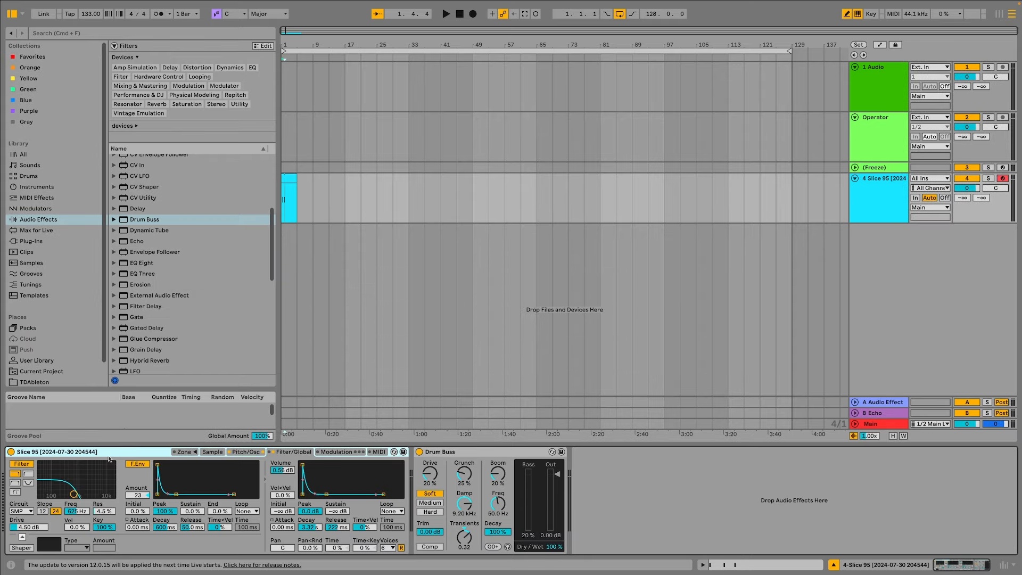
{"action": "left_click", "coordinate": [462, 452]}
{"action": "key", "text": "super+a"}
{"action": "key", "text": "BackSpace"}
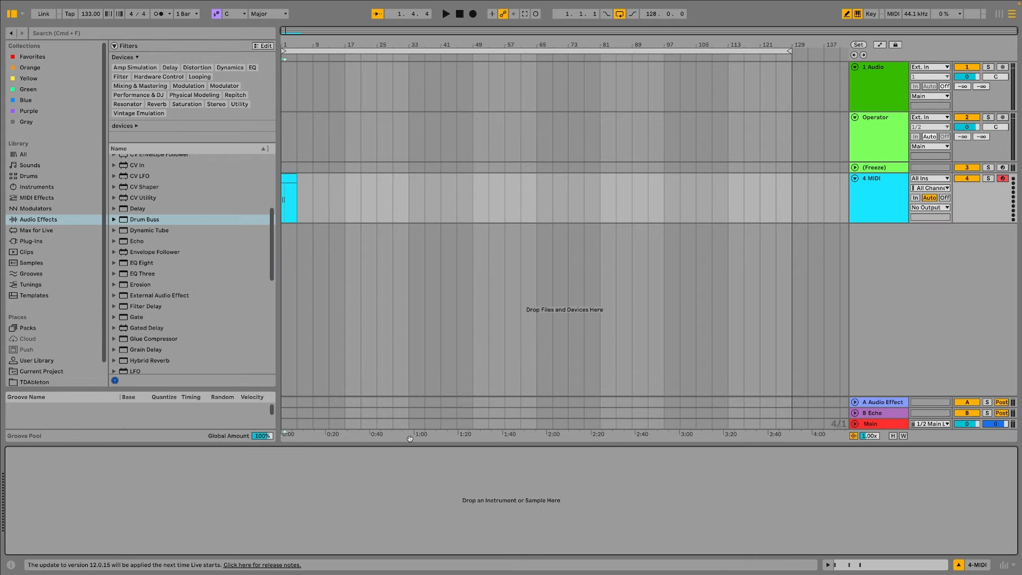
- Load an empty Drum Rack on track 4, paste the Sampler and Drum Buss onto its C1 pad, and audition the pad
{"action": "left_click", "coordinate": [32, 177]}
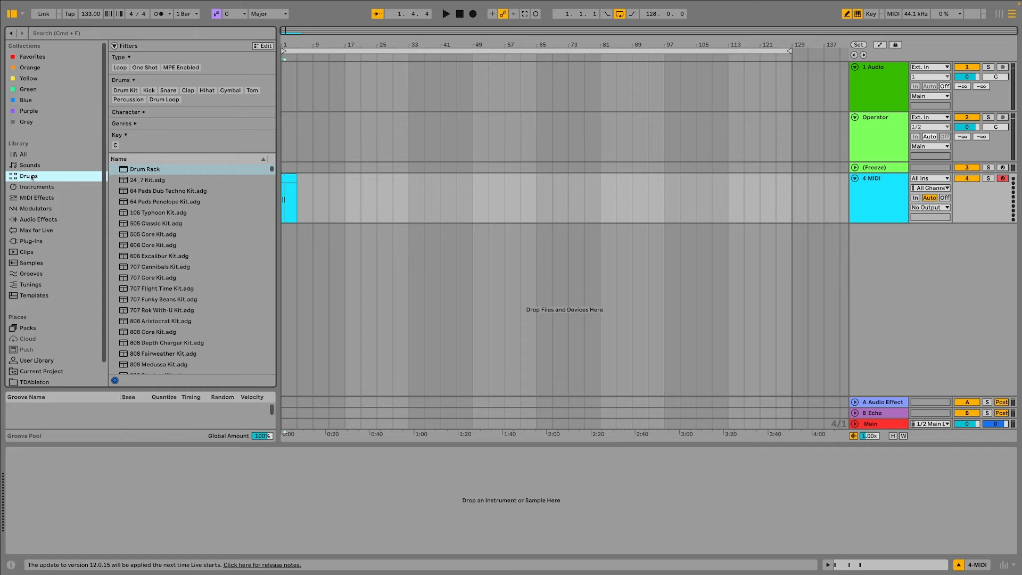
{"action": "double_click", "coordinate": [149, 170]}
{"action": "left_click", "coordinate": [170, 513]}
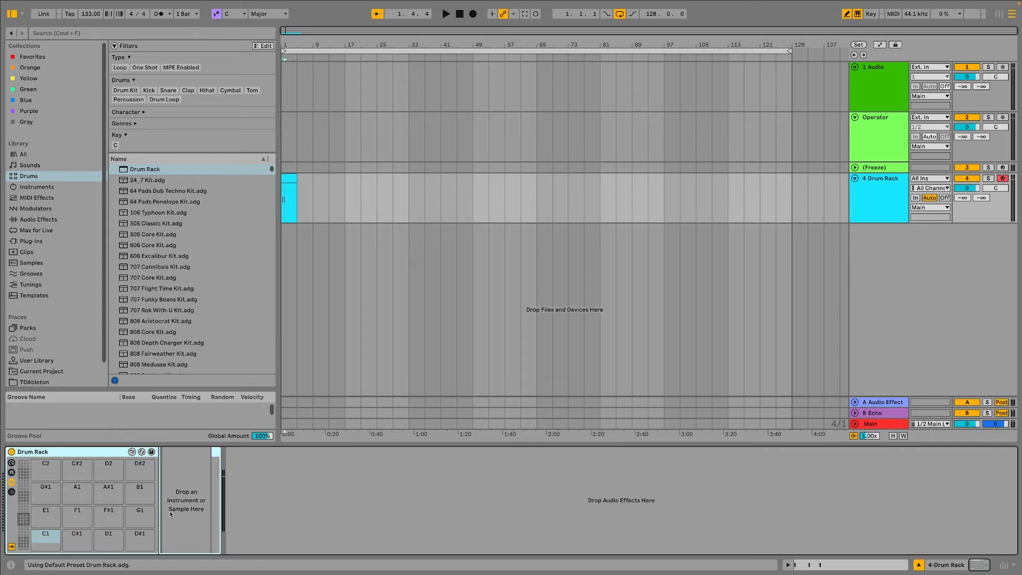
{"action": "key", "text": "super+v"}
{"action": "key", "text": "a"}
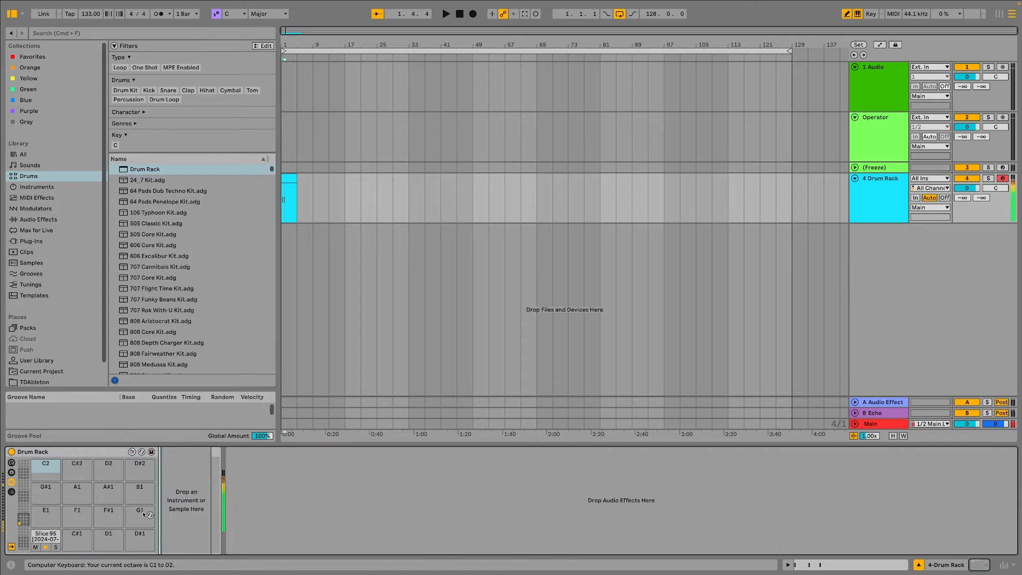
{"action": "key", "text": "a"}
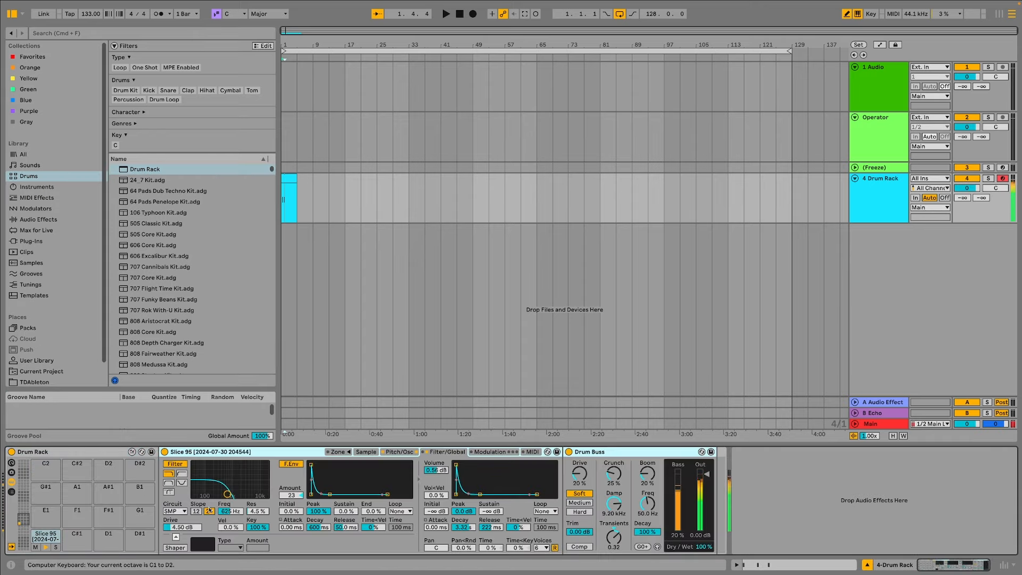
- Limit the C1 pad's Sampler to one voice, with a volume decay of 859 ms and release of 1.53 s
{"action": "left_click", "coordinate": [395, 452]}
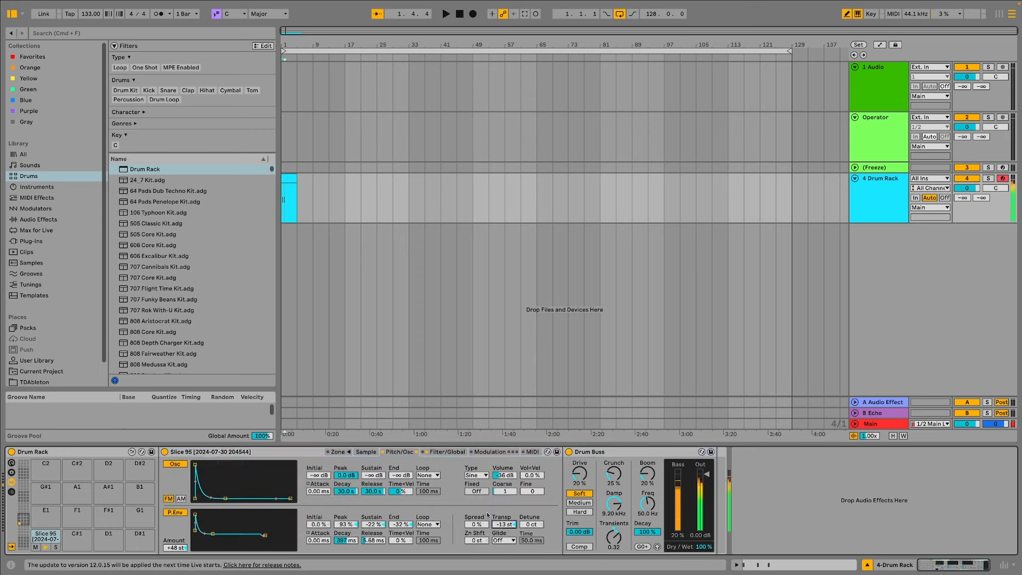
{"action": "left_click", "coordinate": [446, 452]}
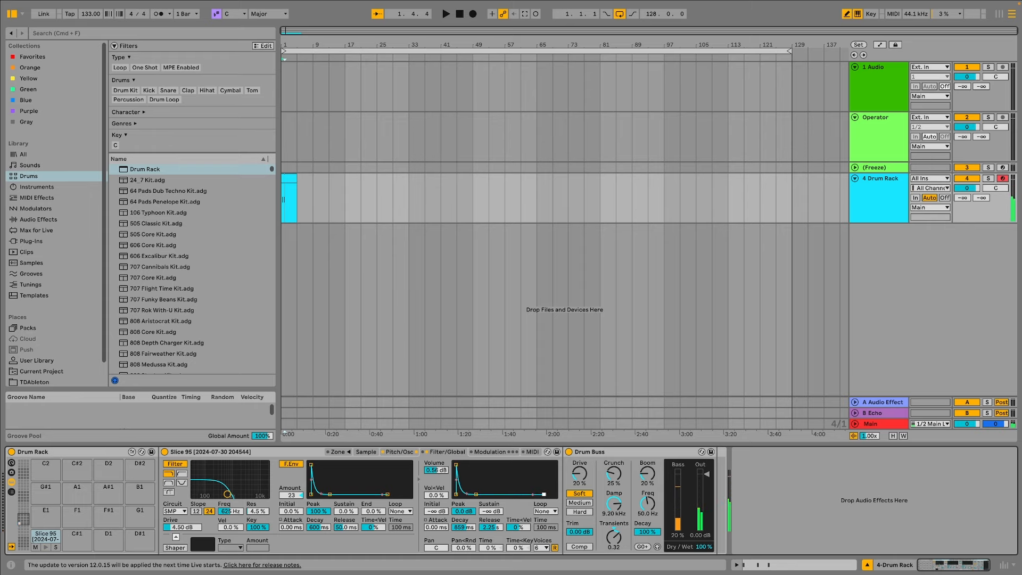
{"action": "left_click", "coordinate": [543, 547]}
{"action": "left_click", "coordinate": [541, 423]}
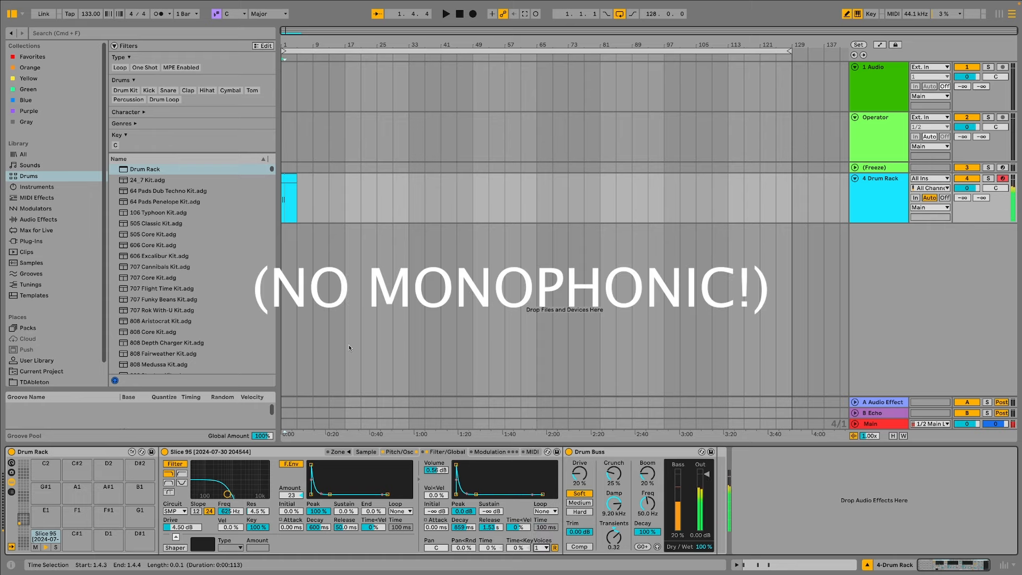
- Play track 4's clip and delete its three C2 notes
{"action": "double_click", "coordinate": [290, 189]}
{"action": "key", "text": "space"}
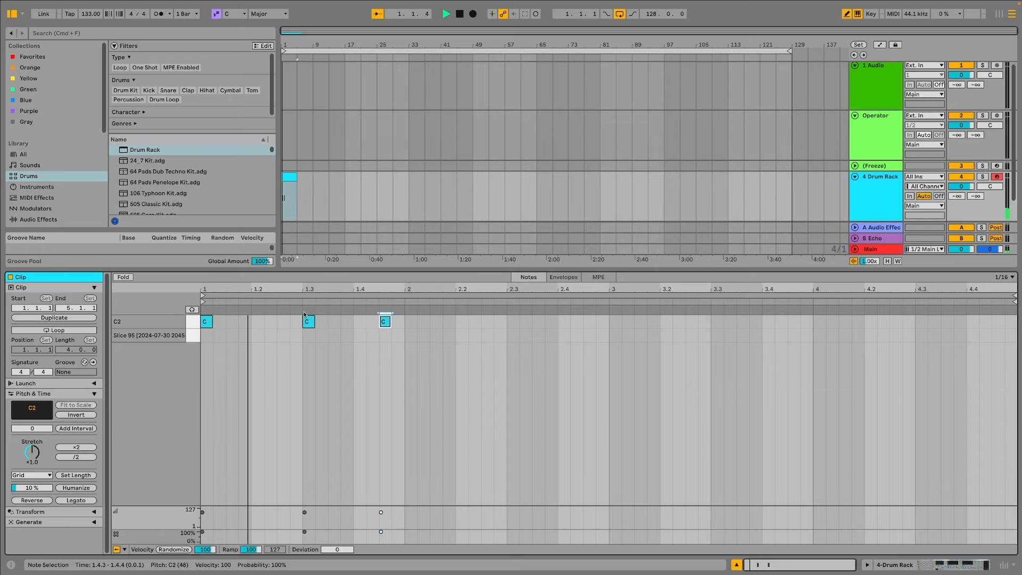
{"action": "key", "text": "space"}
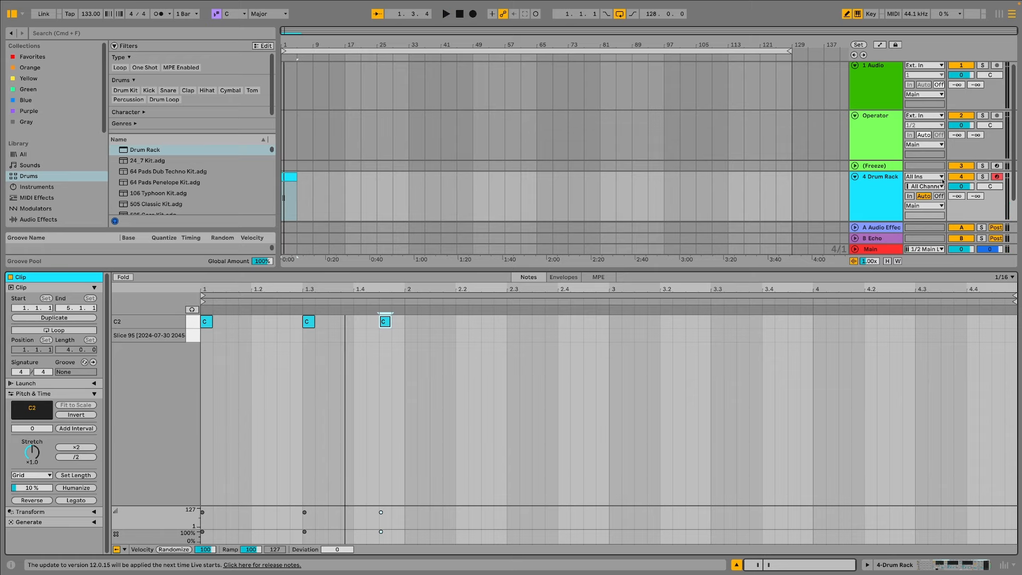
{"action": "left_click_drag", "start_coordinate": [205, 322], "coordinate": [387, 322]}
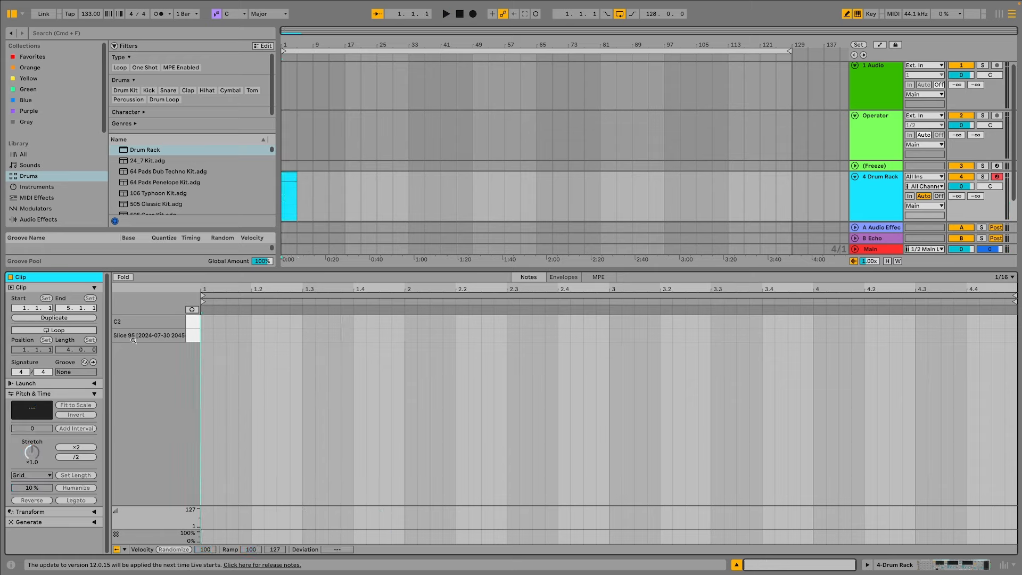
- Set the tempo to 155 and add Slice 95 notes at 1.1.1, 1.2.3, 1.4.1, 1.4.3, 2.1.1, 2.2.1, 2.3.2 and 2.4.1
{"action": "left_click", "coordinate": [209, 334]}
{"action": "key", "text": "space"}
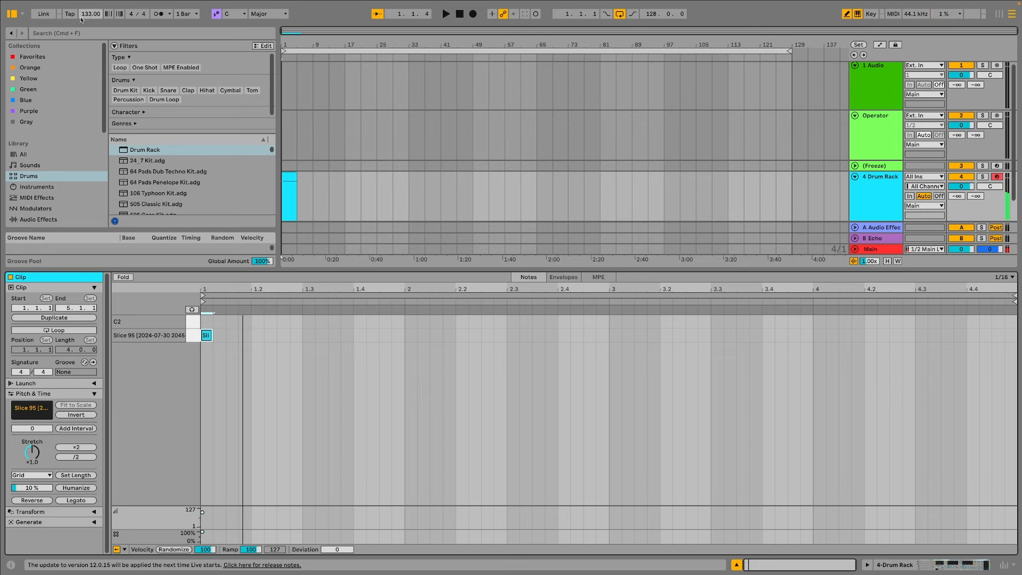
{"action": "left_click", "coordinate": [282, 334]}
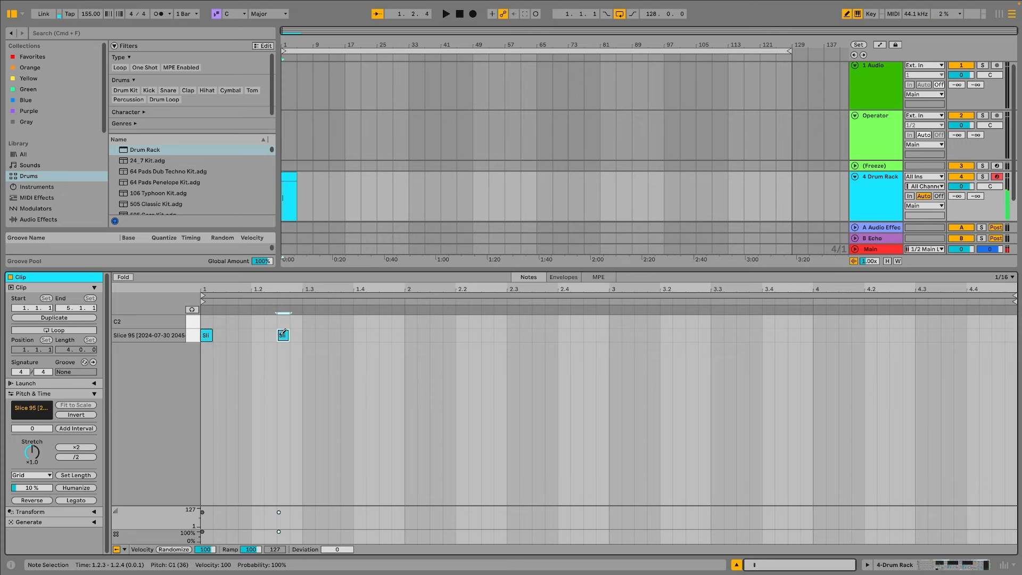
{"action": "left_click", "coordinate": [360, 335]}
{"action": "left_click", "coordinate": [385, 335]}
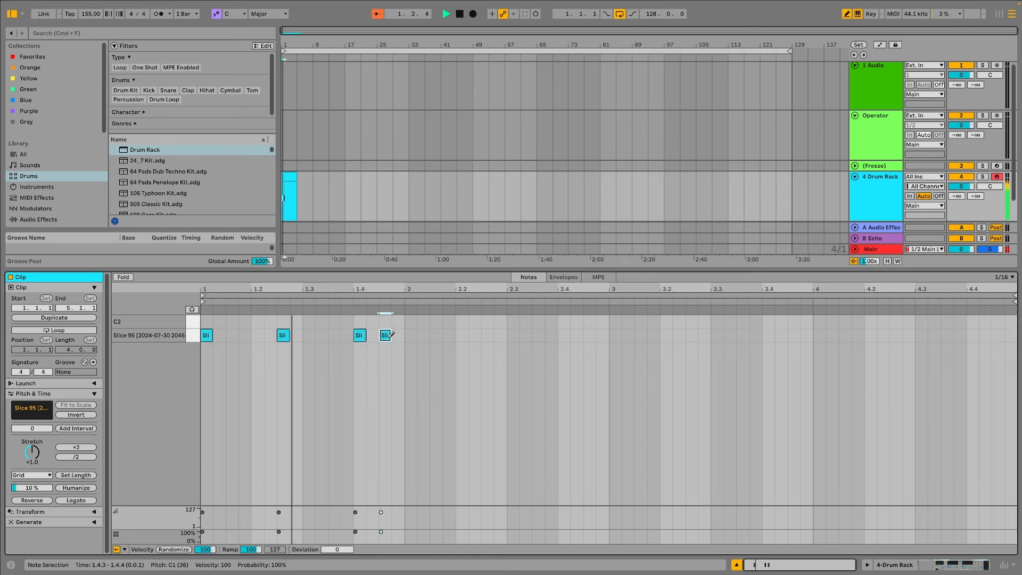
{"action": "left_click", "coordinate": [416, 335]}
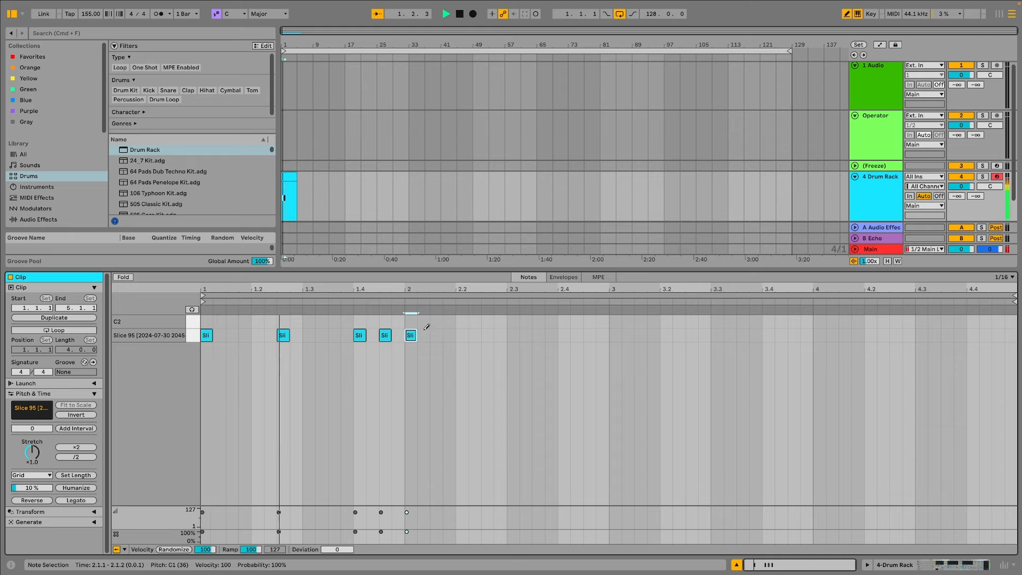
{"action": "left_click", "coordinate": [468, 335]}
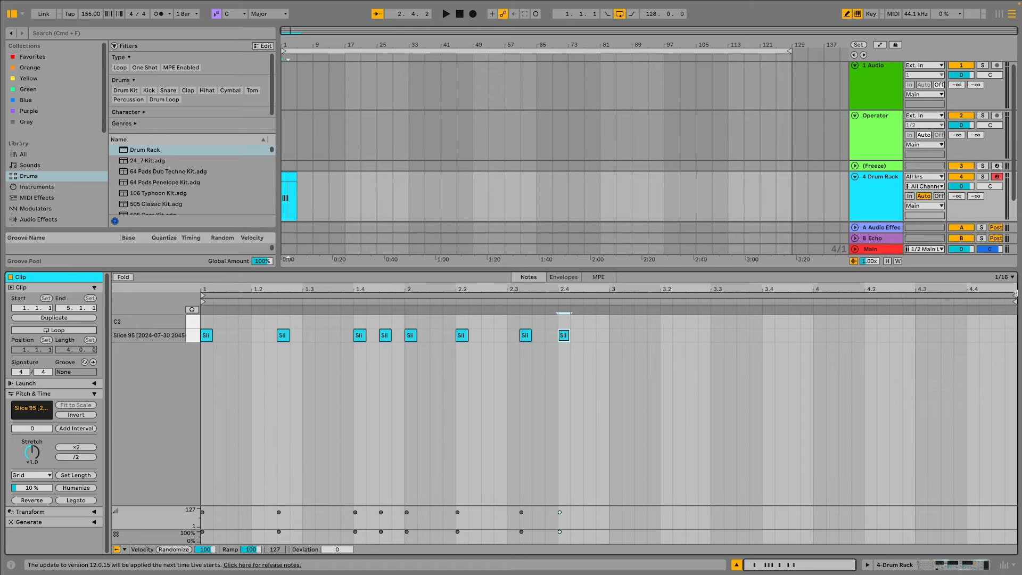
- Loop the clip's first two bars, extend the clip to 17.1.1, and shorten the arrangement loop to 16 bars
{"action": "left_click_drag", "start_coordinate": [1015, 294], "coordinate": [609, 296]}
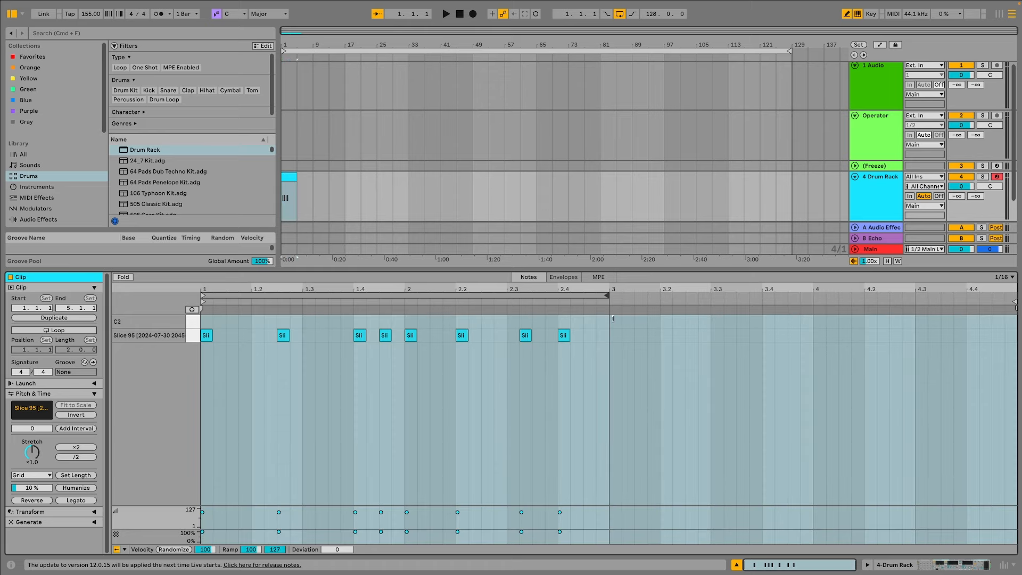
{"action": "left_click", "coordinate": [292, 174]}
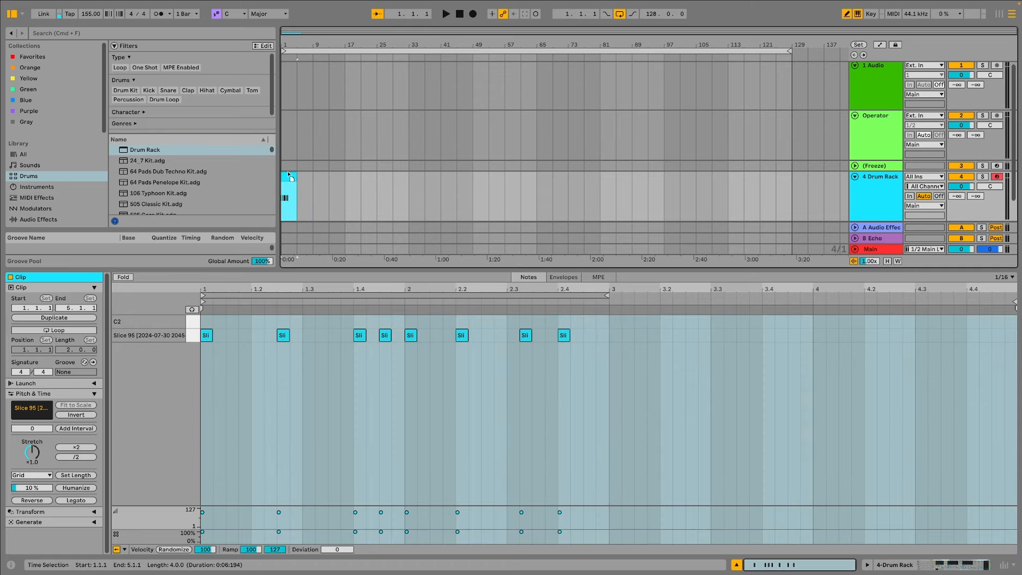
{"action": "left_click_drag", "start_coordinate": [294, 174], "coordinate": [344, 174]}
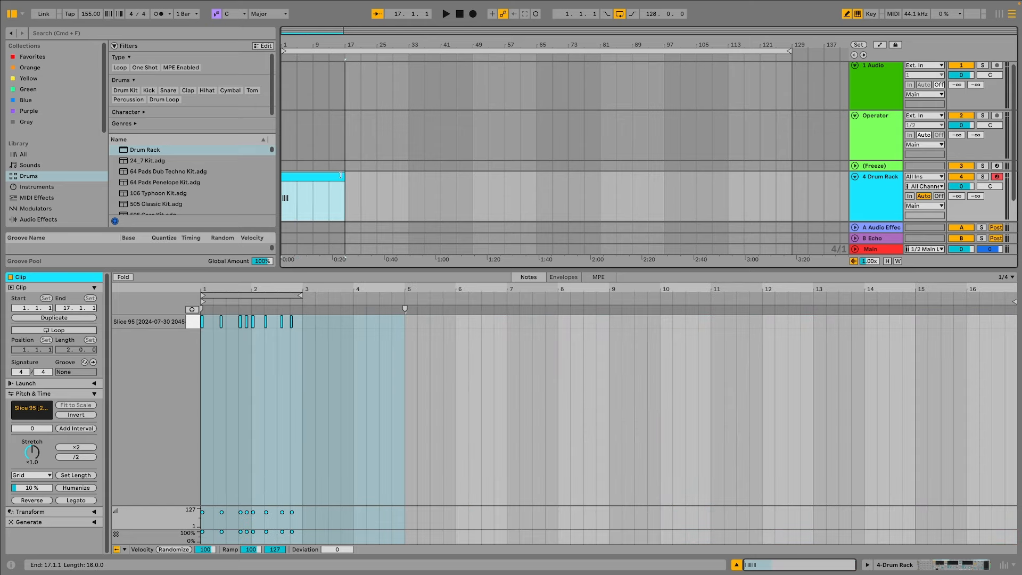
{"action": "left_click", "coordinate": [54, 330]}
{"action": "key", "text": "space"}
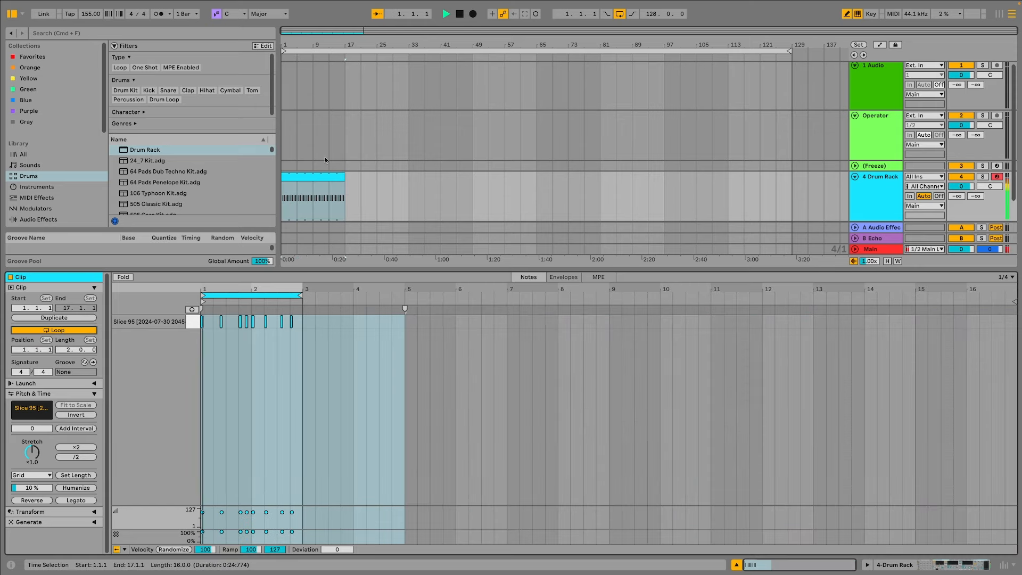
{"action": "left_click_drag", "start_coordinate": [778, 59], "coordinate": [341, 64]}
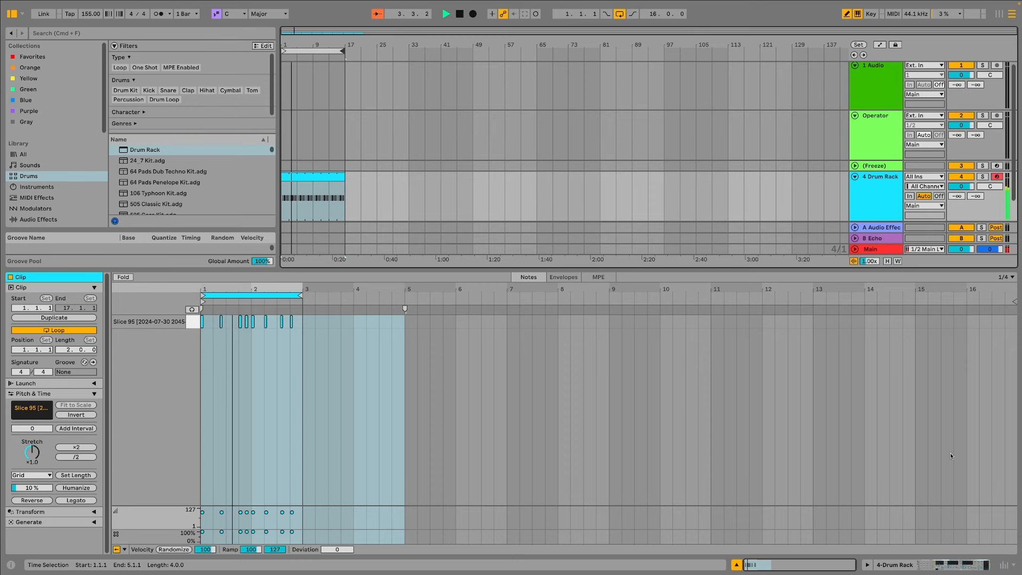
- Stop playback and duplicate the Slice 95 pad from C1 onto the Drum Rack's D1 pad
{"action": "left_click", "coordinate": [960, 567]}
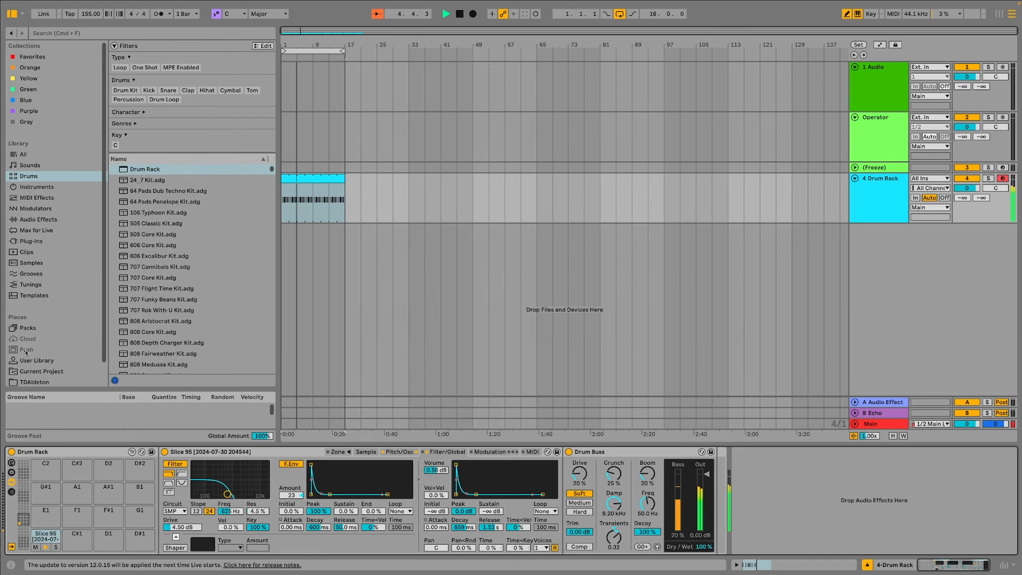
{"action": "key", "text": "space"}
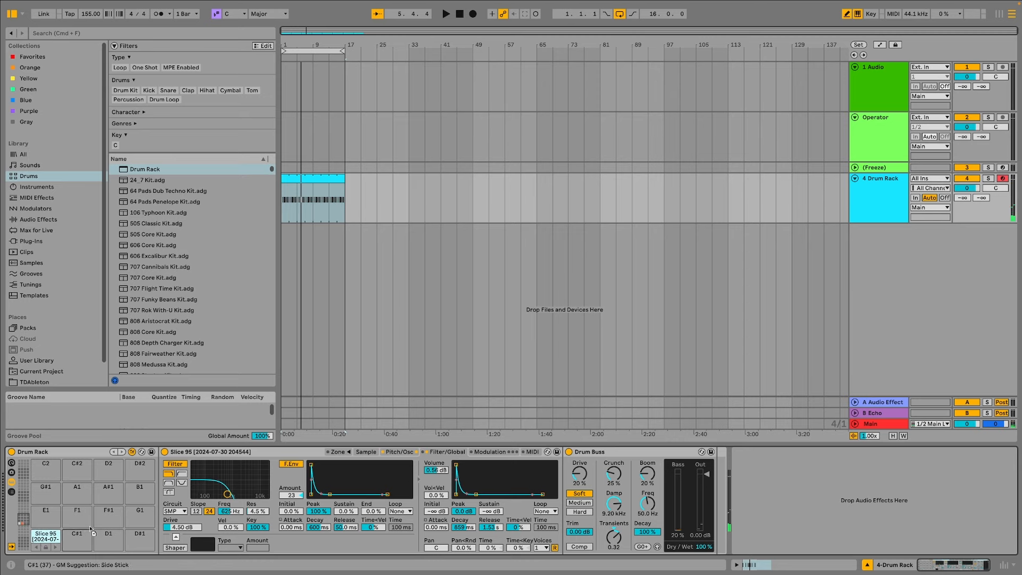
{"action": "left_click_drag", "start_coordinate": [112, 538], "coordinate": [111, 538]}
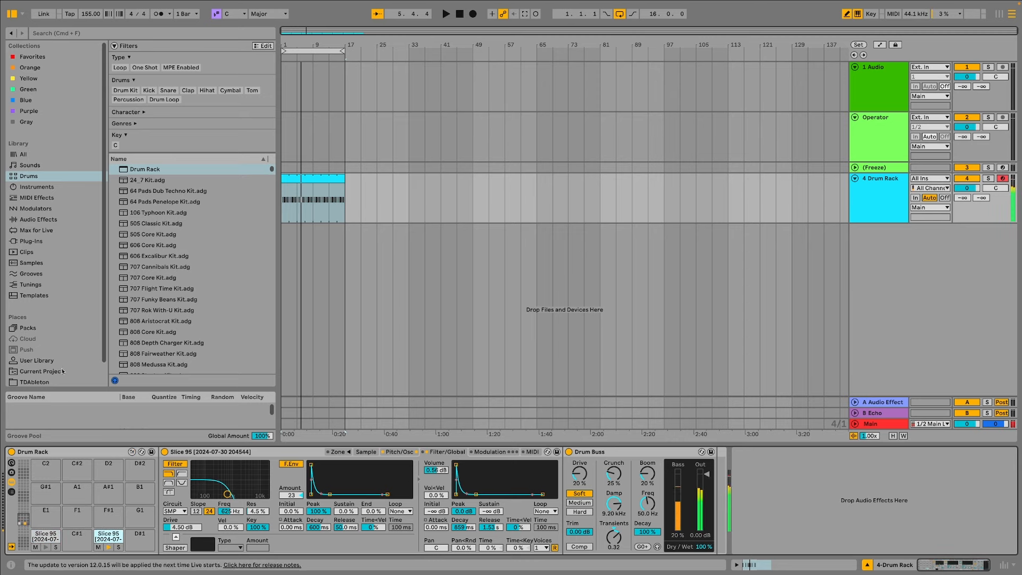
- Replace the D1 pad's sample with Slice 74 from the User Library, with filter at 732 Hz, volume decay 481 ms and release 84.7 ms
{"action": "left_click", "coordinate": [37, 360]}
{"action": "left_click", "coordinate": [175, 274]}
{"action": "scroll", "coordinate": [176, 278], "scroll_direction": "down", "scroll_amount": 2}
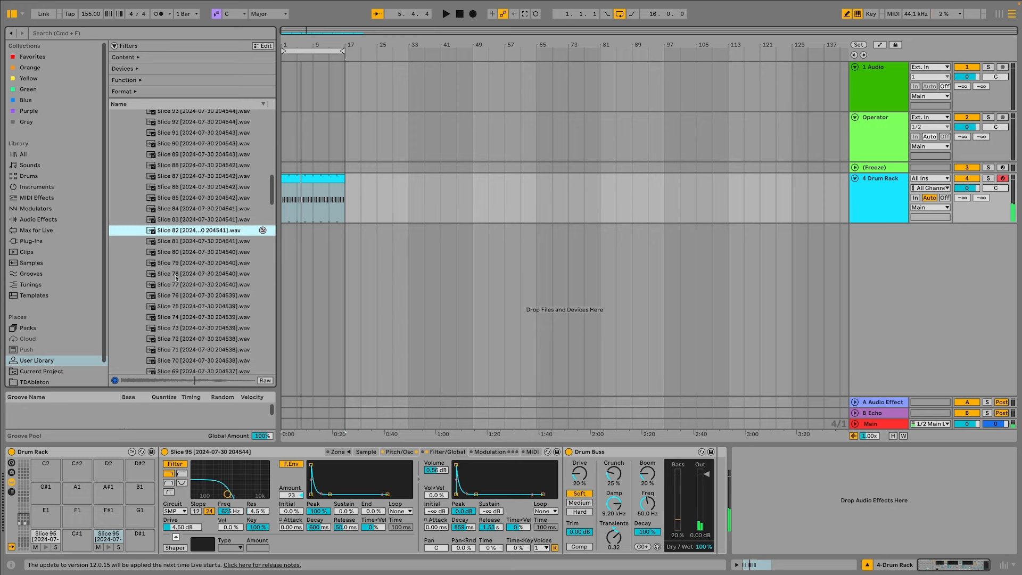
{"action": "left_click", "coordinate": [175, 273]}
{"action": "left_click", "coordinate": [187, 318]}
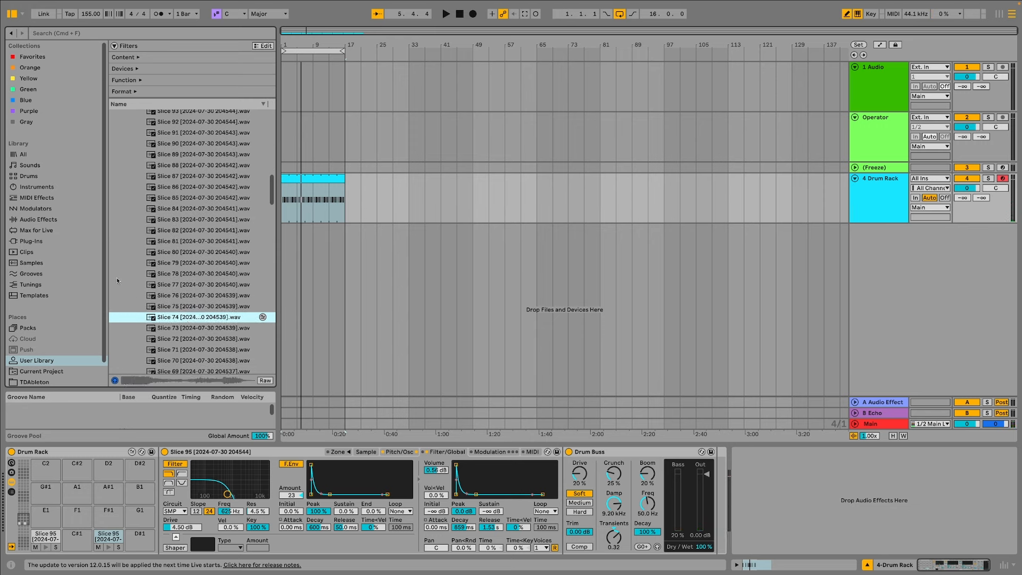
{"action": "left_click", "coordinate": [365, 451]}
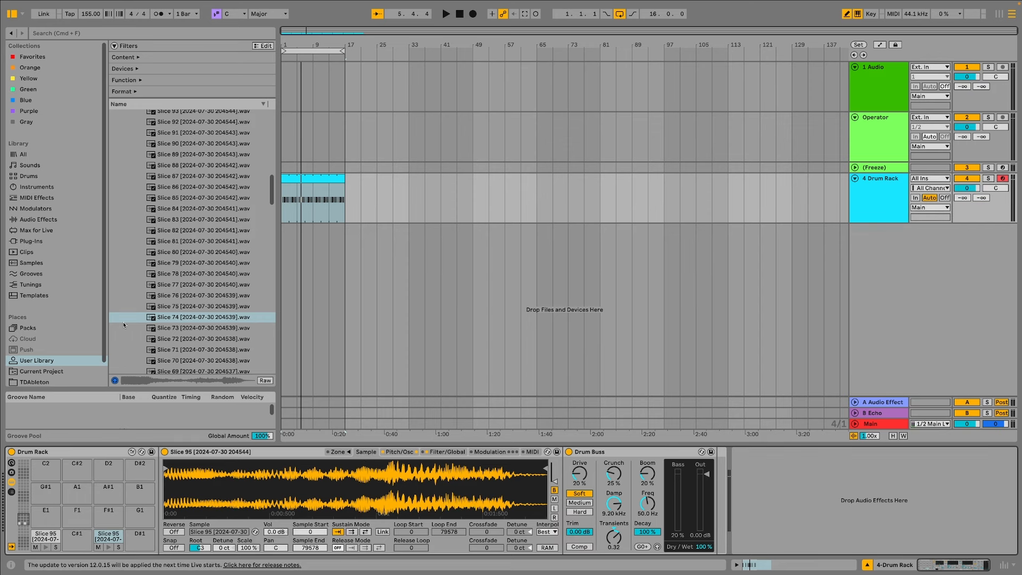
{"action": "left_click_drag", "start_coordinate": [188, 321], "coordinate": [260, 475]}
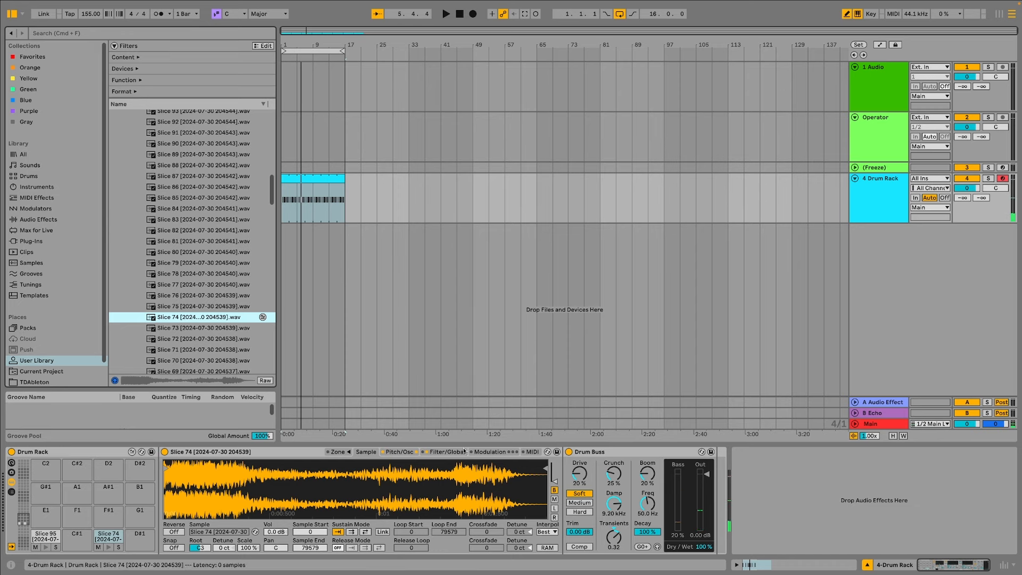
{"action": "left_click", "coordinate": [447, 452]}
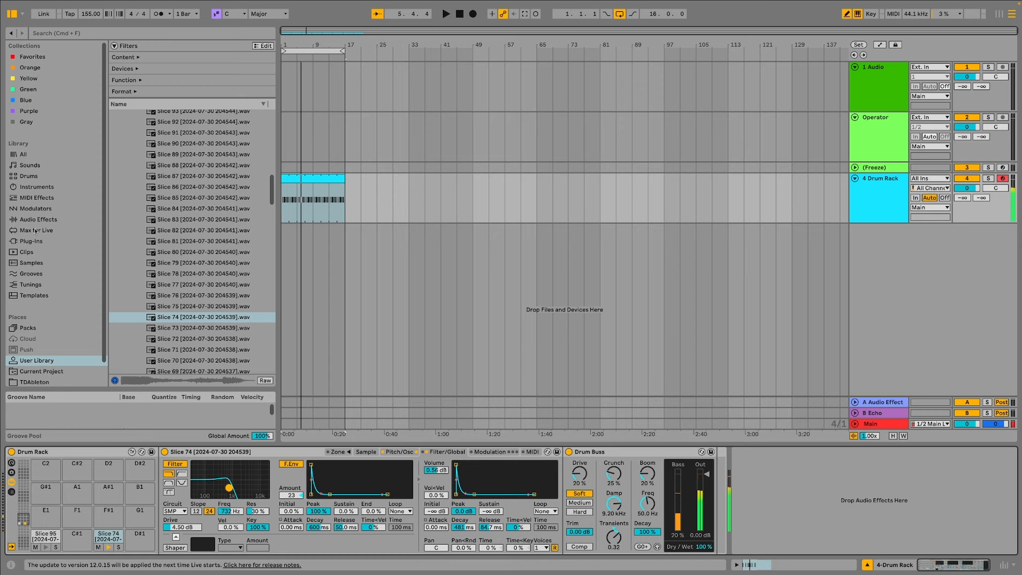
- Open the Drum Rack clip and add quarter-note Slice 74 hits at 1.2.1, 2.2.1 and 2.4.1 during playback
{"action": "left_click", "coordinate": [52, 189]}
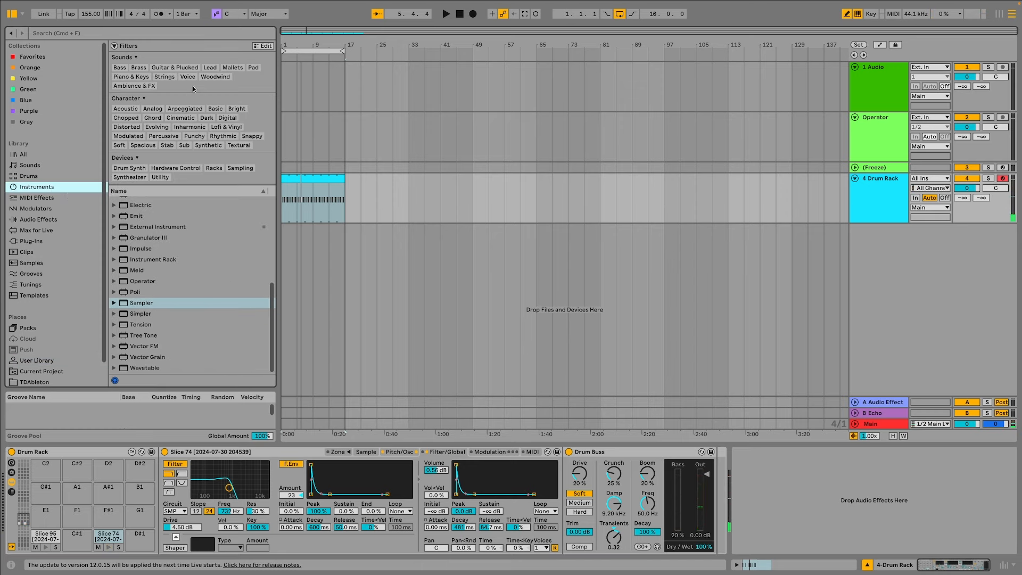
{"action": "double_click", "coordinate": [288, 178]}
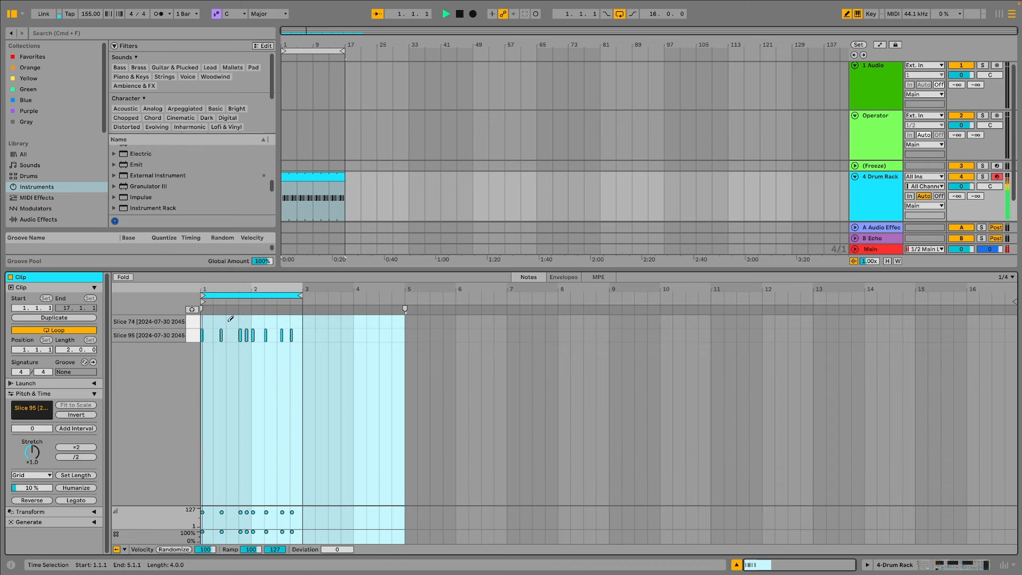
{"action": "key", "text": "space"}
{"action": "left_click", "coordinate": [219, 320]}
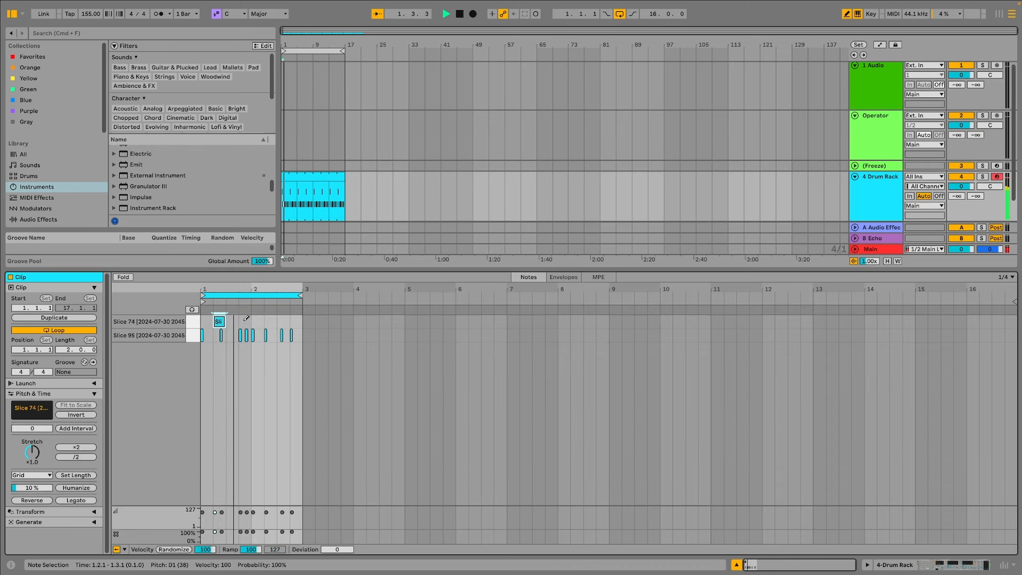
{"action": "left_click", "coordinate": [270, 321]}
{"action": "left_click", "coordinate": [298, 321]}
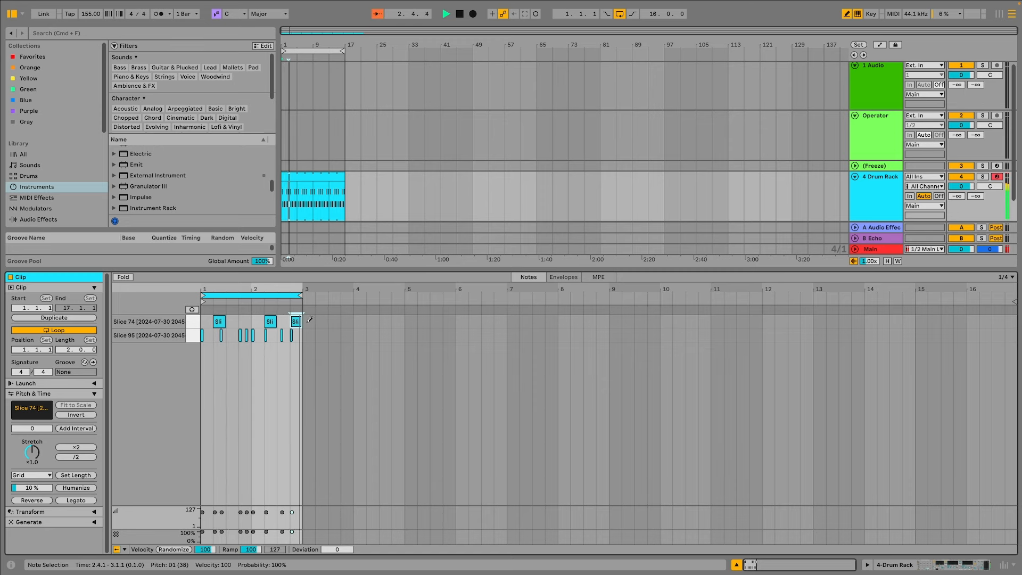
- Shorten the Slice 74 pad's pitch envelope decay, set its sustain to 8.5% and end to -5.1%, and raise the oscillator volume
{"action": "left_click", "coordinate": [947, 568]}
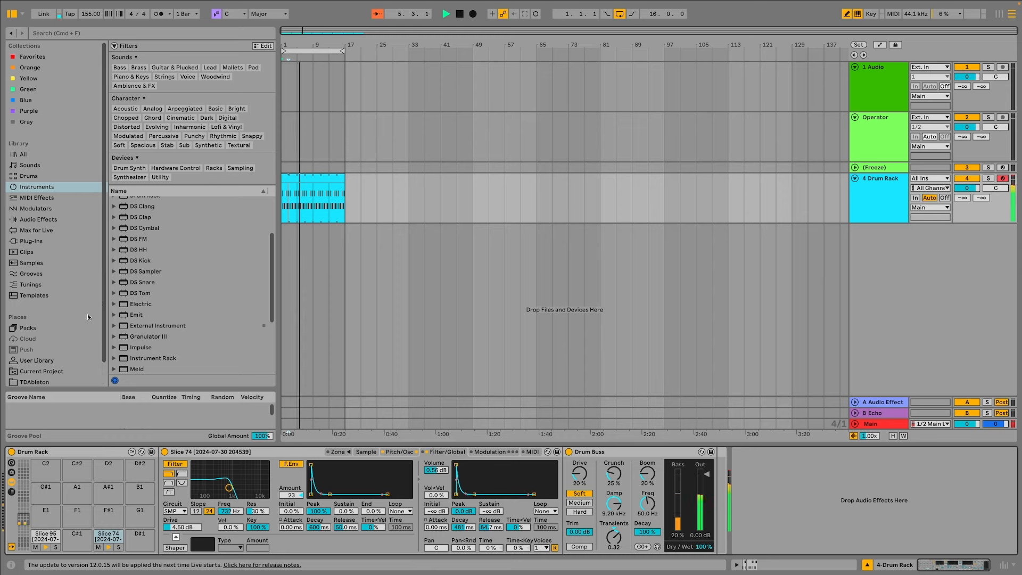
{"action": "left_click", "coordinate": [400, 451]}
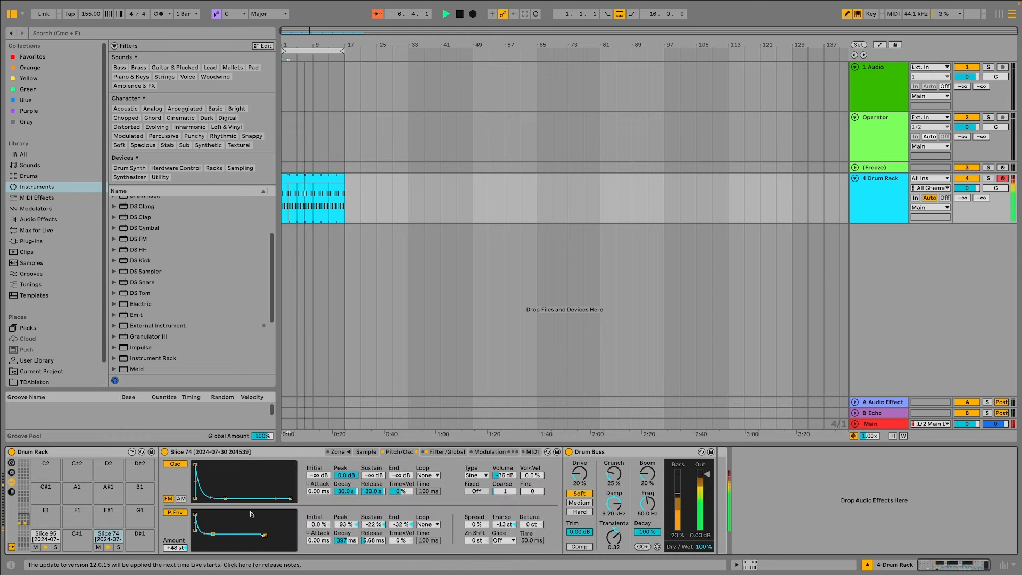
{"action": "left_click_drag", "start_coordinate": [207, 536], "coordinate": [204, 528]}
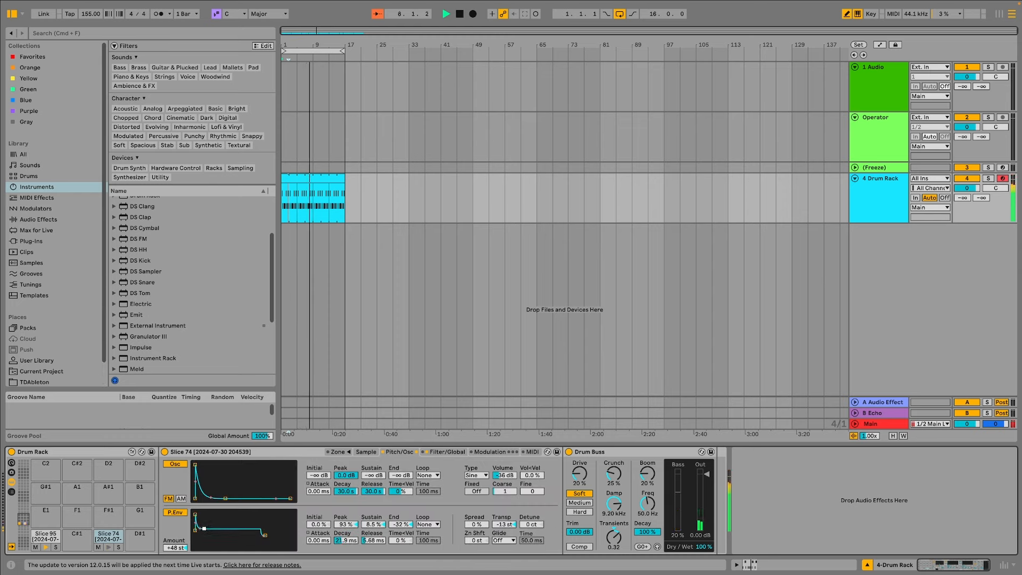
{"action": "left_click_drag", "start_coordinate": [266, 535], "coordinate": [265, 531]}
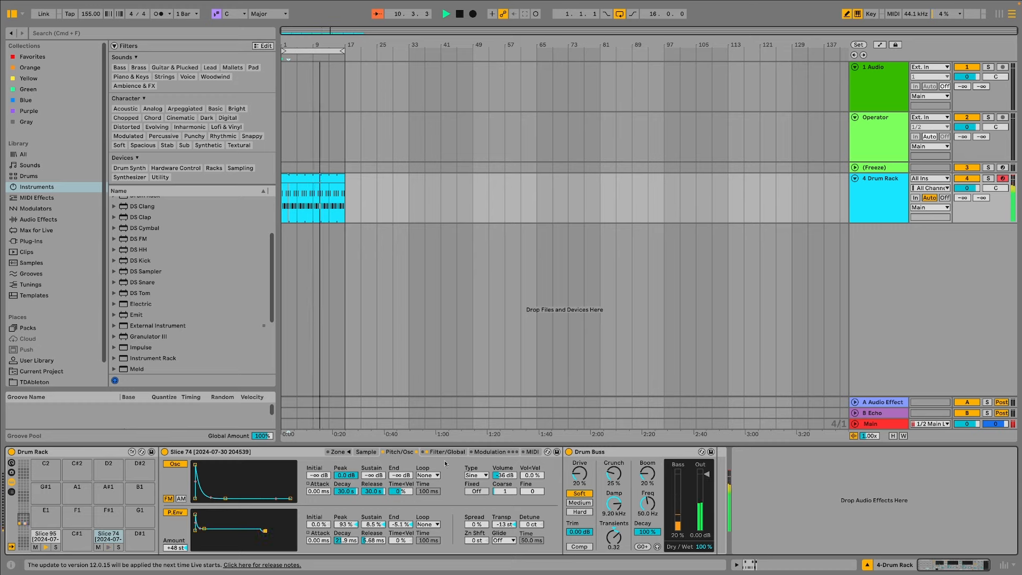
{"action": "mouse_move", "coordinate": [504, 475]}
{"action": "left_mouse_down"}
{"action": "mouse_move", "coordinate": [504, 461]}
{"action": "mouse_move", "coordinate": [504, 471]}
{"action": "left_mouse_up"}
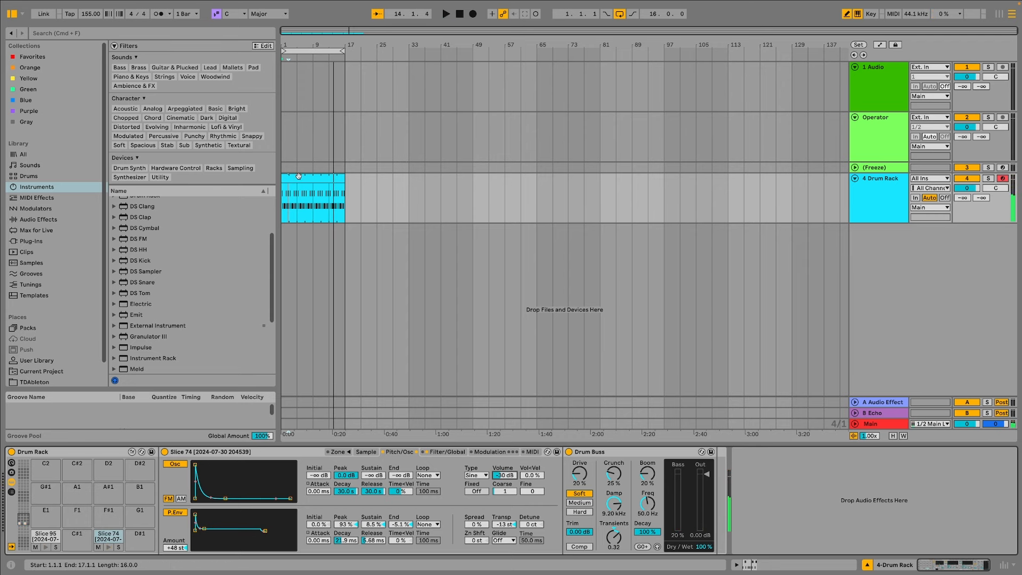
- Remove the clip's Slice 95 notes at 1.2.3, 1.4.1, 1.4.3, 2.2.1 and 2.4.1, and add one at 1.3.1
{"action": "double_click", "coordinate": [335, 176]}
{"action": "left_click", "coordinate": [264, 333]}
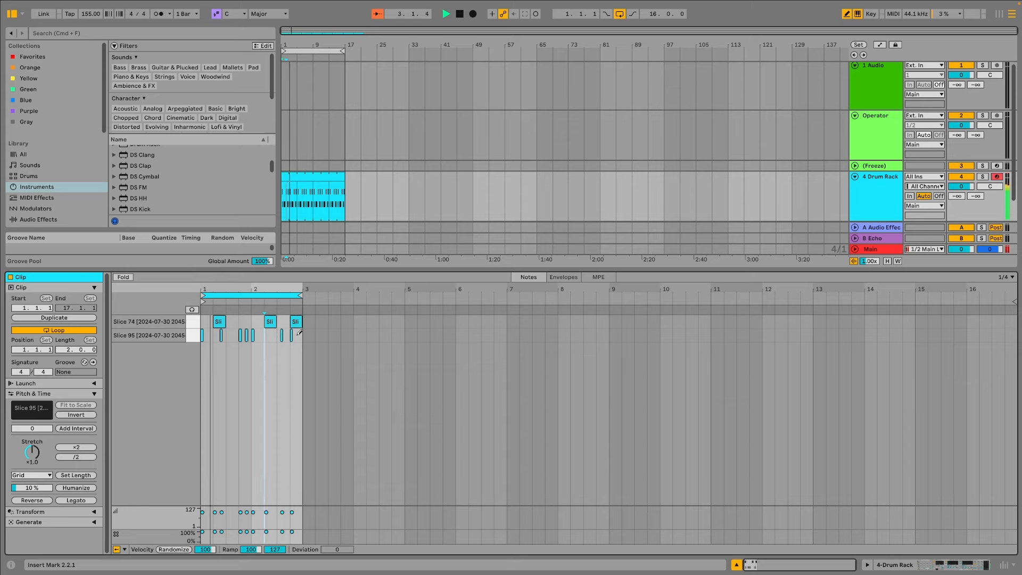
{"action": "left_click", "coordinate": [292, 335]}
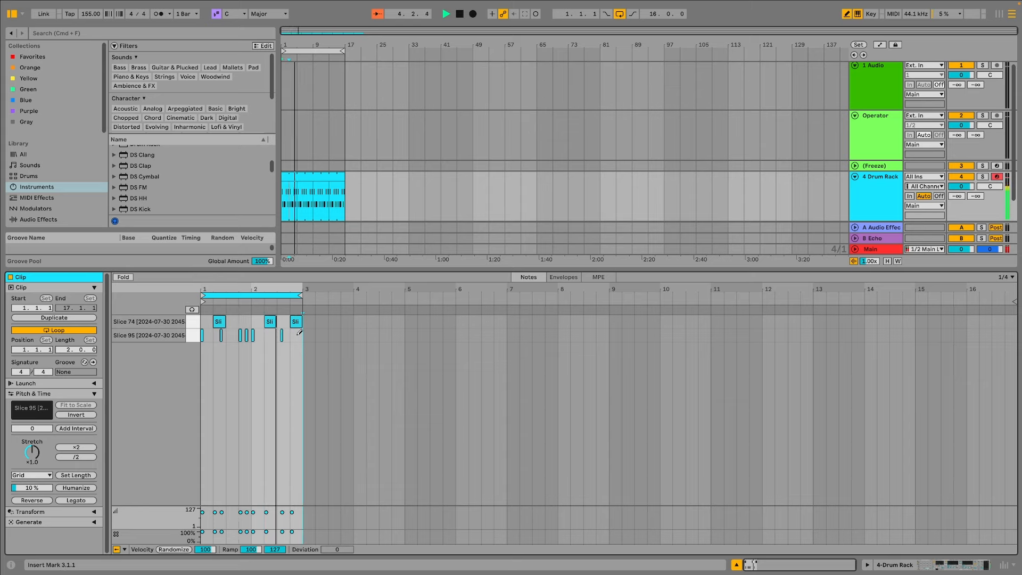
{"action": "left_click", "coordinate": [242, 334]}
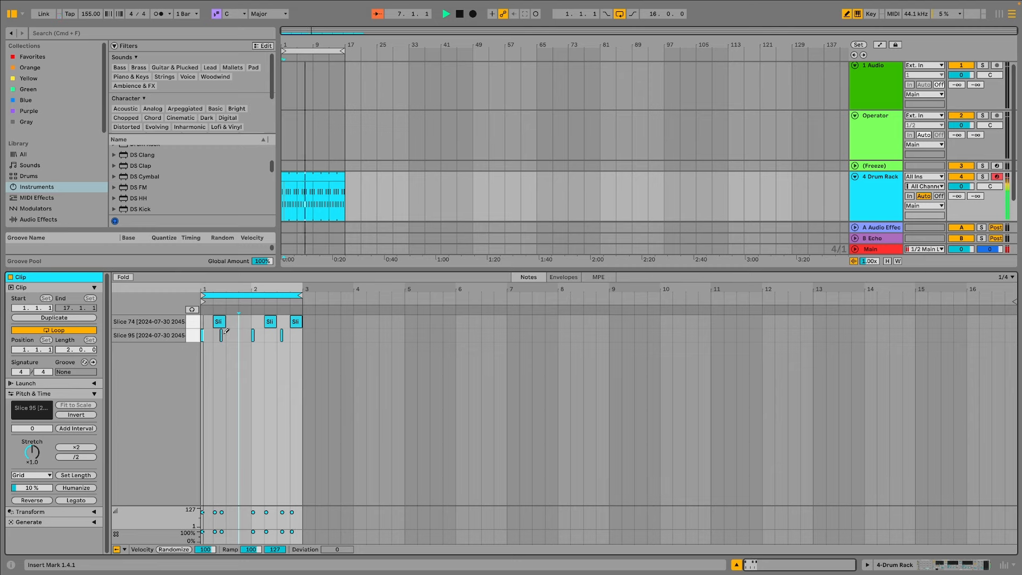
{"action": "left_click", "coordinate": [222, 335]}
{"action": "left_click", "coordinate": [230, 335]}
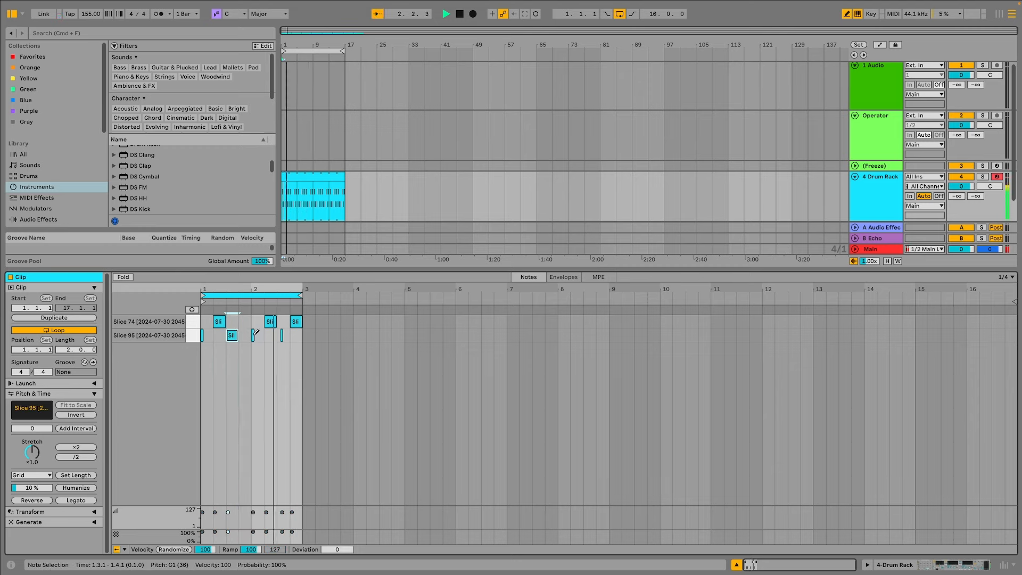
- Add eighth-note Slice 95 hits at 1.4.3 and 2.4.3 and play the pattern
{"action": "left_click_drag", "start_coordinate": [266, 291], "coordinate": [315, 305]}
{"action": "key", "text": "space"}
{"action": "left_click", "coordinate": [297, 336]}
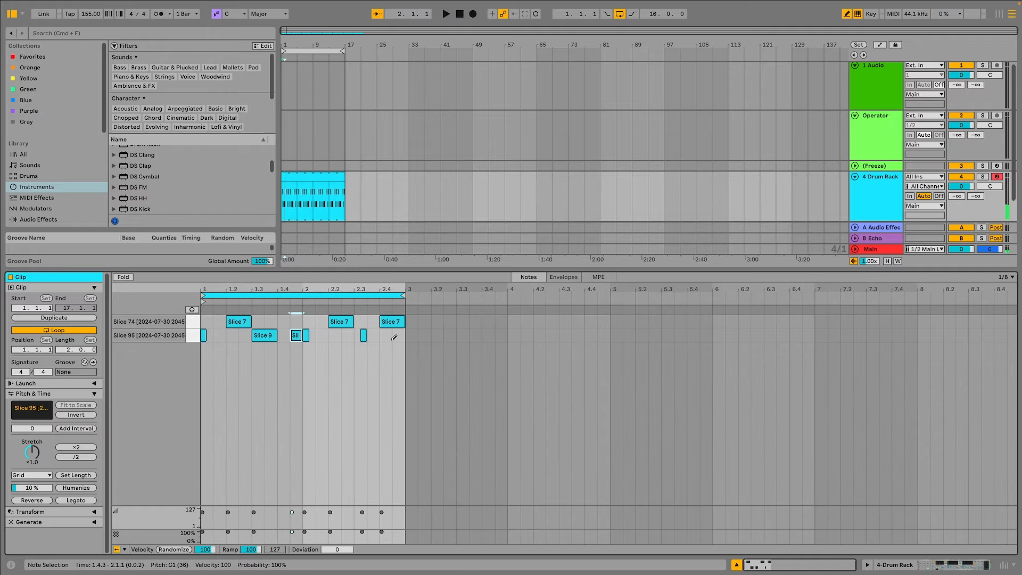
{"action": "left_click_drag", "start_coordinate": [391, 336], "coordinate": [397, 336]}
{"action": "key", "text": "space"}
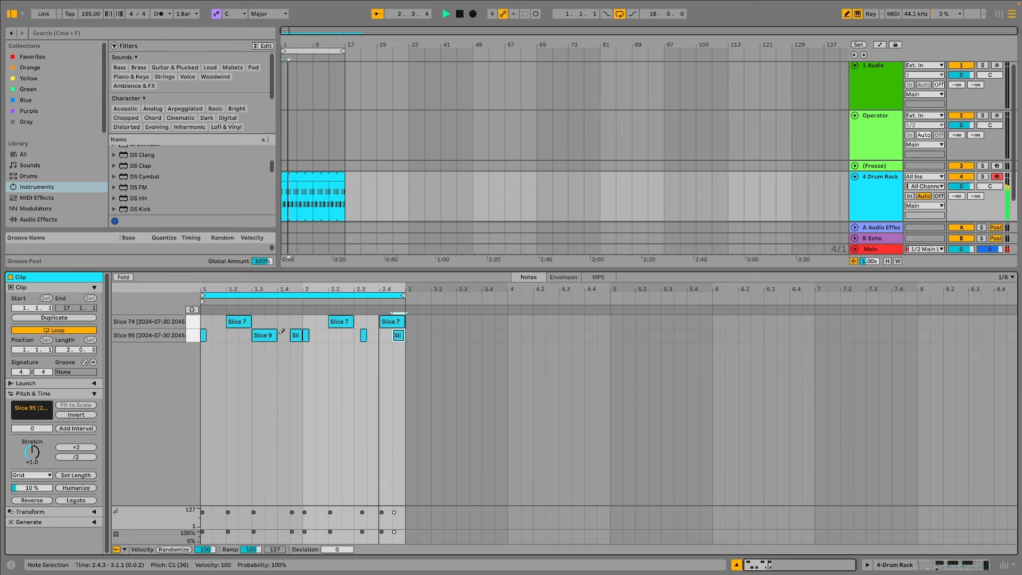
- Set the Slice 74 Sampler's oscillator volume to -22 dB while auditioning the pattern
{"action": "key", "text": "shift+Tab"}
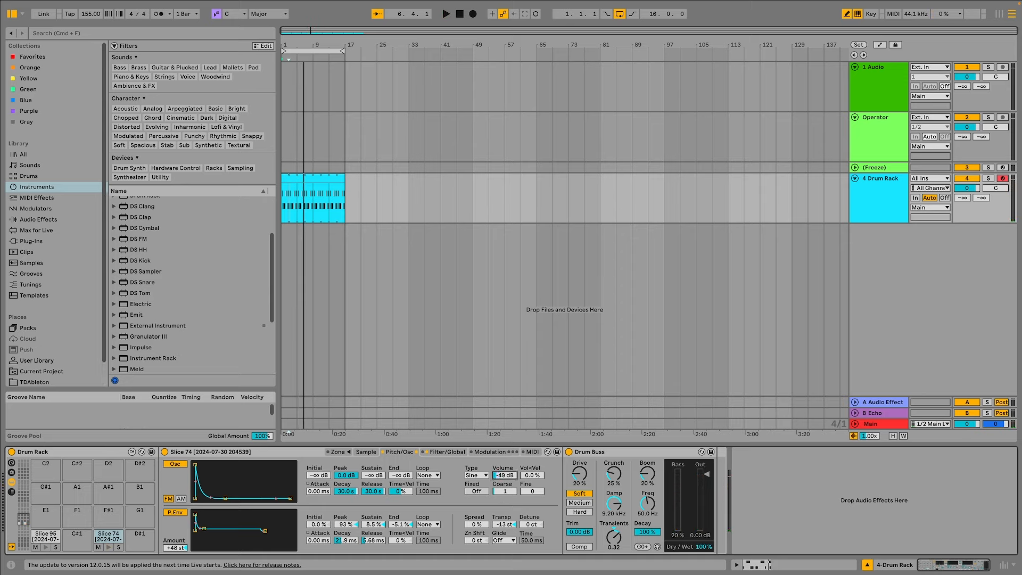
{"action": "left_click_drag", "start_coordinate": [505, 475], "coordinate": [505, 481]}
{"action": "key", "text": "space"}
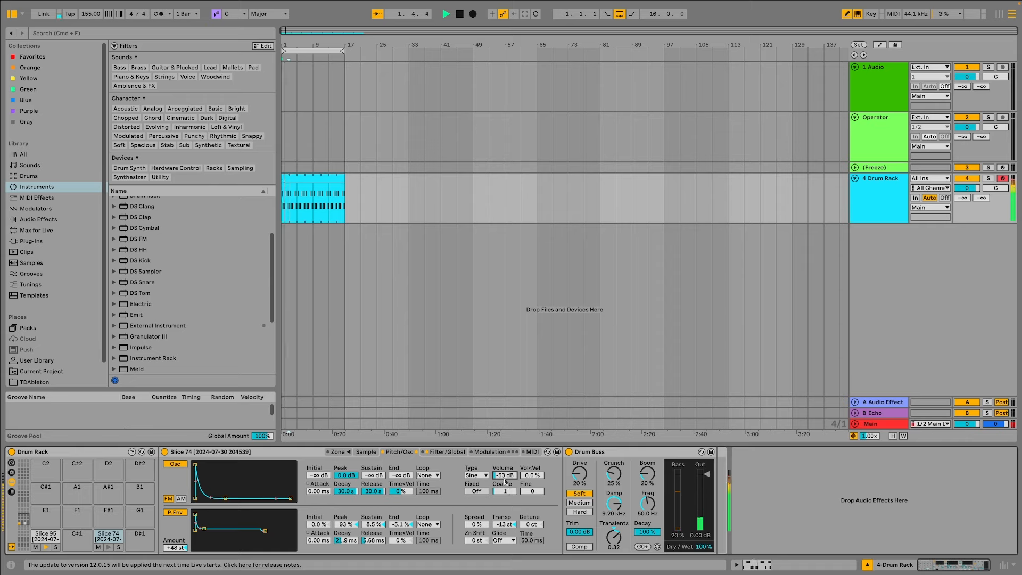
{"action": "mouse_move", "coordinate": [504, 475]}
{"action": "left_mouse_down"}
{"action": "mouse_move", "coordinate": [505, 458]}
{"action": "mouse_move", "coordinate": [505, 467]}
{"action": "left_mouse_up"}
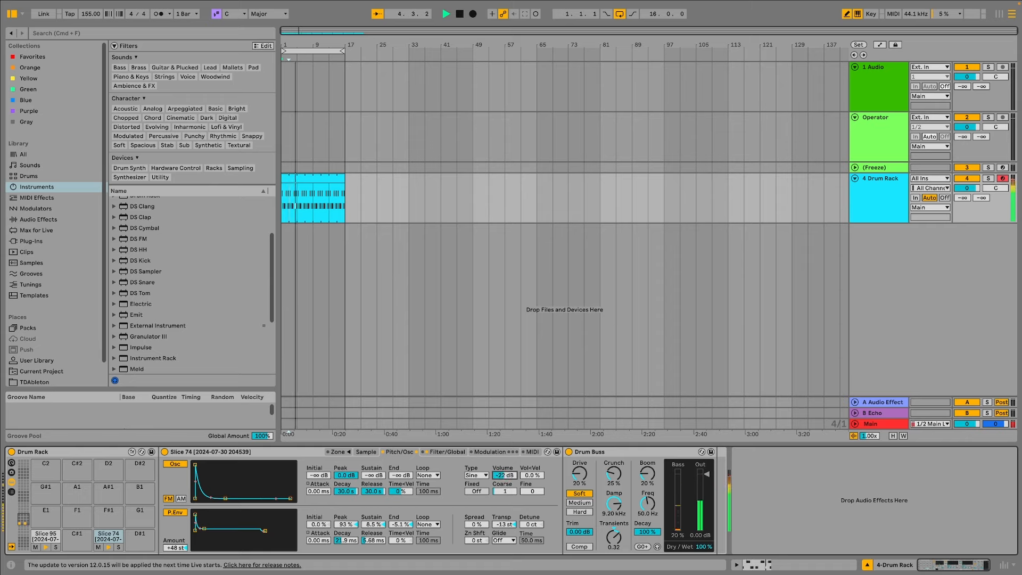
{"action": "key", "text": "space"}
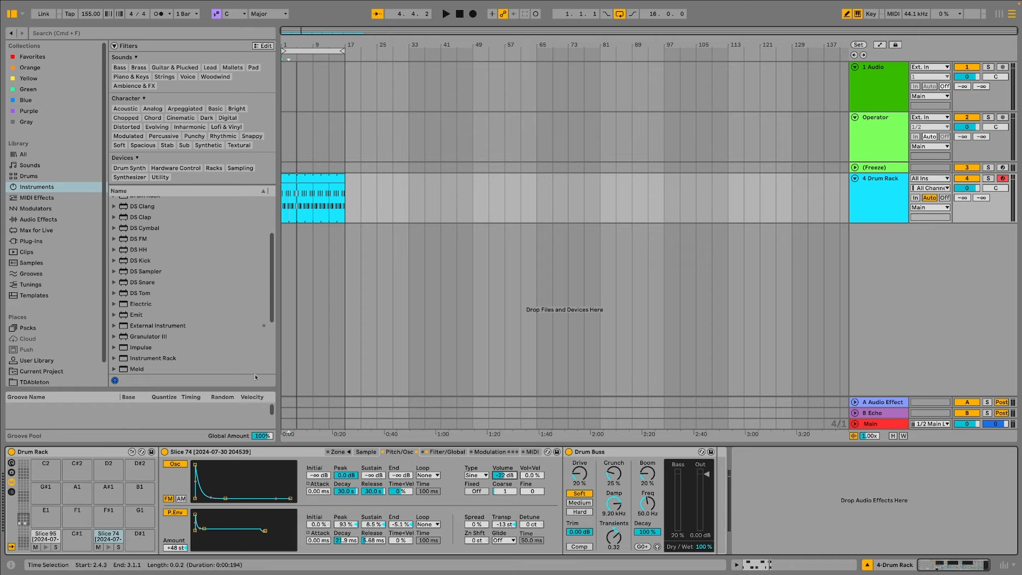
- Load the TFP - Expression Control preset from Favorites ahead of the Slice 74 pad's Sampler
{"action": "left_click", "coordinate": [46, 197]}
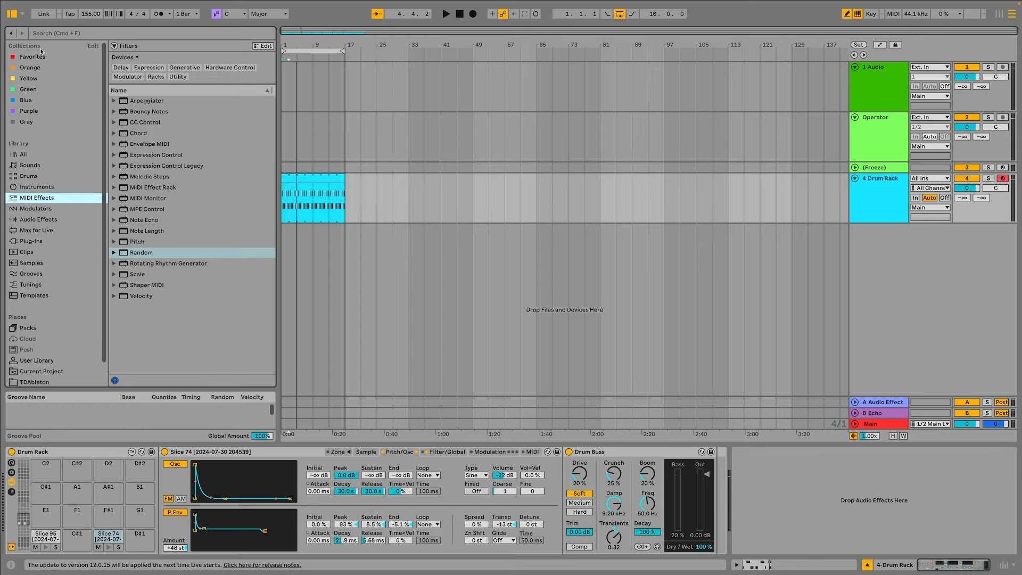
{"action": "left_click", "coordinate": [32, 57]}
{"action": "left_click", "coordinate": [168, 156]}
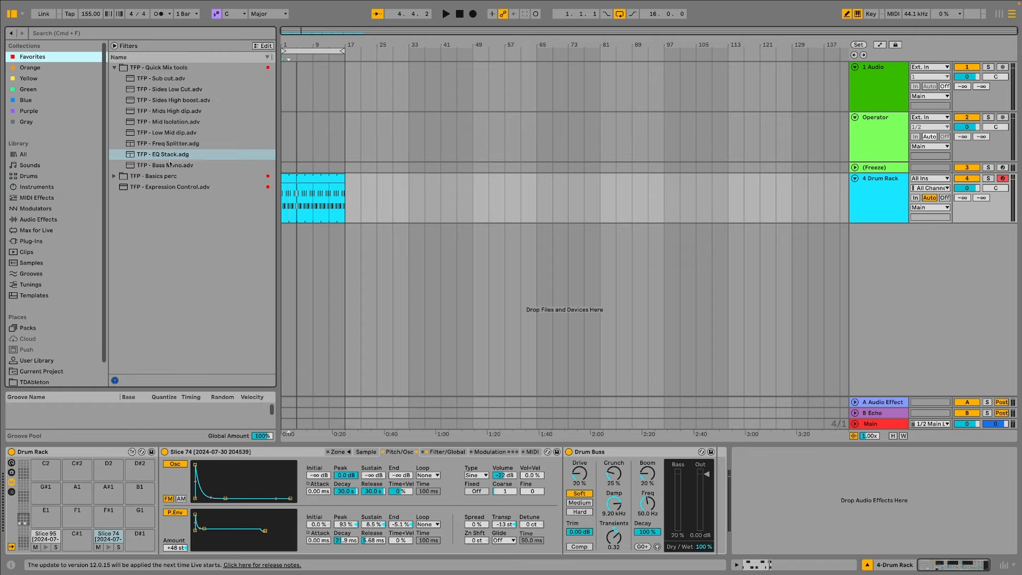
{"action": "left_click", "coordinate": [183, 186]}
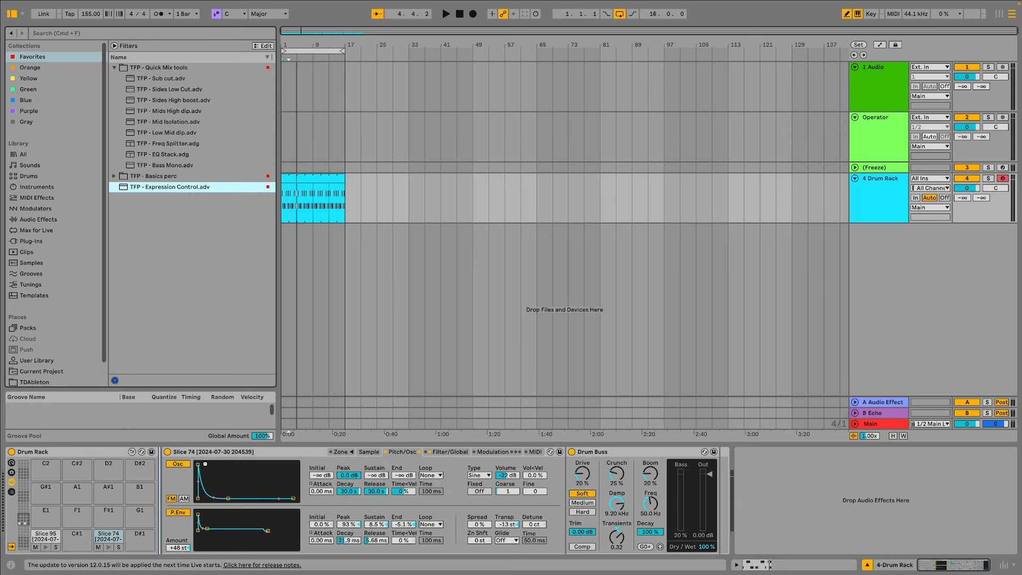
- Map the Expression Control's Random source to the Sampler's oscillator volume and play the pattern
{"action": "left_click_drag", "start_coordinate": [205, 463], "coordinate": [206, 465]}
{"action": "left_click", "coordinate": [215, 468]}
{"action": "left_click", "coordinate": [213, 431]}
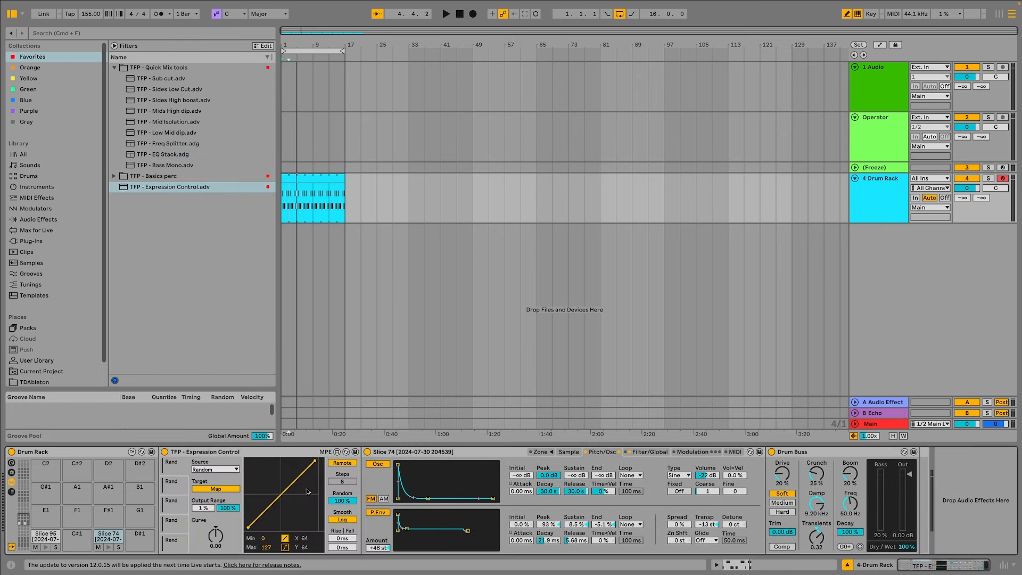
{"action": "left_click", "coordinate": [700, 475]}
{"action": "key", "text": "space"}
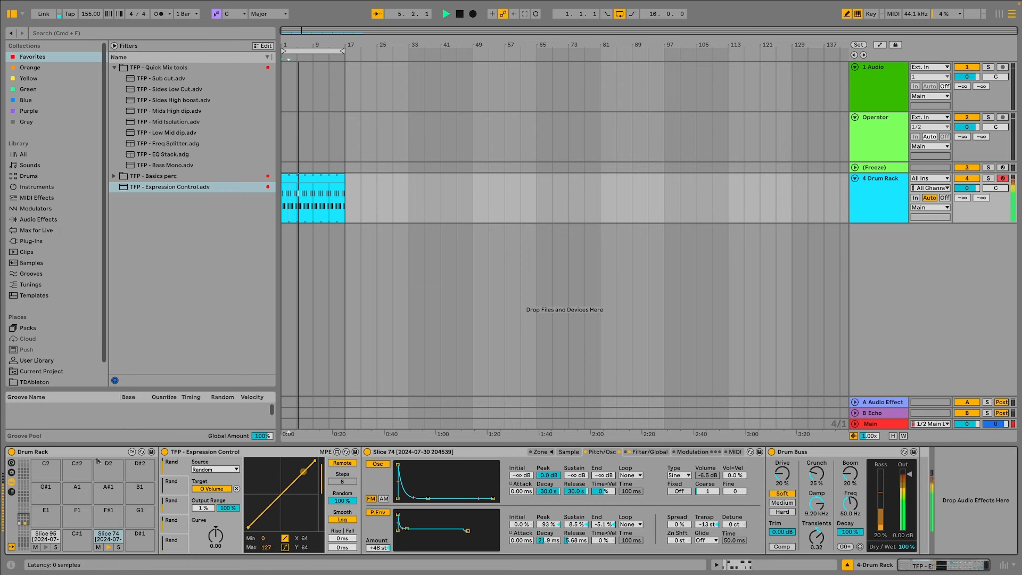
- Show the Drum Rack's chain list, stop playback, and duplicate the Slice 74 pad from D1 onto F#1
{"action": "left_click", "coordinate": [11, 492]}
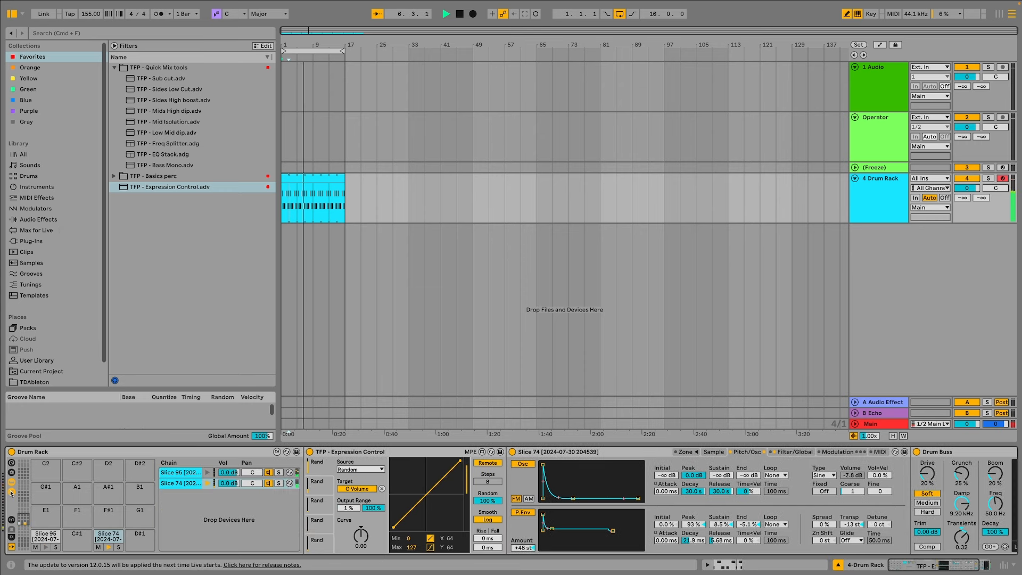
{"action": "left_click", "coordinate": [36, 187]}
{"action": "key", "text": "space"}
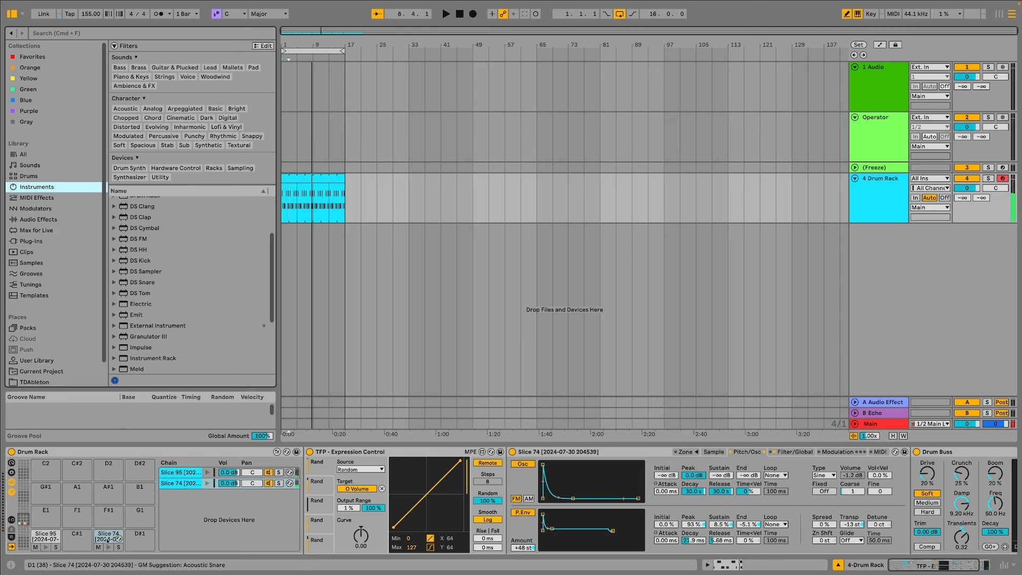
{"action": "mouse_move", "coordinate": [105, 539]}
{"action": "left_mouse_down"}
{"action": "mouse_move", "coordinate": [116, 496]}
{"action": "mouse_move", "coordinate": [108, 520]}
{"action": "left_mouse_up"}
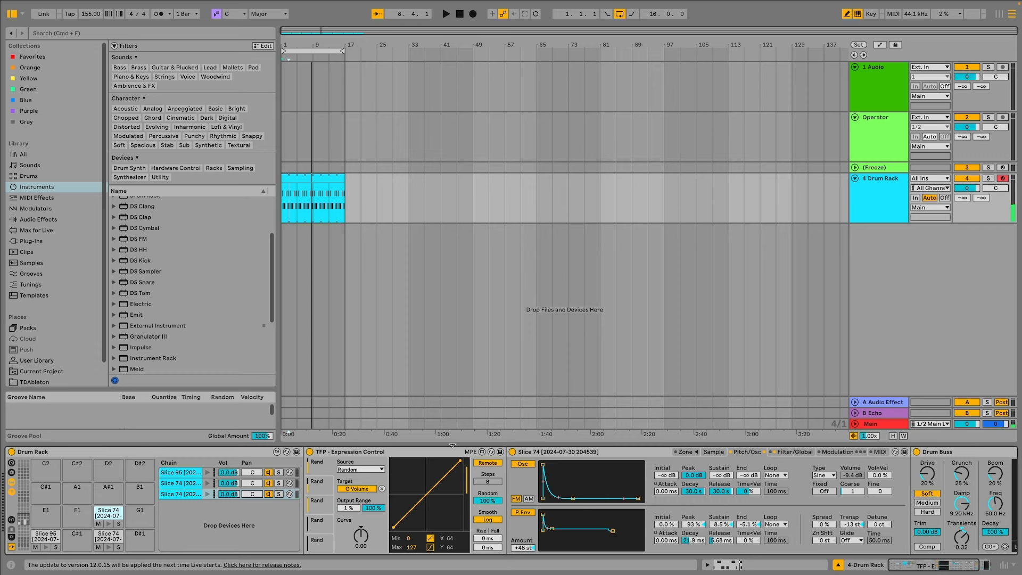
- Remove the F#1 pad's Expression Control mapping and turn its Sampler oscillator volume down to -inf dB
{"action": "left_click", "coordinate": [714, 451]}
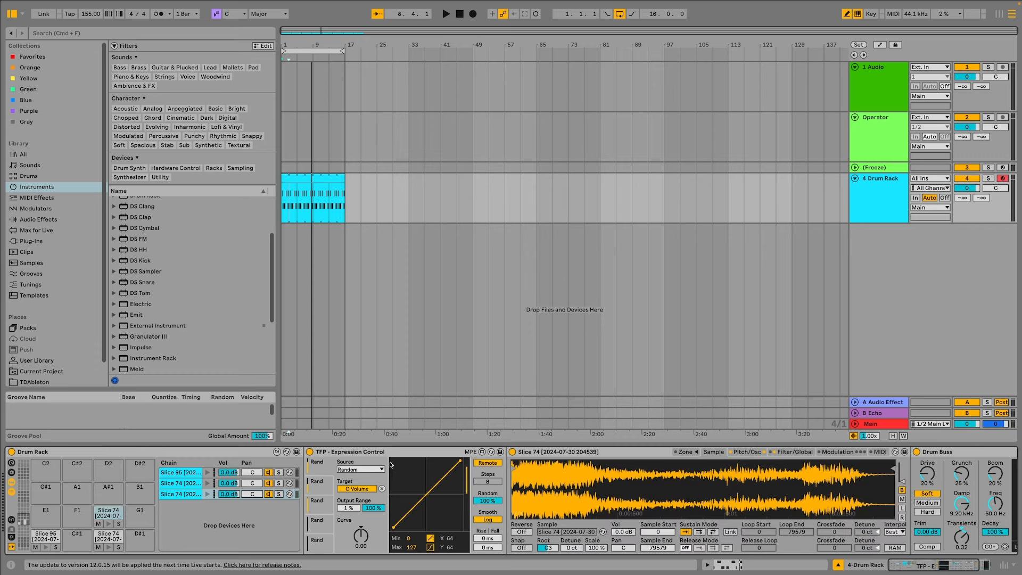
{"action": "left_click", "coordinate": [747, 452]}
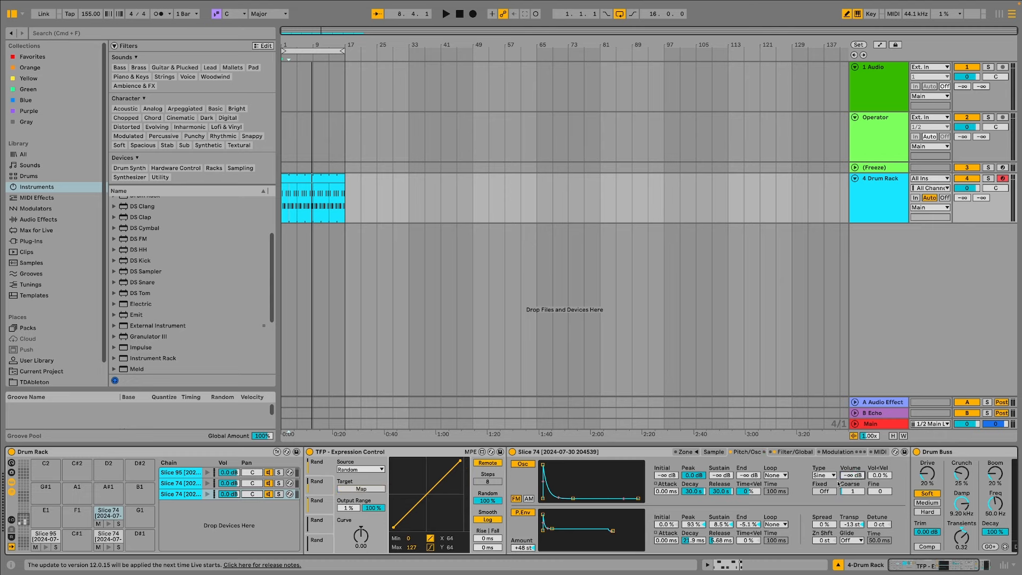
{"action": "key", "text": "s"}
- Switch the F#1 pad's filter to high-pass at about 1.5 kHz with 18% resonance, and reshape the volume envelope's attack and decay
{"action": "left_click", "coordinate": [794, 451]}
{"action": "left_click", "coordinate": [529, 472]}
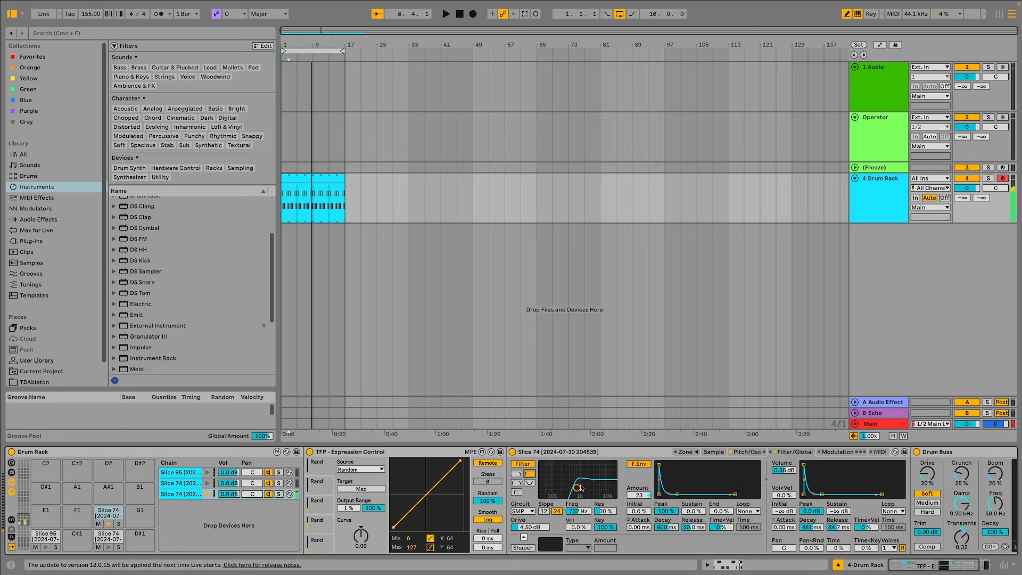
{"action": "left_click_drag", "start_coordinate": [580, 487], "coordinate": [585, 490]}
{"action": "left_click_drag", "start_coordinate": [818, 496], "coordinate": [813, 465]}
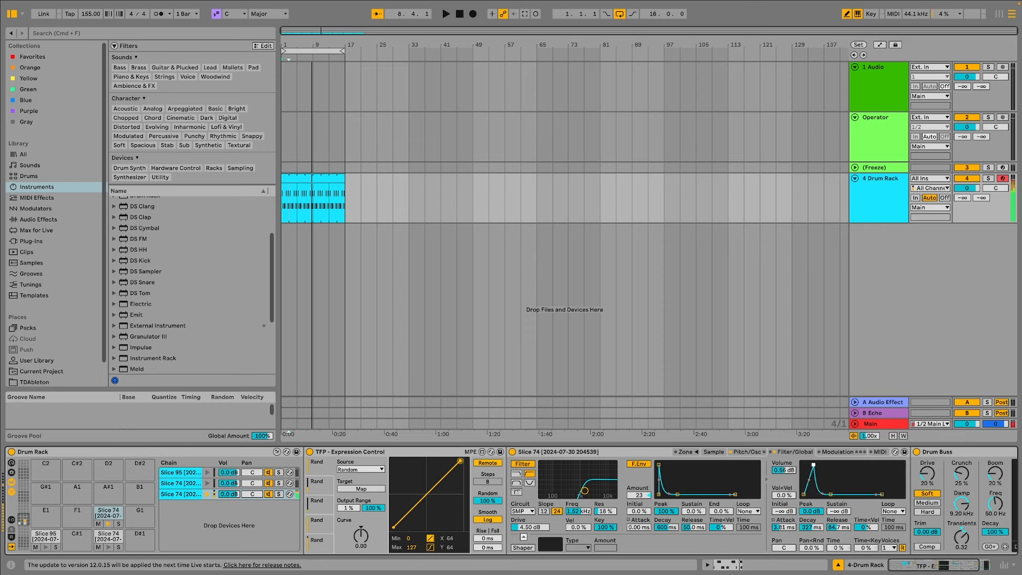
- Replace the F#1 pad's sample with Slice 81 from the User Library, trimming its end and shortening the volume decay to 59.9 ms
{"action": "left_click", "coordinate": [713, 452]}
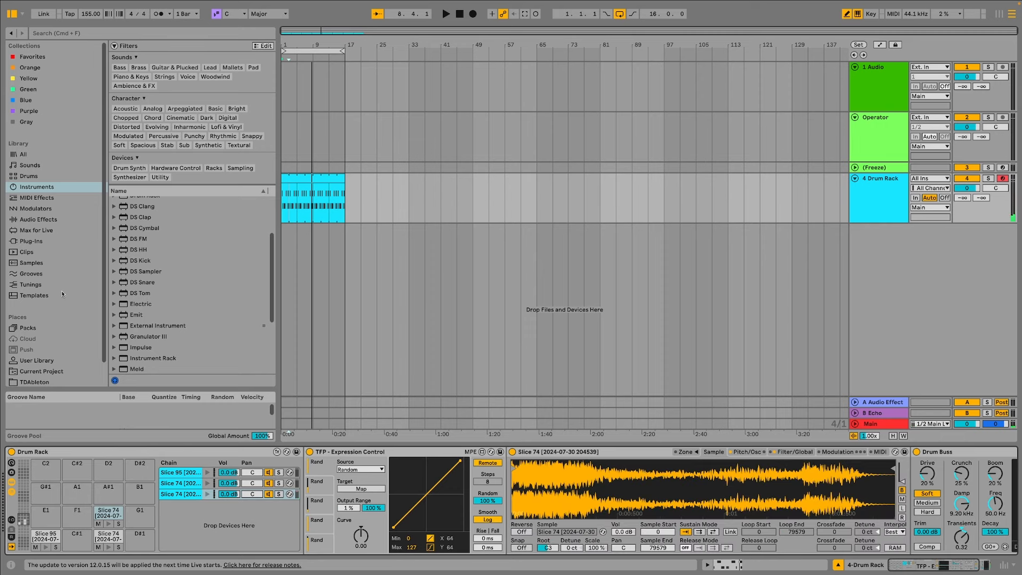
{"action": "left_click", "coordinate": [43, 363]}
{"action": "left_click", "coordinate": [127, 329]}
{"action": "left_click", "coordinate": [174, 242]}
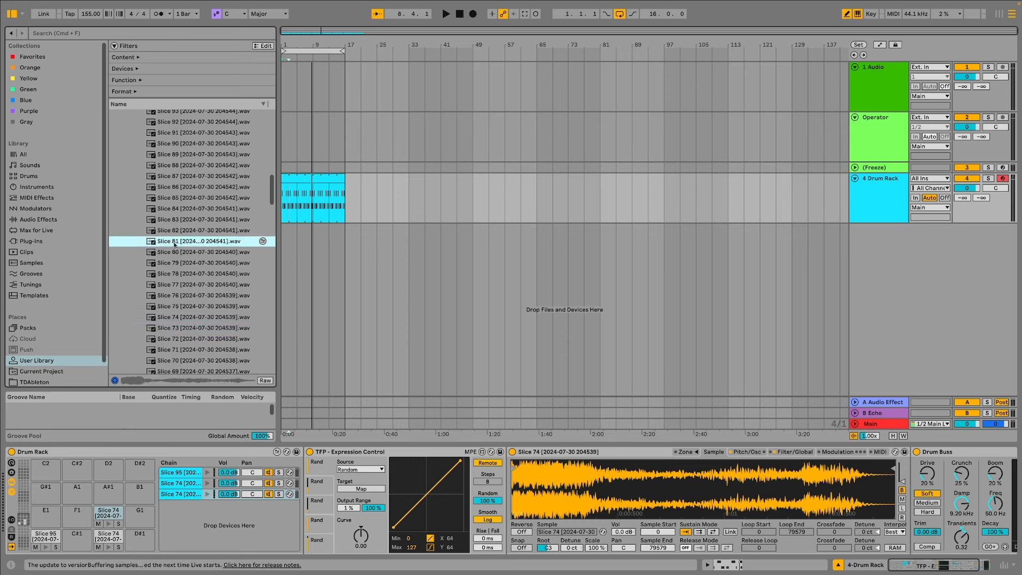
{"action": "left_click_drag", "start_coordinate": [177, 242], "coordinate": [604, 498]}
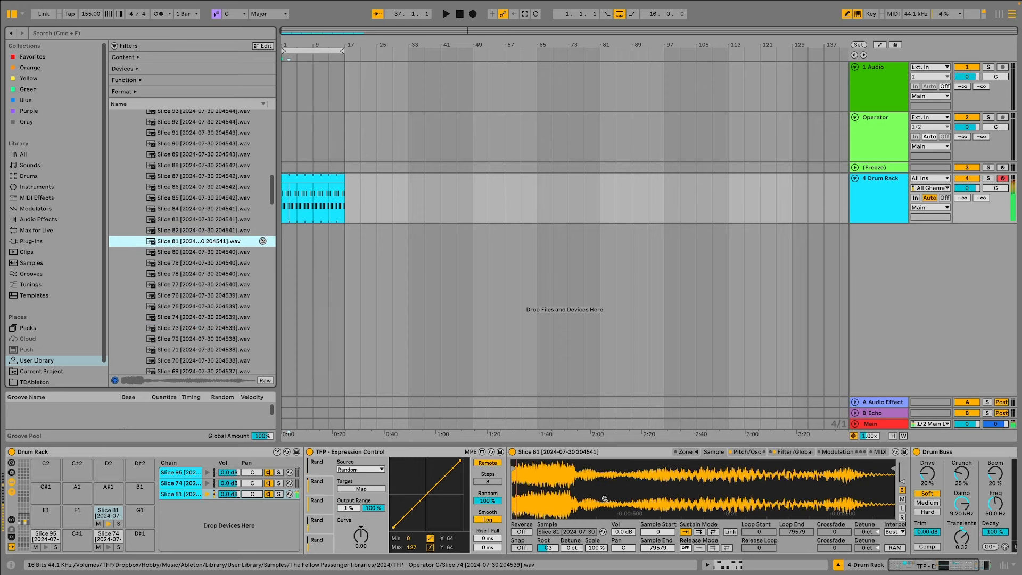
{"action": "mouse_move", "coordinate": [893, 470]}
{"action": "left_mouse_down"}
{"action": "mouse_move", "coordinate": [545, 473]}
{"action": "mouse_move", "coordinate": [597, 473]}
{"action": "left_mouse_up"}
{"action": "left_click", "coordinate": [794, 452]}
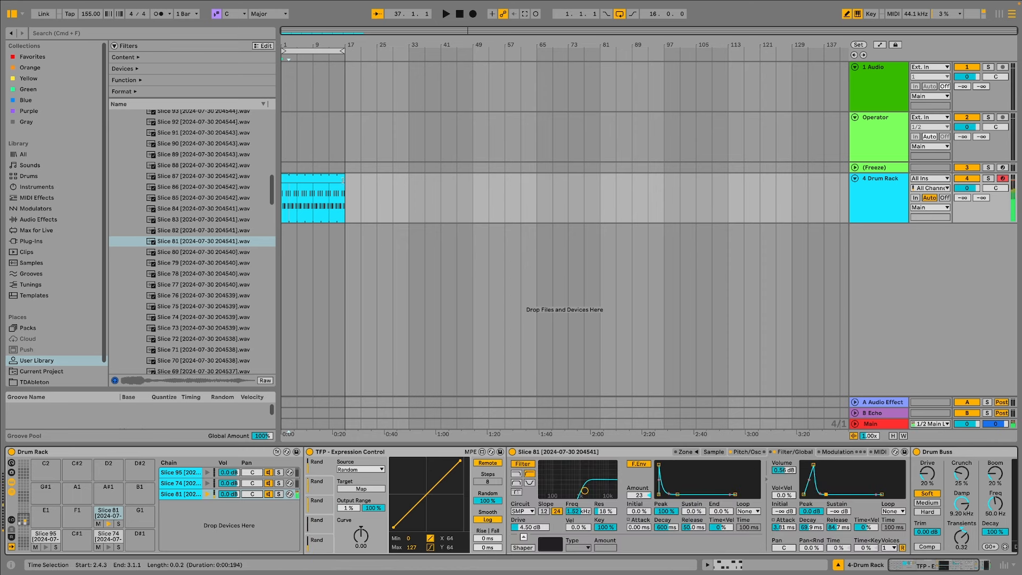
- Set the Drum Rack clip's grid to 1/16 and draw a syncopated pattern of Slice 81 notes across its two-bar loop
{"action": "double_click", "coordinate": [313, 178]}
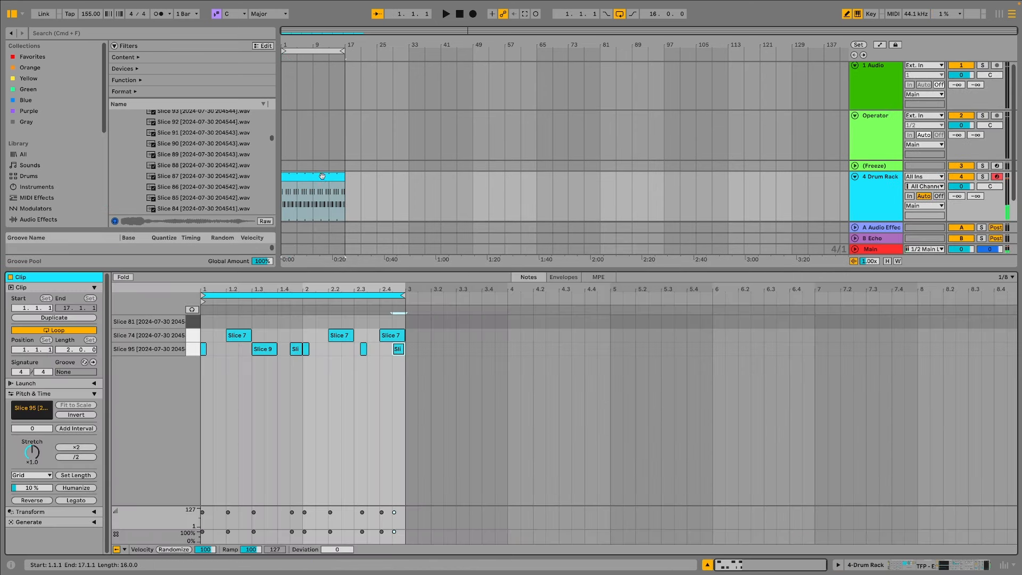
{"action": "left_click", "coordinate": [216, 318]}
{"action": "right_click", "coordinate": [225, 323]}
{"action": "left_click", "coordinate": [248, 327]}
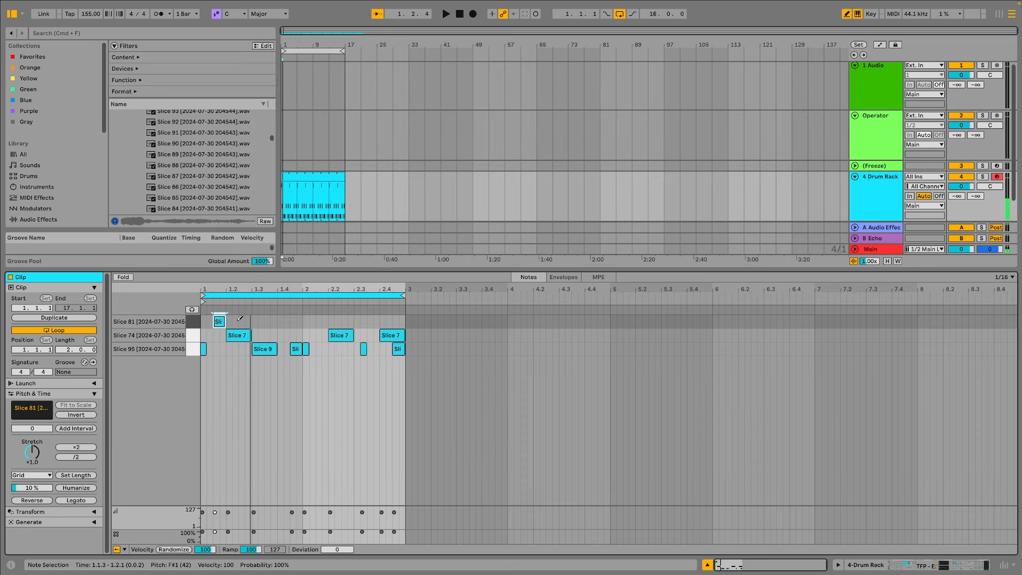
{"action": "left_click_drag", "start_coordinate": [239, 319], "coordinate": [249, 316]}
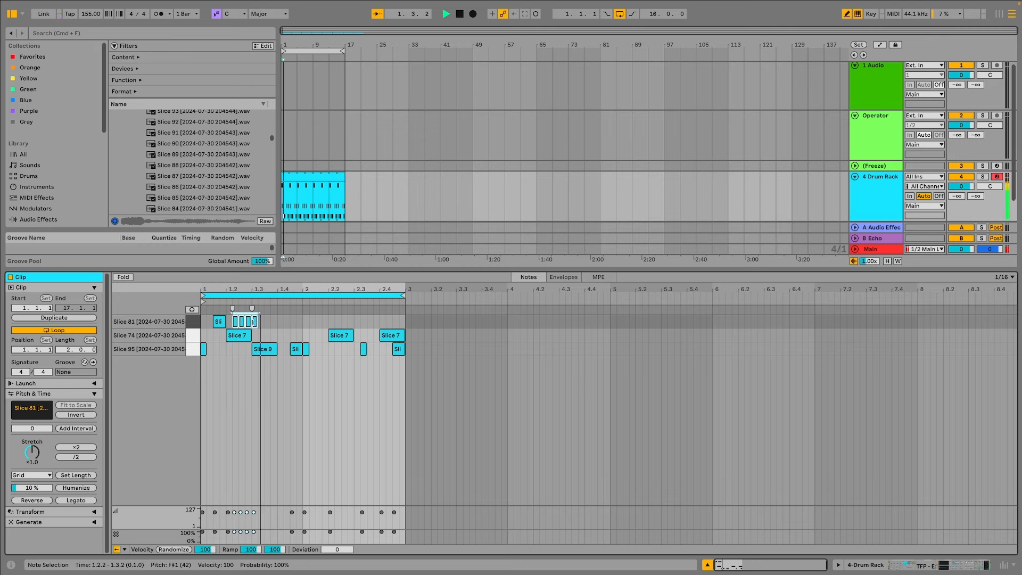
{"action": "left_click_drag", "start_coordinate": [271, 321], "coordinate": [377, 321]}
{"action": "left_click", "coordinate": [356, 321]}
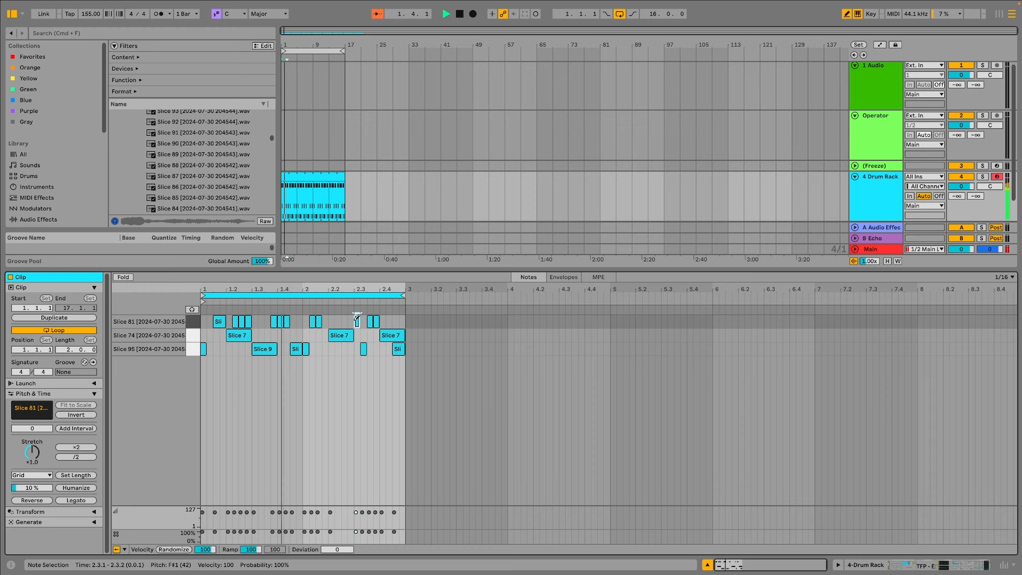
{"action": "left_click", "coordinate": [325, 321]}
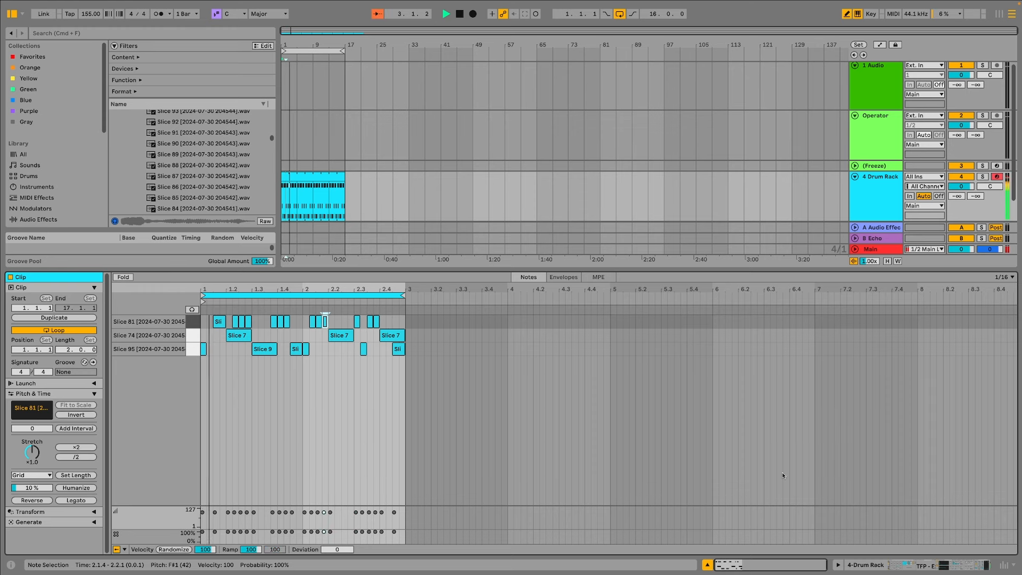
- Load an empty Sampler onto the Drum Rack's A#1 pad
{"action": "left_click", "coordinate": [977, 566]}
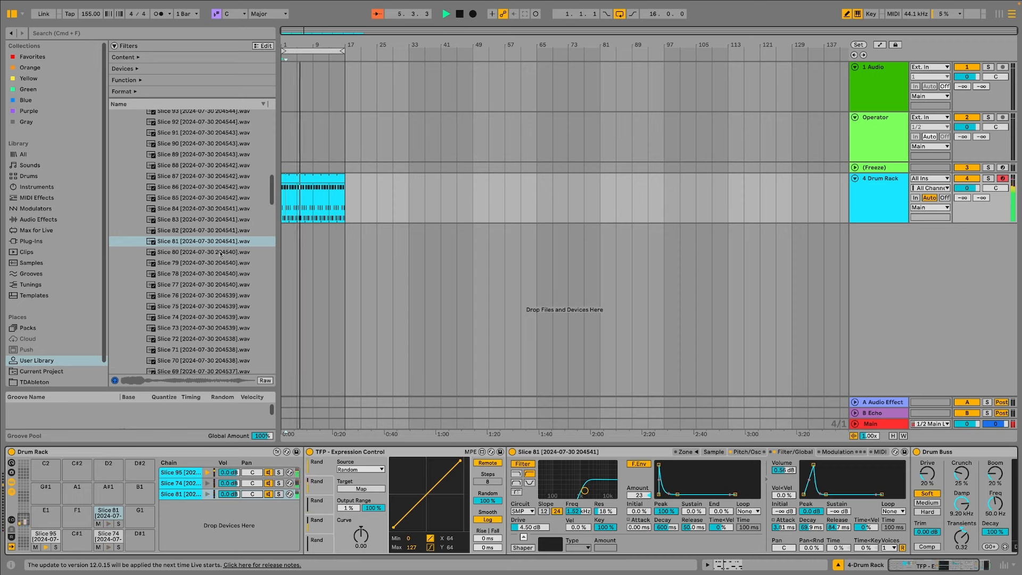
{"action": "left_click", "coordinate": [122, 501]}
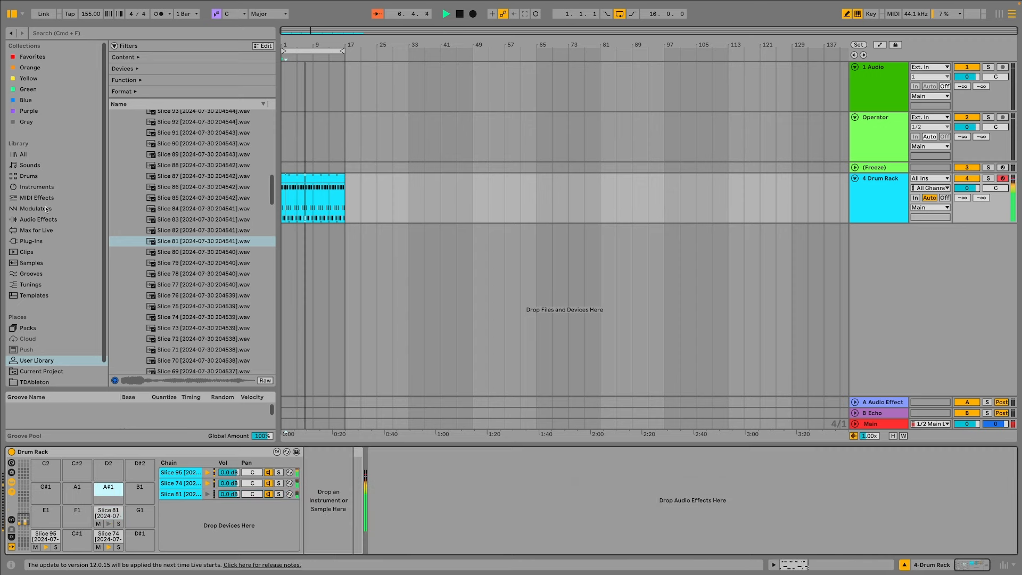
{"action": "left_click", "coordinate": [47, 187]}
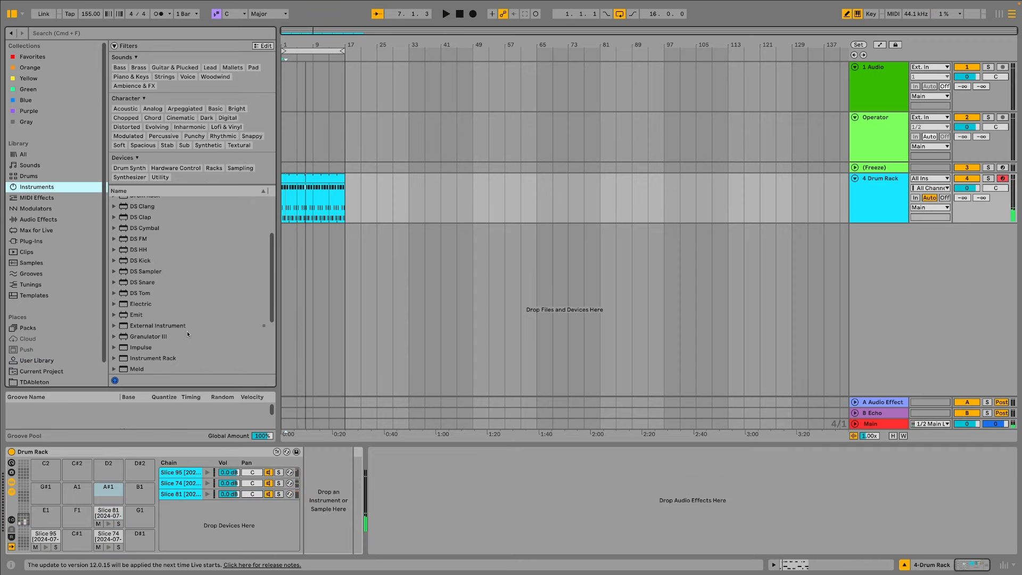
{"action": "scroll", "coordinate": [149, 336], "scroll_direction": "down", "scroll_amount": 5}
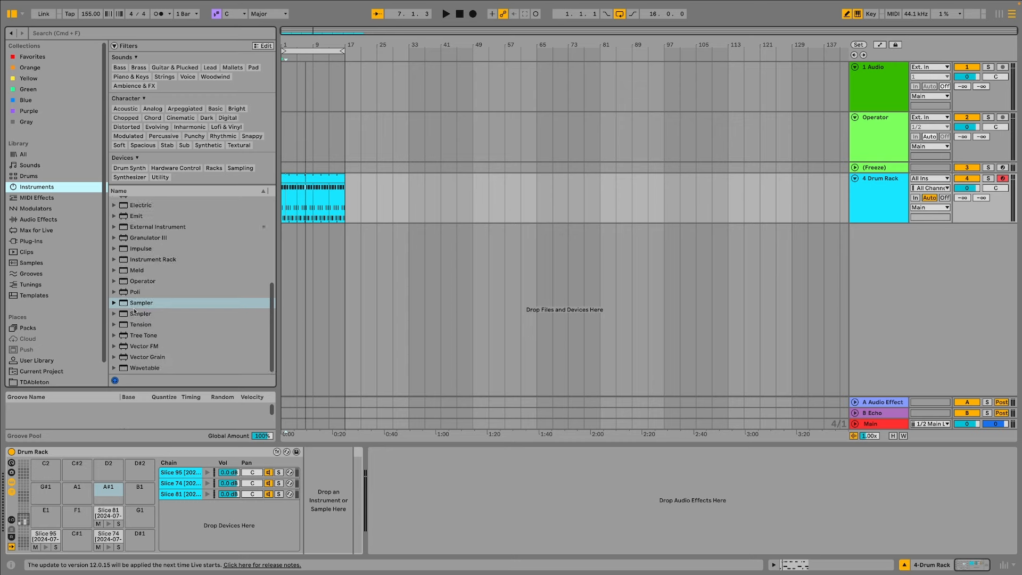
{"action": "left_click_drag", "start_coordinate": [144, 307], "coordinate": [120, 483]}
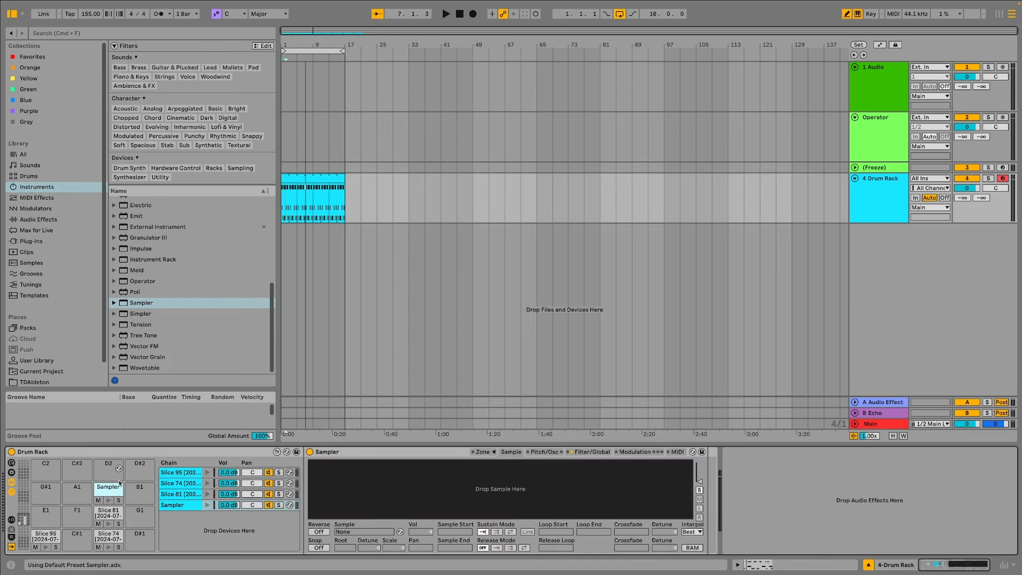
- Load Slice 114 through Slice 54 from the User Library together into the A#1 pad's Sampler
{"action": "left_click", "coordinate": [50, 364]}
{"action": "scroll", "coordinate": [207, 213], "scroll_direction": "down", "scroll_amount": 2}
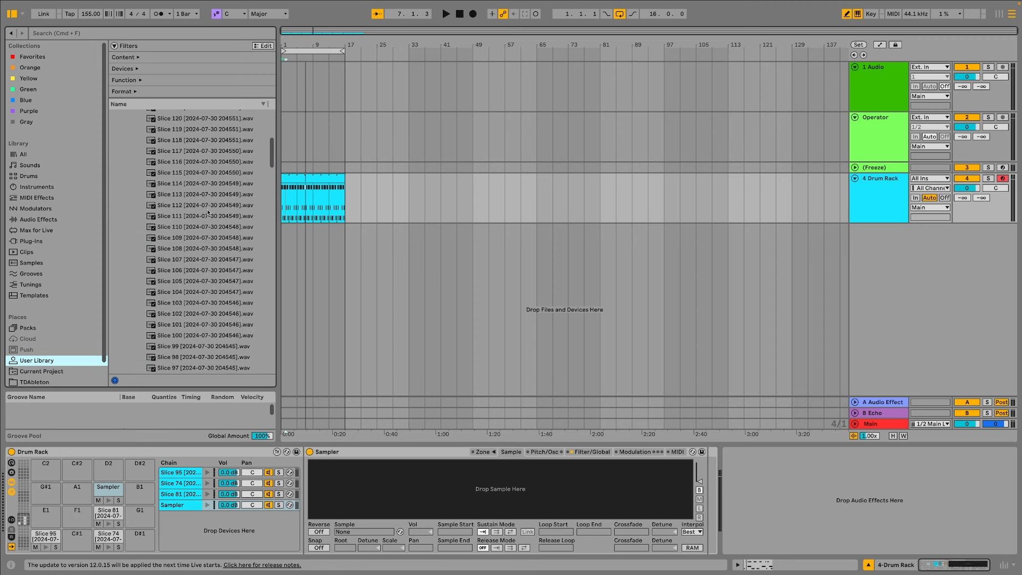
{"action": "left_click", "coordinate": [208, 183]}
{"action": "scroll", "coordinate": [207, 240], "scroll_direction": "down", "scroll_amount": 10}
{"action": "left_click", "coordinate": [199, 290], "text": "shift"}
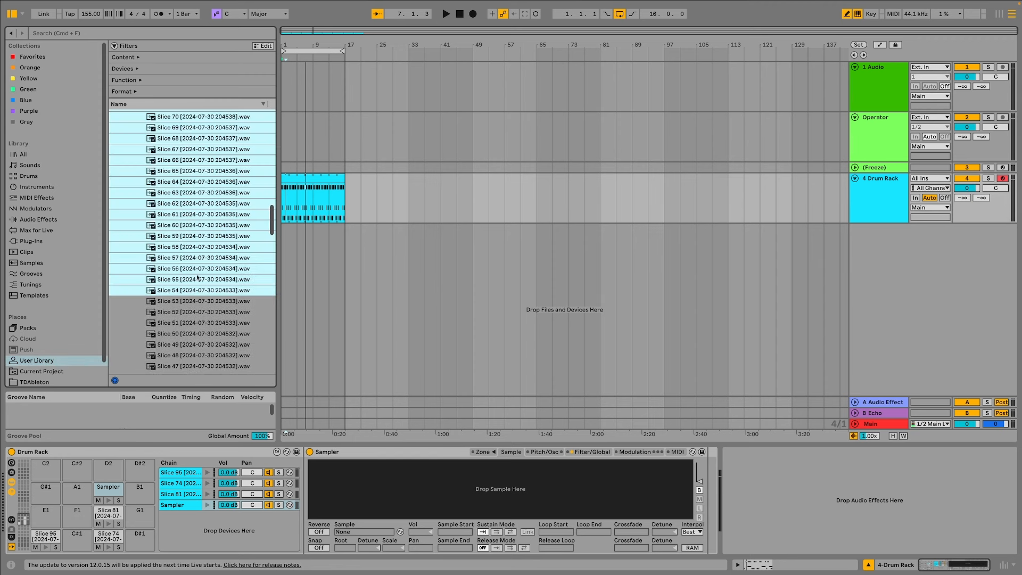
{"action": "left_click_drag", "start_coordinate": [197, 278], "coordinate": [457, 487]}
- Distribute the sample selector ranges of all slices equally in the A#1 Sampler's zone editor and audition the pad
{"action": "left_click", "coordinate": [490, 452]}
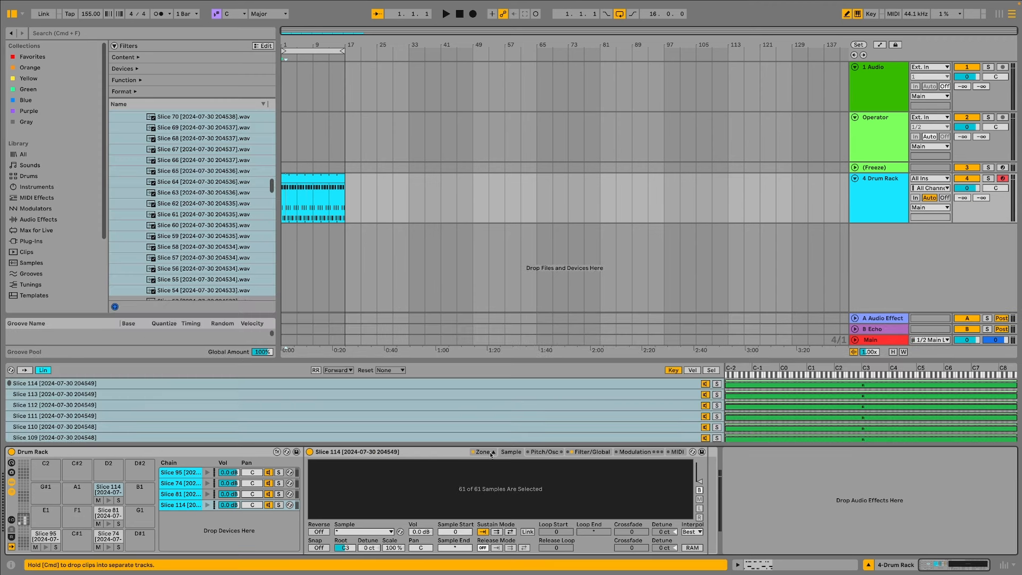
{"action": "right_click", "coordinate": [249, 409]}
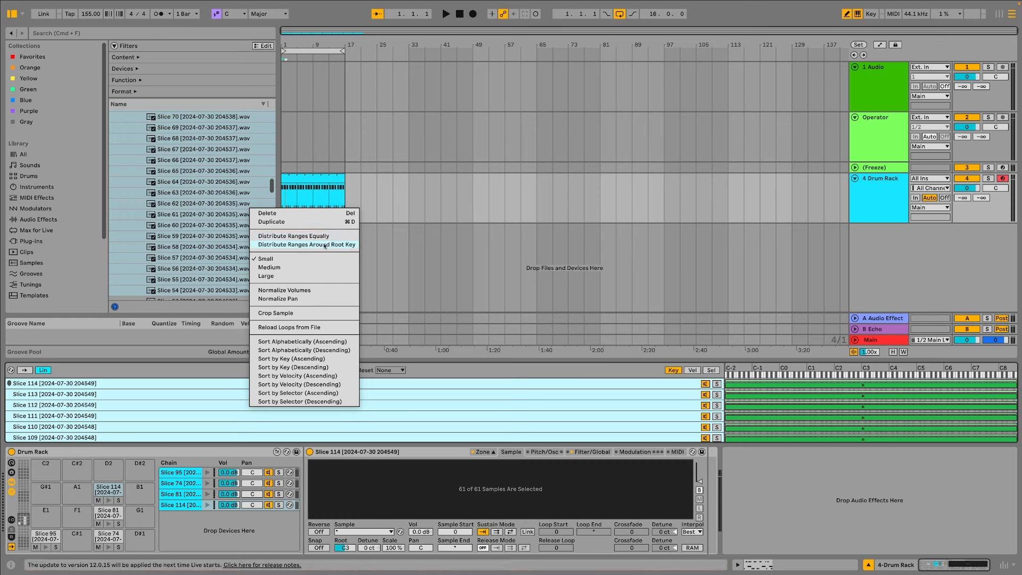
{"action": "left_click", "coordinate": [687, 422]}
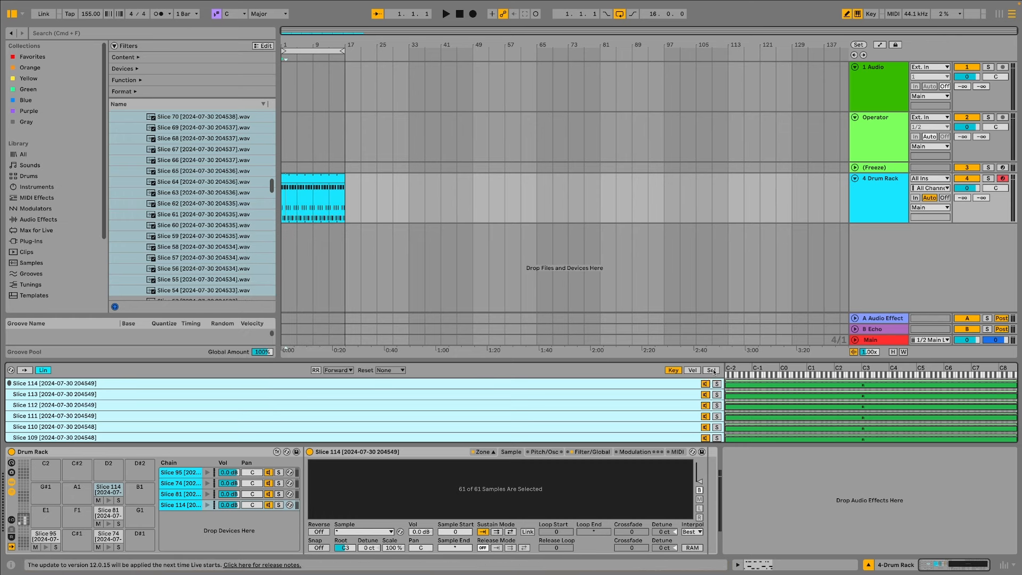
{"action": "left_click", "coordinate": [711, 371]}
{"action": "right_click", "coordinate": [347, 407]}
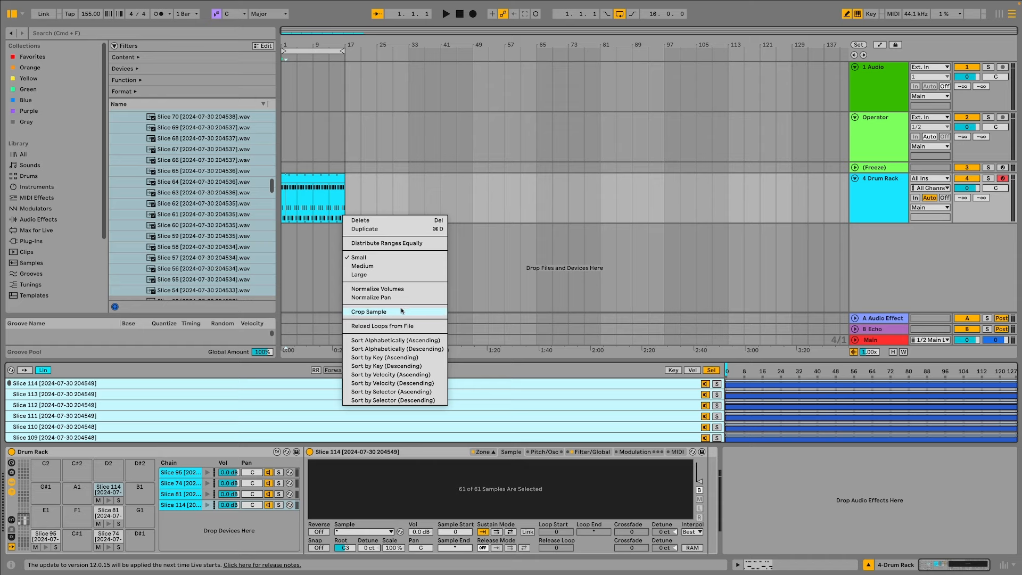
{"action": "left_click", "coordinate": [398, 243]}
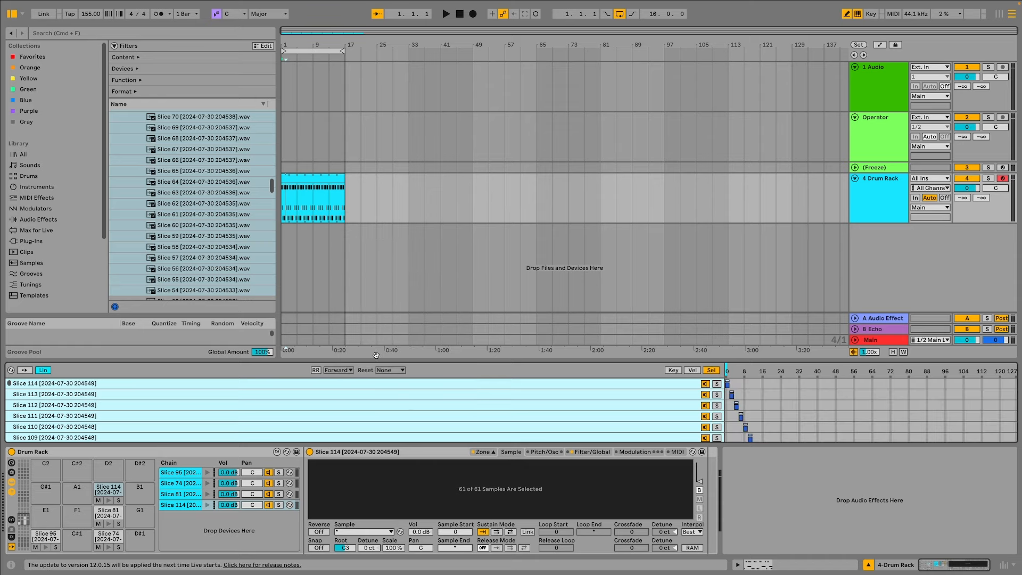
{"action": "key", "text": "h"}
{"action": "key", "text": "j"}
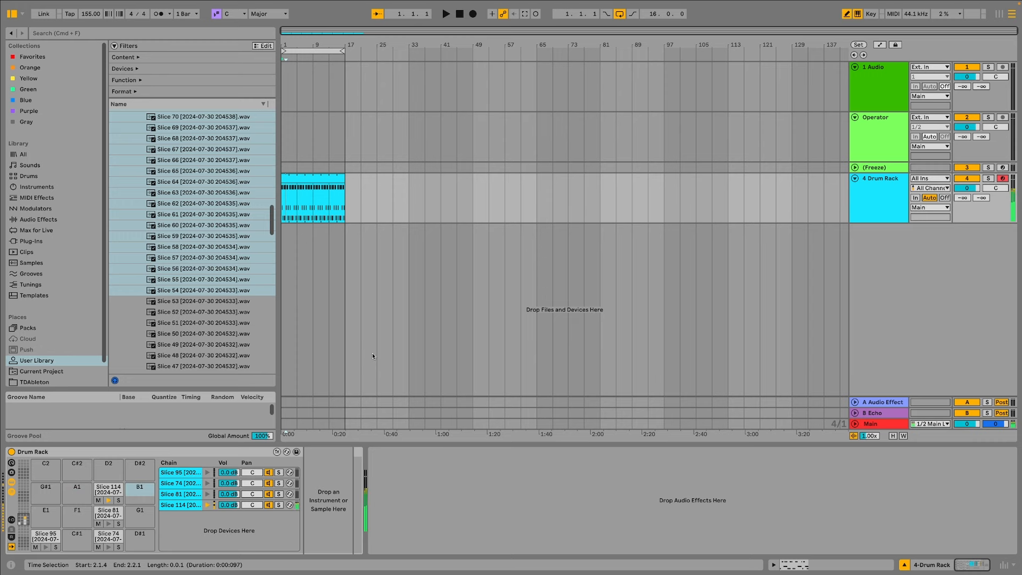
{"action": "key", "text": "u"}
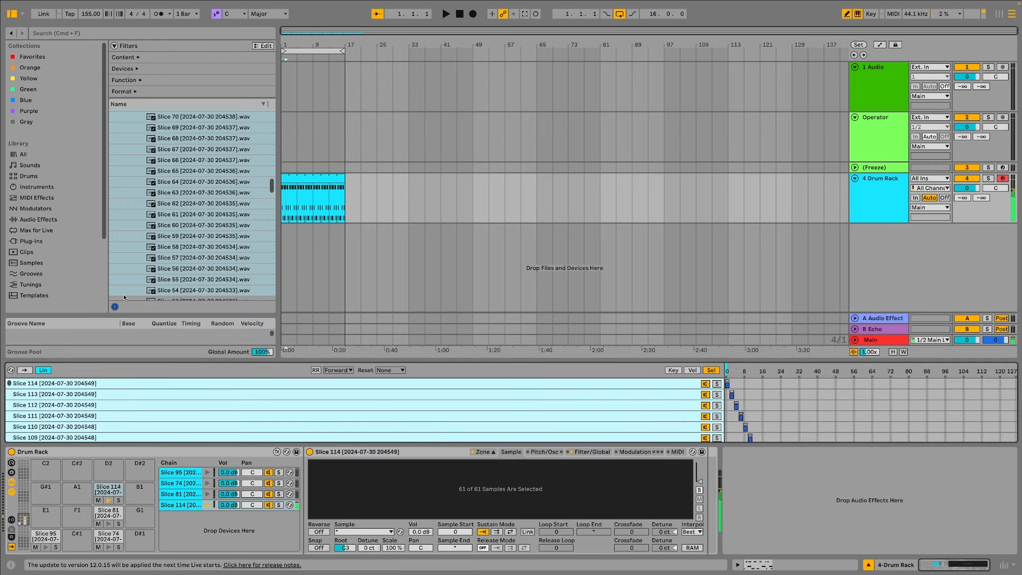
- Add TFP - Expression Control before the A#1 Sampler and map its first Random source to the Sample Selector
{"action": "left_click", "coordinate": [24, 57]}
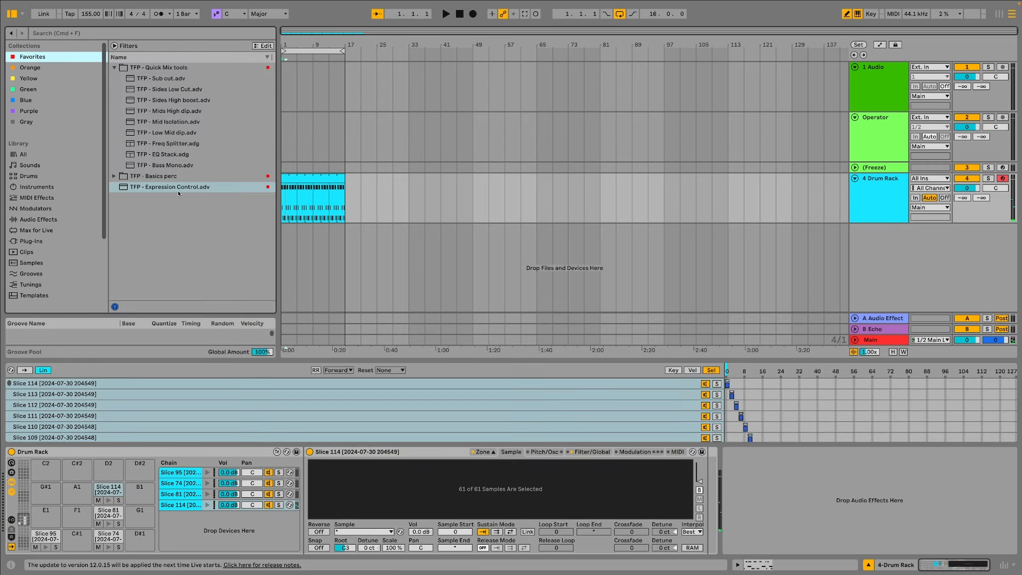
{"action": "left_click_drag", "start_coordinate": [179, 194], "coordinate": [306, 490]}
{"action": "left_click", "coordinate": [361, 491]}
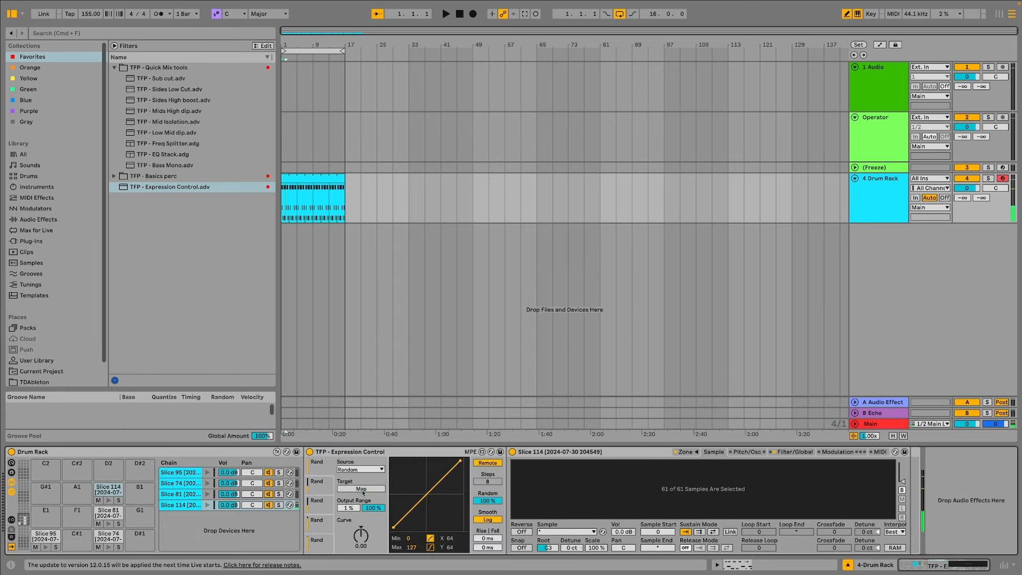
{"action": "left_click", "coordinate": [690, 451]}
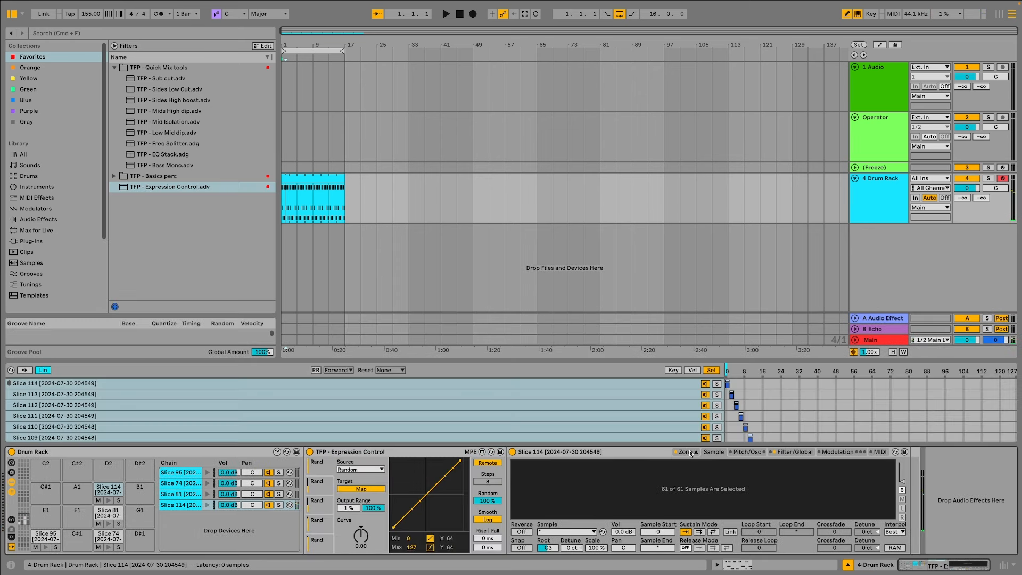
{"action": "left_click", "coordinate": [729, 371]}
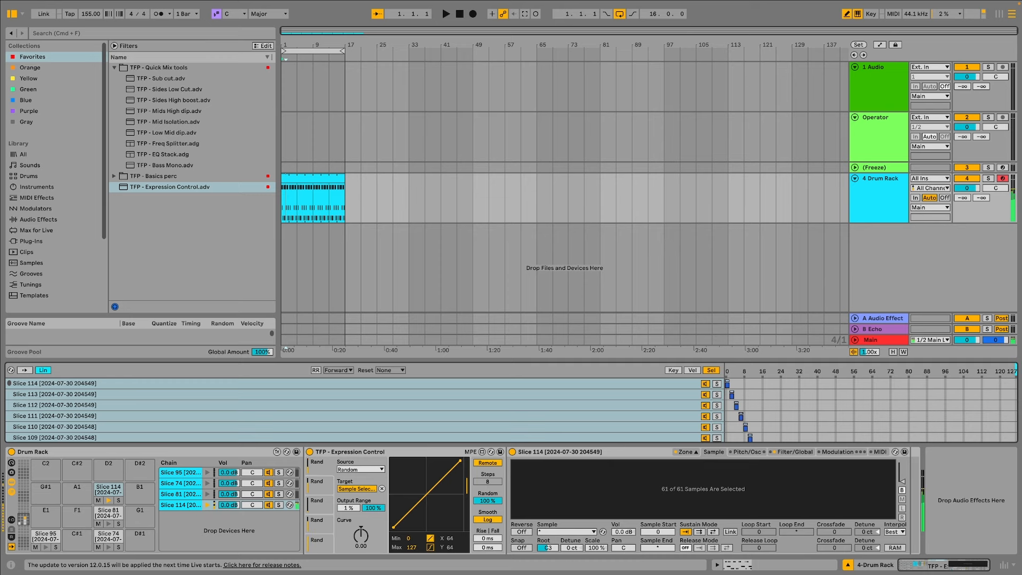
- Set the A#1 Sampler's volume envelope to -inf dB sustain with a 5.92 s decay, and limit it to 1 voice
{"action": "left_click", "coordinate": [795, 451]}
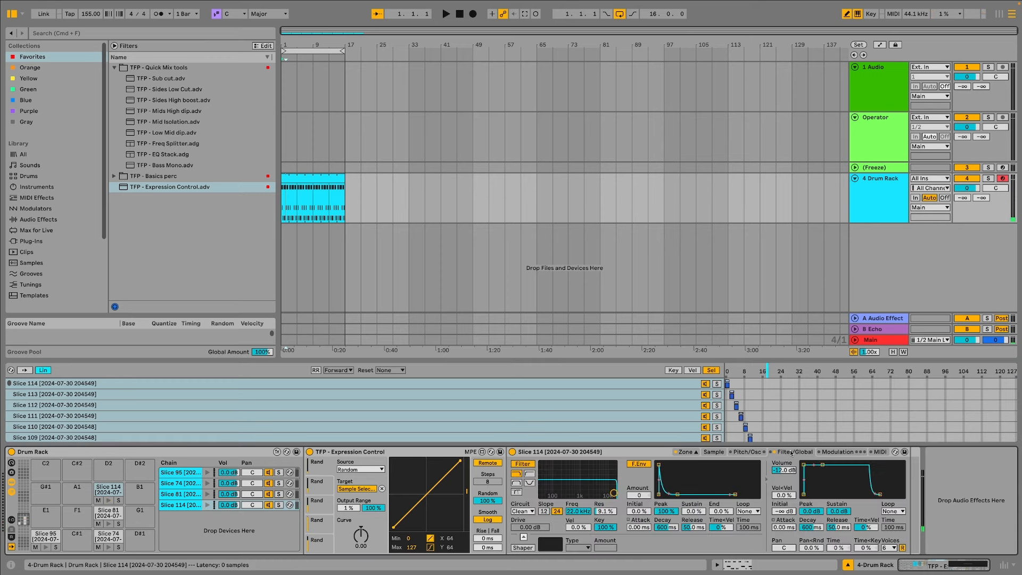
{"action": "left_click", "coordinate": [889, 547]}
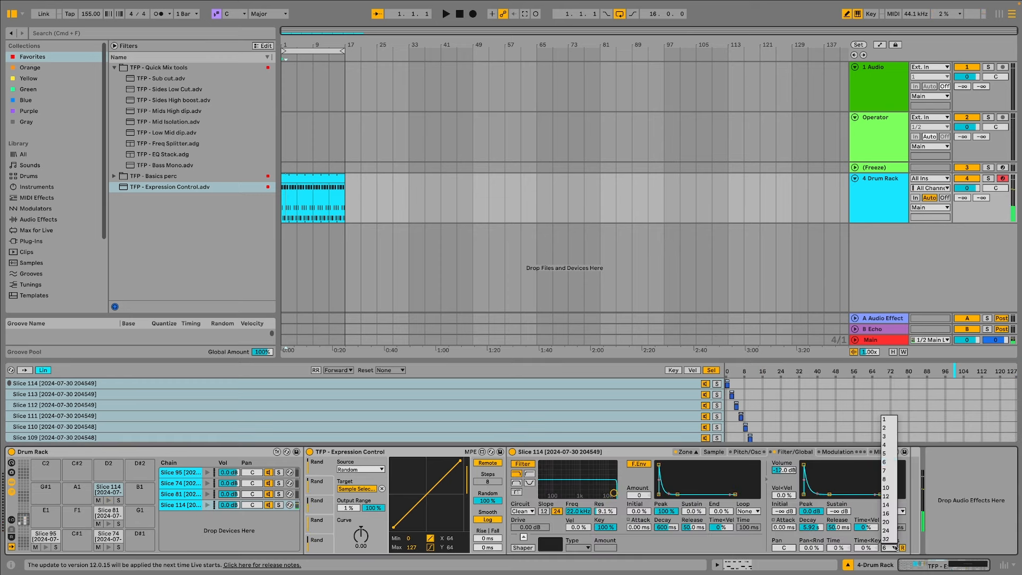
{"action": "left_click", "coordinate": [889, 420]}
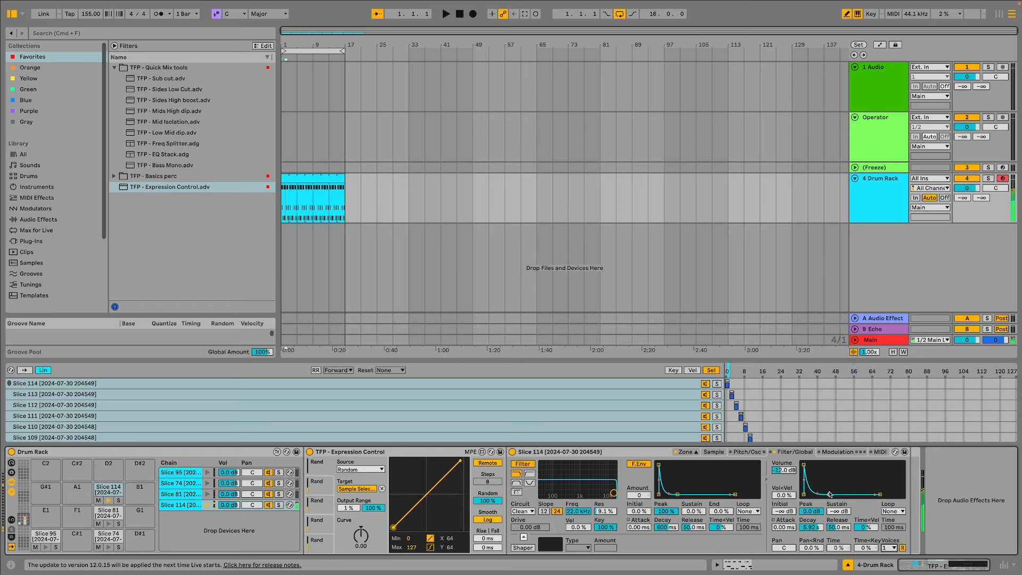
- Enable the A#1 Sampler's FM oscillator and map Expression Control's second Random source to the oscillator volume
{"action": "left_click", "coordinate": [747, 451]}
{"action": "left_click", "coordinate": [522, 464]}
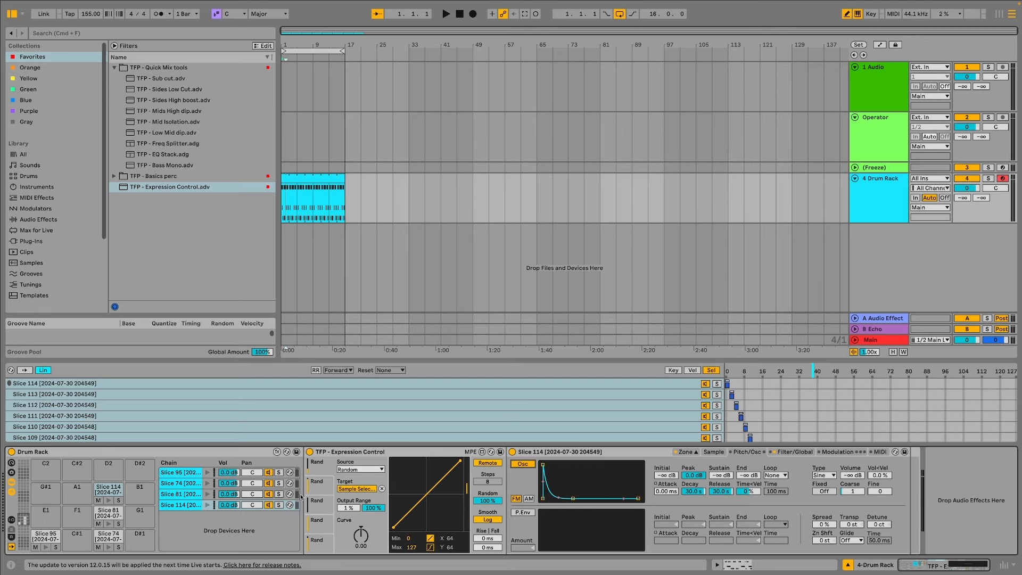
{"action": "left_click", "coordinate": [325, 488]}
{"action": "left_click", "coordinate": [858, 477]}
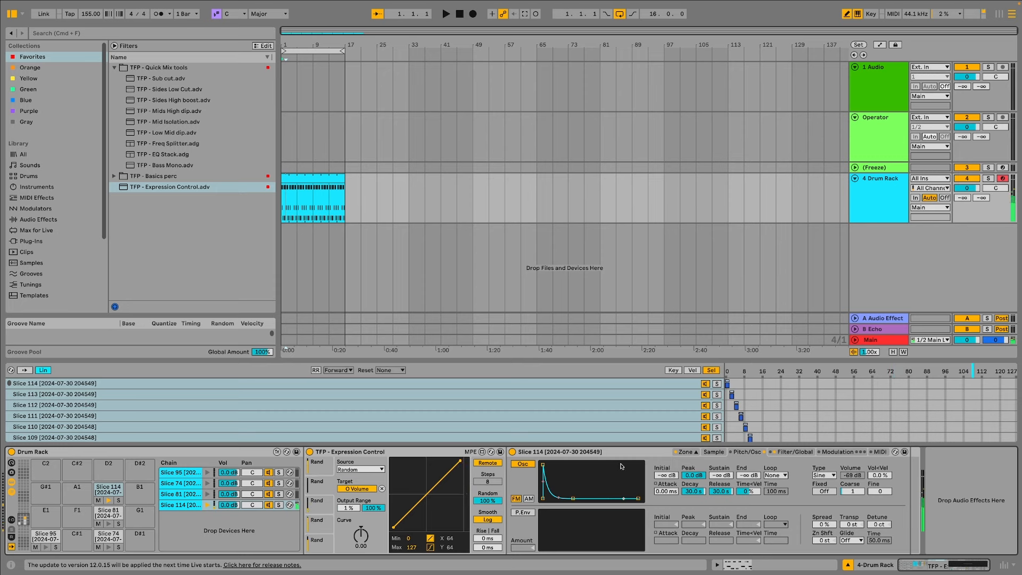
- Switch the A#1 Sampler's filter circuit to MS2 with 8.06 dB drive and shorten the volume envelope's decay to 270 ms
{"action": "left_click", "coordinate": [794, 452]}
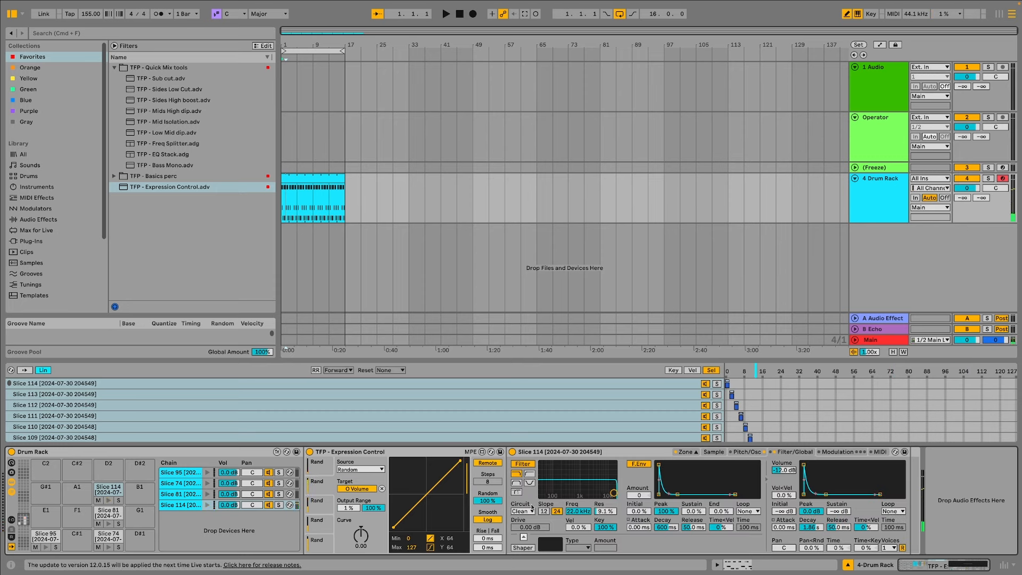
{"action": "left_click", "coordinate": [523, 511]}
{"action": "left_click", "coordinate": [523, 537]}
{"action": "left_click_drag", "start_coordinate": [530, 527], "coordinate": [530, 496]}
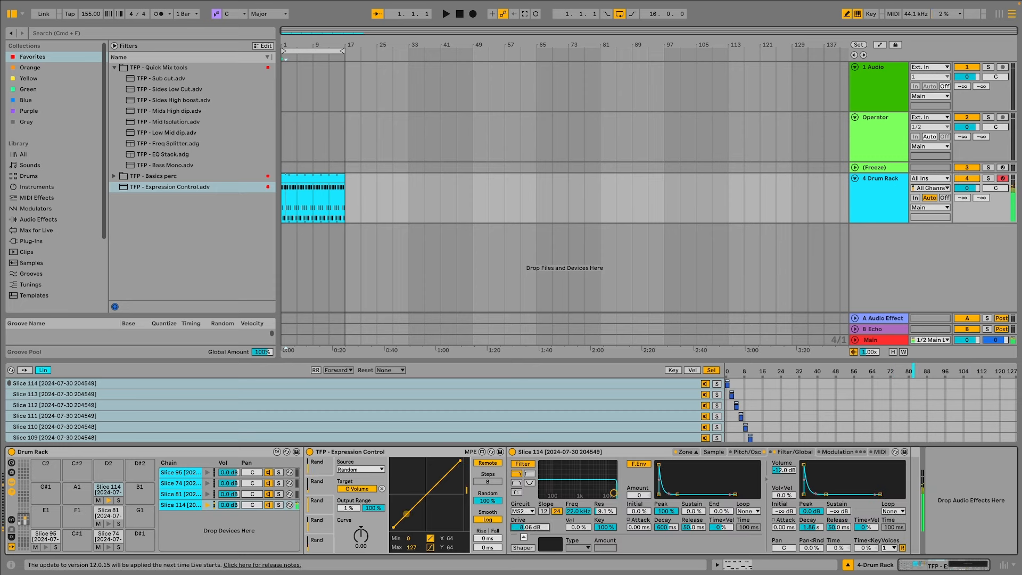
{"action": "mouse_move", "coordinate": [808, 527]}
{"action": "left_mouse_down"}
{"action": "mouse_move", "coordinate": [809, 538]}
{"action": "mouse_move", "coordinate": [811, 519]}
{"action": "left_mouse_up"}
- Draw a busy pattern of Slice 114 notes across the Drum Rack clip, play it back with the devices shown, and stop playback
{"action": "double_click", "coordinate": [316, 179]}
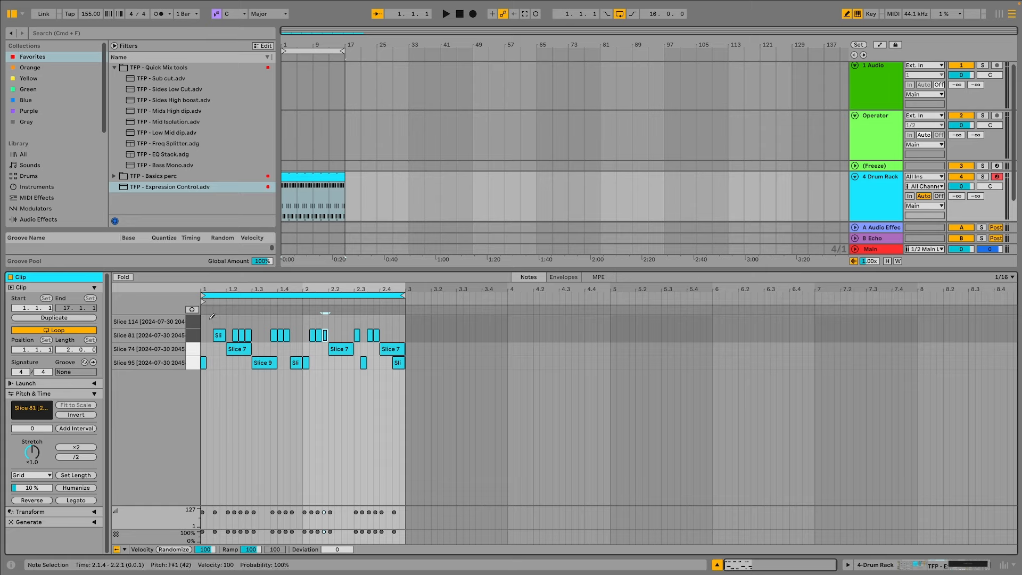
{"action": "left_click", "coordinate": [210, 321]}
{"action": "key", "text": "space"}
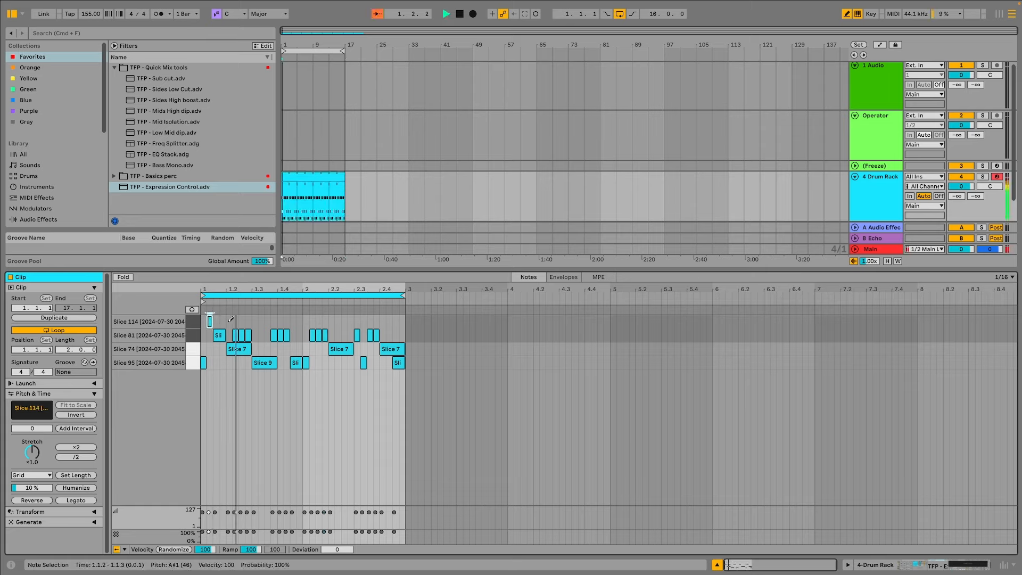
{"action": "left_click_drag", "start_coordinate": [230, 321], "coordinate": [408, 321]}
{"action": "left_click", "coordinate": [357, 321]}
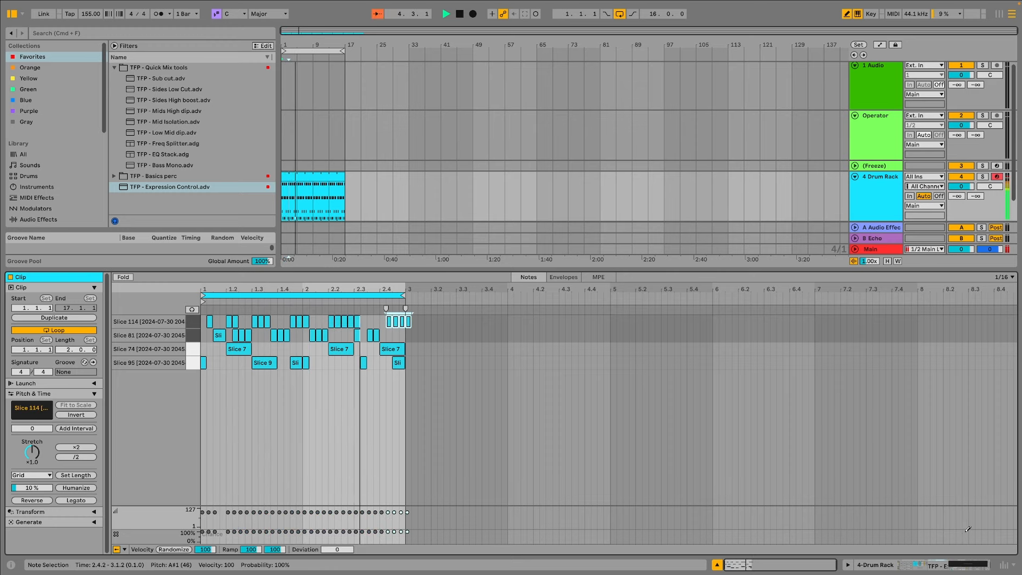
{"action": "key", "text": "shift+Tab"}
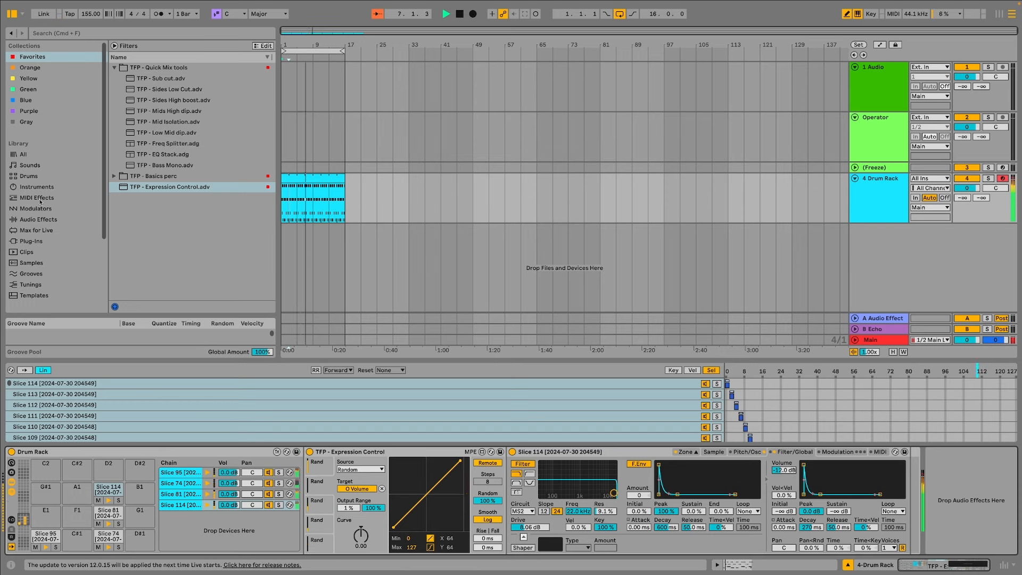
{"action": "key", "text": "space"}
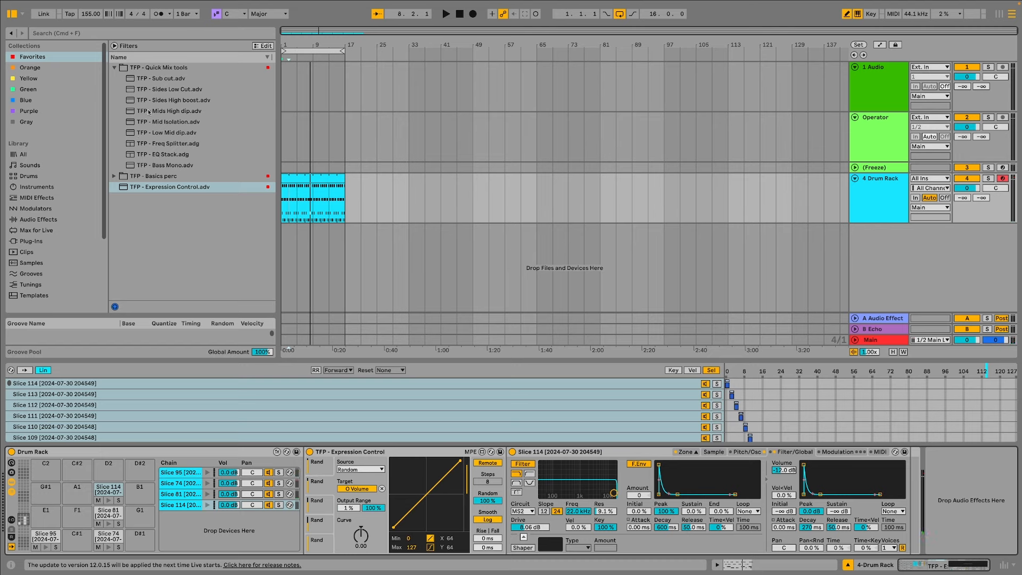
- Find the TFP - EQ Stack rack among the Quick Mix tools and add it after the Drum Rack
{"action": "left_click", "coordinate": [114, 67]}
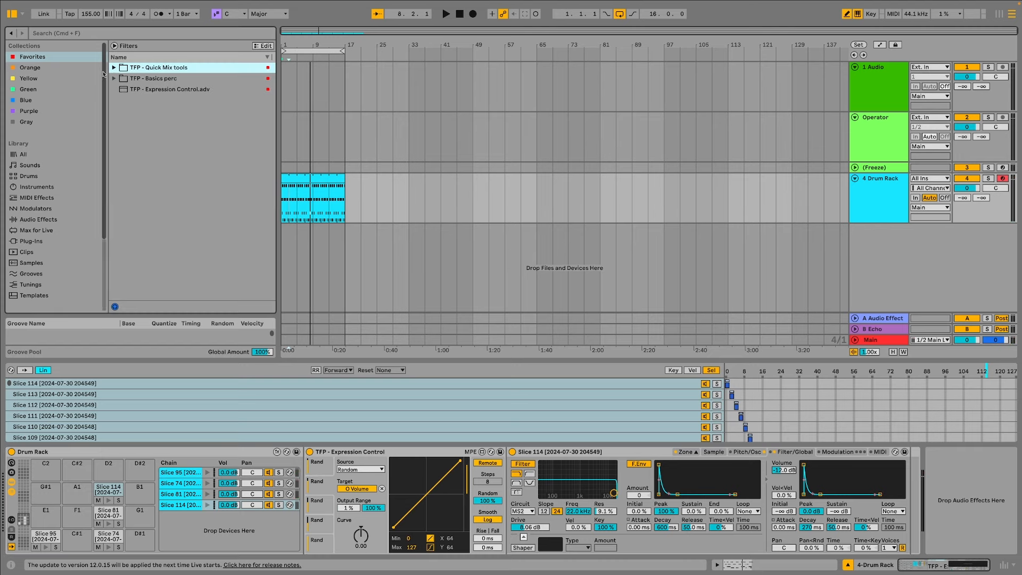
{"action": "left_click", "coordinate": [115, 79]}
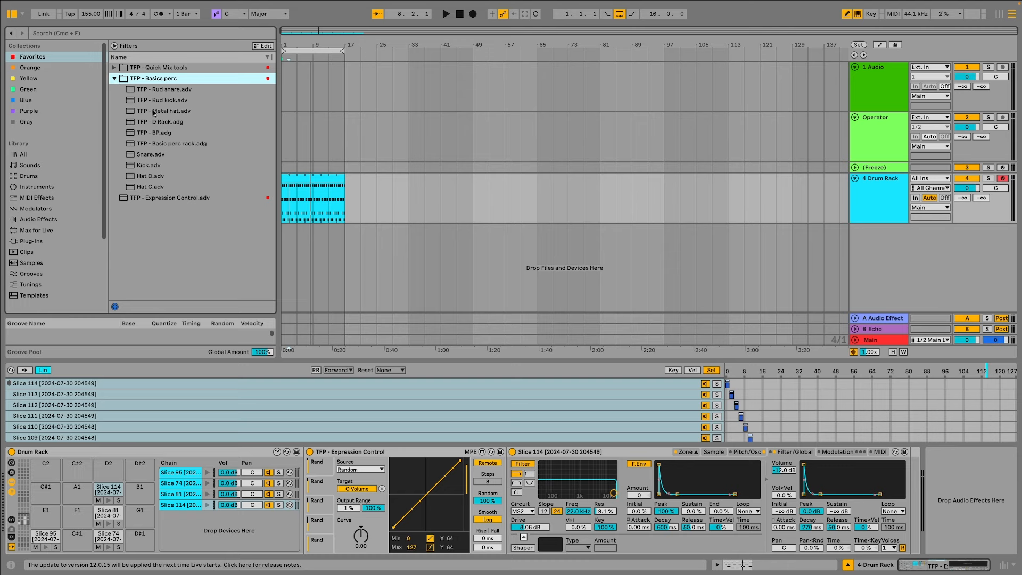
{"action": "left_click", "coordinate": [115, 68]}
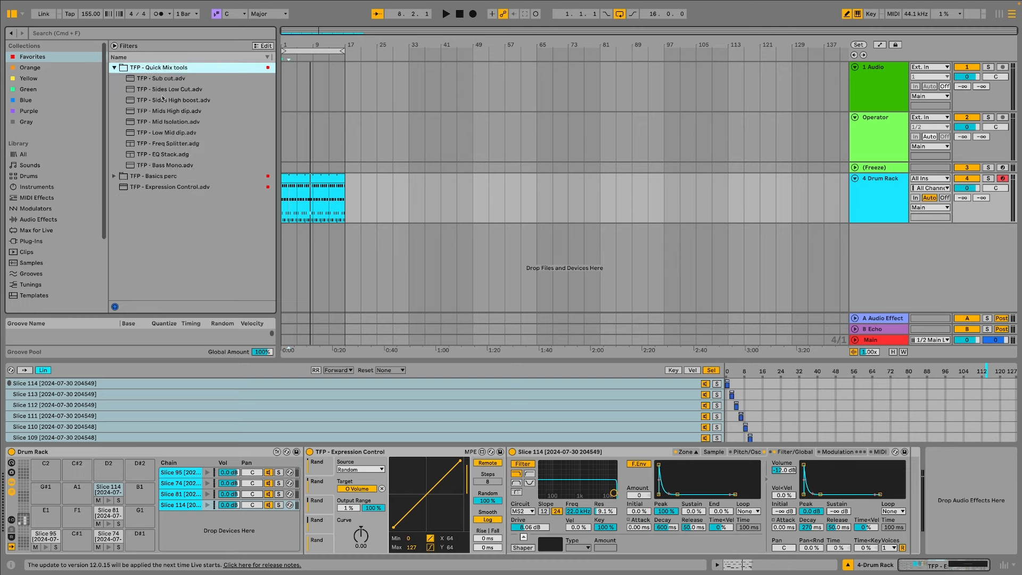
{"action": "double_click", "coordinate": [167, 154]}
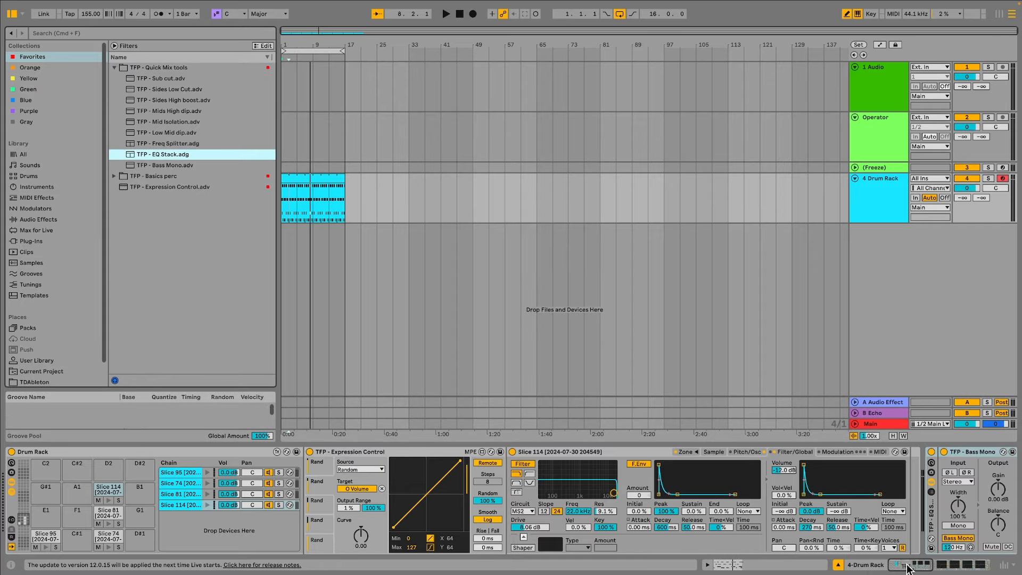
{"action": "left_click_drag", "start_coordinate": [907, 565], "coordinate": [961, 560]}
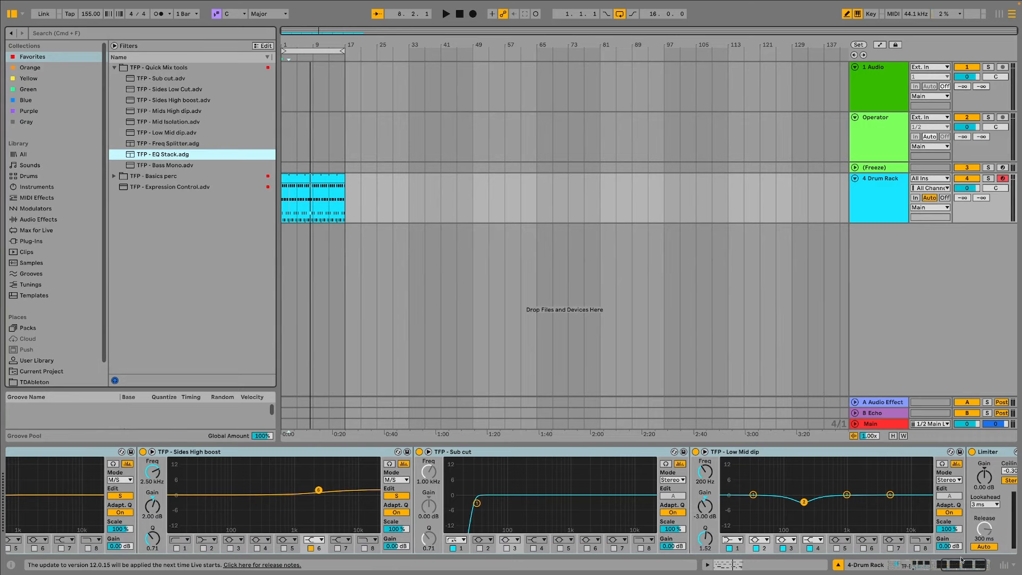
- Play the drum pattern through the EQ Stack and set its Low Mid dip to 190 Hz and -3.10 dB
{"action": "left_click", "coordinate": [478, 503]}
{"action": "key", "text": "space"}
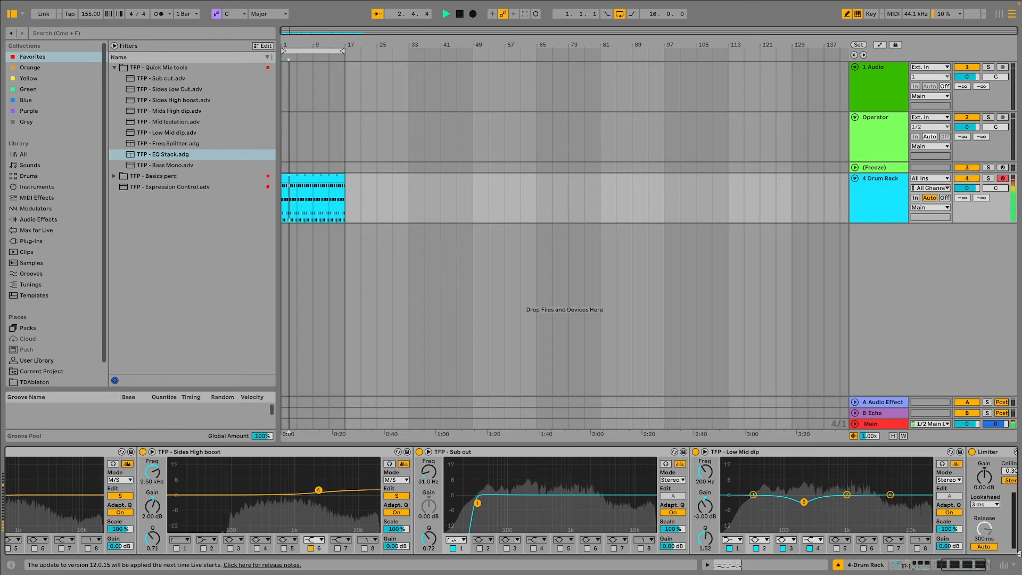
{"action": "mouse_move", "coordinate": [975, 568]}
{"action": "left_mouse_down"}
{"action": "mouse_move", "coordinate": [928, 566]}
{"action": "mouse_move", "coordinate": [982, 565]}
{"action": "left_mouse_up"}
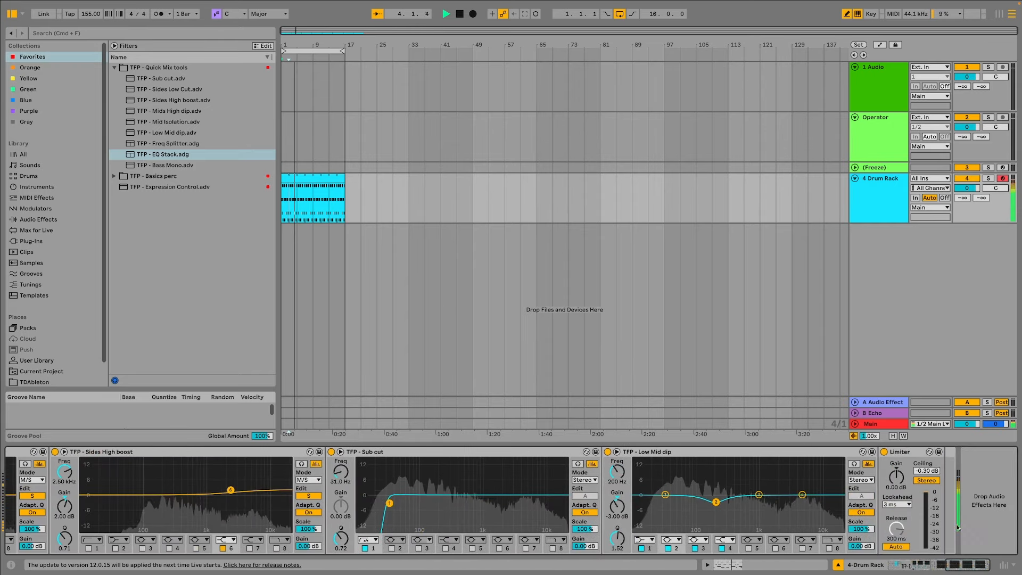
{"action": "key", "text": "space"}
{"action": "key", "text": "space"}
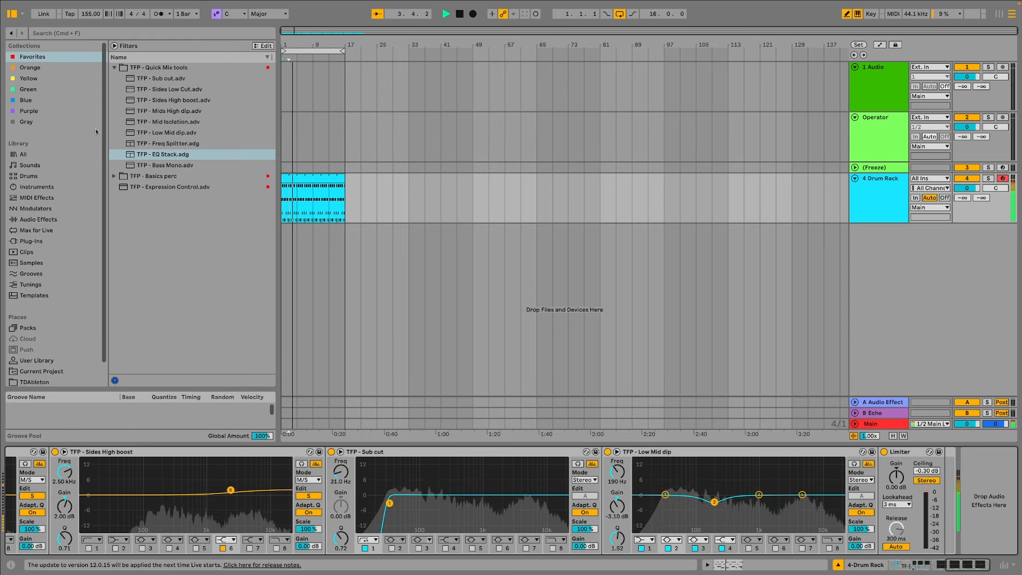
- Filter the audio effects to Dynamics and add the OTT preset of Multiband Dynamics at the end of the Drum Rack track's device chain
{"action": "left_click", "coordinate": [53, 187]}
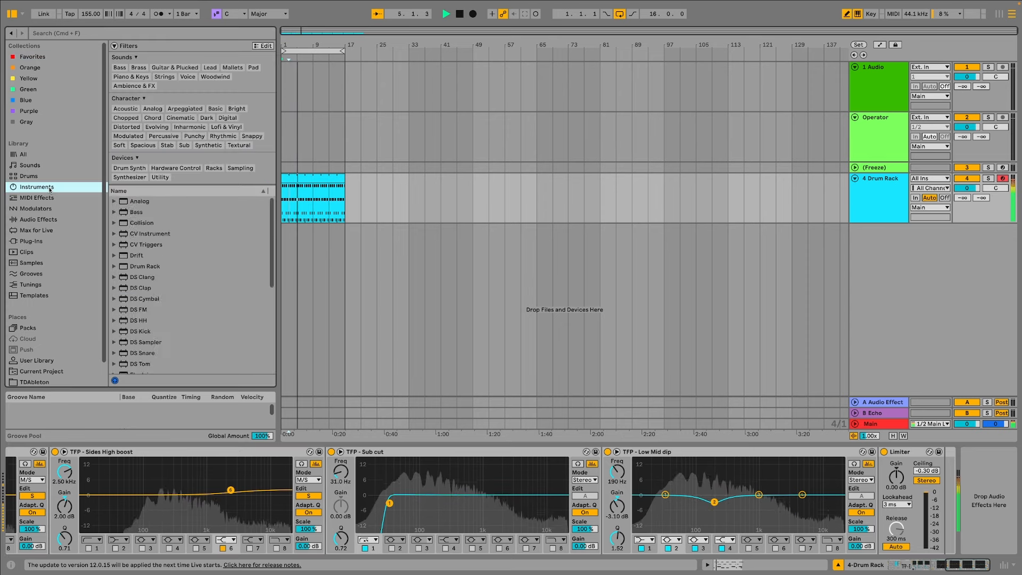
{"action": "left_click", "coordinate": [48, 220]}
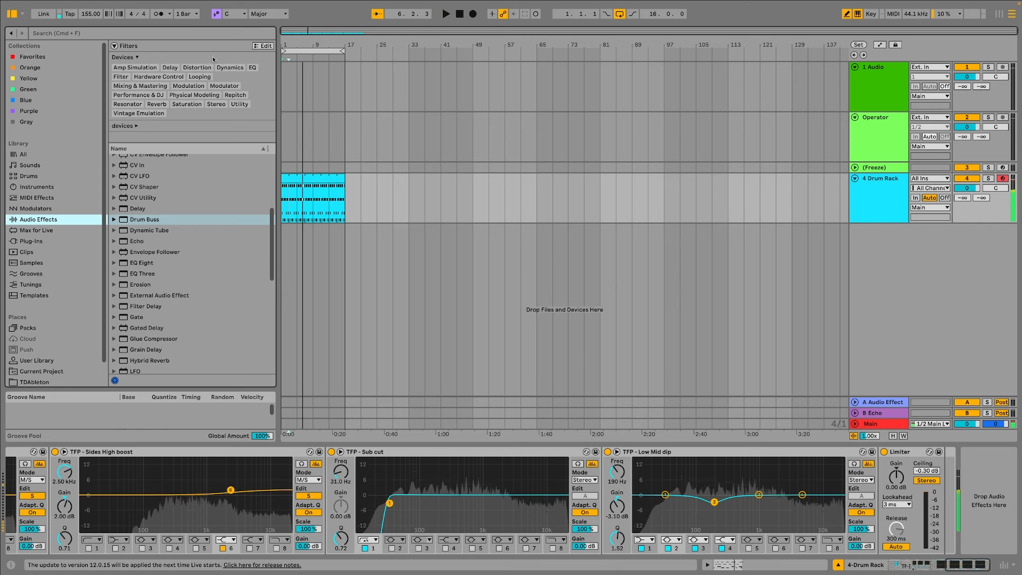
{"action": "left_click", "coordinate": [222, 70]}
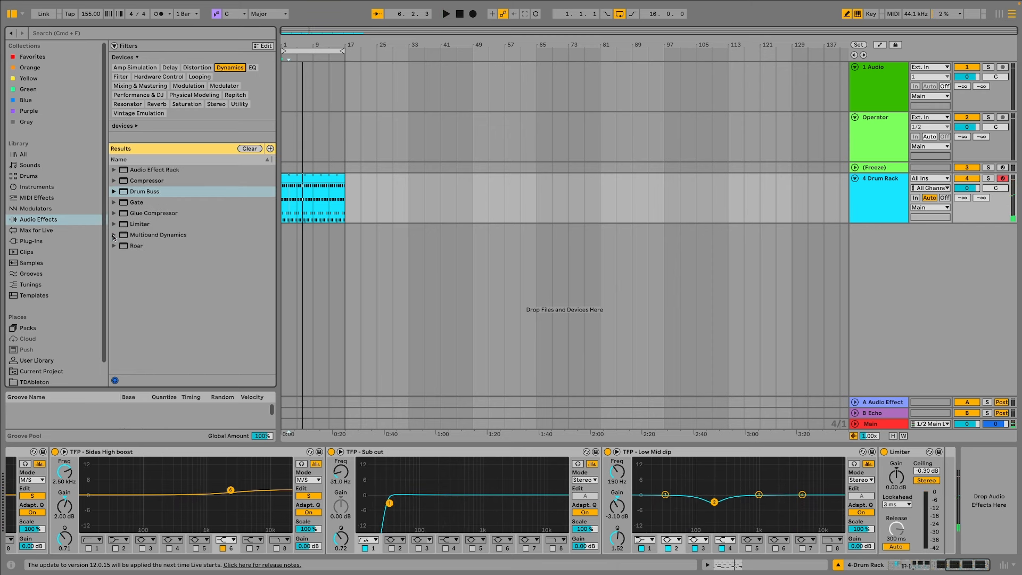
{"action": "left_click", "coordinate": [114, 236]}
{"action": "left_click_drag", "start_coordinate": [163, 312], "coordinate": [999, 564]}
- Set the OTT amount to 28% while the drum pattern plays, and stop playback
{"action": "key", "text": "space"}
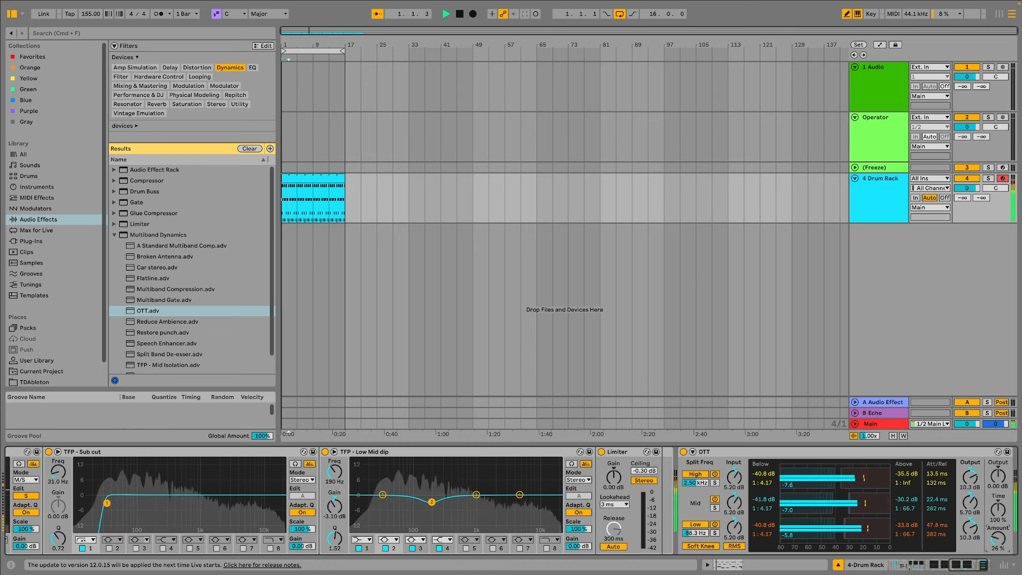
{"action": "left_click_drag", "start_coordinate": [998, 538], "coordinate": [998, 537]}
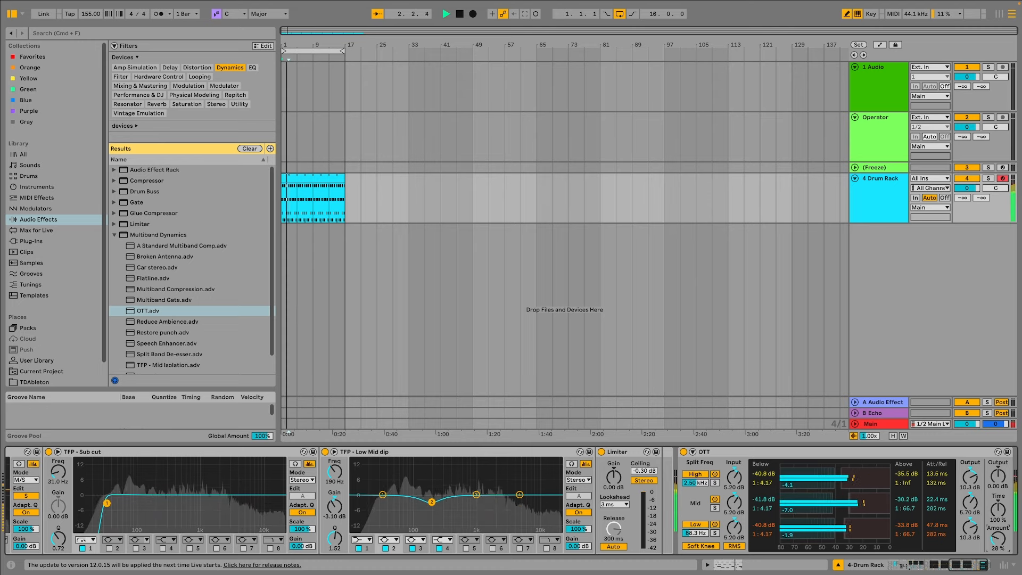
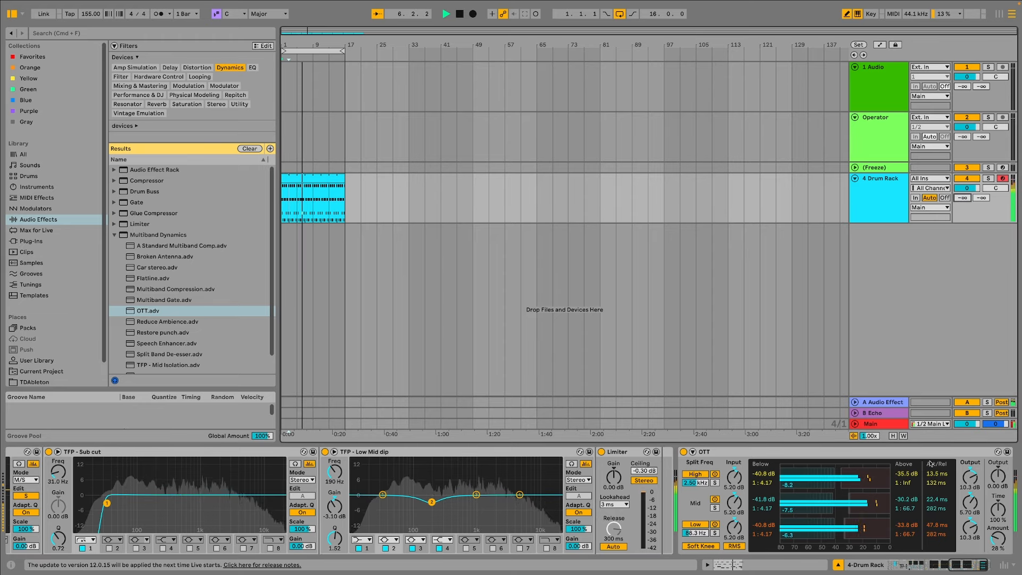
{"action": "mouse_move", "coordinate": [972, 565]}
{"action": "left_mouse_down"}
{"action": "mouse_move", "coordinate": [918, 574]}
{"action": "mouse_move", "coordinate": [974, 568]}
{"action": "left_mouse_up"}
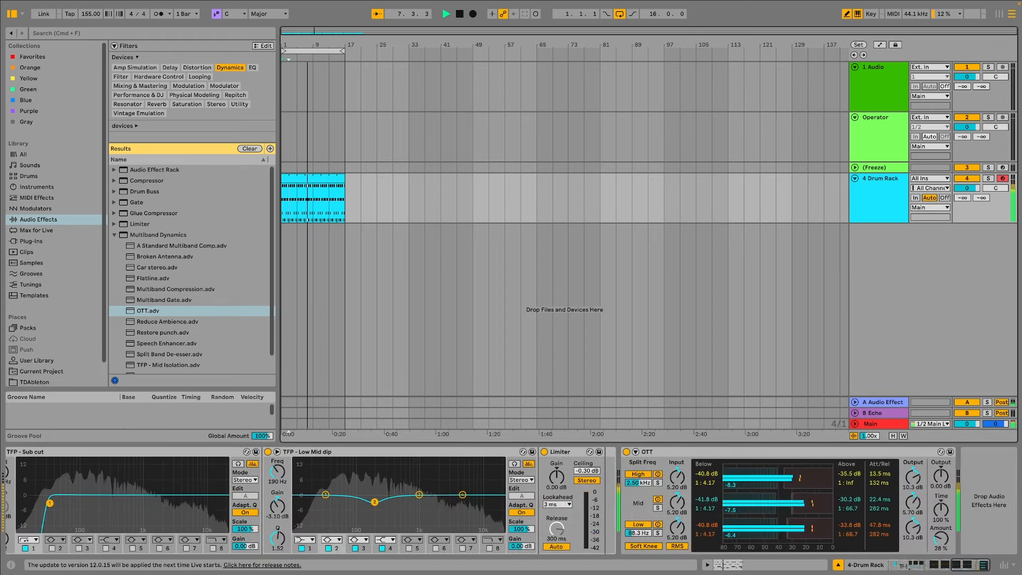
{"action": "key", "text": "space"}
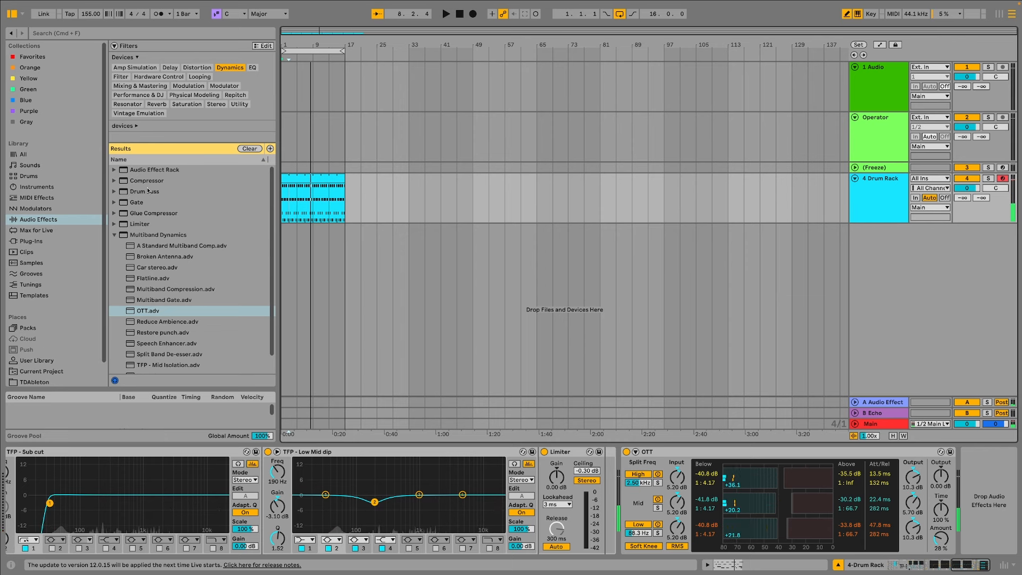
- Add a Drum Buss after OTT with 14% drive, 14% crunch, 19% boom, 0.25 transients and compression enabled, playing the pattern
{"action": "double_click", "coordinate": [144, 192]}
{"action": "key", "text": "space"}
{"action": "mouse_move", "coordinate": [941, 474]}
{"action": "left_mouse_down"}
{"action": "mouse_move", "coordinate": [941, 455]}
{"action": "mouse_move", "coordinate": [944, 478]}
{"action": "left_mouse_up"}
{"action": "left_click", "coordinate": [873, 546]}
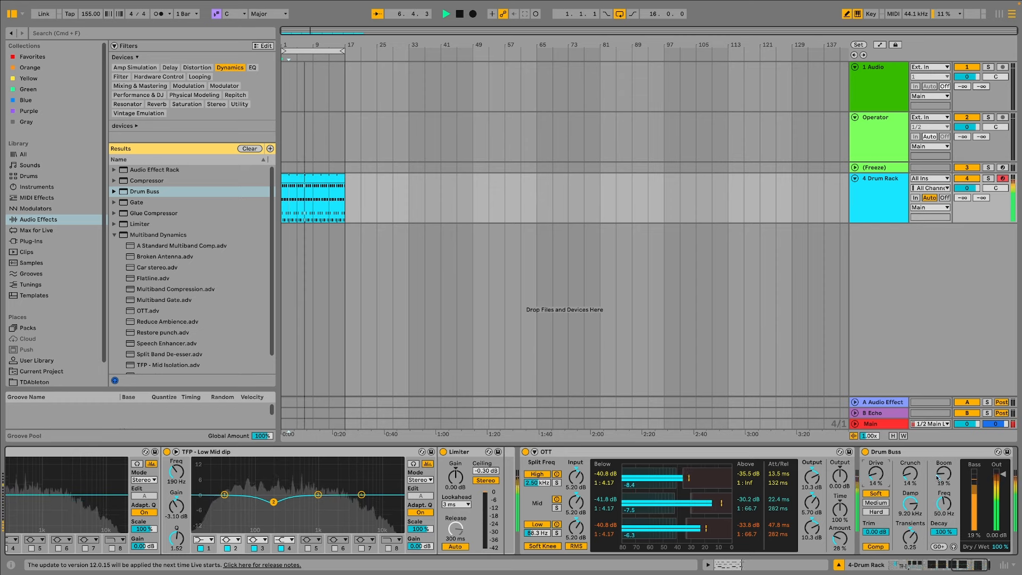
- Lower the Slice 81 Sampler's volume to -10.7 dB and check it briefly in playback
{"action": "left_click", "coordinate": [953, 567]}
{"action": "left_click_drag", "start_coordinate": [952, 567], "coordinate": [905, 568]}
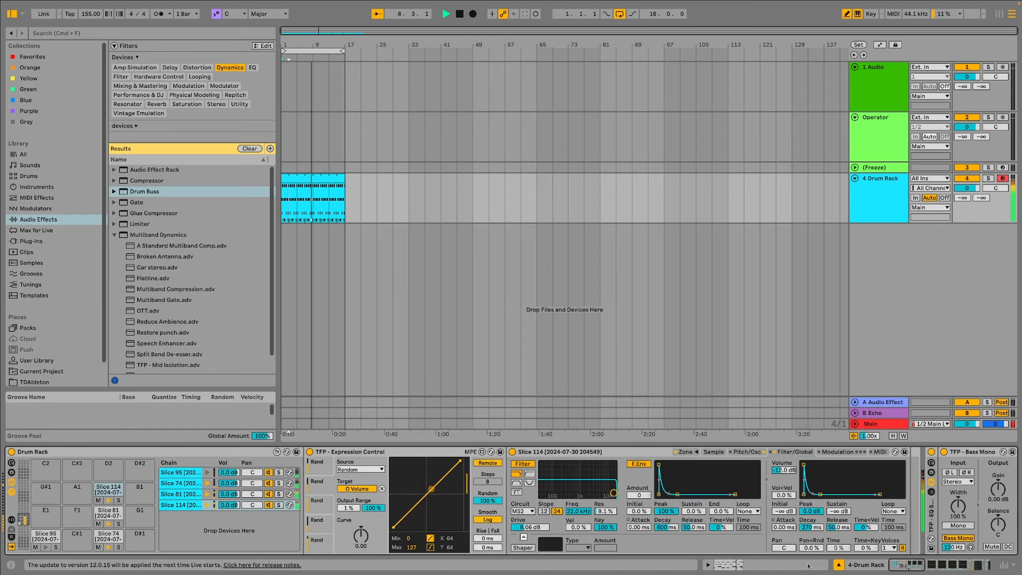
{"action": "left_click", "coordinate": [108, 512]}
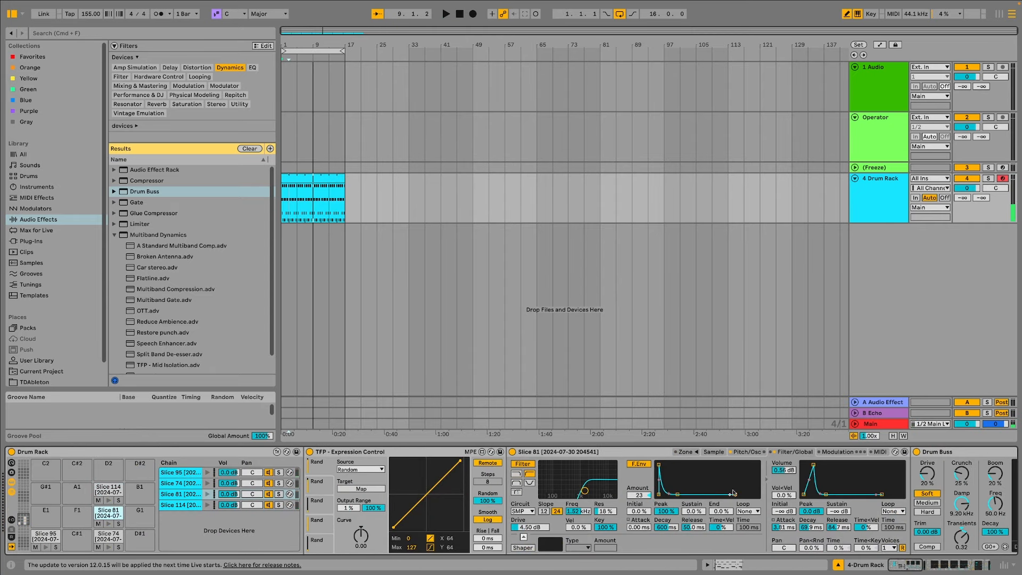
{"action": "key", "text": "space"}
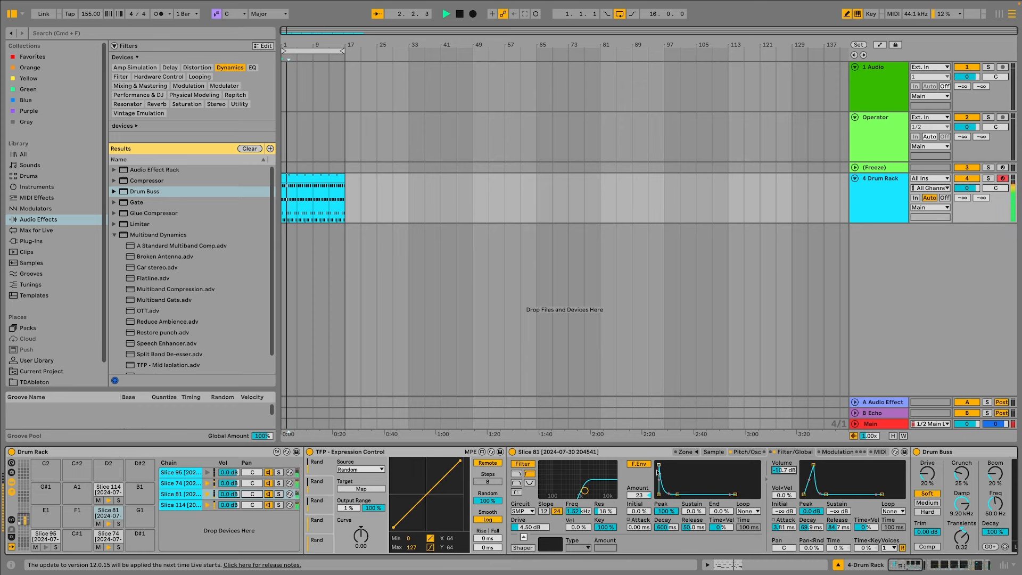
{"action": "key", "text": "space"}
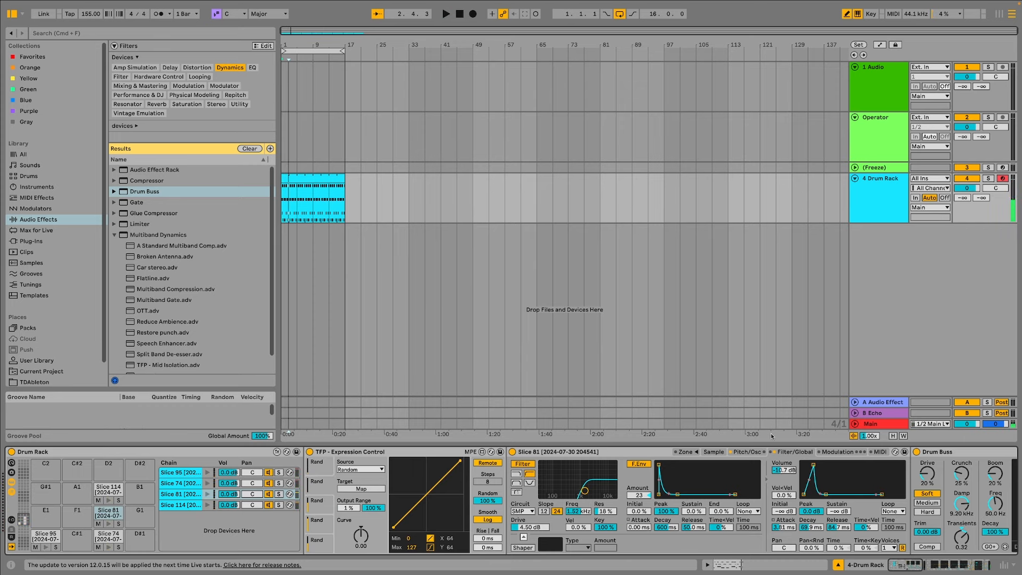
- Map Expression Control's Random source to the Slice 81 Sampler's oscillator volume, play the pattern and return to the Sampler's filter and volume settings
{"action": "left_click", "coordinate": [748, 451]}
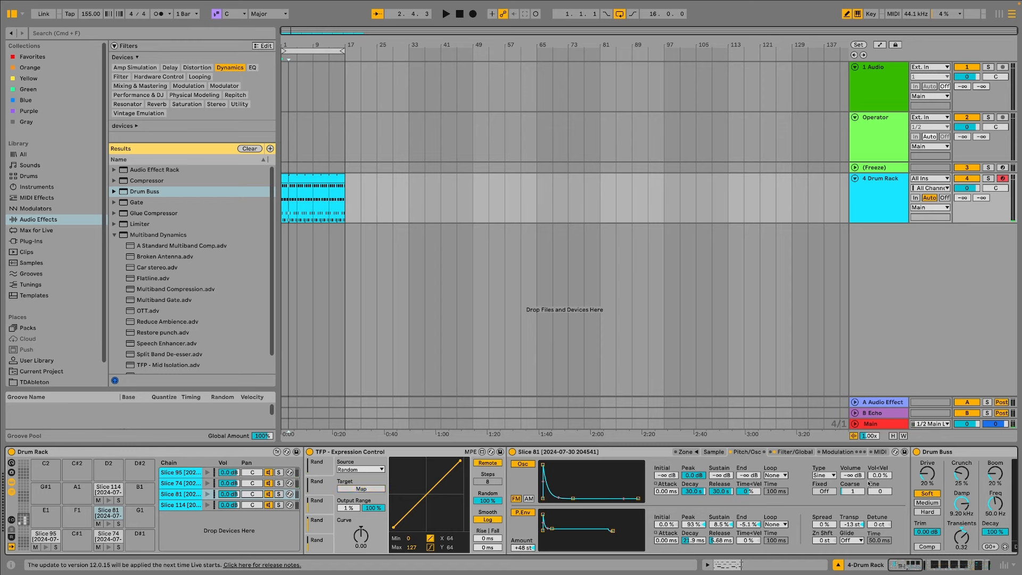
{"action": "left_click", "coordinate": [852, 475]}
{"action": "key", "text": "space"}
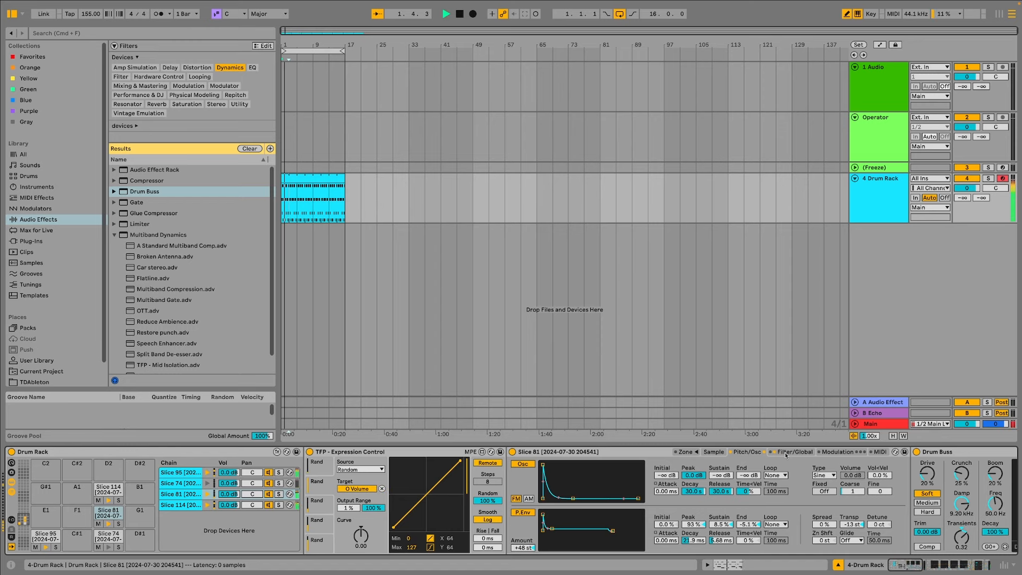
{"action": "left_click", "coordinate": [785, 452]}
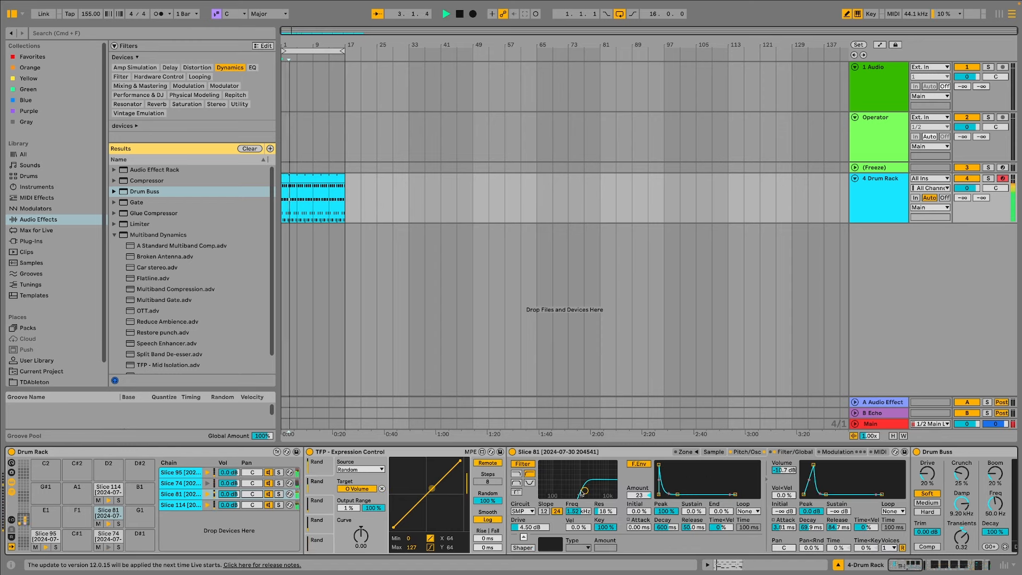
- Raise the transients of the Drum Buss at the end of the track's chain to 0.60, listen along the chain and stop playback
{"action": "left_click", "coordinate": [901, 563]}
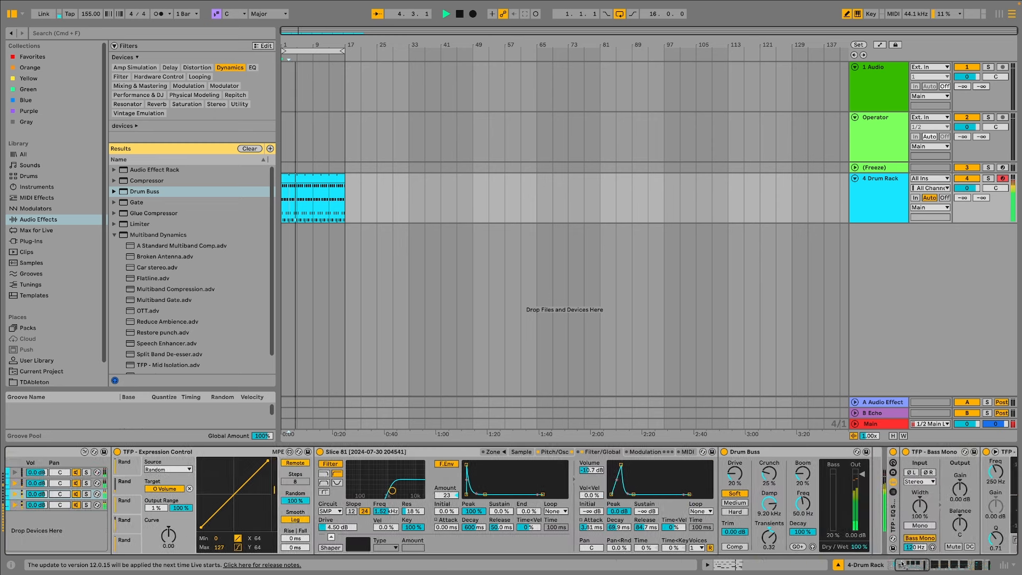
{"action": "left_click_drag", "start_coordinate": [901, 563], "coordinate": [979, 563]}
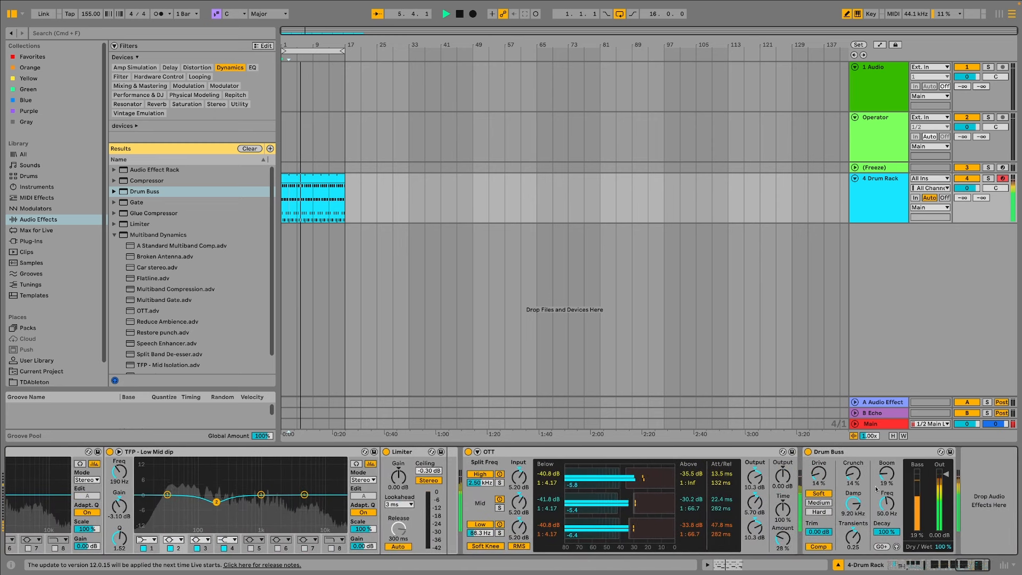
{"action": "left_click_drag", "start_coordinate": [853, 537], "coordinate": [852, 519]}
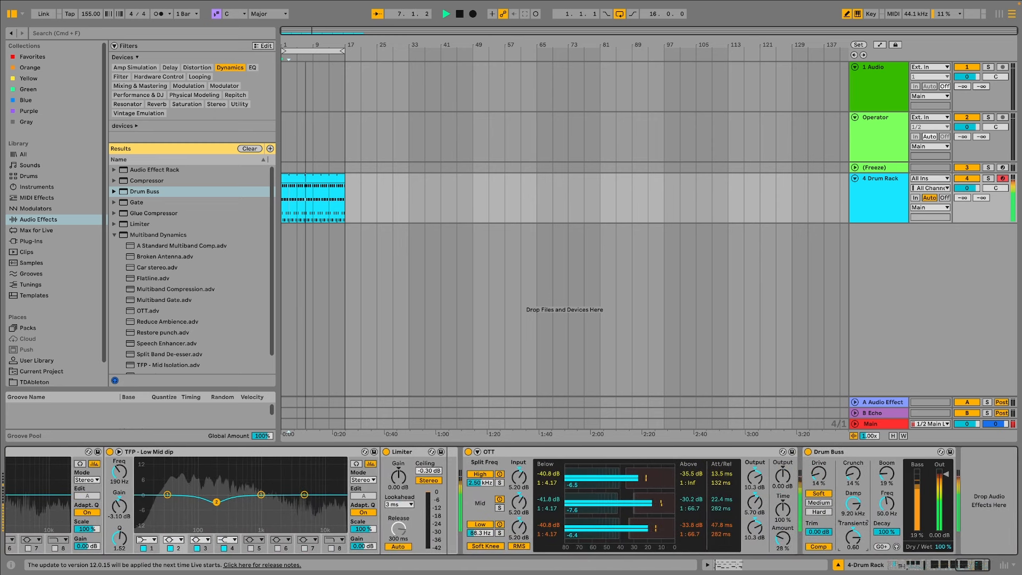
{"action": "left_click", "coordinate": [972, 564]}
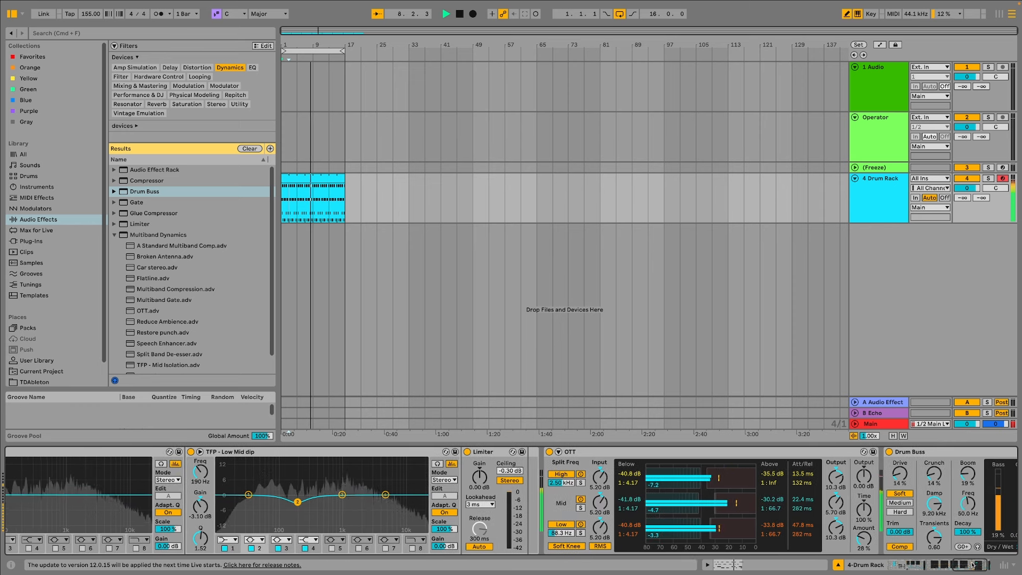
{"action": "left_click_drag", "start_coordinate": [972, 565], "coordinate": [942, 565]}
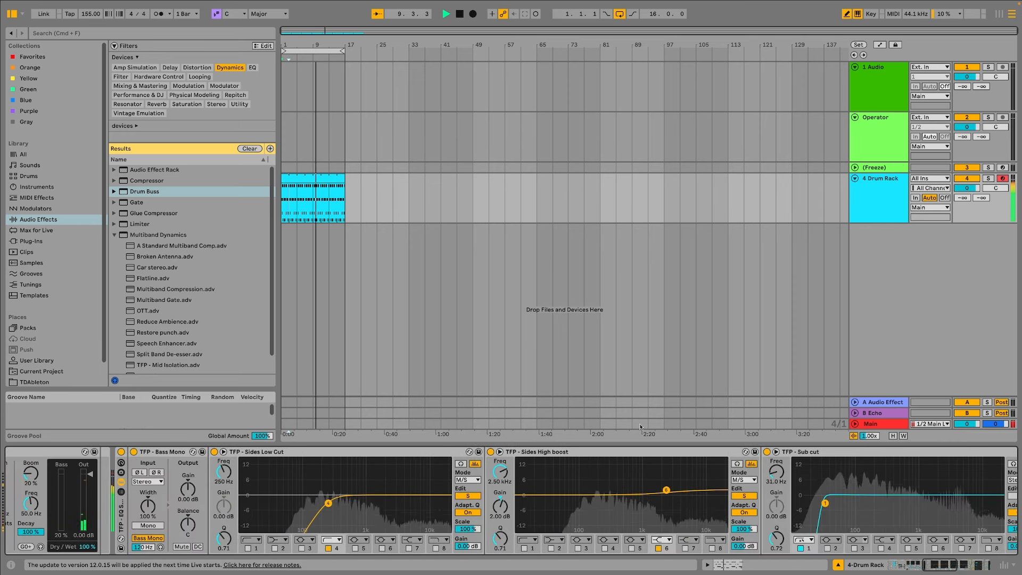
{"action": "key", "text": "space"}
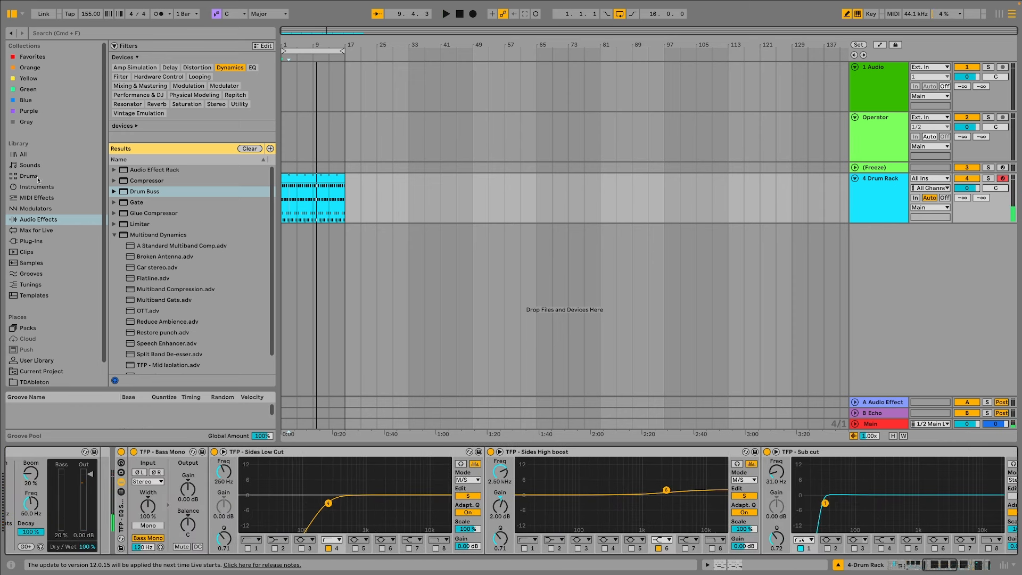
- Create a new track with Granulator III and load the Slice 51 sample from the User Library into it
{"action": "left_click", "coordinate": [47, 187]}
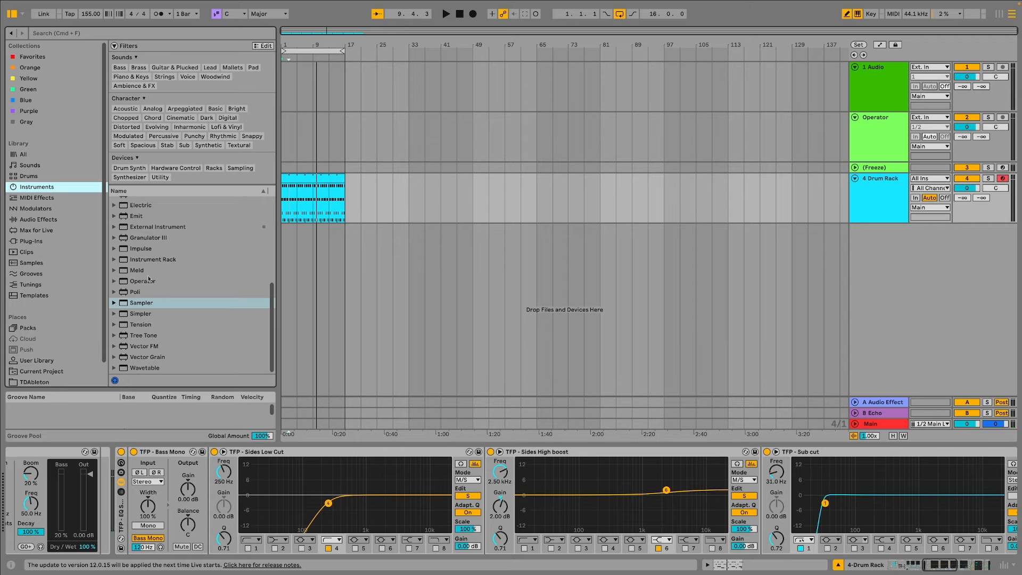
{"action": "left_click_drag", "start_coordinate": [147, 239], "coordinate": [394, 290]}
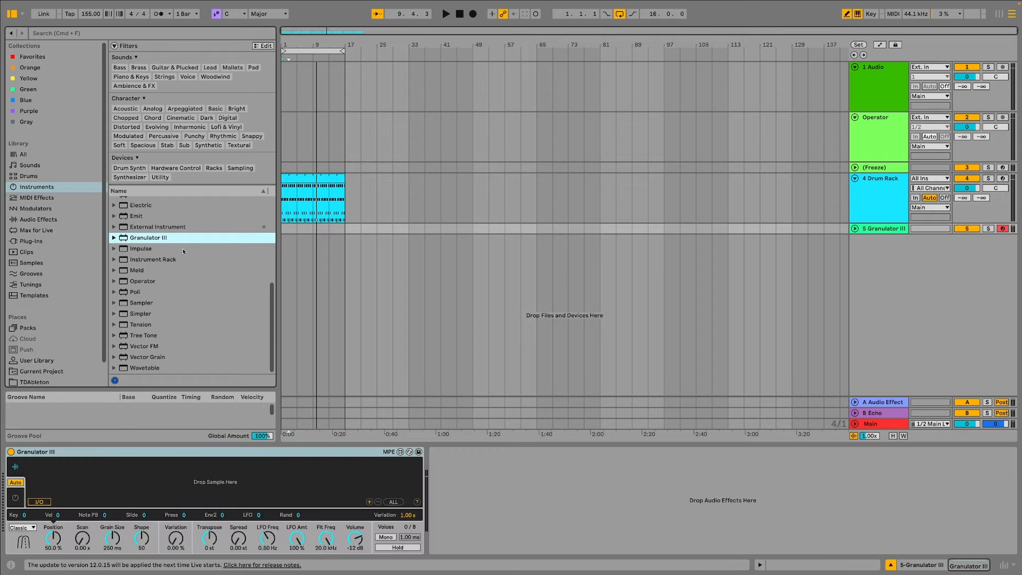
{"action": "left_click", "coordinate": [48, 363]}
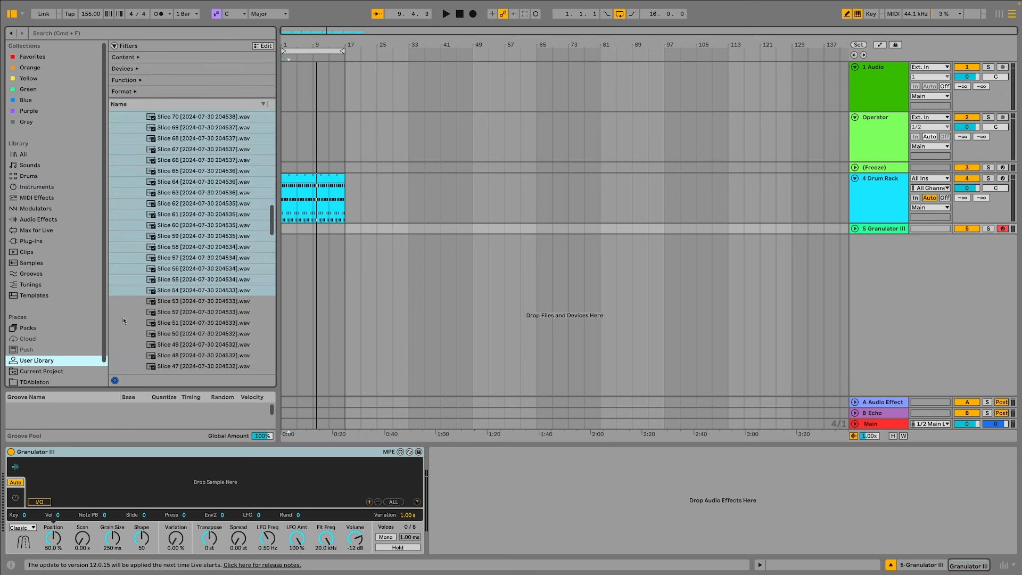
{"action": "left_click", "coordinate": [184, 325]}
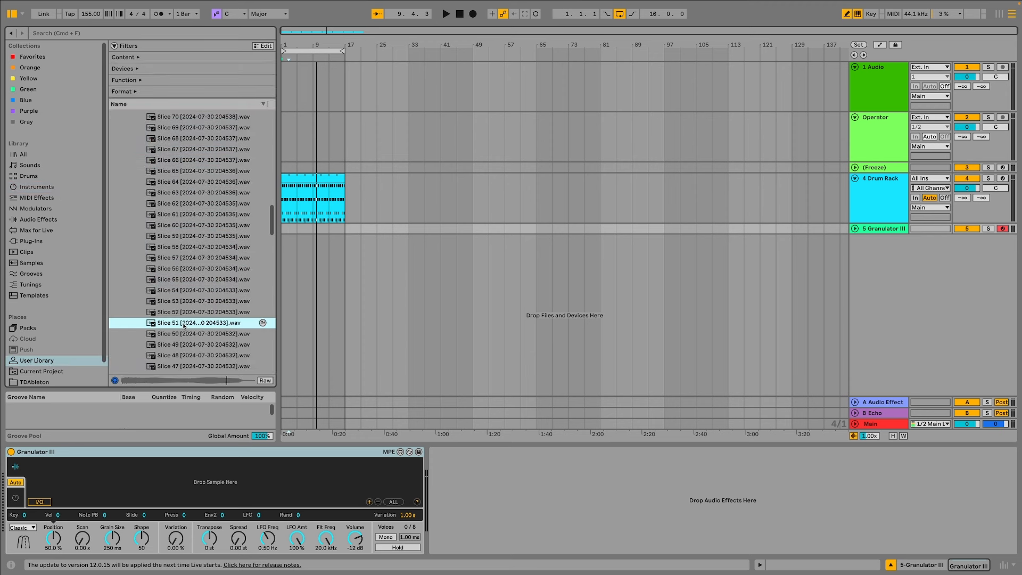
{"action": "left_click_drag", "start_coordinate": [184, 325], "coordinate": [183, 477]}
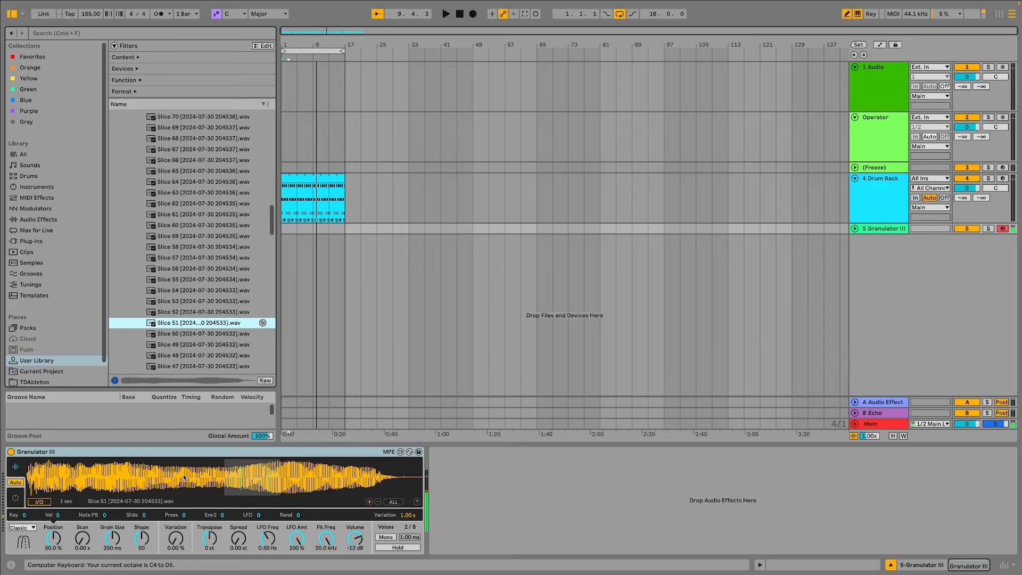
- Set Granulator III's grain position to 23.2% and replace its sample with Slice 62
{"action": "left_click", "coordinate": [146, 470]}
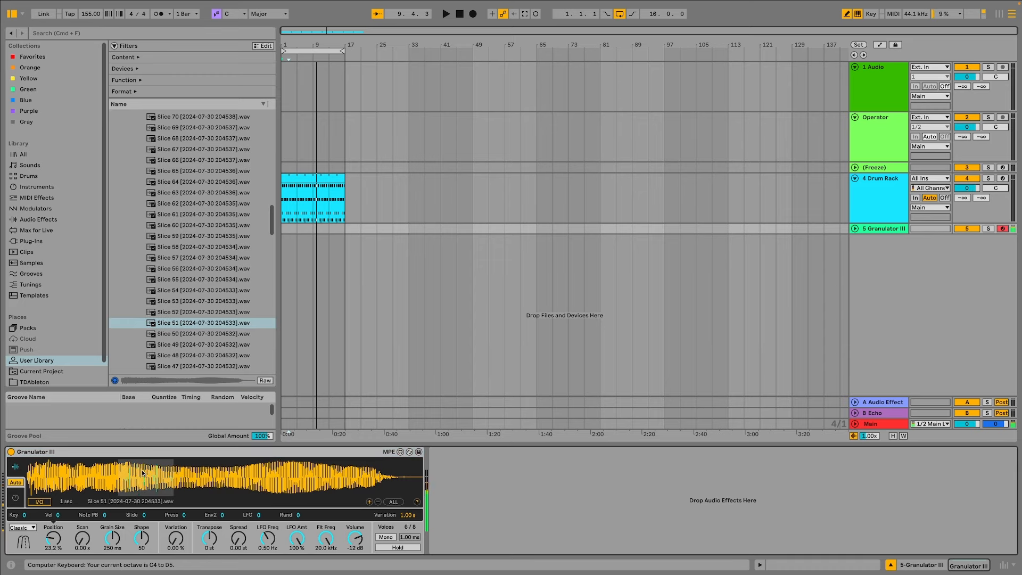
{"action": "left_click_drag", "start_coordinate": [205, 200], "coordinate": [216, 482]}
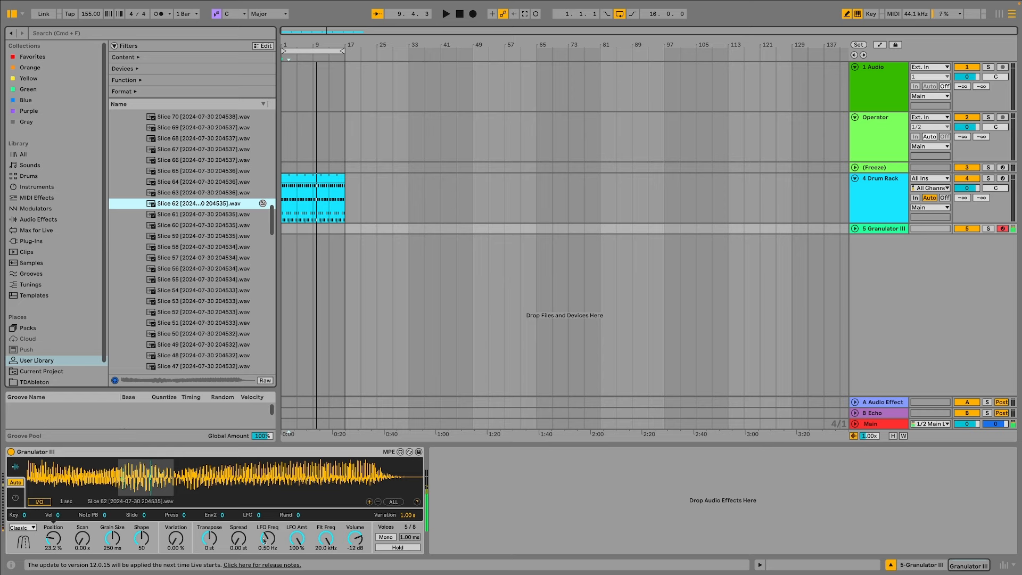
- Shape Granulator III's Envelope 2 with 0.11 ms attack, 9.69 s decay and -inf sustain, modulating a 23.0 Hz filter frequency by 100
{"action": "left_click", "coordinate": [16, 499]}
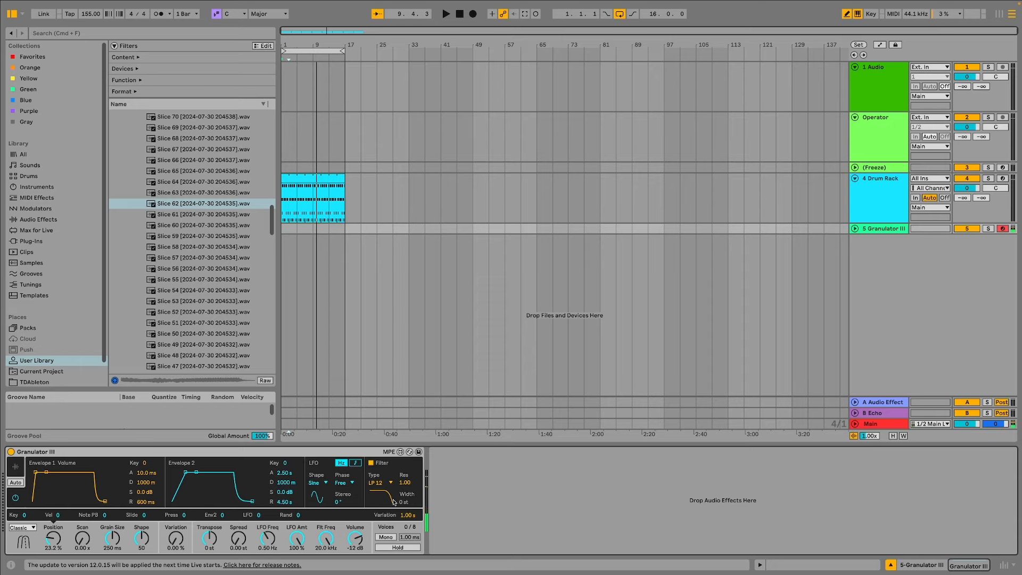
{"action": "left_click_drag", "start_coordinate": [185, 472], "coordinate": [173, 472]}
{"action": "left_click_drag", "start_coordinate": [198, 473], "coordinate": [203, 501]}
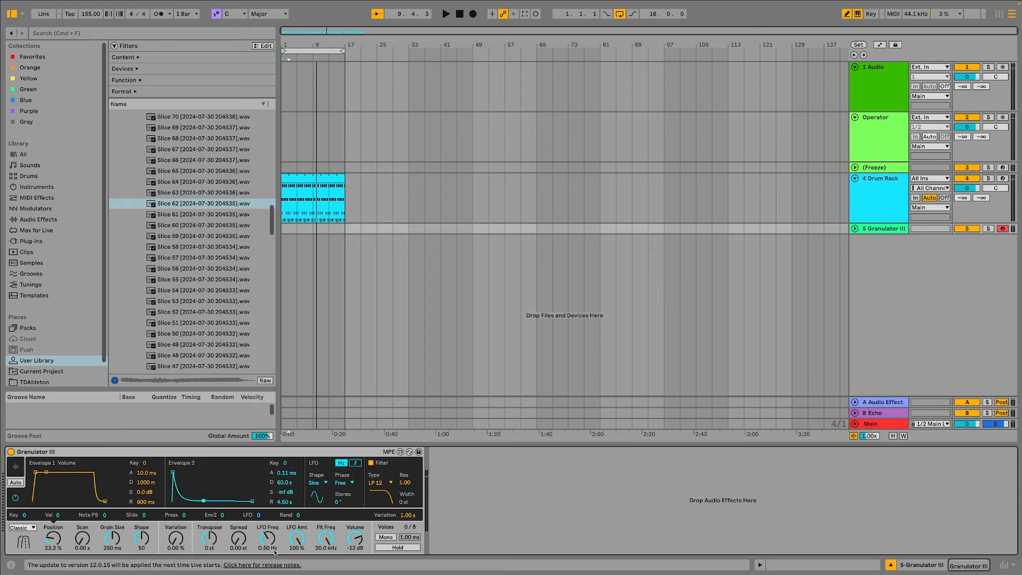
{"action": "left_click", "coordinate": [327, 541]}
{"action": "left_click_drag", "start_coordinate": [204, 501], "coordinate": [193, 500]}
{"action": "left_click_drag", "start_coordinate": [326, 538], "coordinate": [326, 574]}
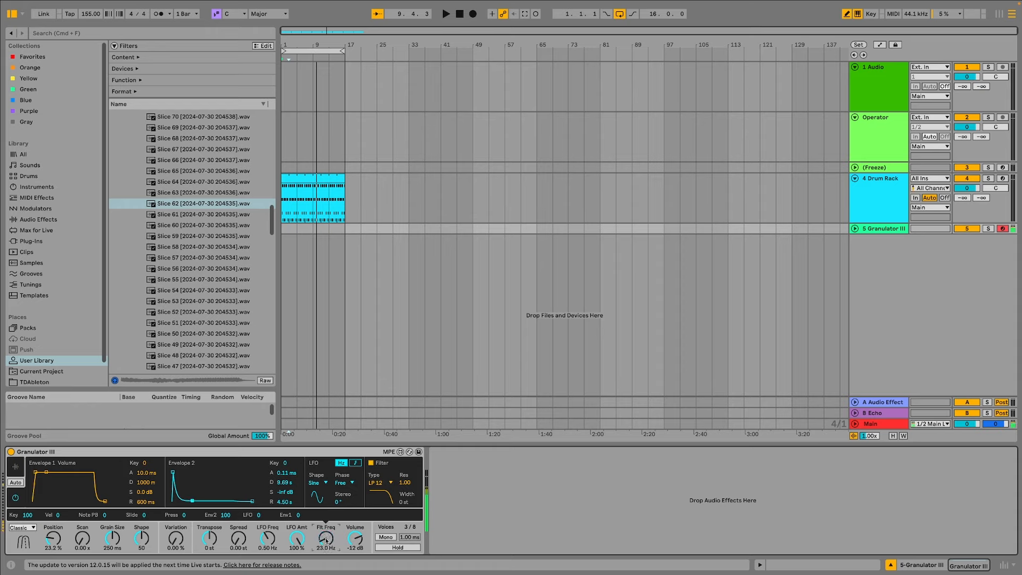
- Set the filter frequency to 60.8 Hz with resonance 5.61, reduce its Envelope 2 modulation to 28 and shorten that envelope's decay to 405 ms
{"action": "mouse_move", "coordinate": [326, 538]}
{"action": "left_mouse_down"}
{"action": "mouse_move", "coordinate": [326, 556]}
{"action": "mouse_move", "coordinate": [327, 536]}
{"action": "left_mouse_up"}
{"action": "left_click_drag", "start_coordinate": [405, 482], "coordinate": [404, 468]}
{"action": "left_click_drag", "start_coordinate": [225, 515], "coordinate": [186, 504]}
{"action": "left_click", "coordinate": [221, 516]}
{"action": "key", "text": "z"}
{"action": "key", "text": "x"}
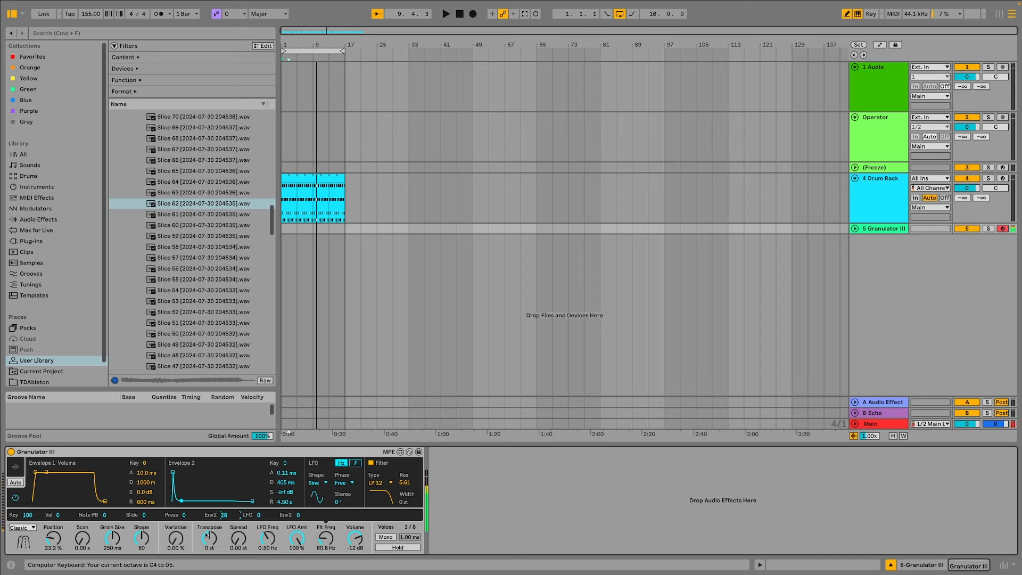
- Transpose Granulator III to -12 st and lower the computer keyboard's octave to C3–D4
{"action": "left_click", "coordinate": [209, 536]}
{"action": "mouse_move", "coordinate": [209, 536]}
{"action": "left_mouse_down"}
{"action": "mouse_move", "coordinate": [214, 561]}
{"action": "mouse_move", "coordinate": [214, 521]}
{"action": "left_mouse_up"}
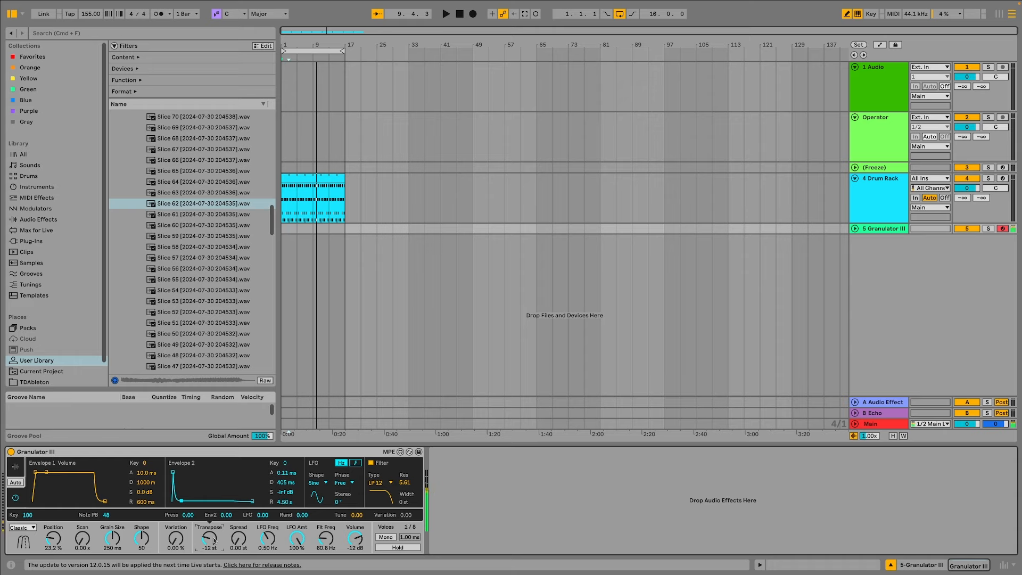
{"action": "key", "text": "z"}
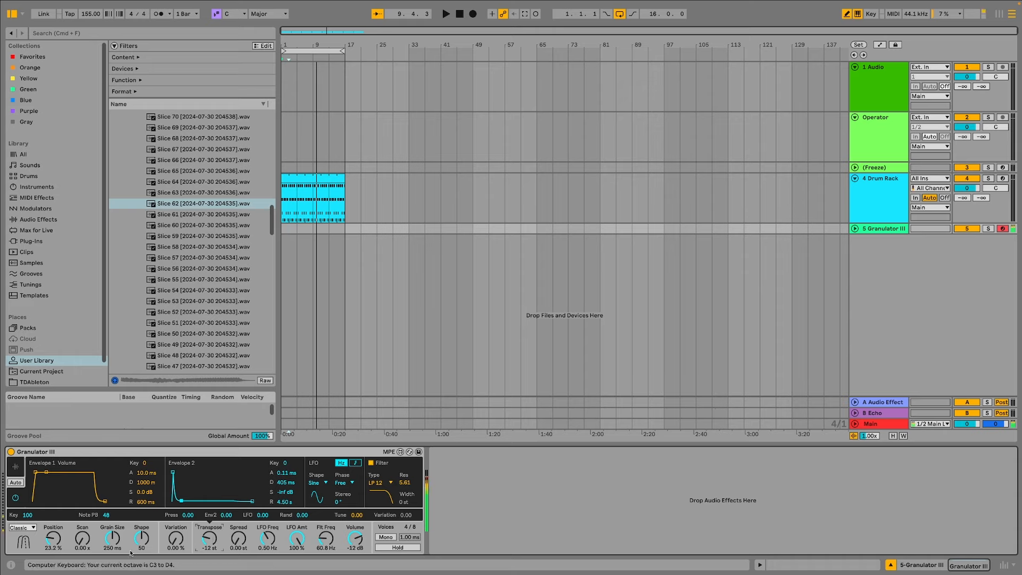
- Move the grain position in the Slice 62 waveform to 6.73% and set the filter frequency to 90.9 Hz
{"action": "left_click", "coordinate": [15, 468]}
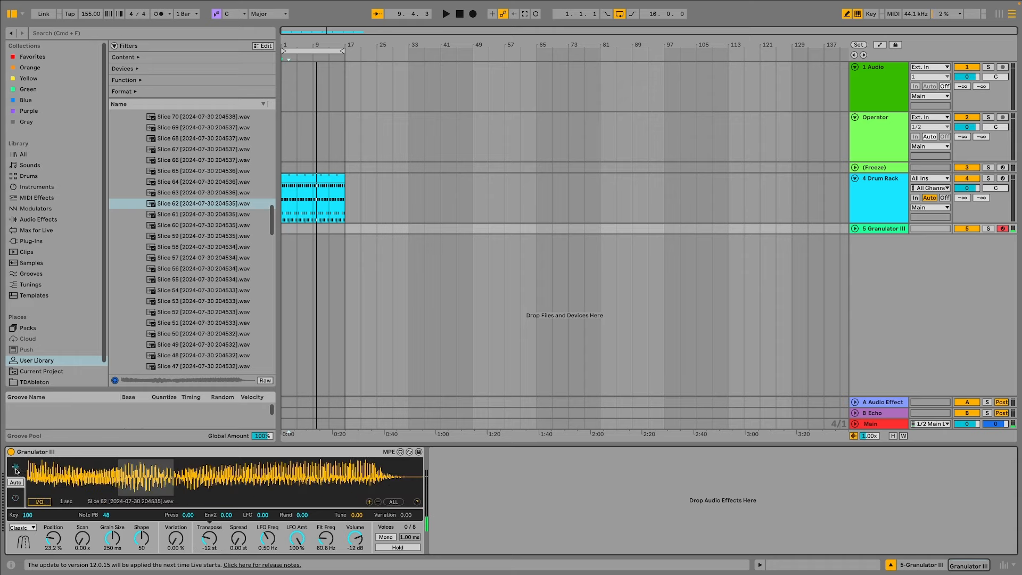
{"action": "left_click_drag", "start_coordinate": [175, 479], "coordinate": [106, 462]}
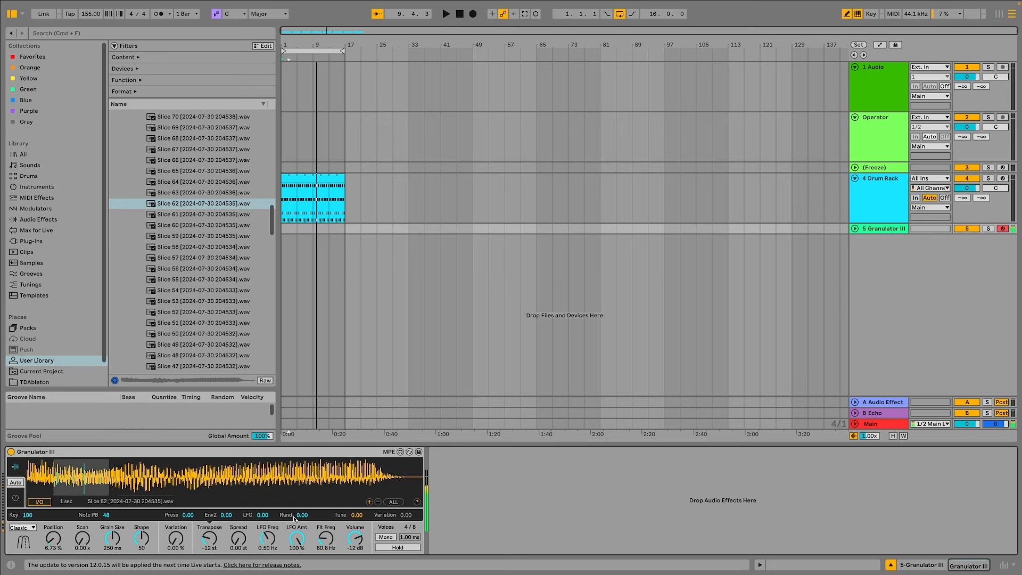
{"action": "mouse_move", "coordinate": [322, 537]}
{"action": "left_mouse_down"}
{"action": "mouse_move", "coordinate": [322, 527]}
{"action": "mouse_move", "coordinate": [324, 539]}
{"action": "left_mouse_up"}
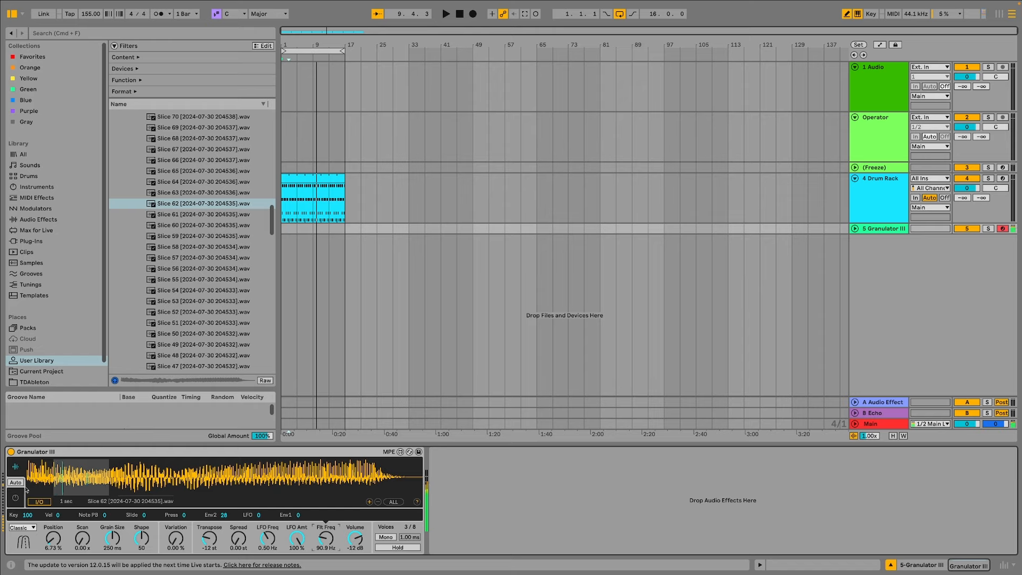
- Try the HP+No and LP+No filter types in Granulator III and settle on LP 24
{"action": "left_click", "coordinate": [16, 495]}
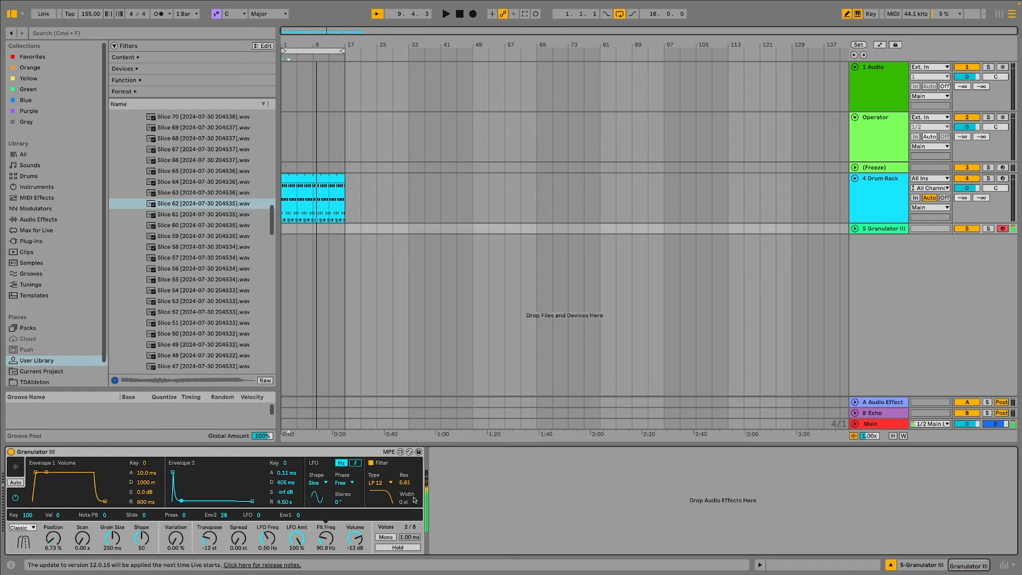
{"action": "left_click", "coordinate": [379, 482]}
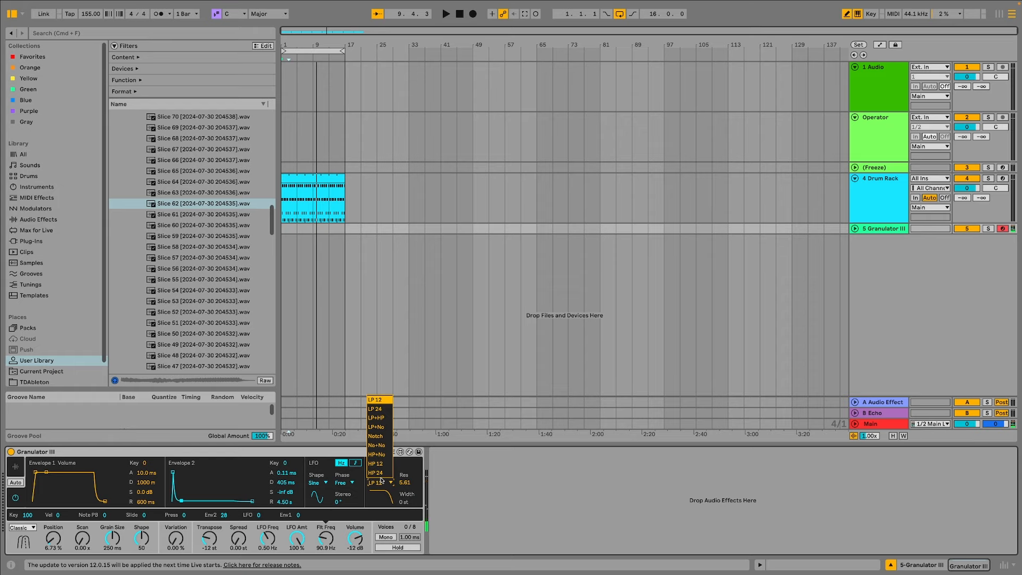
{"action": "left_click", "coordinate": [380, 455]}
{"action": "left_click", "coordinate": [379, 483]}
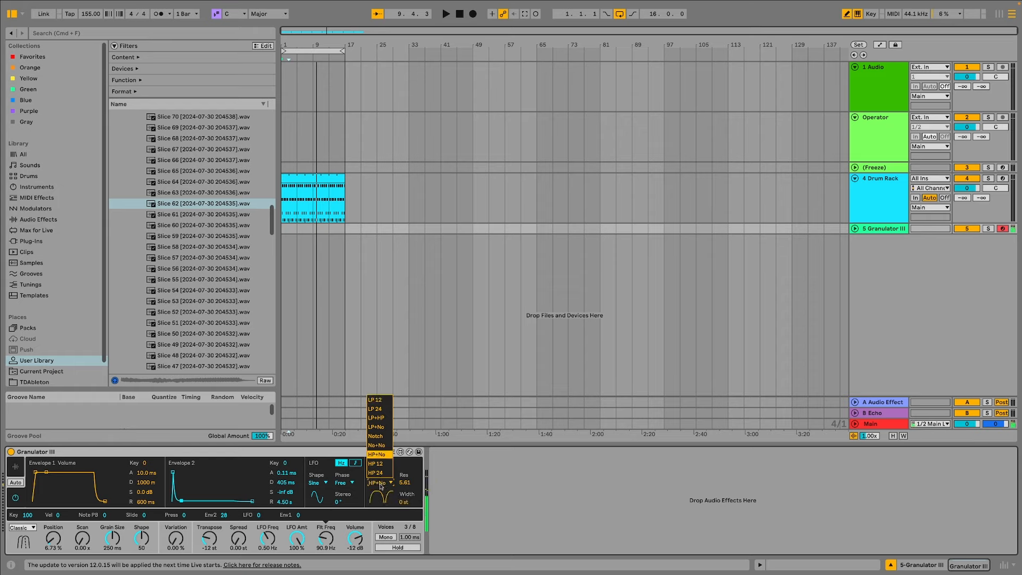
{"action": "left_click", "coordinate": [380, 428]}
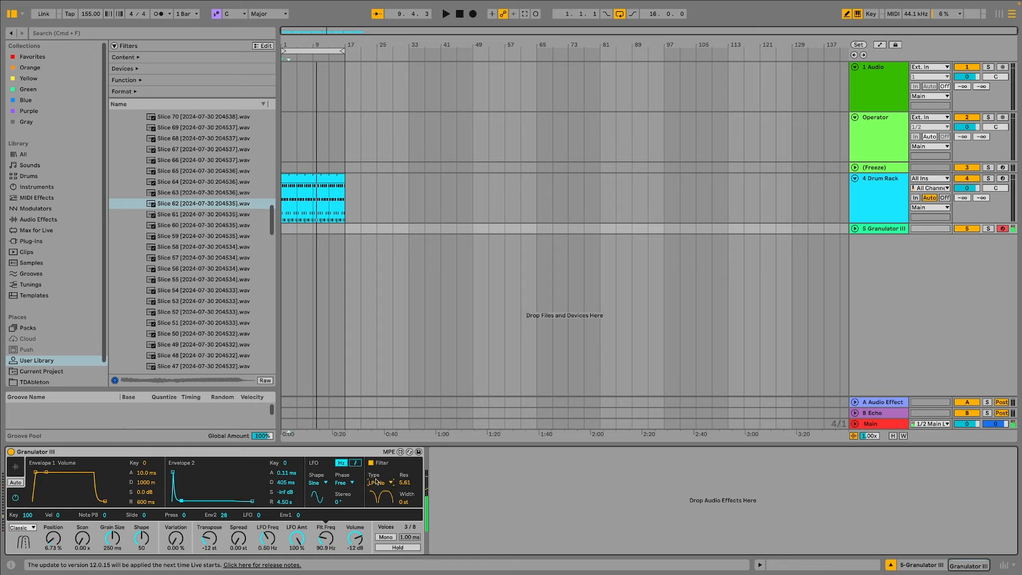
{"action": "left_click", "coordinate": [379, 482]}
{"action": "left_click", "coordinate": [379, 408]}
- Audition slices 60 and 73, load Slice 73 into Granulator III and set the filter frequency to 237 Hz
{"action": "left_click", "coordinate": [202, 225]}
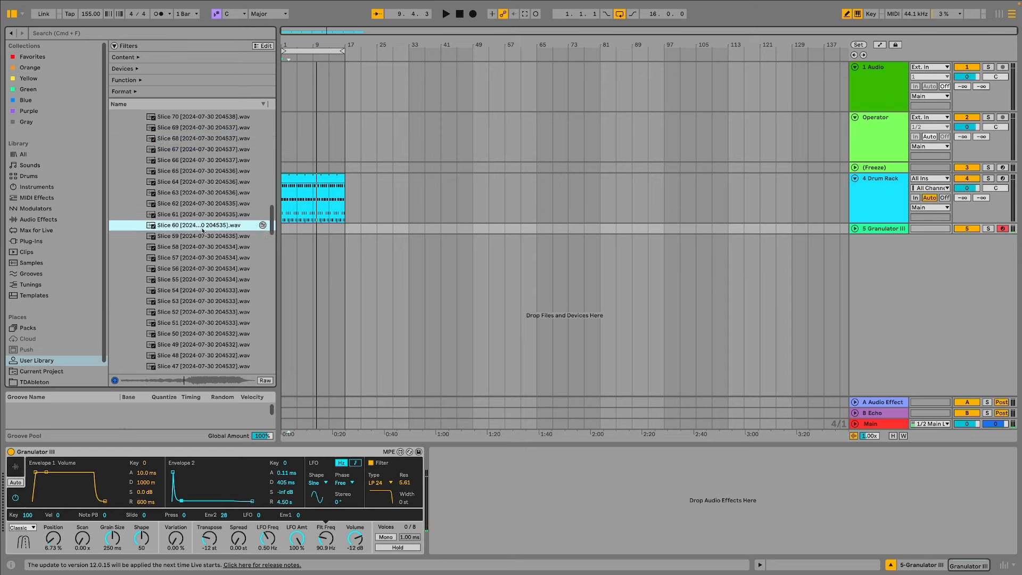
{"action": "scroll", "coordinate": [216, 236], "scroll_direction": "up", "scroll_amount": 4}
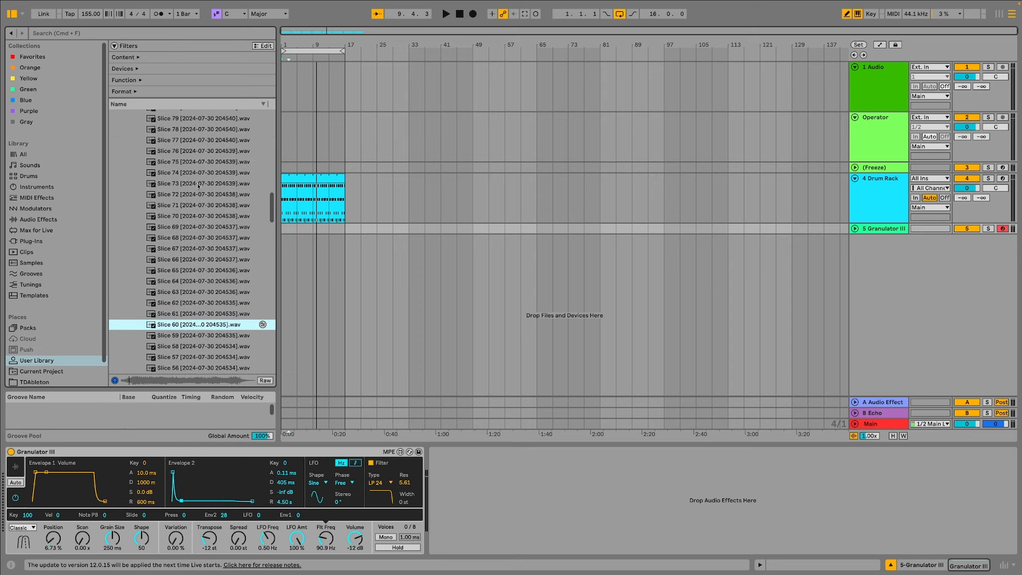
{"action": "left_click", "coordinate": [200, 184]}
{"action": "scroll", "coordinate": [197, 213], "scroll_direction": "up", "scroll_amount": 3}
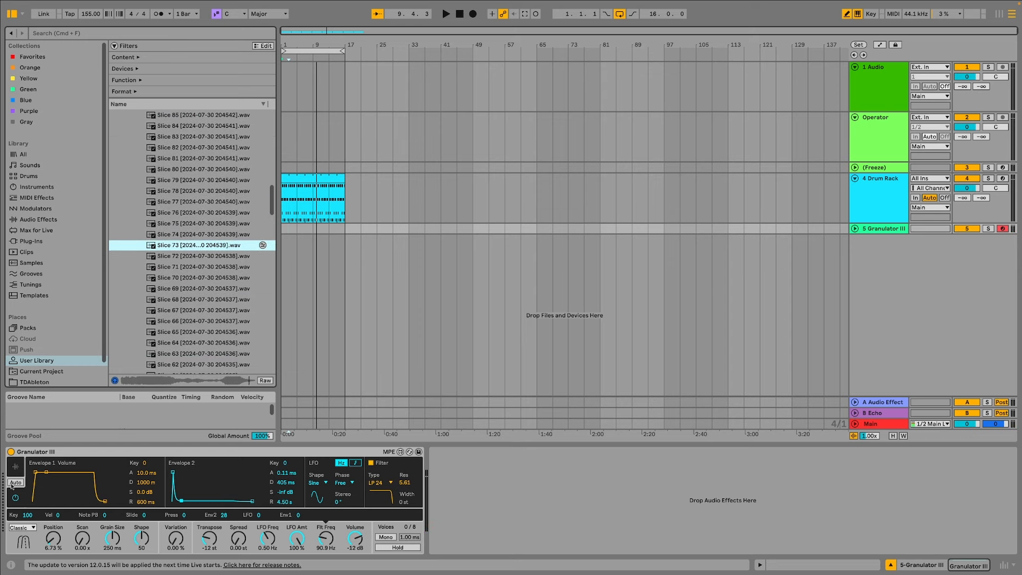
{"action": "left_click", "coordinate": [20, 471]}
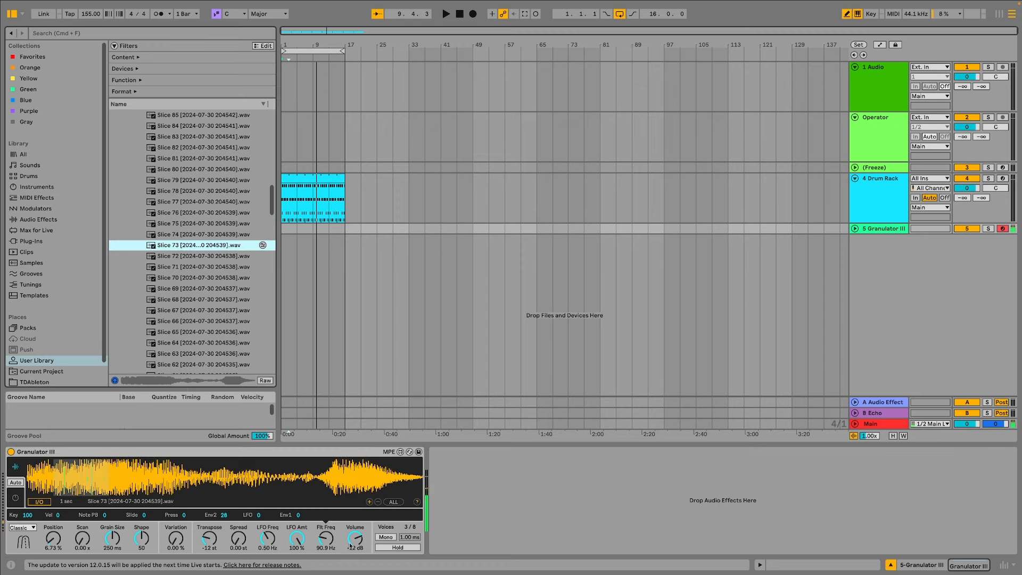
{"action": "left_click_drag", "start_coordinate": [325, 538], "coordinate": [326, 536]}
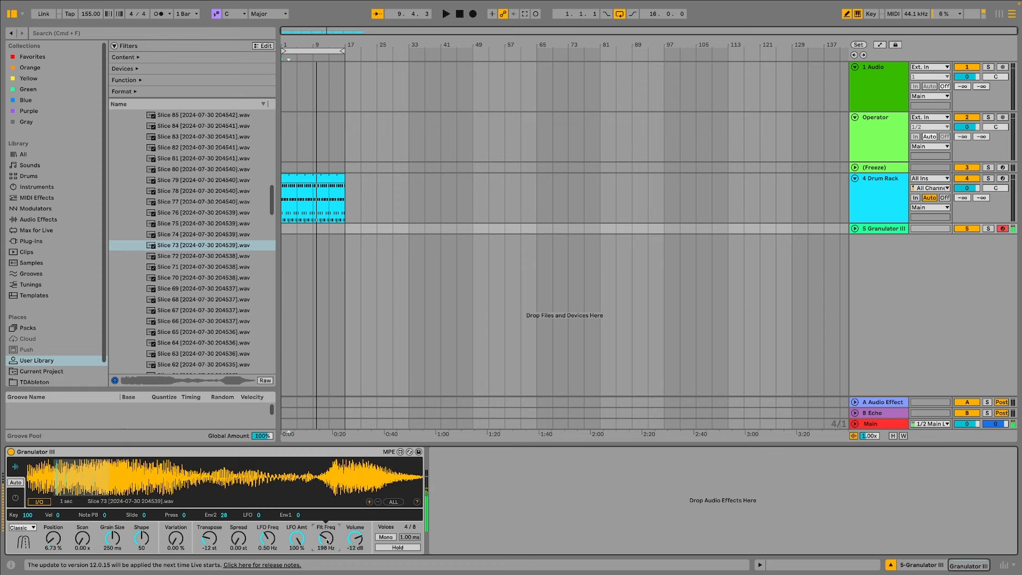
{"action": "left_click_drag", "start_coordinate": [325, 538], "coordinate": [328, 543]}
- Add a Roar distortion after Granulator III with its shaper amount at 39% and filter frequency at 20.0 kHz
{"action": "left_click", "coordinate": [41, 192]}
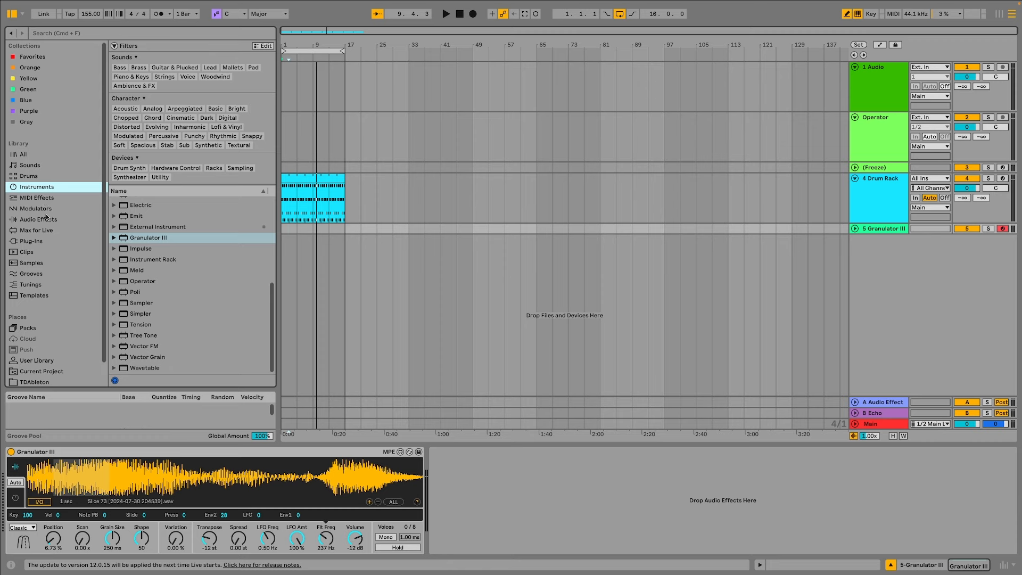
{"action": "left_click", "coordinate": [48, 220]}
{"action": "left_click", "coordinate": [197, 67]}
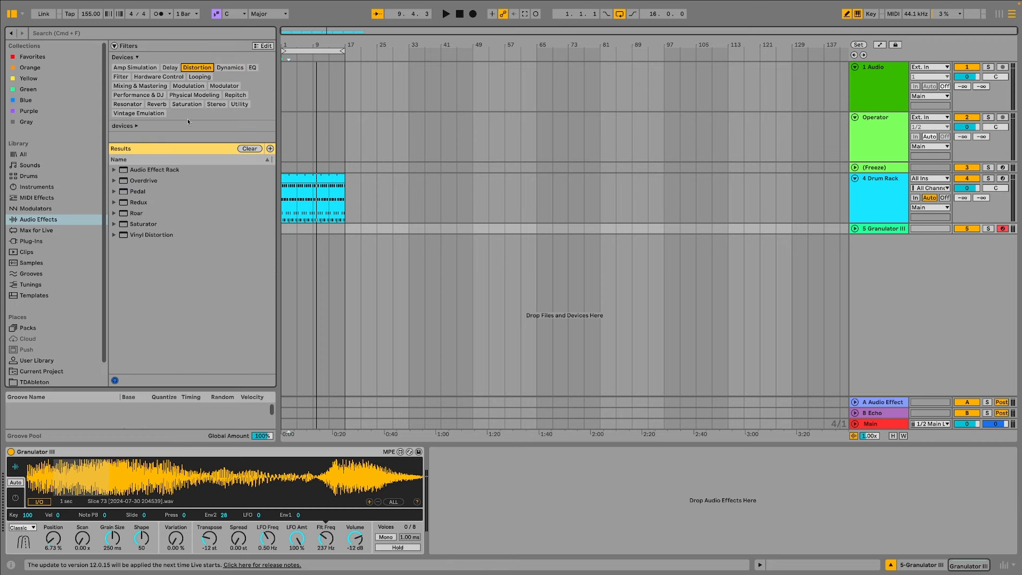
{"action": "double_click", "coordinate": [146, 212]}
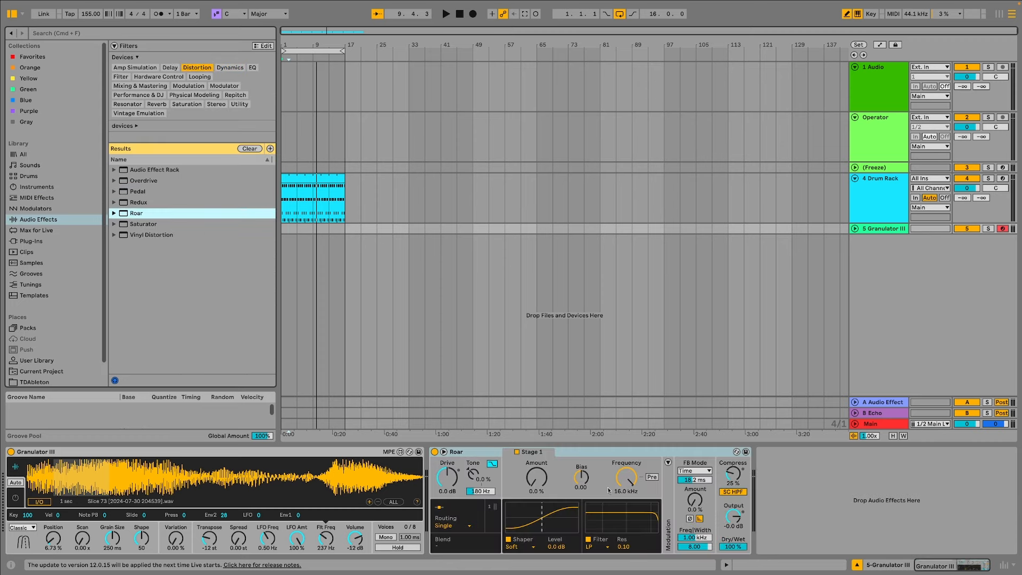
{"action": "mouse_move", "coordinate": [542, 479]}
{"action": "left_mouse_down"}
{"action": "mouse_move", "coordinate": [543, 457]}
{"action": "mouse_move", "coordinate": [539, 485]}
{"action": "left_mouse_up"}
{"action": "mouse_move", "coordinate": [626, 478]}
{"action": "left_mouse_down"}
{"action": "mouse_move", "coordinate": [626, 538]}
{"action": "mouse_move", "coordinate": [626, 473]}
{"action": "left_mouse_up"}
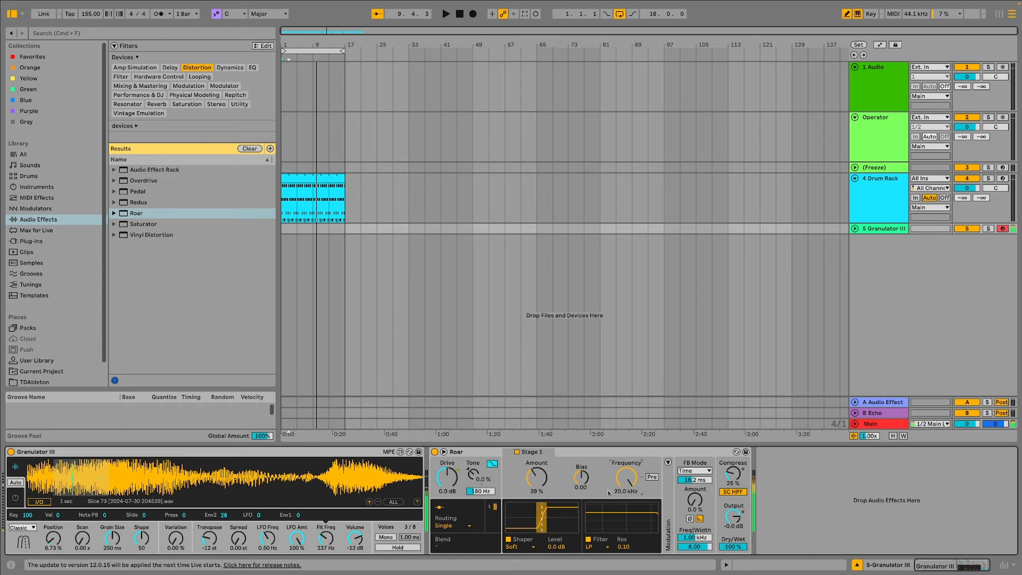
- Set Granulator III's filter frequency to 74.3 Hz with Envelope 2 modulation of 40, and shorten that envelope's attack to 0.01 ms
{"action": "left_click_drag", "start_coordinate": [326, 539], "coordinate": [326, 527]}
{"action": "left_click_drag", "start_coordinate": [226, 514], "coordinate": [225, 477]}
{"action": "left_click", "coordinate": [15, 498]}
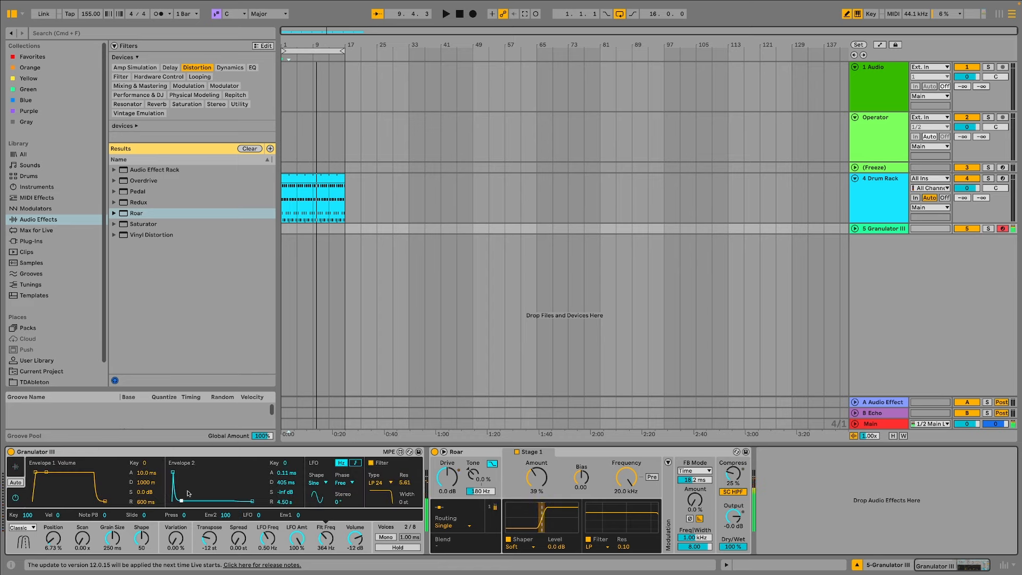
{"action": "left_click_drag", "start_coordinate": [173, 472], "coordinate": [171, 472]}
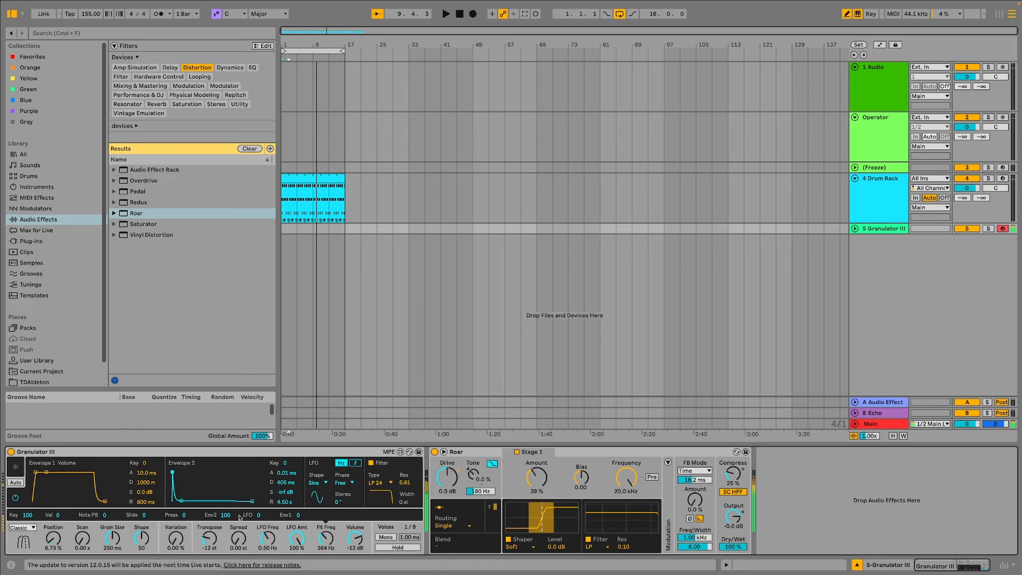
{"action": "left_click_drag", "start_coordinate": [327, 540], "coordinate": [327, 541]}
{"action": "left_click_drag", "start_coordinate": [330, 540], "coordinate": [327, 539]}
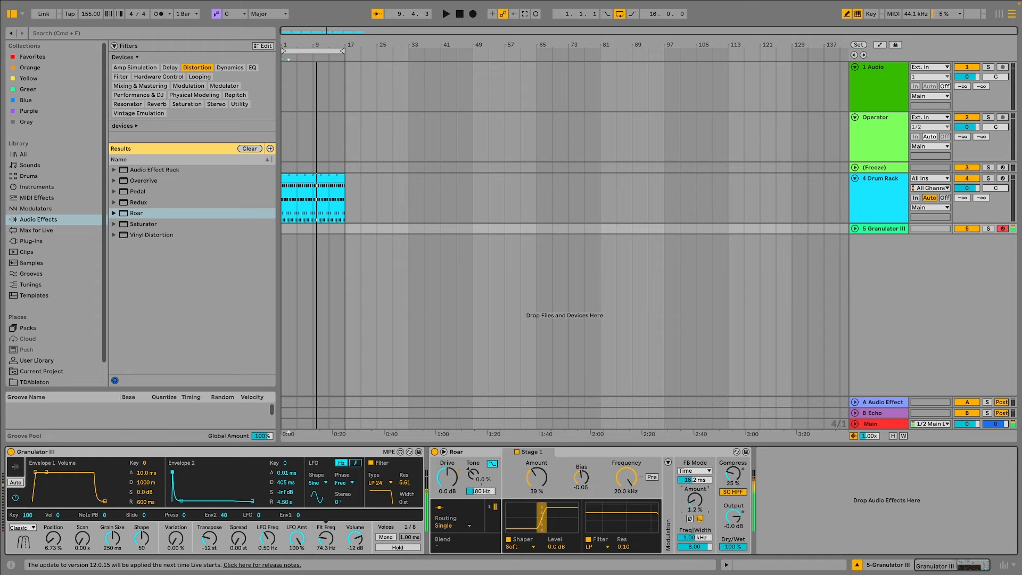
- Set Roar's feedback to 18% with a 1.00 ms time and a 546 Hz frequency
{"action": "left_click_drag", "start_coordinate": [701, 481], "coordinate": [701, 501]}
{"action": "left_click_drag", "start_coordinate": [695, 537], "coordinate": [695, 548]}
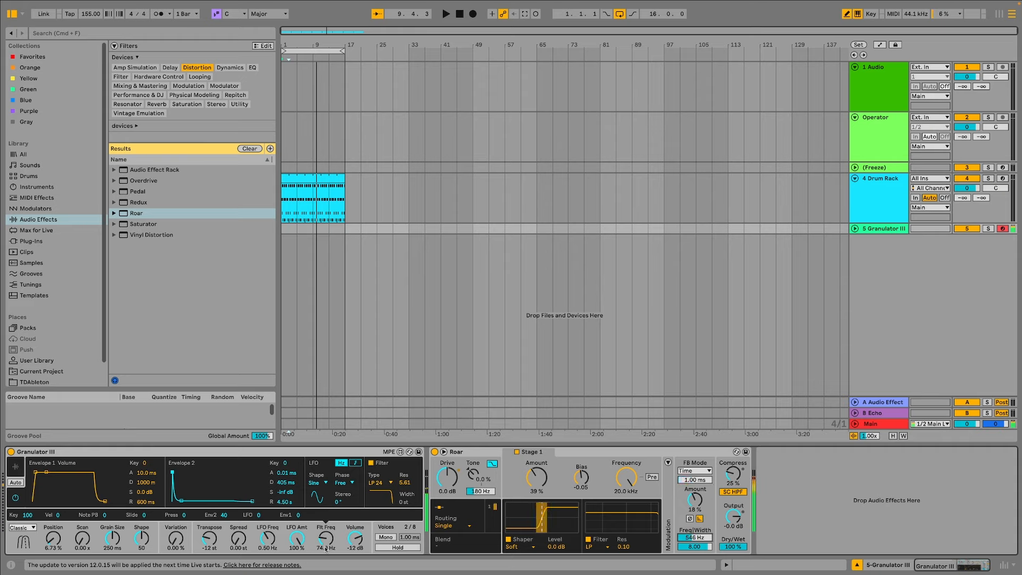
- Set Granulator III's filter to 395 Hz with resonance 3.03, and Envelope 1 to 0.00 ms attack, 1.45 s decay and -inf sustain
{"action": "left_click_drag", "start_coordinate": [405, 483], "coordinate": [405, 494]}
{"action": "left_click_drag", "start_coordinate": [326, 545], "coordinate": [326, 529]}
{"action": "left_click_drag", "start_coordinate": [46, 472], "coordinate": [47, 503]}
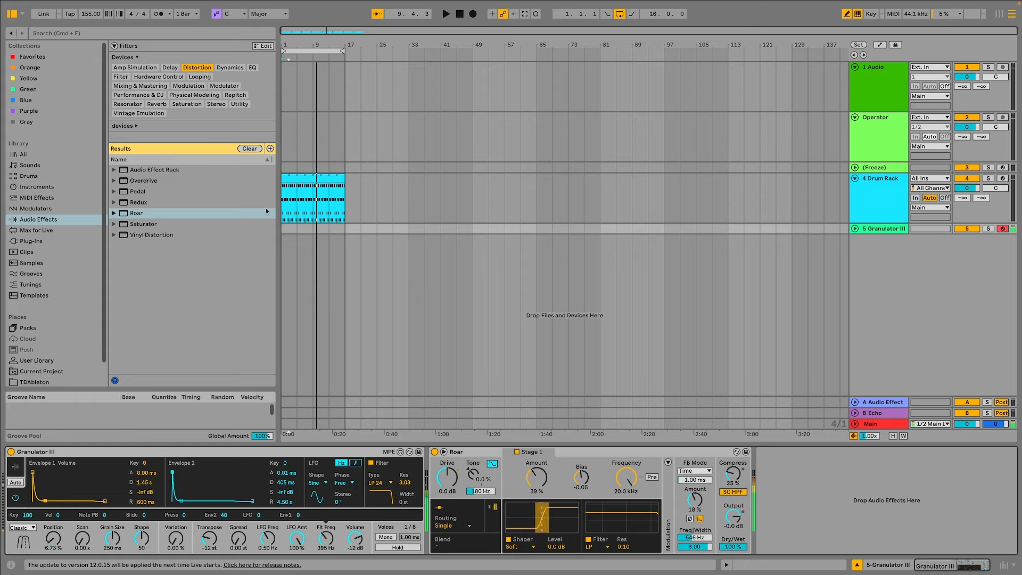
- Create an eight-bar MIDI clip at the start of the Granulator III track and draw 1/16 notes C3 and F3 on its first beat
{"action": "left_click", "coordinate": [305, 231]}
{"action": "left_click_drag", "start_coordinate": [304, 229], "coordinate": [281, 229]}
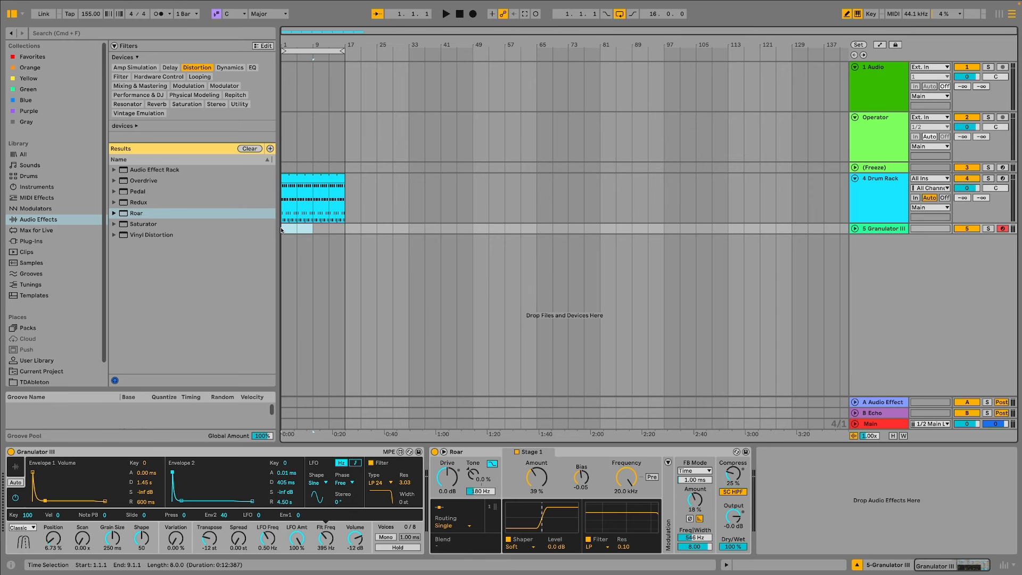
{"action": "key", "text": "super+shift+m"}
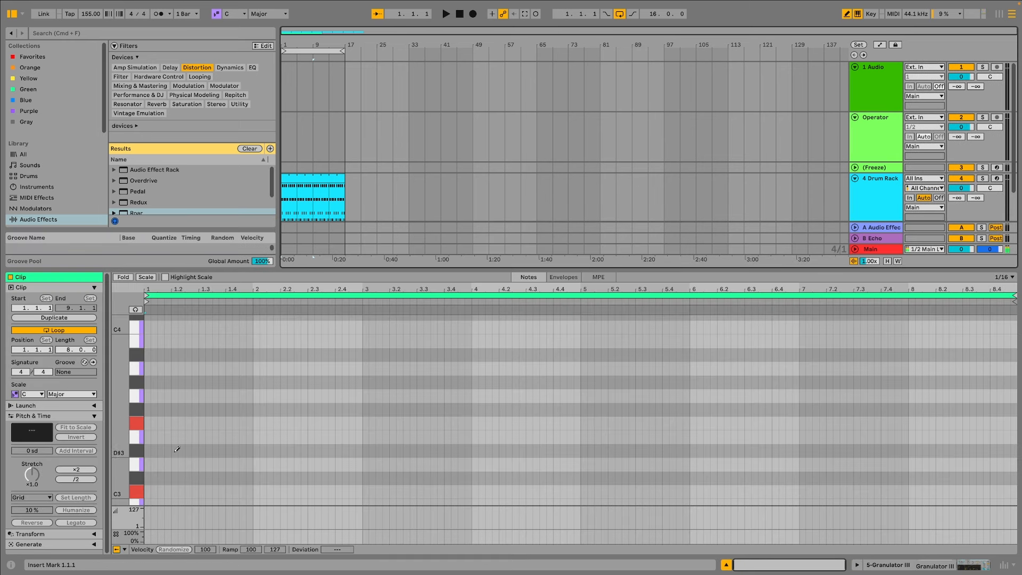
{"action": "left_click", "coordinate": [149, 488]}
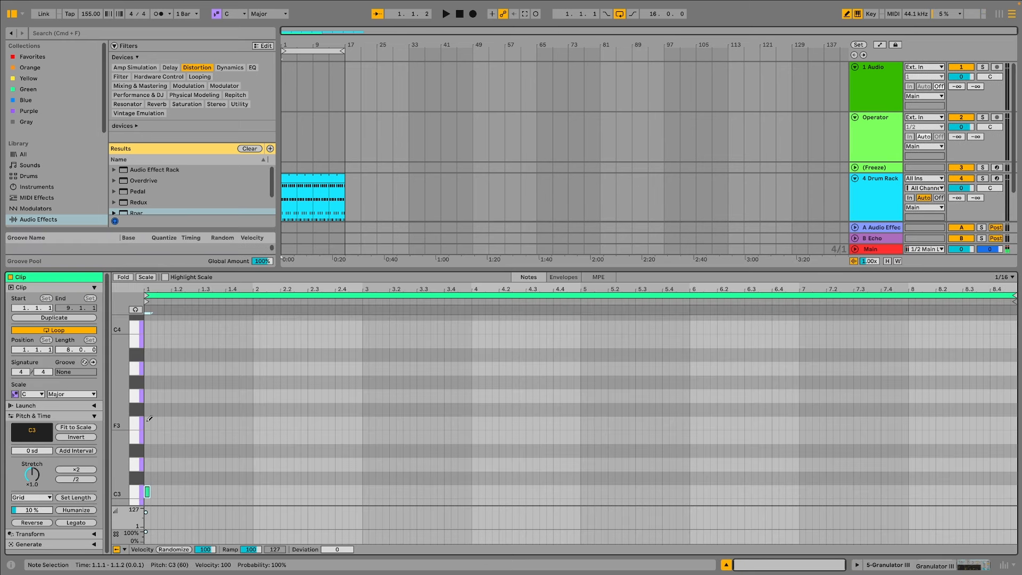
{"action": "left_click", "coordinate": [148, 422]}
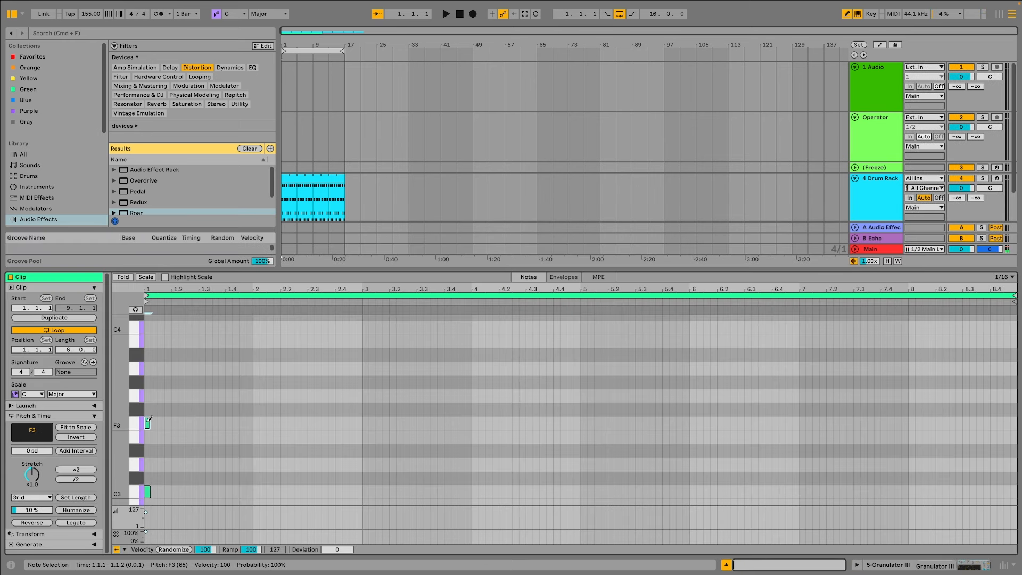
- Turn off Draw Mode, shorten the clip's loop to 0.3.0 and start playback
{"action": "left_click", "coordinate": [847, 15]}
{"action": "key", "text": "super+a"}
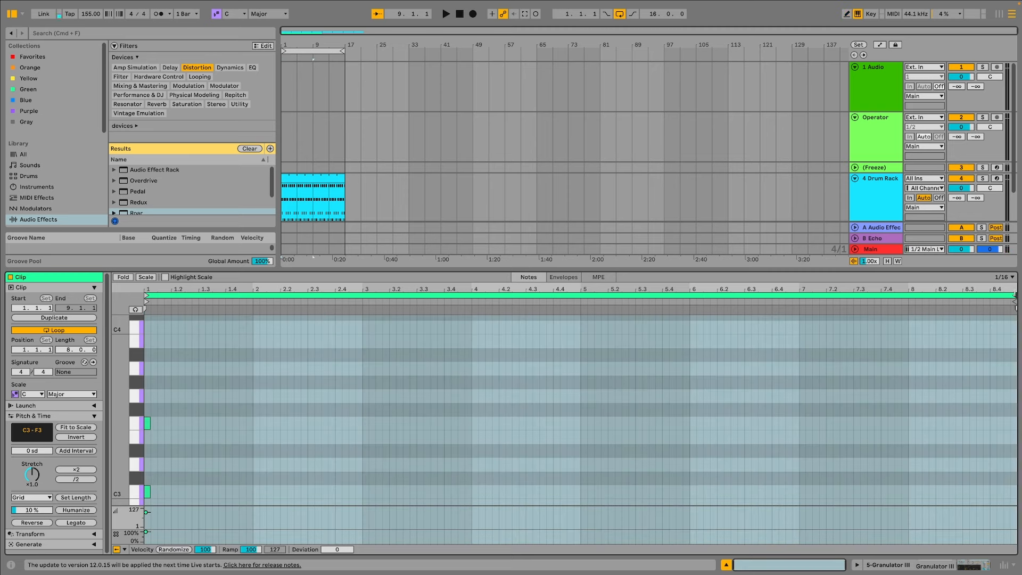
{"action": "left_click_drag", "start_coordinate": [1014, 308], "coordinate": [225, 307]}
{"action": "key", "text": "space"}
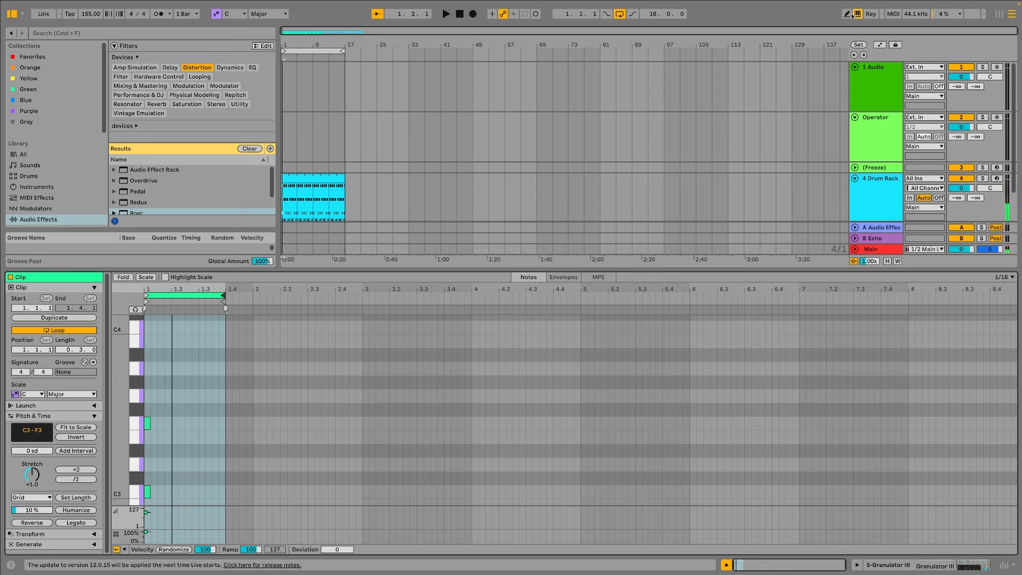
- Turn on Draw Mode and add 1/16 notes F3 and B2 at 1.1.4 in the Granulator III clip
{"action": "left_click", "coordinate": [848, 14]}
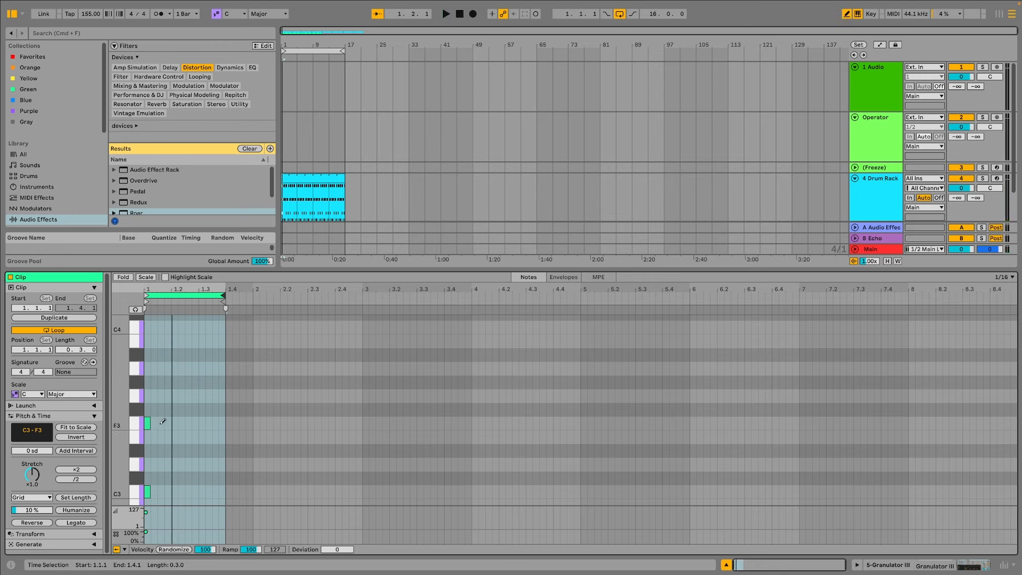
{"action": "left_click", "coordinate": [168, 422]}
{"action": "left_click", "coordinate": [167, 502]}
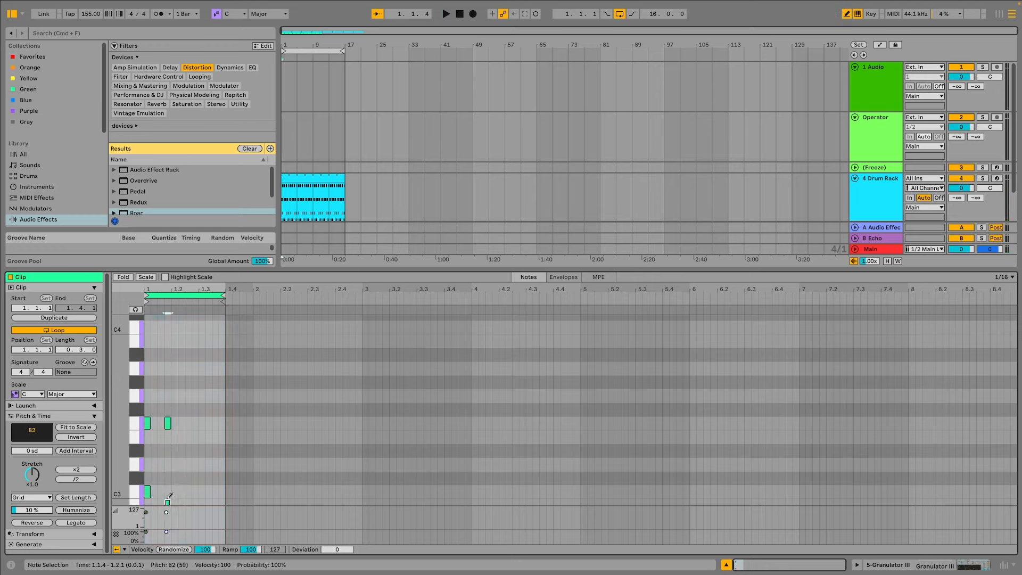
- Draw one-beat C3 and F3 notes at 1.2.4, start playback and add a 1/16 C4 at 1.2.2
{"action": "left_click", "coordinate": [195, 492]}
{"action": "left_click_drag", "start_coordinate": [195, 491], "coordinate": [216, 492]}
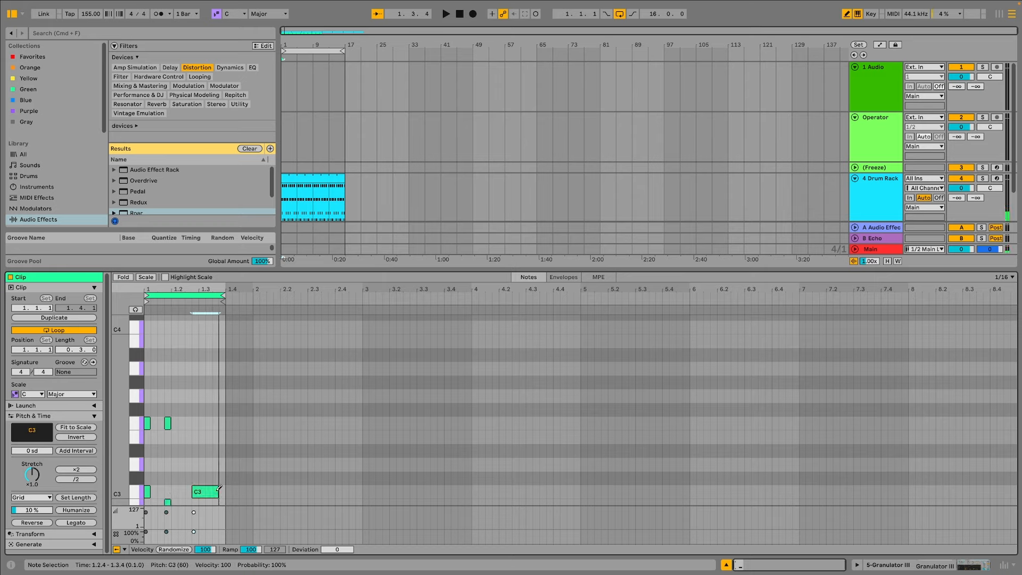
{"action": "left_click", "coordinate": [196, 424]}
{"action": "left_click_drag", "start_coordinate": [200, 423], "coordinate": [218, 424]}
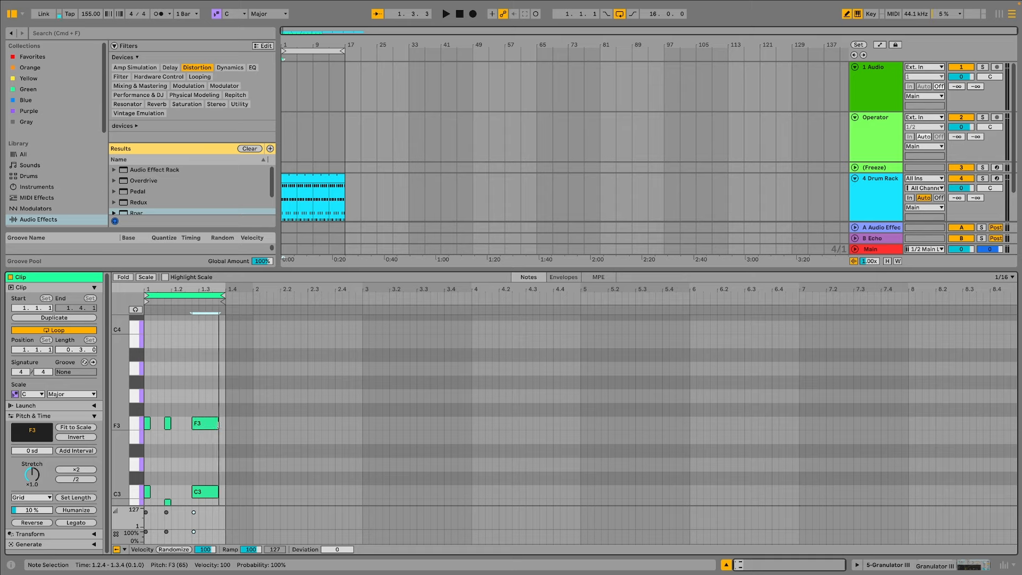
{"action": "key", "text": "space"}
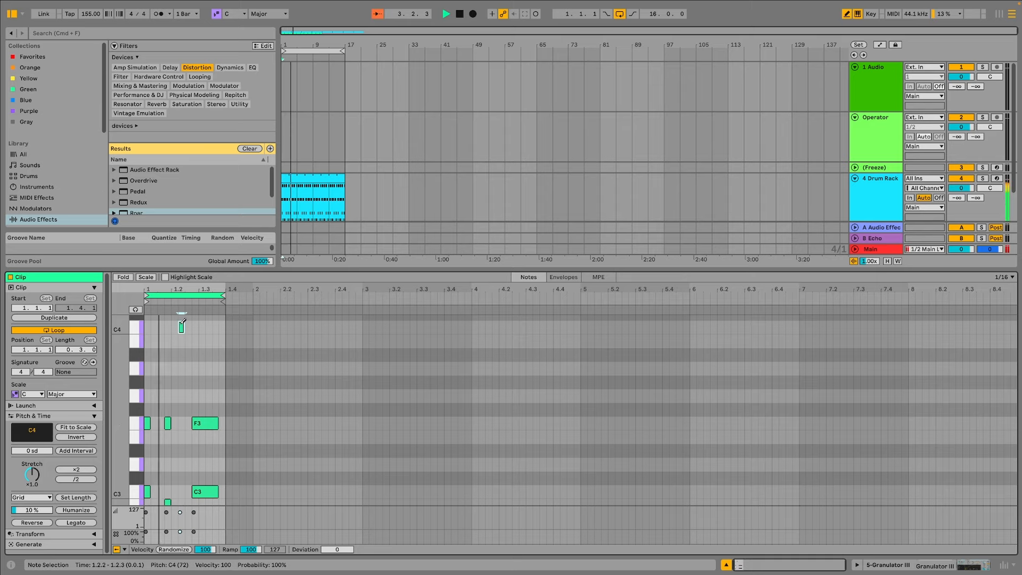
{"action": "left_click", "coordinate": [181, 327]}
- Return to the Granulator III track's devices, solo the track and display the loaded sample's waveform
{"action": "left_click", "coordinate": [994, 560]}
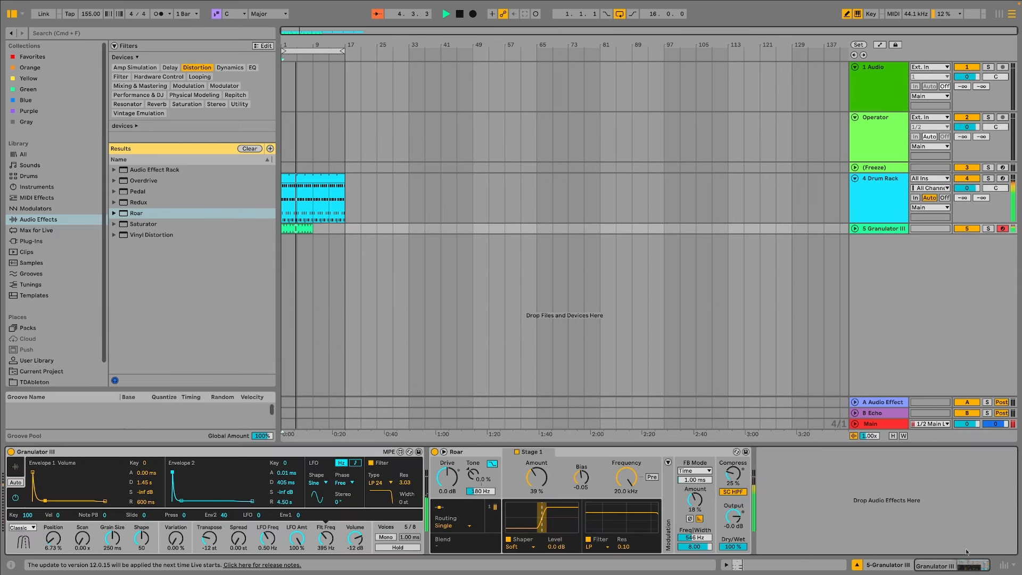
{"action": "left_click", "coordinate": [989, 229]}
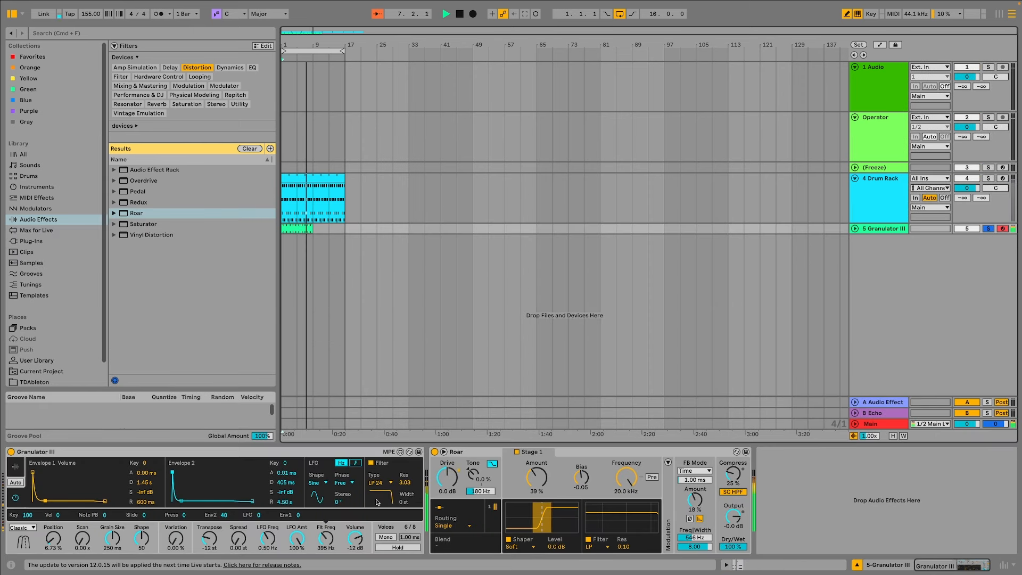
{"action": "left_click", "coordinate": [15, 469]}
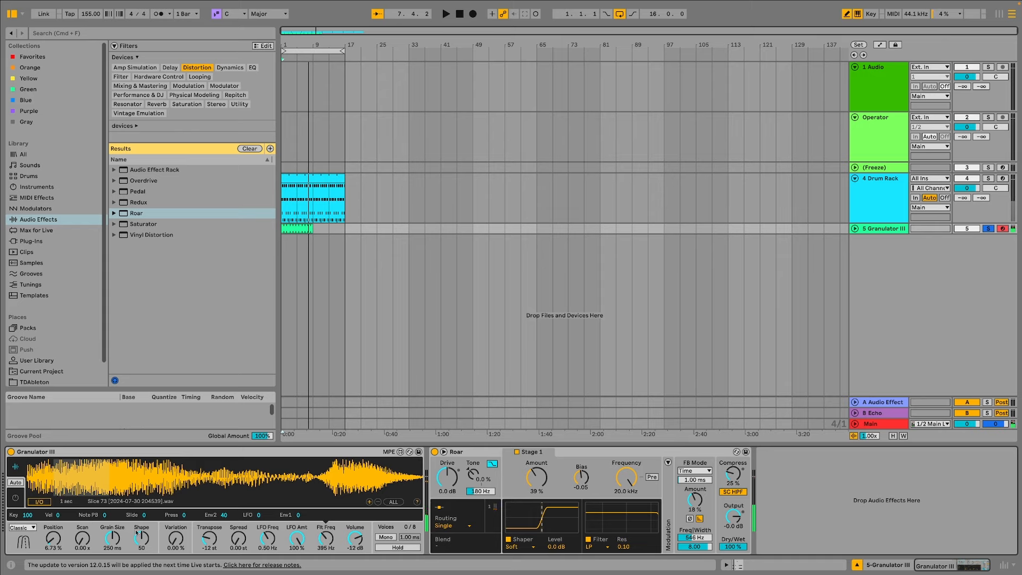
- Set Granulator III's Variation to 56.0% during playback, leaving Scan at 0.00 x
{"action": "left_click_drag", "start_coordinate": [78, 541], "coordinate": [78, 529]}
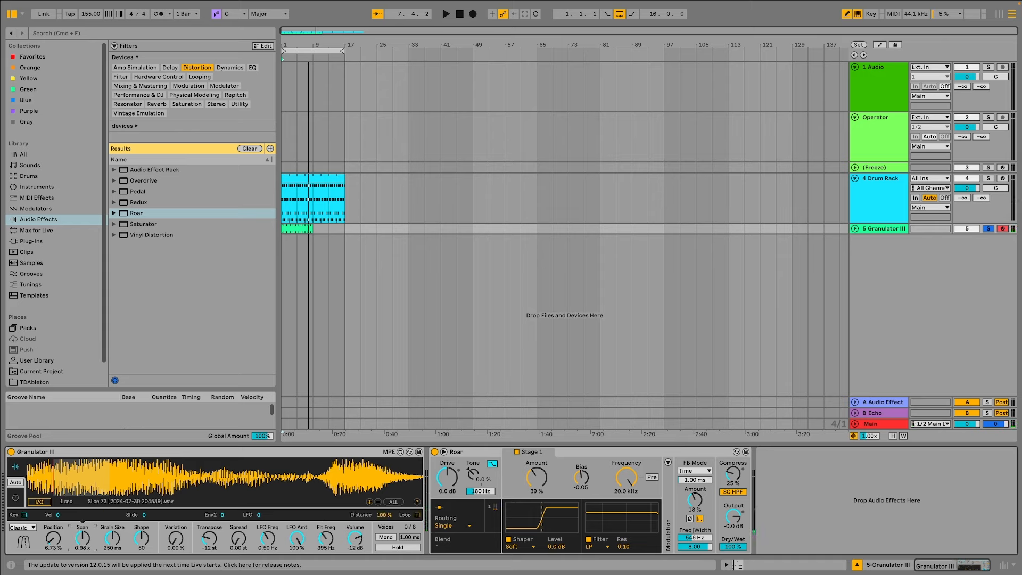
{"action": "key", "text": "space"}
{"action": "left_click_drag", "start_coordinate": [175, 539], "coordinate": [176, 500]}
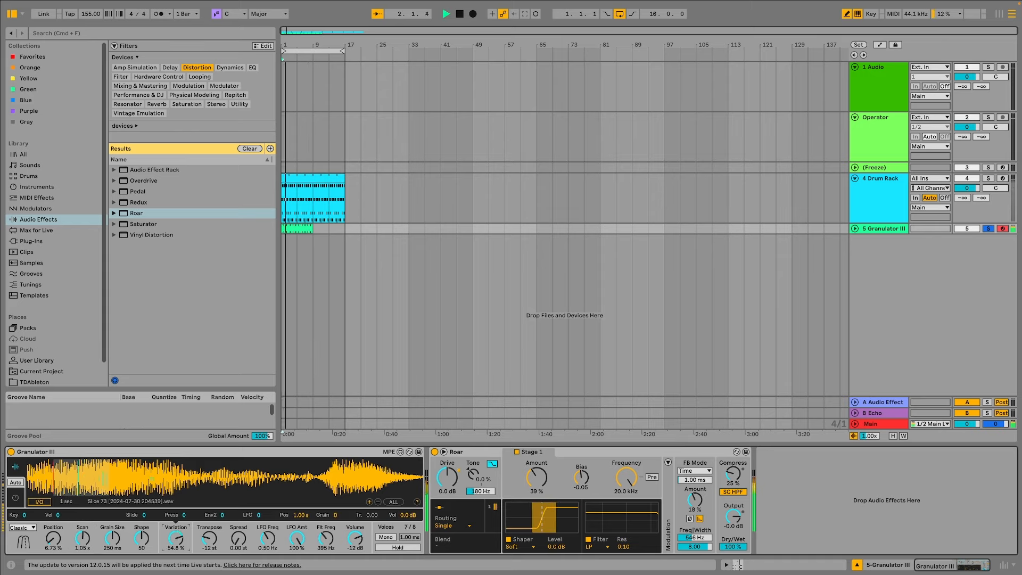
{"action": "left_click", "coordinate": [81, 538]}
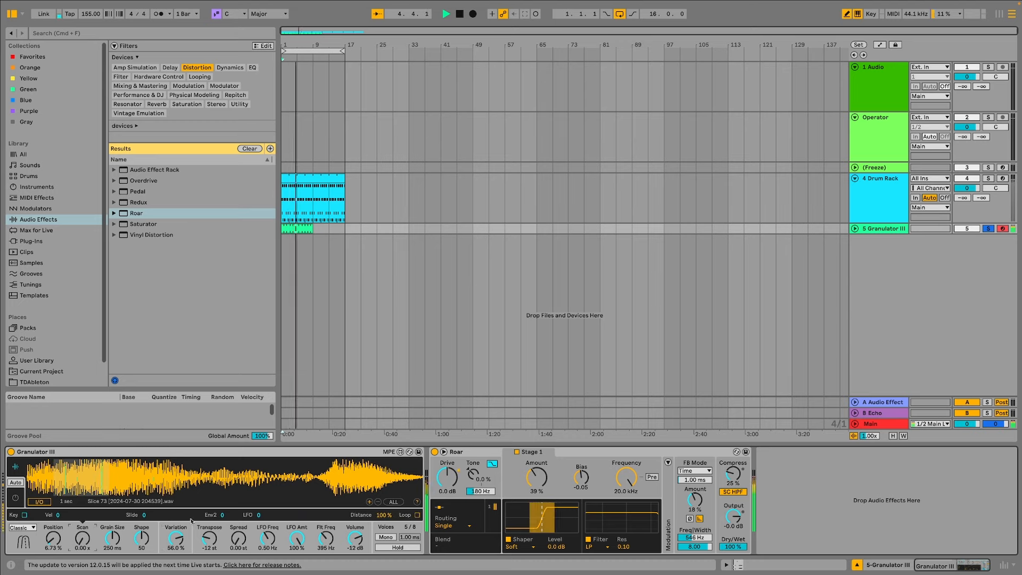
- Set the random modulation of Granulator III's Position to 97 and play the track from the start
{"action": "left_click", "coordinate": [53, 540]}
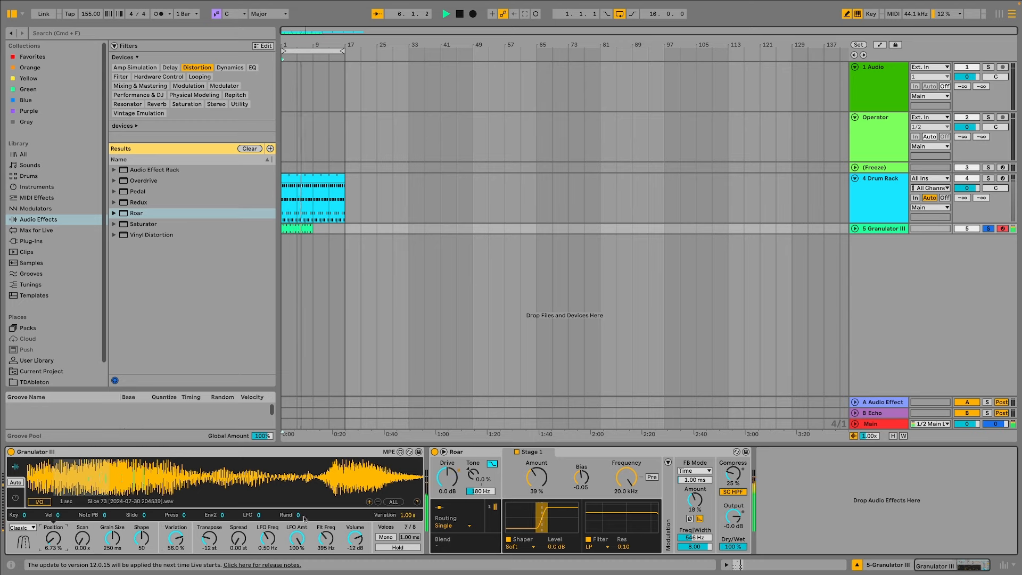
{"action": "left_click_drag", "start_coordinate": [281, 518], "coordinate": [281, 506]}
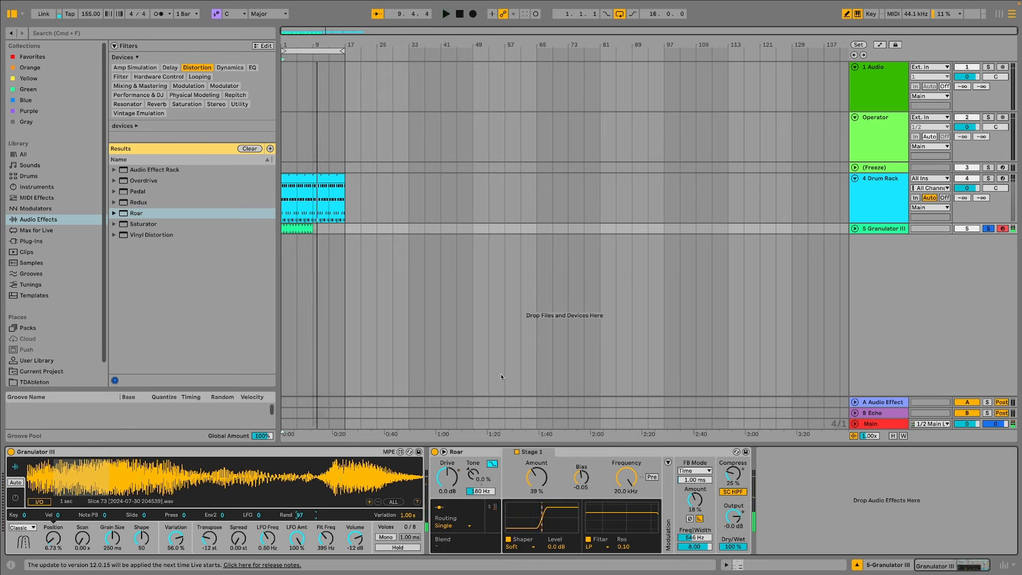
{"action": "key", "text": "space"}
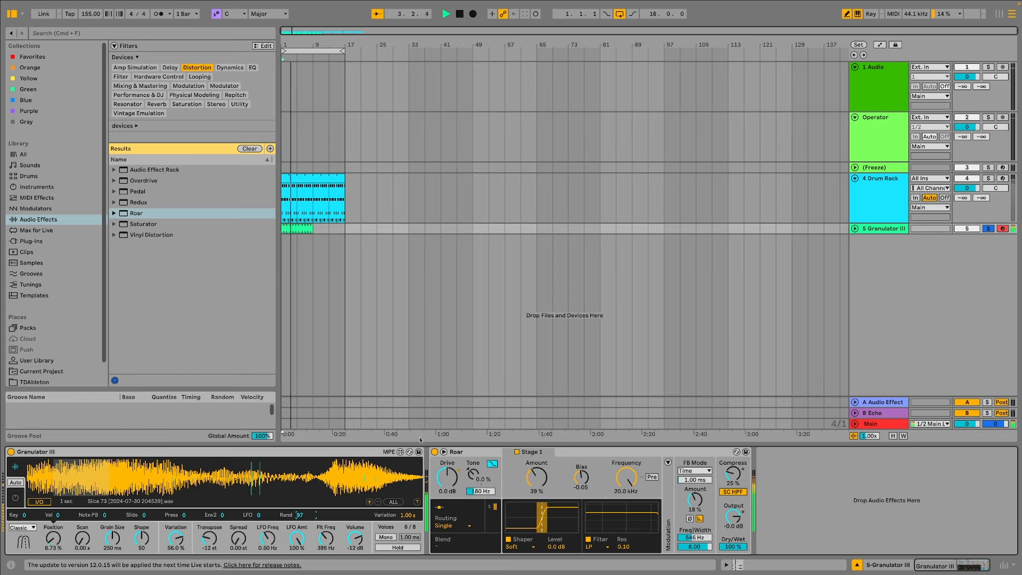
- Unfold the Granulator III track and increase its height to work with its sends
{"action": "left_click", "coordinate": [855, 229]}
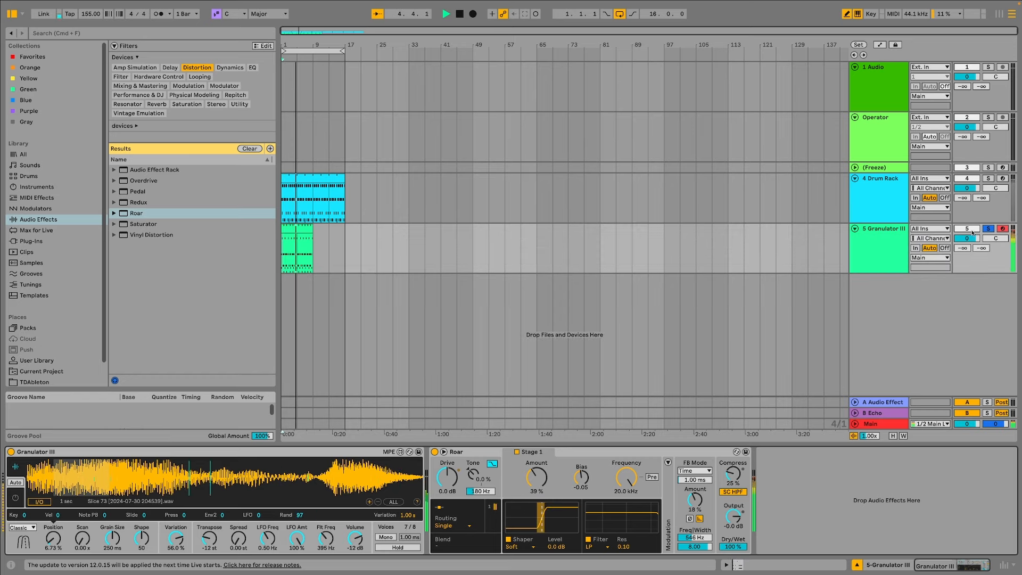
{"action": "mouse_move", "coordinate": [969, 273]}
{"action": "left_mouse_down"}
{"action": "mouse_move", "coordinate": [969, 234]}
{"action": "mouse_move", "coordinate": [969, 292]}
{"action": "left_mouse_up"}
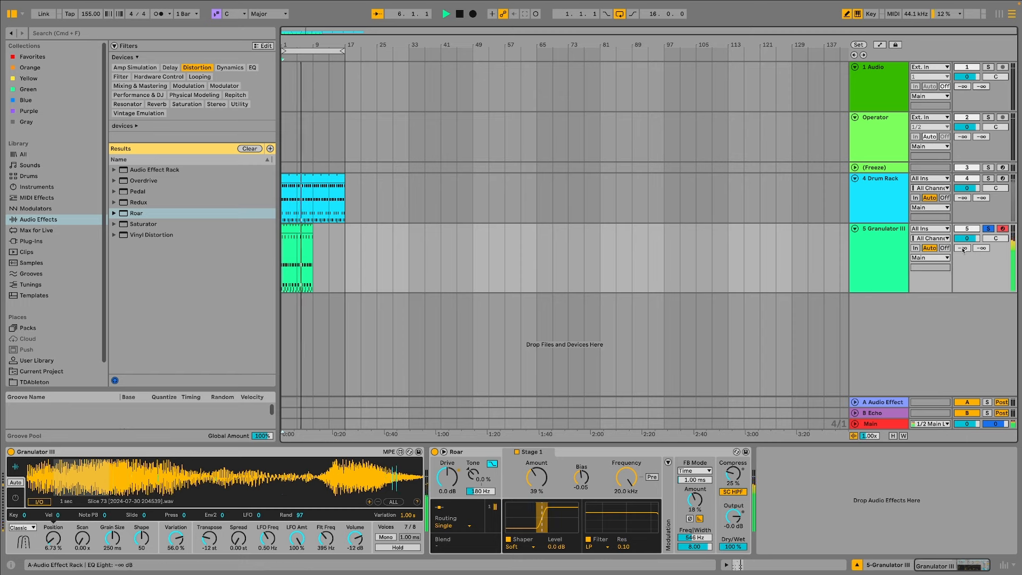
{"action": "mouse_move", "coordinate": [964, 248]}
{"action": "left_mouse_down"}
{"action": "mouse_move", "coordinate": [963, 181]}
{"action": "mouse_move", "coordinate": [963, 248]}
{"action": "left_mouse_up"}
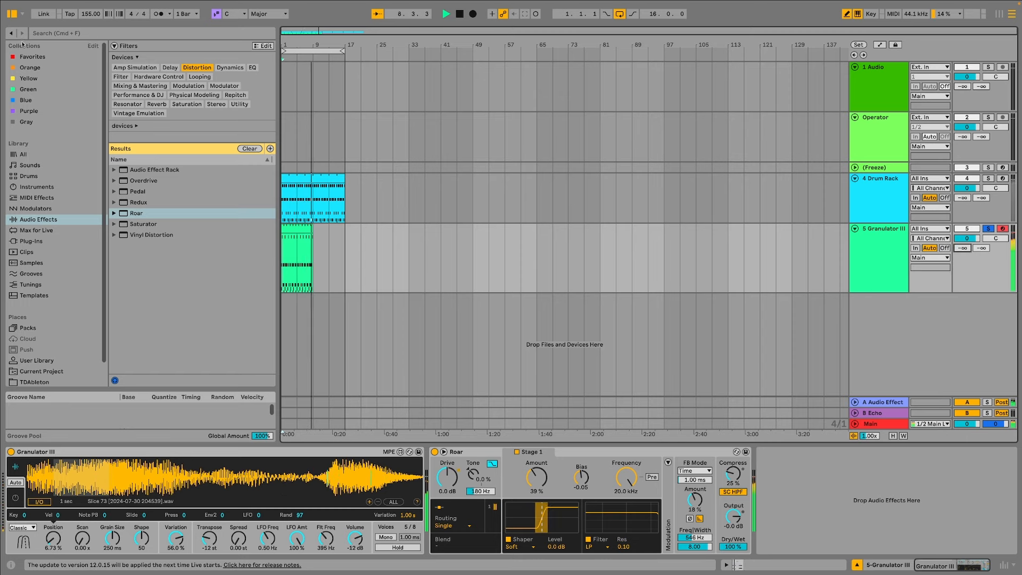
- Add TFP - Expression Control to the Granulator III track, set its Max to 86 and map the Random source to the track's send A
{"action": "left_click", "coordinate": [30, 57]}
{"action": "left_click", "coordinate": [178, 189]}
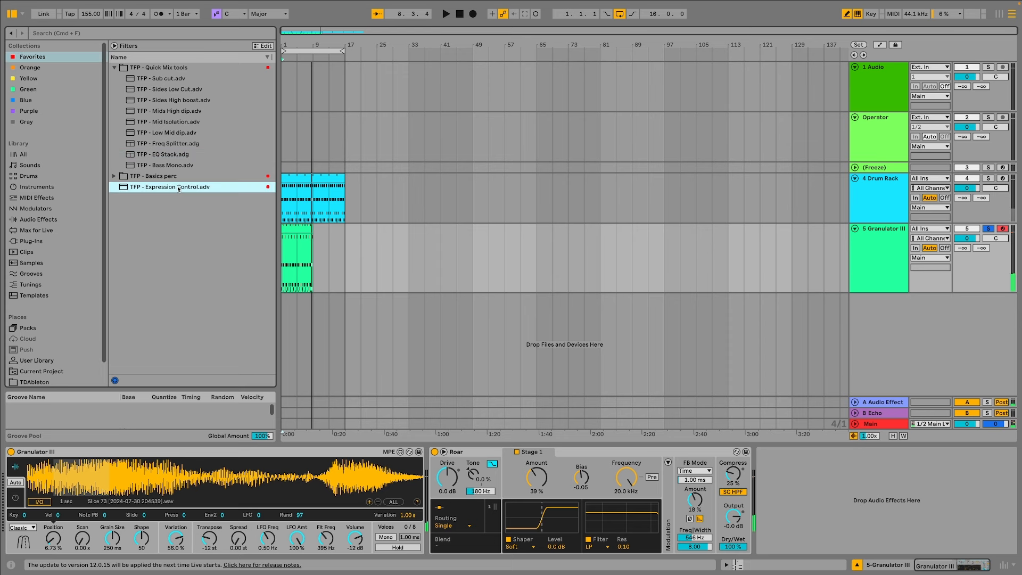
{"action": "left_click_drag", "start_coordinate": [71, 431], "coordinate": [153, 528]}
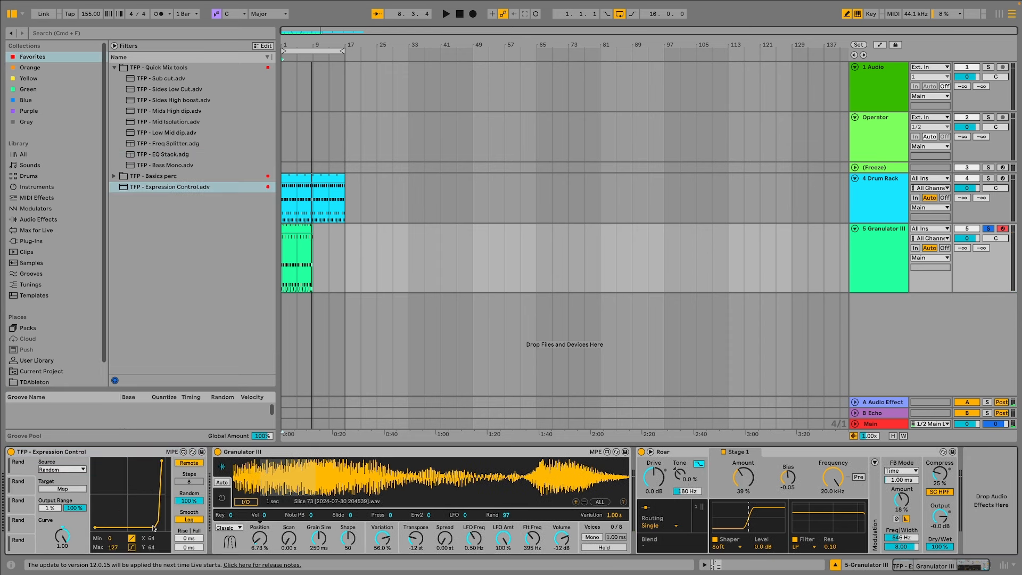
{"action": "left_click_drag", "start_coordinate": [164, 464], "coordinate": [162, 488]}
{"action": "left_click", "coordinate": [962, 248]}
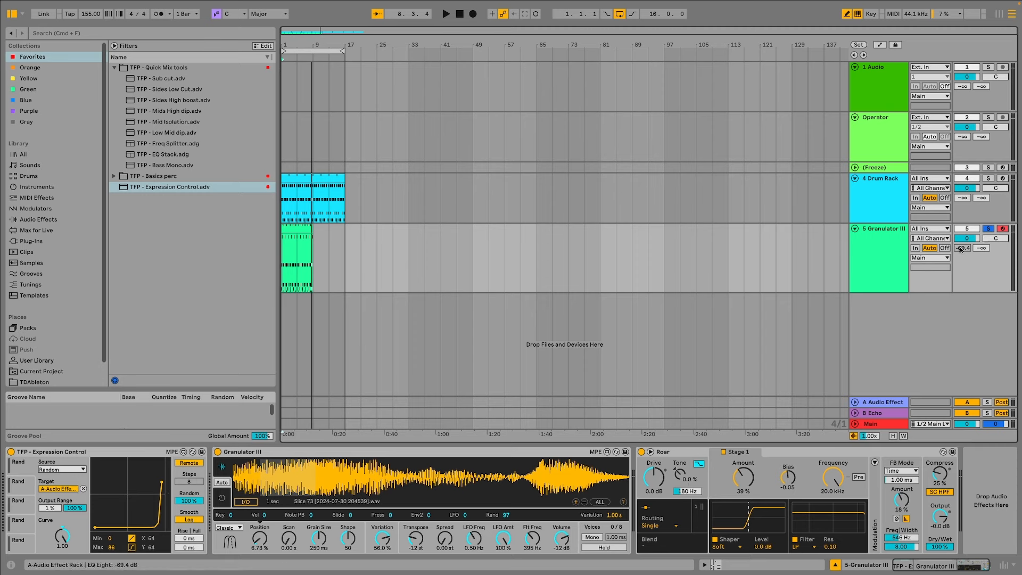
- Play the arrangement, unsolo the Granulator III track, lower its volume to about -3 dB and extend its clip to bar 17
{"action": "key", "text": "space"}
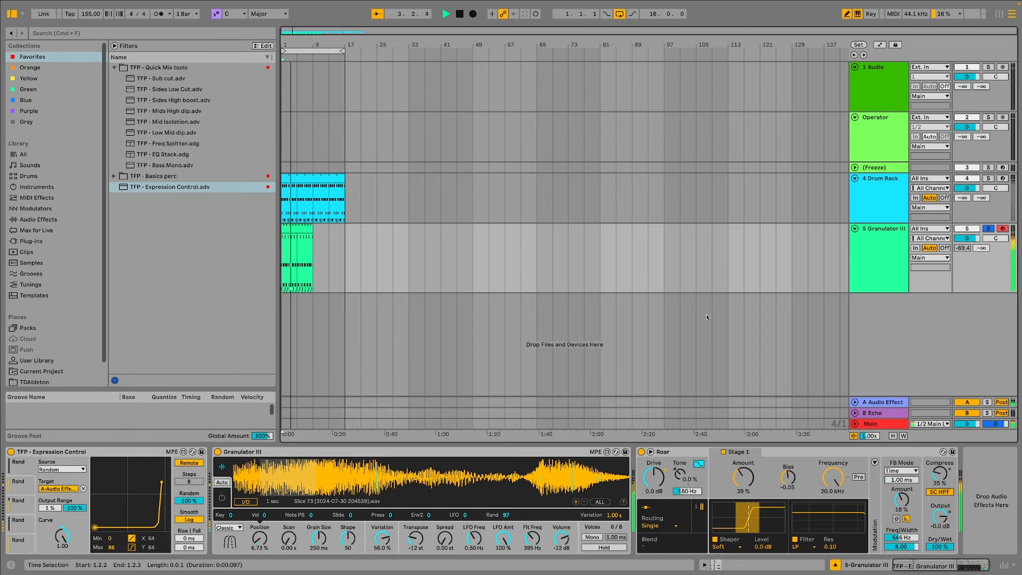
{"action": "left_click", "coordinate": [987, 228]}
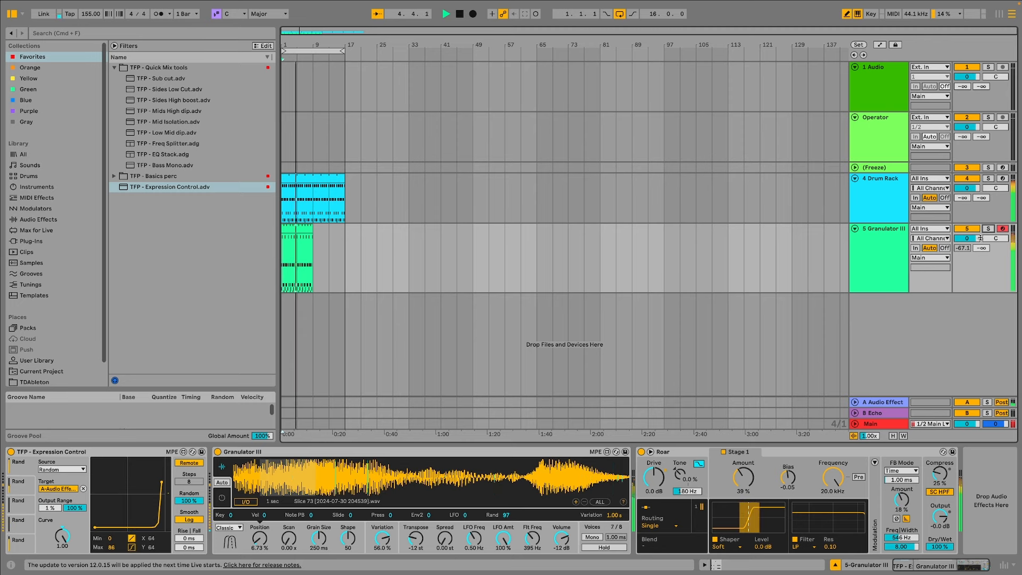
{"action": "left_click_drag", "start_coordinate": [968, 238], "coordinate": [967, 251]}
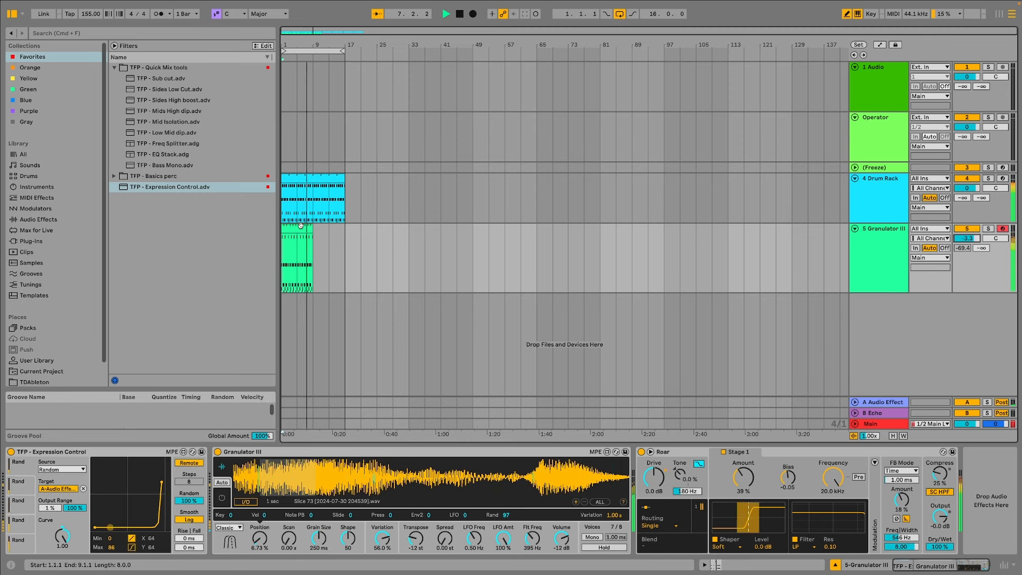
{"action": "left_click_drag", "start_coordinate": [313, 233], "coordinate": [350, 232]}
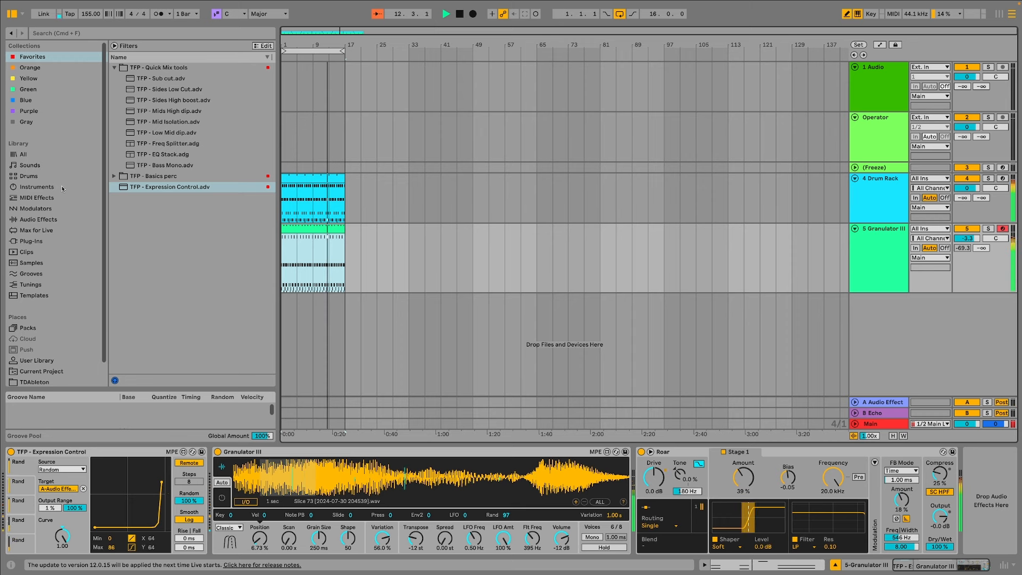
- Add a second Granulator III on a new MIDI track and load the Slice 66 sample into it from the User Library
{"action": "left_click", "coordinate": [36, 187]}
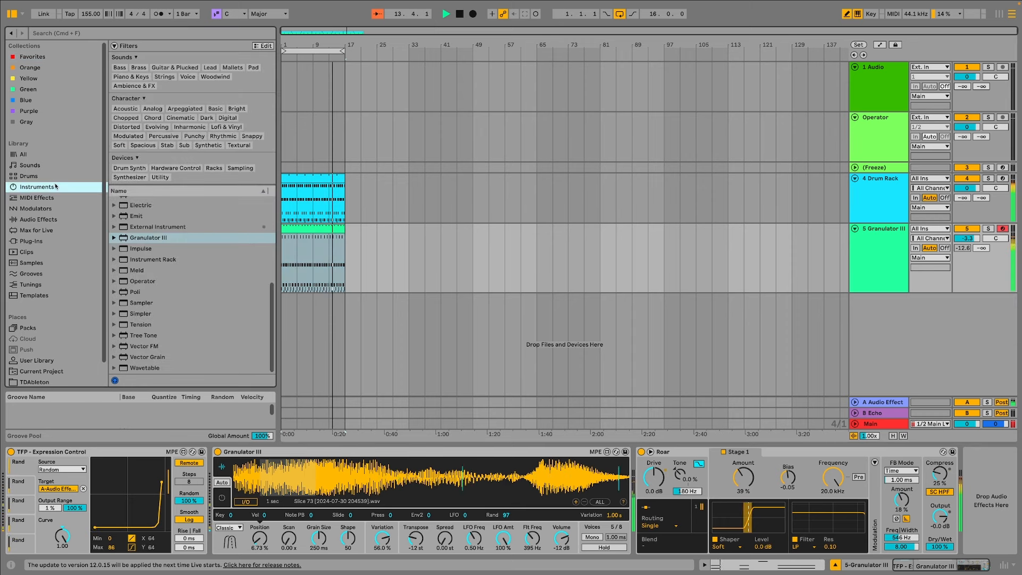
{"action": "double_click", "coordinate": [160, 239]}
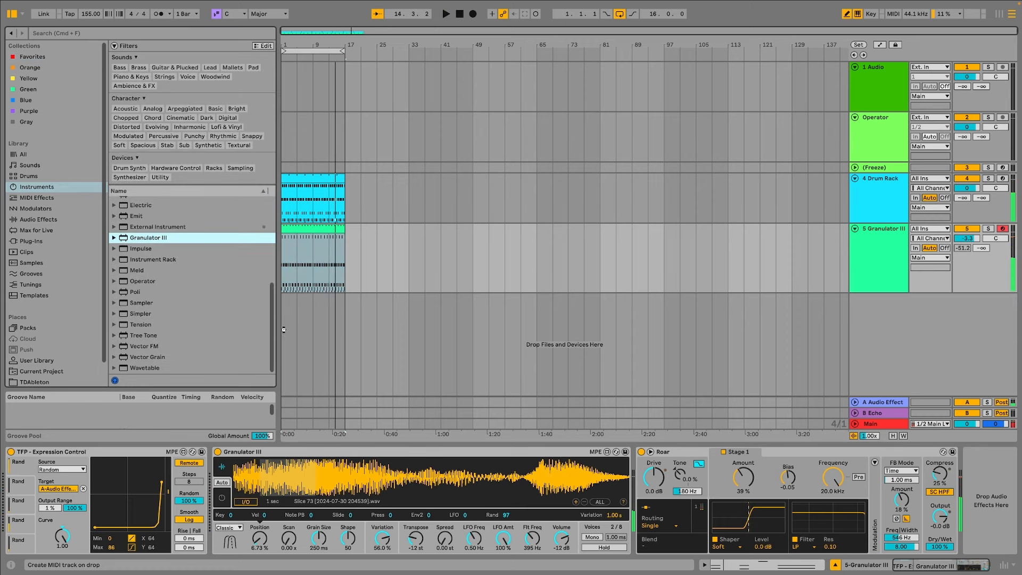
{"action": "left_click", "coordinate": [65, 362]}
{"action": "left_click", "coordinate": [237, 321]}
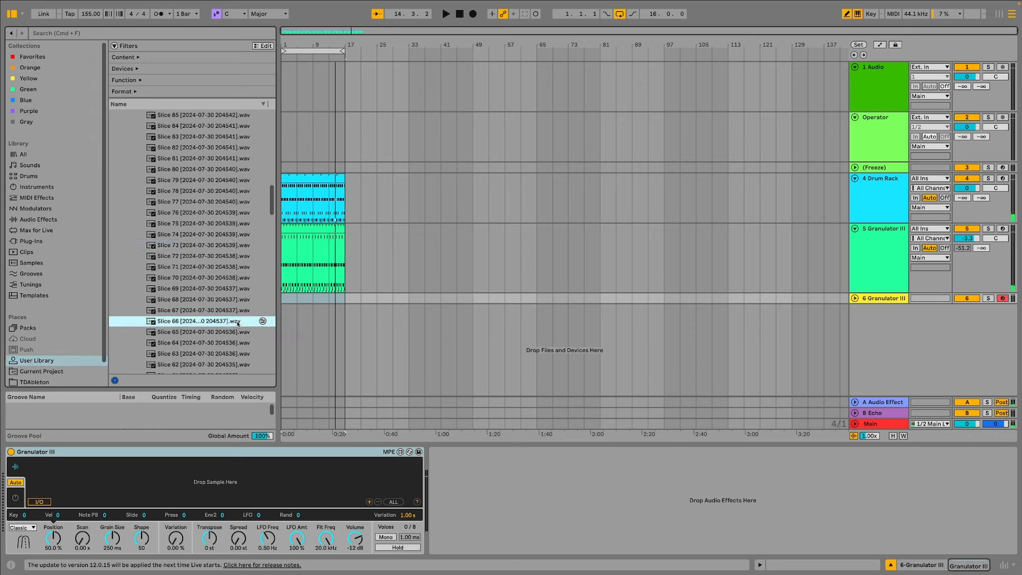
{"action": "left_click_drag", "start_coordinate": [234, 323], "coordinate": [225, 469]}
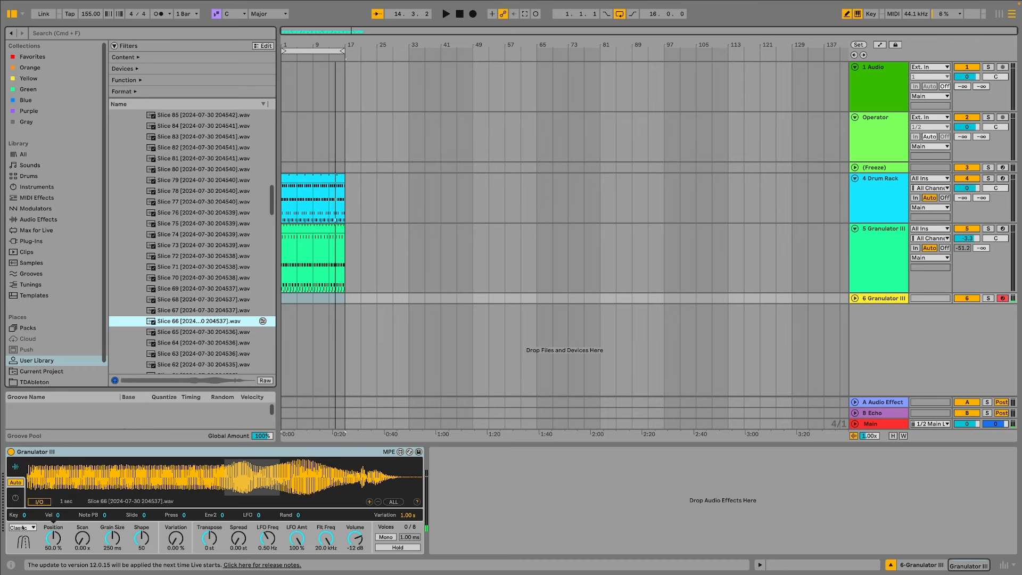
- Switch the new Granulator III to Cloud mode and set Variation to 3.57% with Grain 68 and Tr. 24.00
{"action": "left_click", "coordinate": [31, 527]}
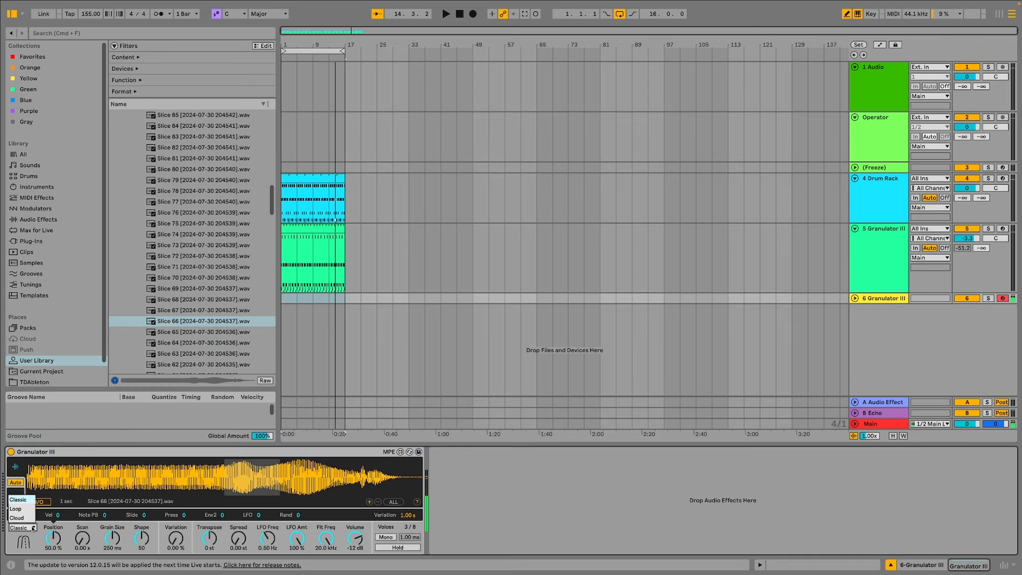
{"action": "left_click", "coordinate": [29, 522]}
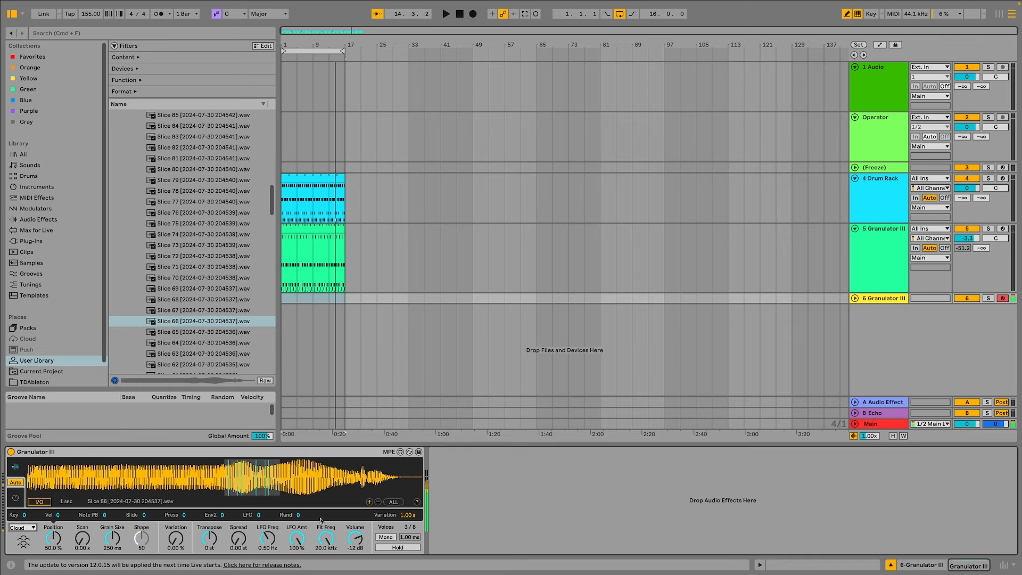
{"action": "left_click_drag", "start_coordinate": [172, 538], "coordinate": [172, 534]}
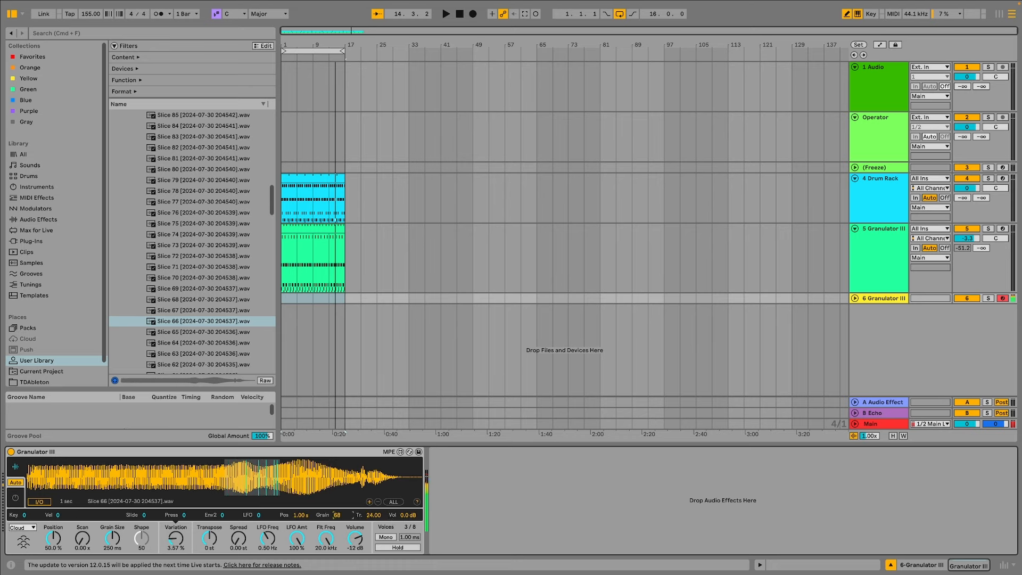
- Set Scan to 0.60 x and Position's random modulation to 33, and shift the computer keyboard to octave C5 to D6
{"action": "left_click_drag", "start_coordinate": [88, 542], "coordinate": [91, 537]}
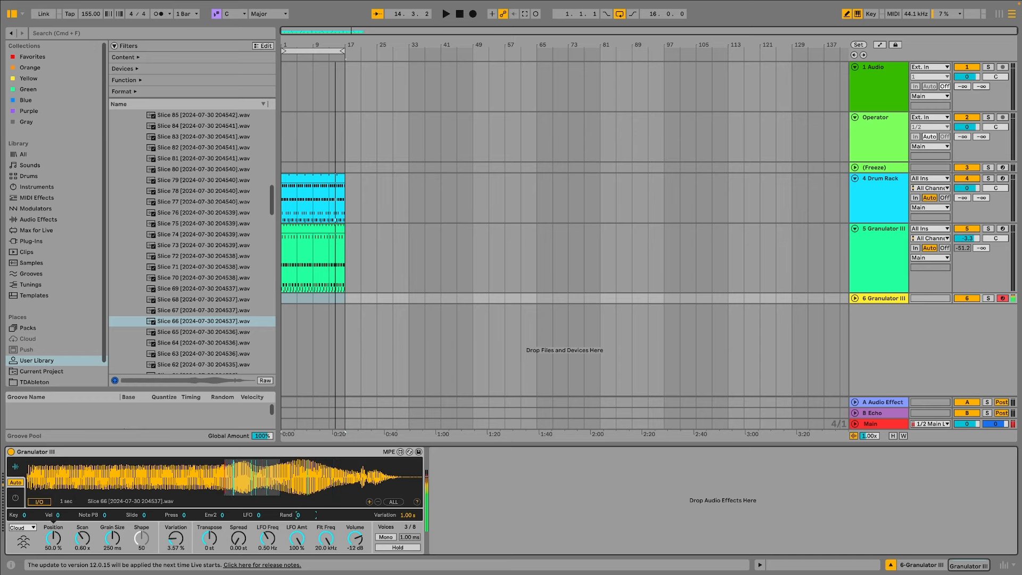
{"action": "left_click_drag", "start_coordinate": [305, 518], "coordinate": [304, 517]}
{"action": "key", "text": "x"}
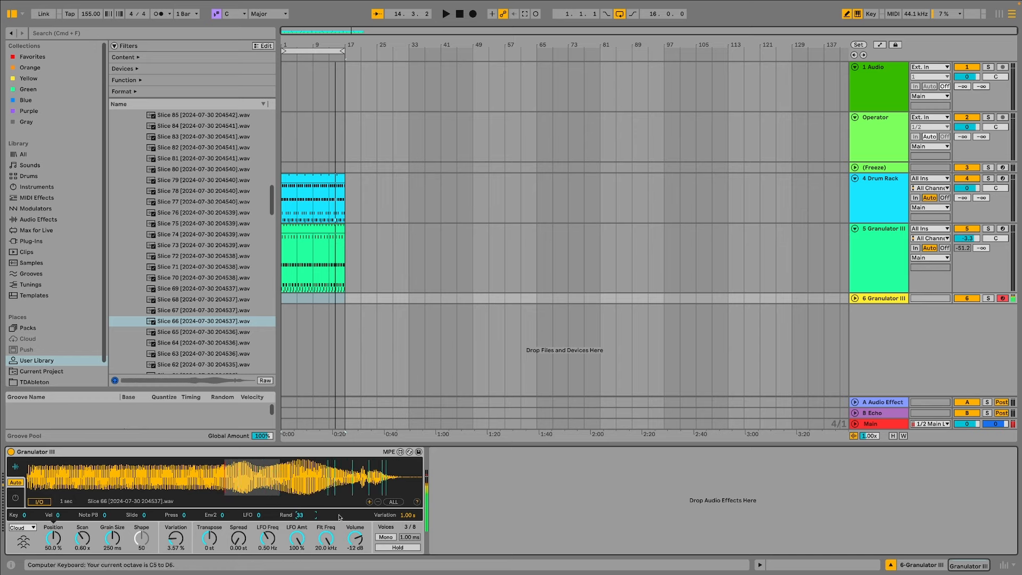
- Lower the new Granulator III's volume to -31 dB and set its Grain Size to 501 ms
{"action": "left_click_drag", "start_coordinate": [355, 538], "coordinate": [355, 554]}
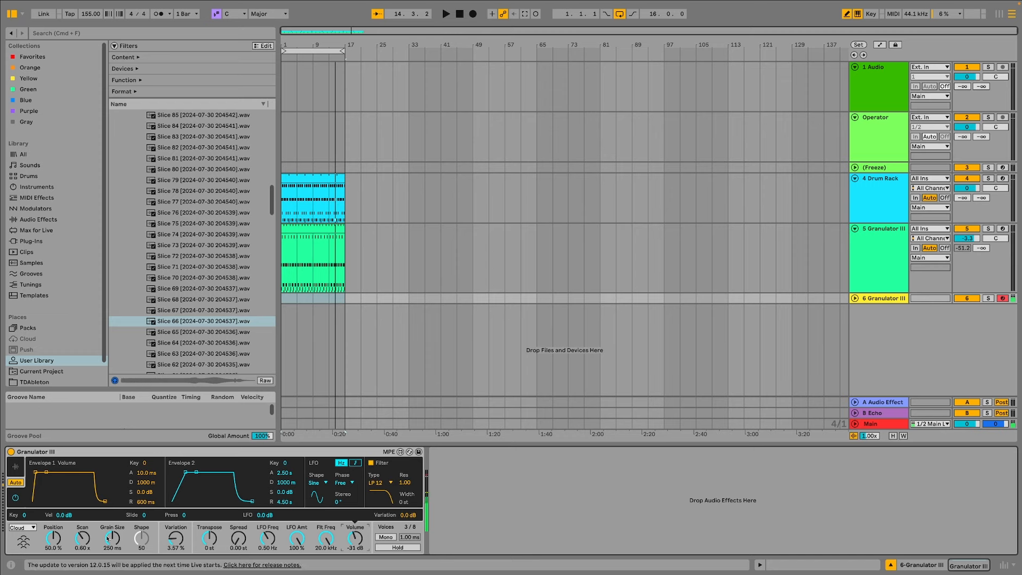
{"action": "mouse_move", "coordinate": [107, 538]}
{"action": "left_mouse_down"}
{"action": "mouse_move", "coordinate": [107, 556]}
{"action": "mouse_move", "coordinate": [107, 526]}
{"action": "left_mouse_up"}
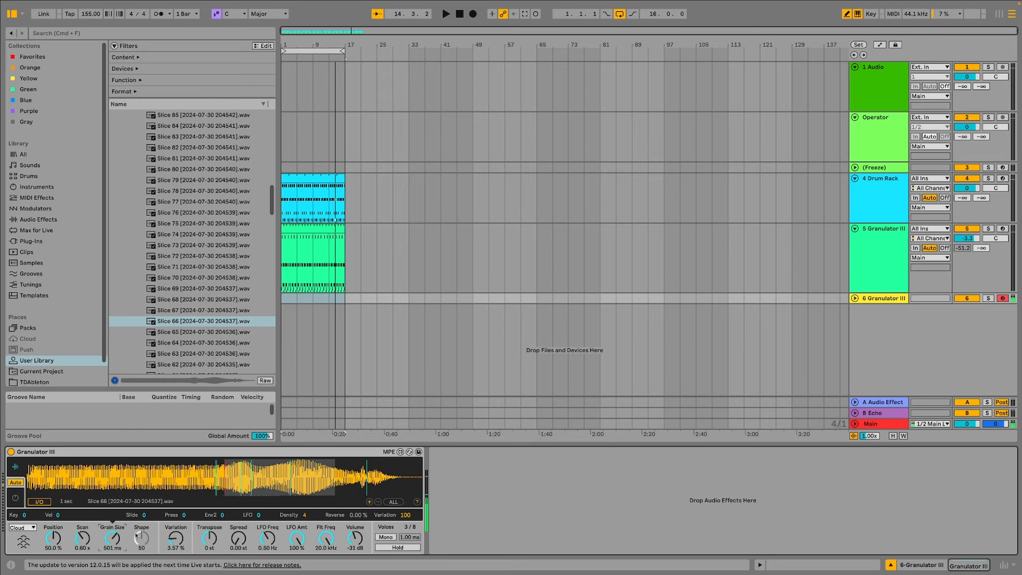
- Set the second Granulator III's Variation to 14.3% with Pos at 0.00 ms, and its Position to 20.3%
{"action": "left_click_drag", "start_coordinate": [176, 538], "coordinate": [176, 530]}
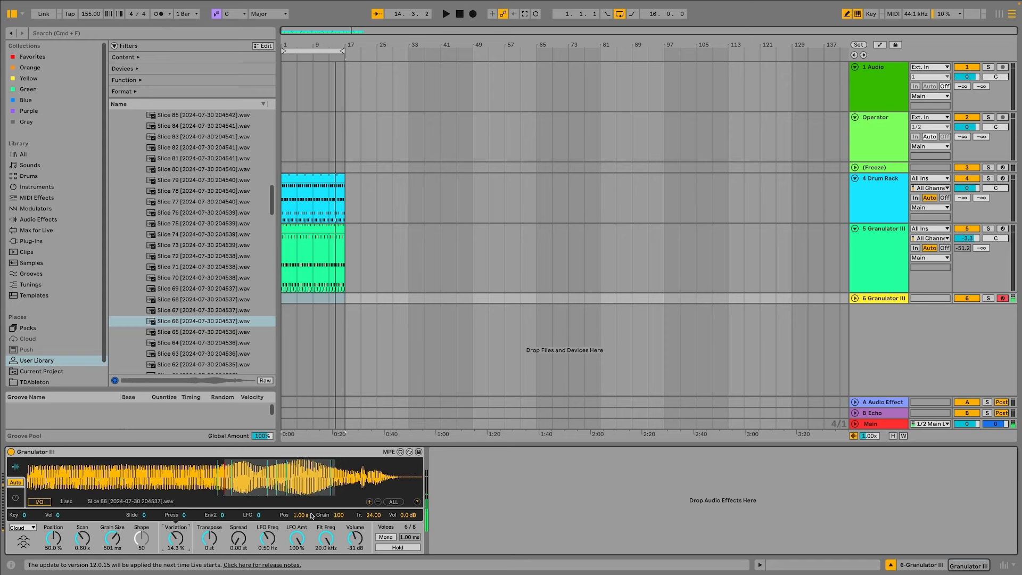
{"action": "left_click_drag", "start_coordinate": [302, 515], "coordinate": [302, 554]}
{"action": "left_click_drag", "start_coordinate": [264, 484], "coordinate": [160, 464]}
- Load Slice 71 into the second Granulator III and set its track's sends to -19.4 dB for A and -22.5 dB for B
{"action": "left_click_drag", "start_coordinate": [195, 269], "coordinate": [173, 471]}
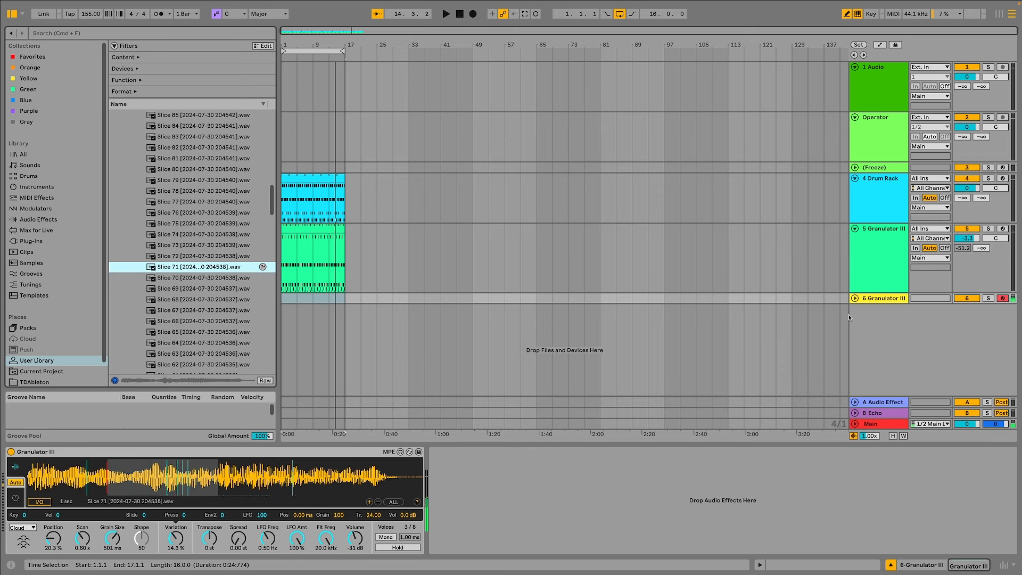
{"action": "left_click", "coordinate": [855, 298]}
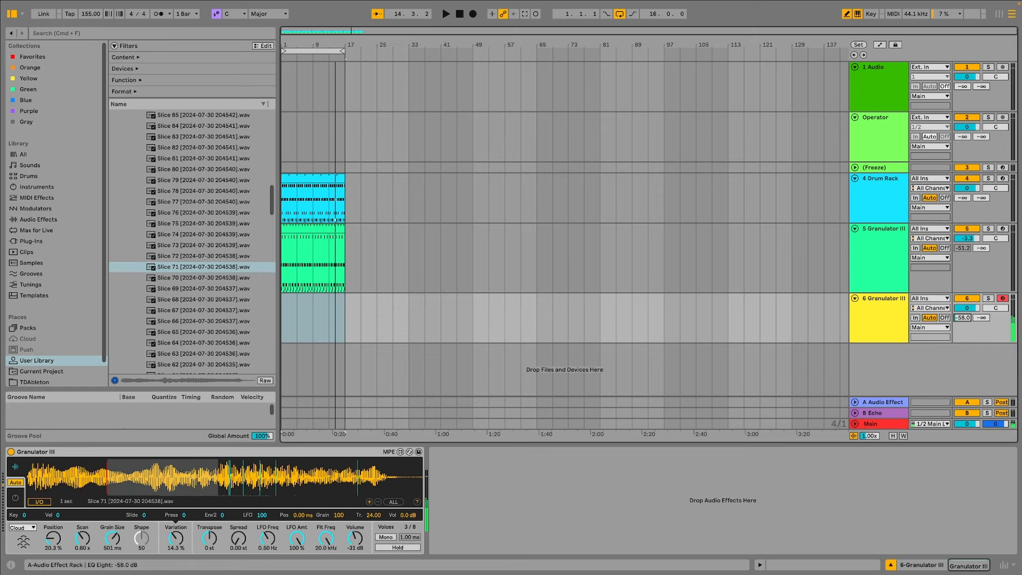
{"action": "mouse_move", "coordinate": [963, 318]}
{"action": "left_mouse_down"}
{"action": "mouse_move", "coordinate": [962, 307]}
{"action": "mouse_move", "coordinate": [981, 310]}
{"action": "left_mouse_up"}
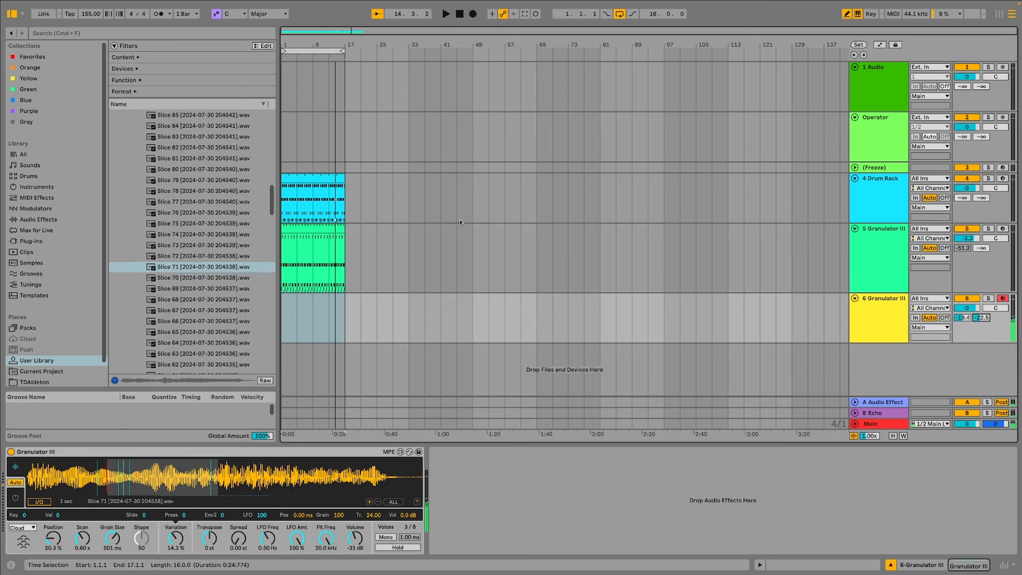
- Insert an empty 16-bar MIDI clip starting at bar 1 on the second Granulator III track
{"action": "left_click", "coordinate": [339, 308]}
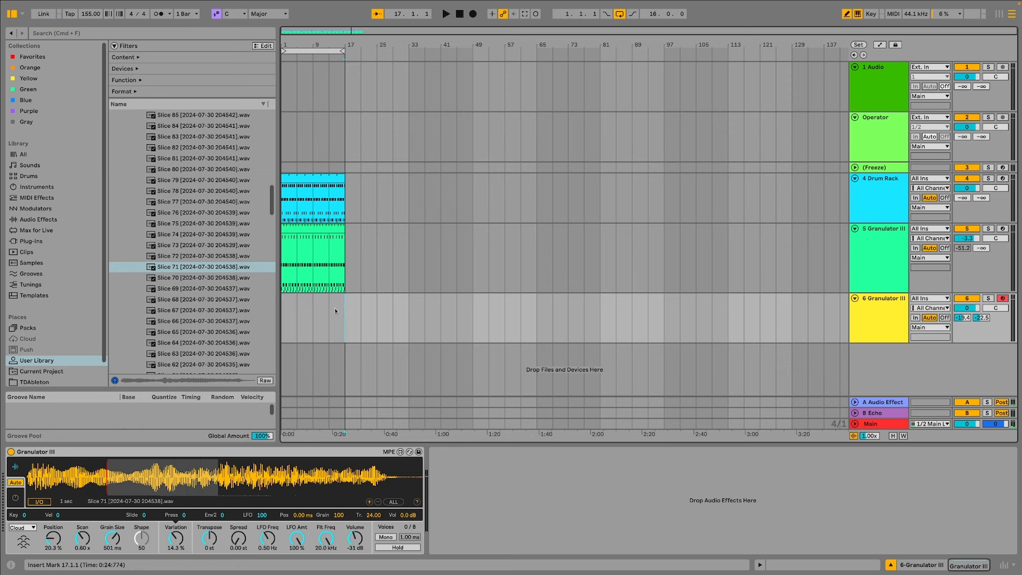
{"action": "left_click_drag", "start_coordinate": [335, 310], "coordinate": [260, 306]}
{"action": "key", "text": "super+shift+m"}
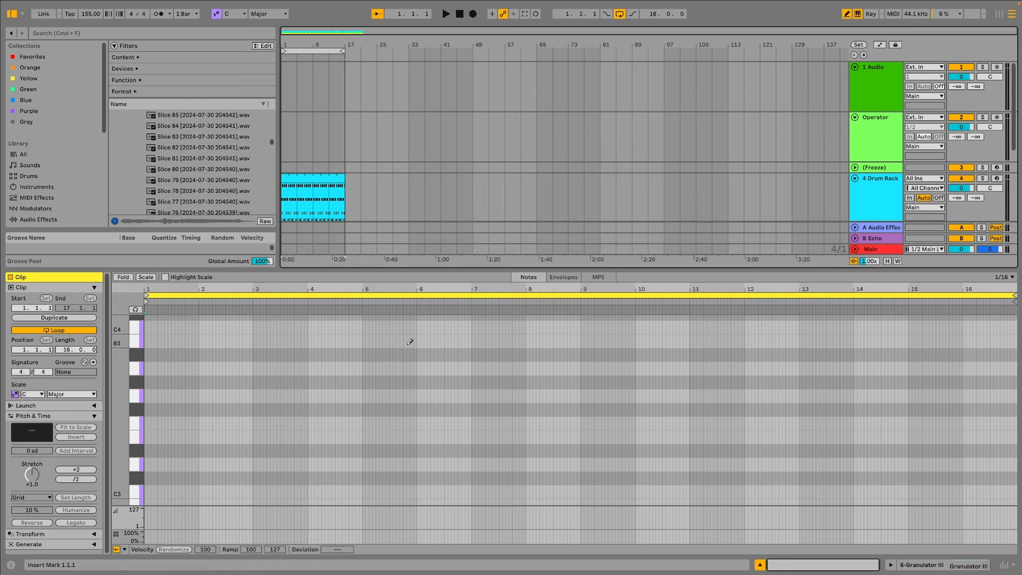
- Add F3, G#3 and A#3 notes at 2.3 in the new clip
{"action": "key", "text": "space"}
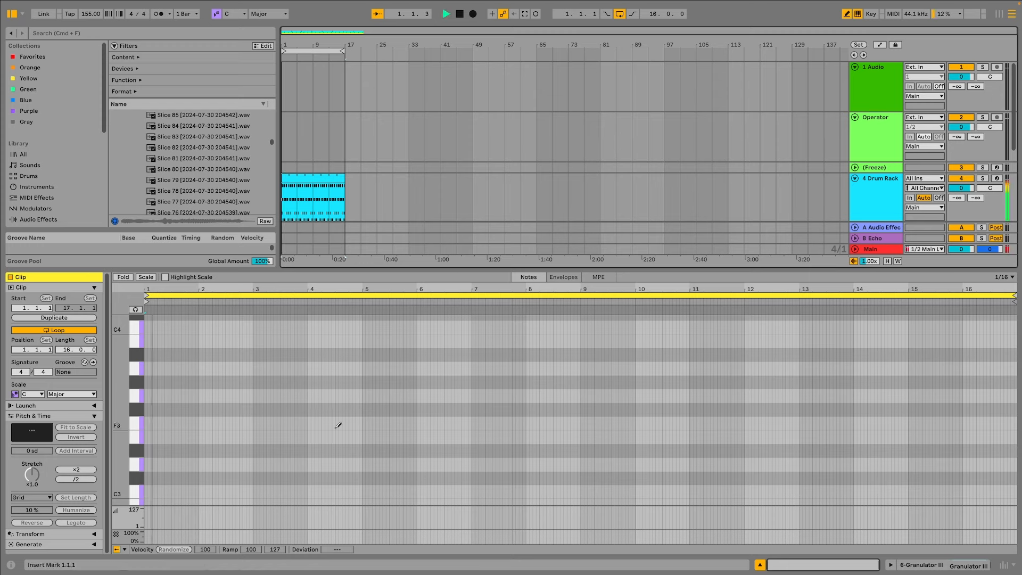
{"action": "left_click", "coordinate": [227, 423]}
{"action": "left_click", "coordinate": [232, 382]}
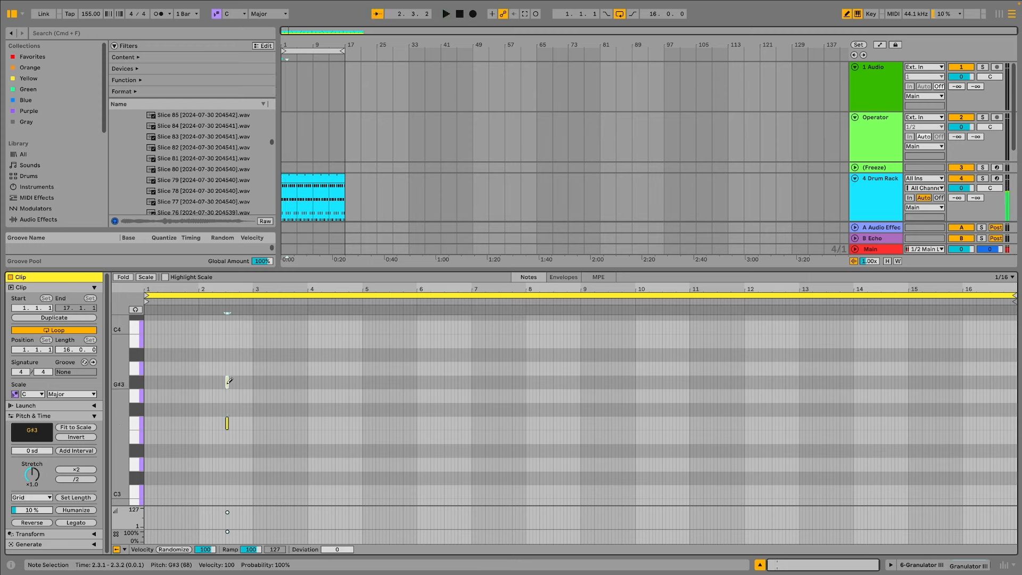
{"action": "left_click", "coordinate": [232, 352]}
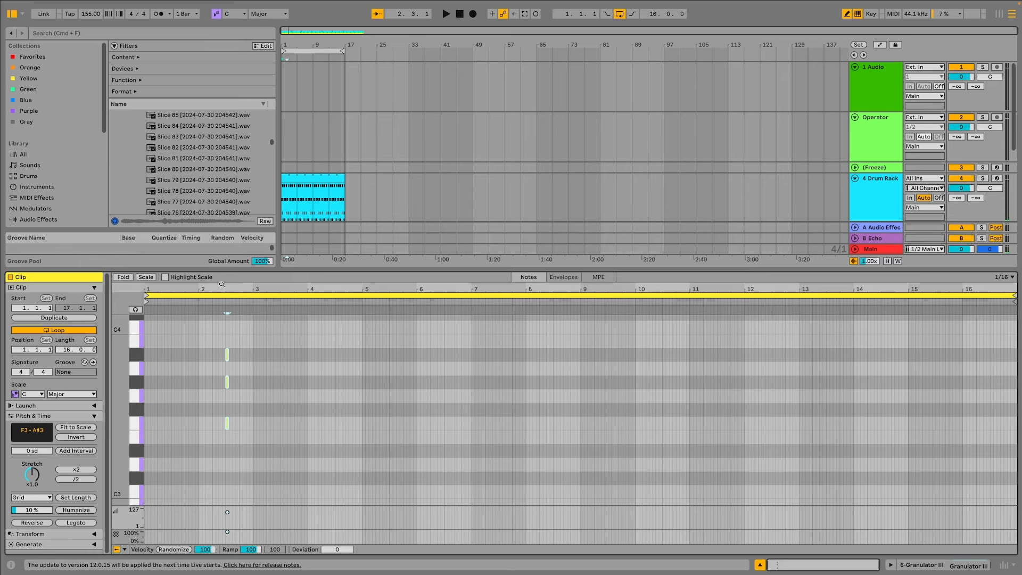
- Lengthen the three chord notes to end at 4.2.4 and play back the arrangement
{"action": "left_click_drag", "start_coordinate": [222, 286], "coordinate": [223, 328]}
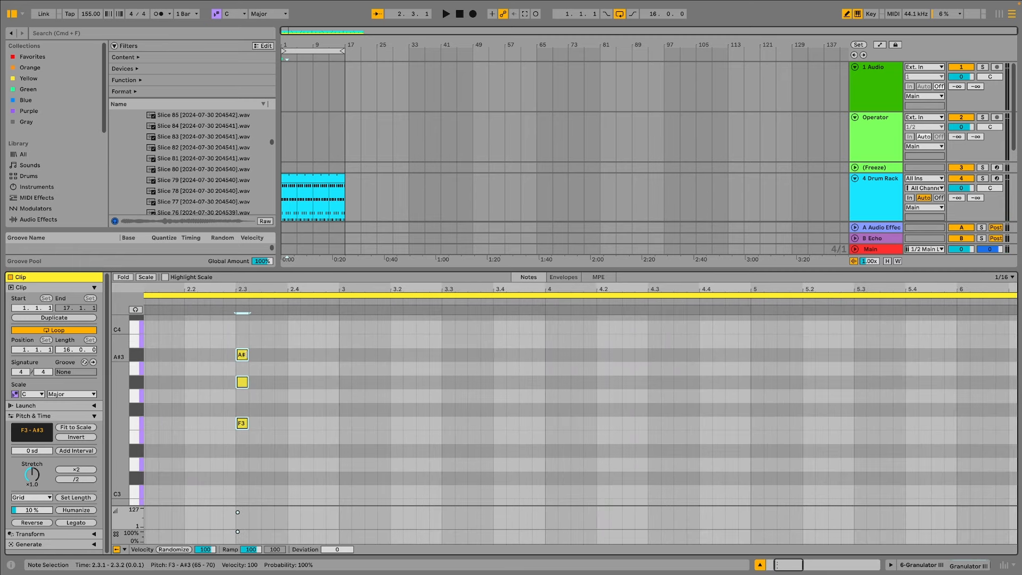
{"action": "left_click_drag", "start_coordinate": [248, 414], "coordinate": [636, 414]}
{"action": "key", "text": "space"}
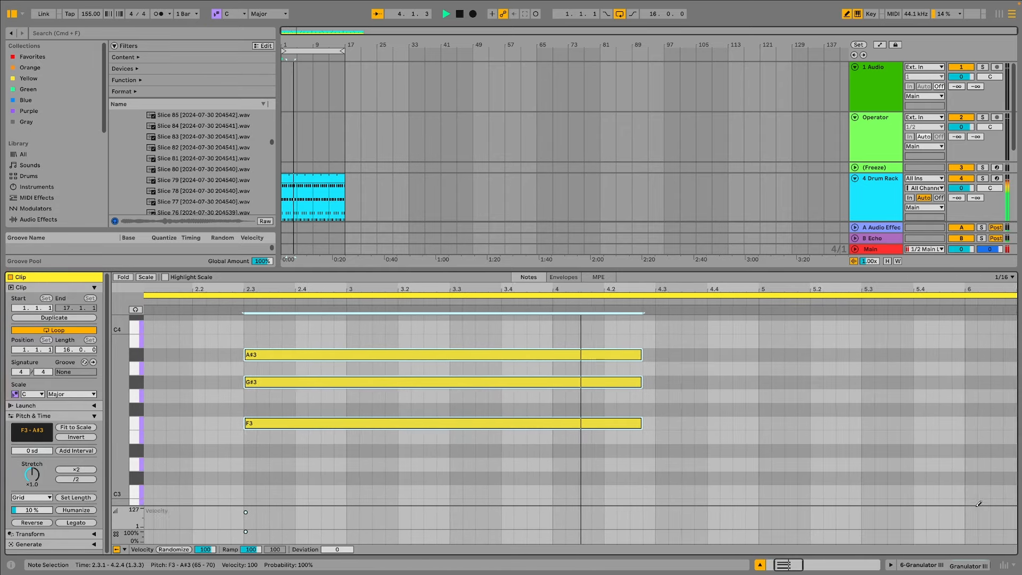
- Lower the Drum Rack track to -4.3 dB and the first Granulator III track to -3.6 dB, and play the mix
{"action": "left_click_drag", "start_coordinate": [702, 269], "coordinate": [701, 377]}
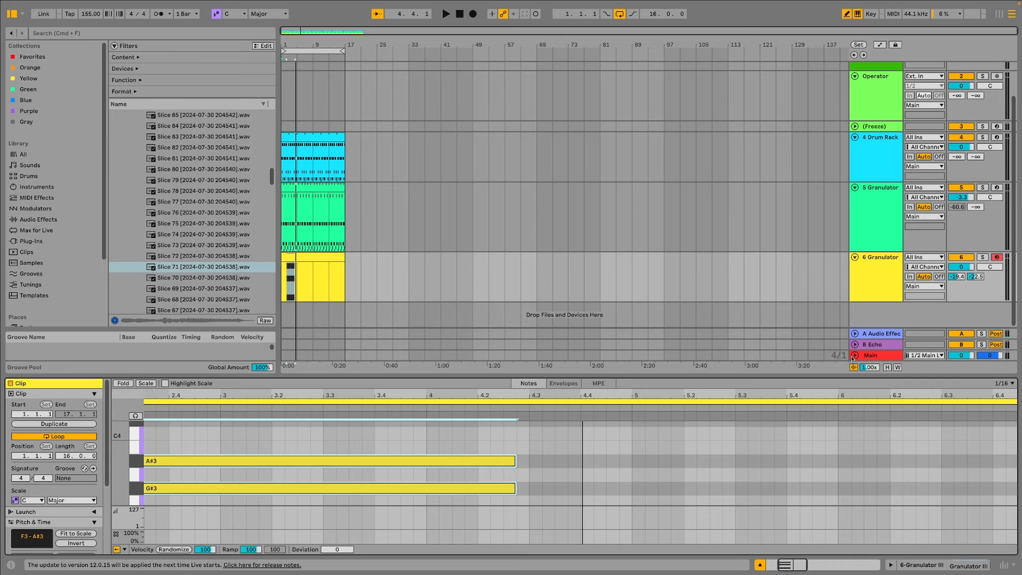
{"action": "key", "text": "space"}
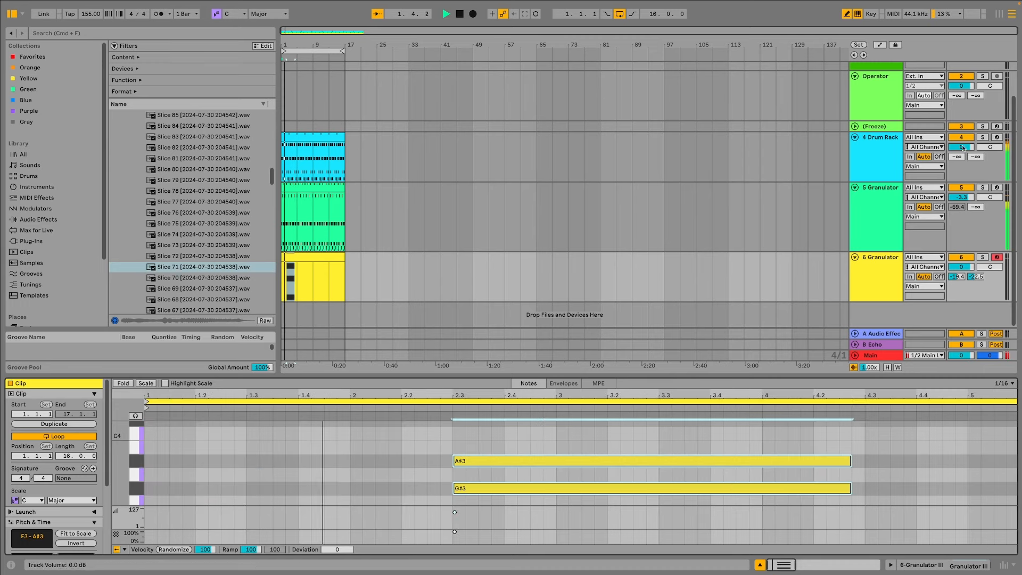
{"action": "key", "text": "space"}
{"action": "left_click", "coordinate": [884, 356]}
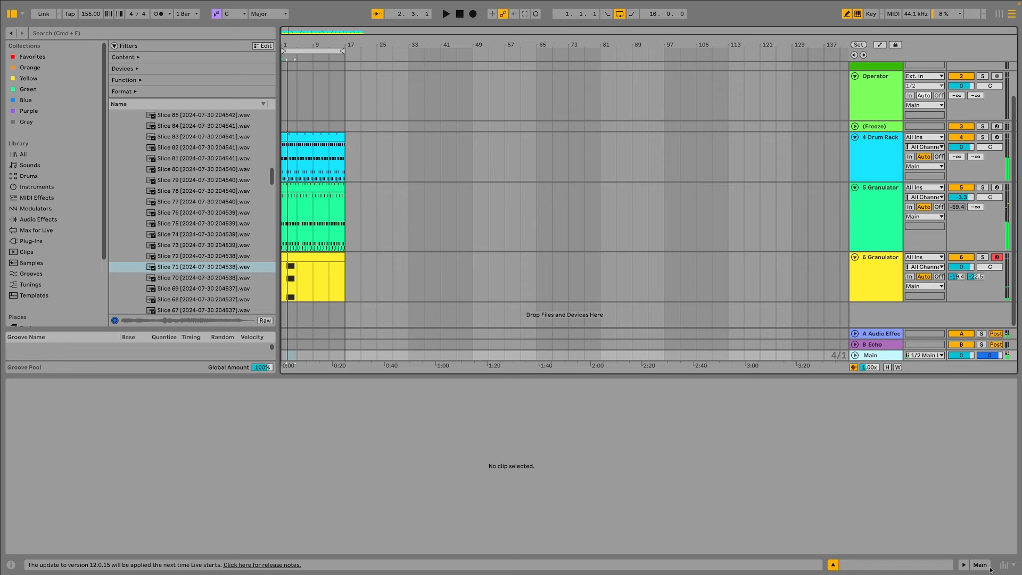
{"action": "left_click", "coordinate": [990, 567]}
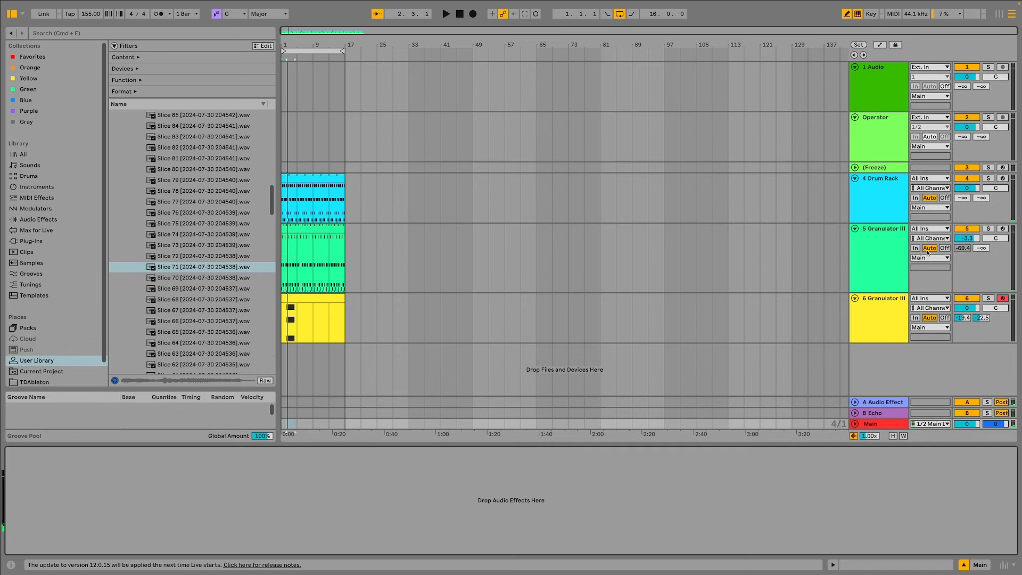
{"action": "left_click", "coordinate": [970, 240]}
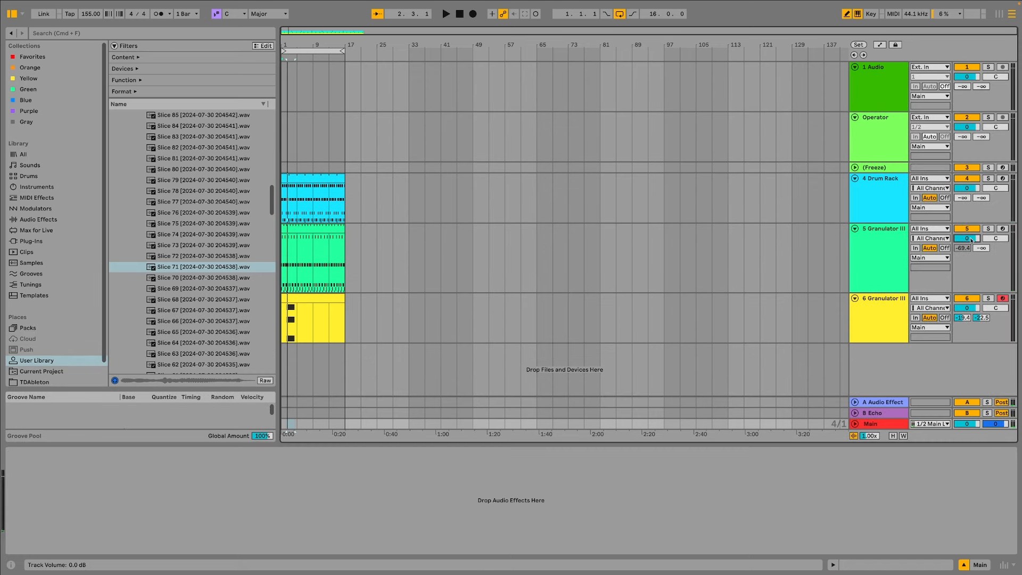
{"action": "key", "text": "space"}
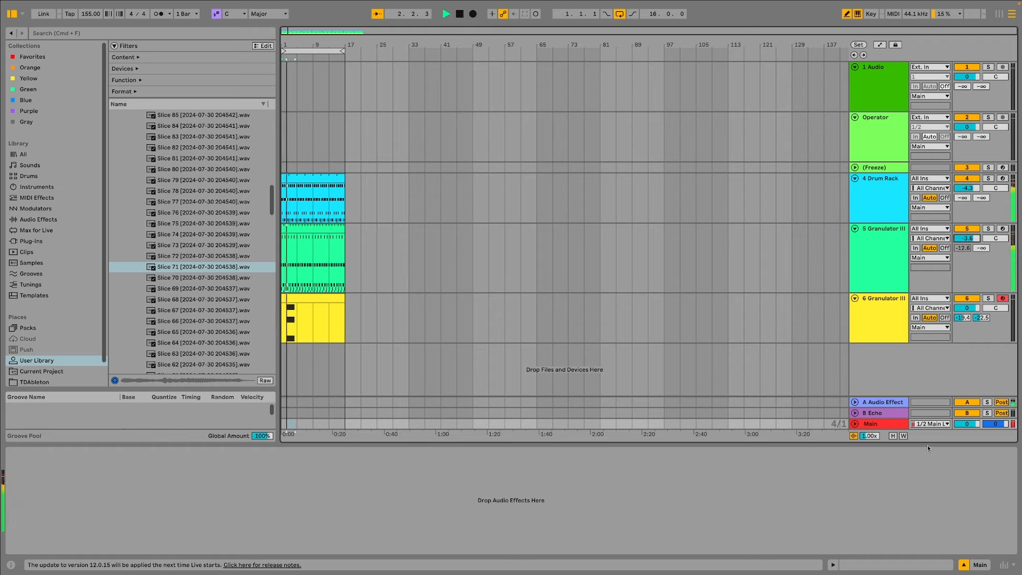
- Solo the second Granulator III track, lower its track volume to -4.0 dB and raise the device's Volume to -14 dB
{"action": "left_click", "coordinate": [987, 299]}
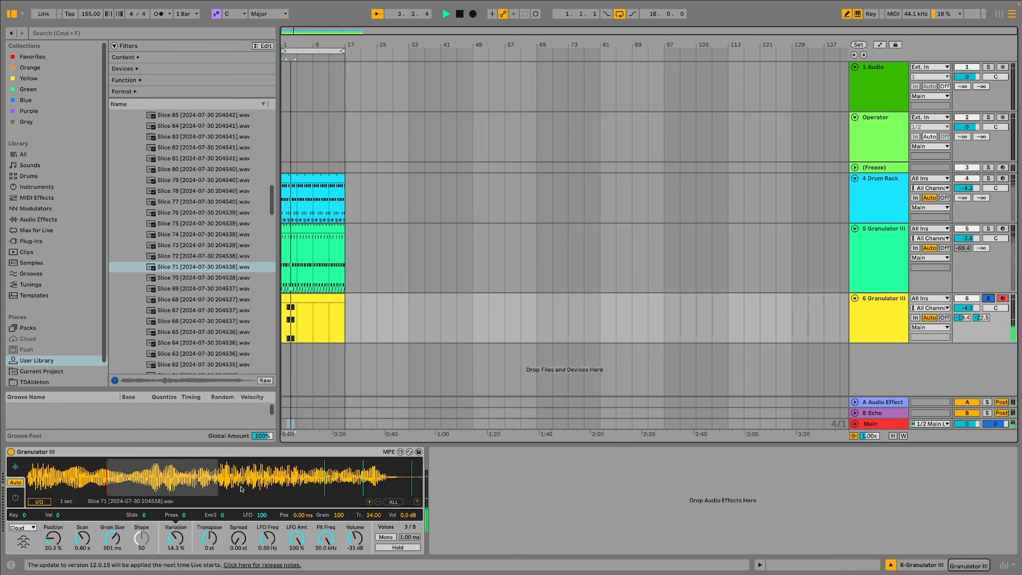
{"action": "left_click_drag", "start_coordinate": [355, 538], "coordinate": [355, 527]}
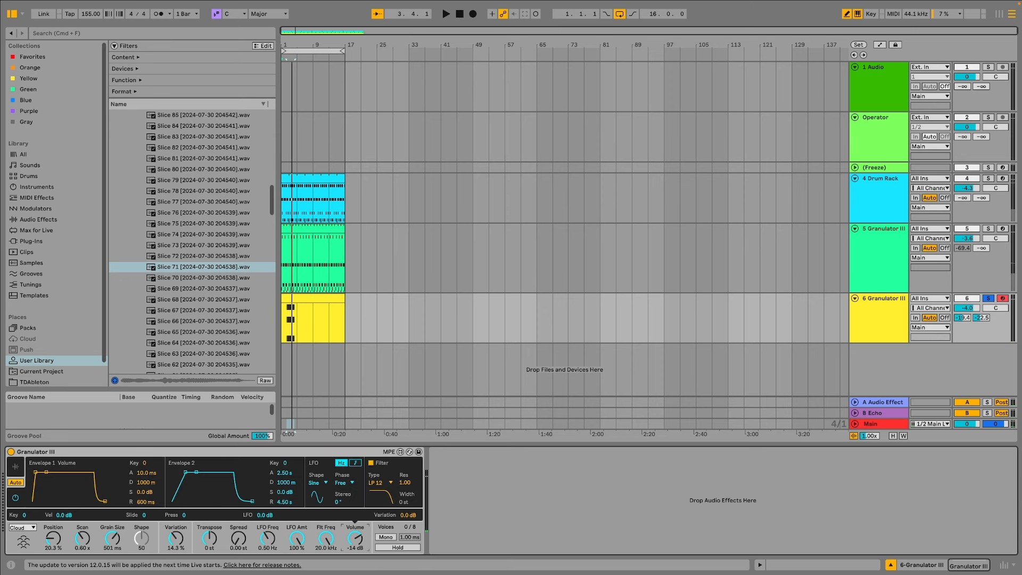
- Transpose the chord in the second Granulator III's clip up an octave and shorten the clip's loop to 6 bars
{"action": "double_click", "coordinate": [304, 298]}
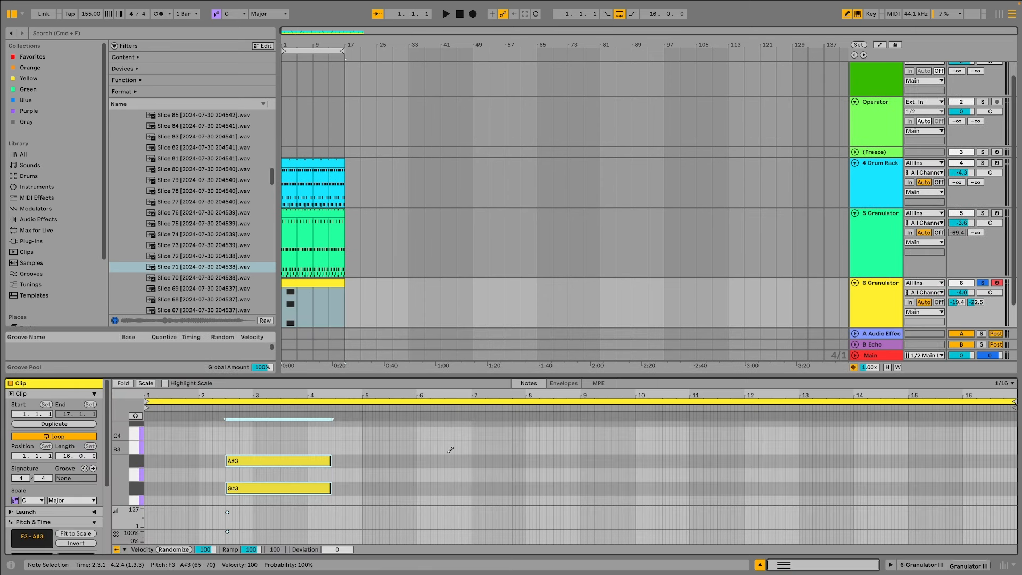
{"action": "key", "text": "shift+Up"}
{"action": "key", "text": "space"}
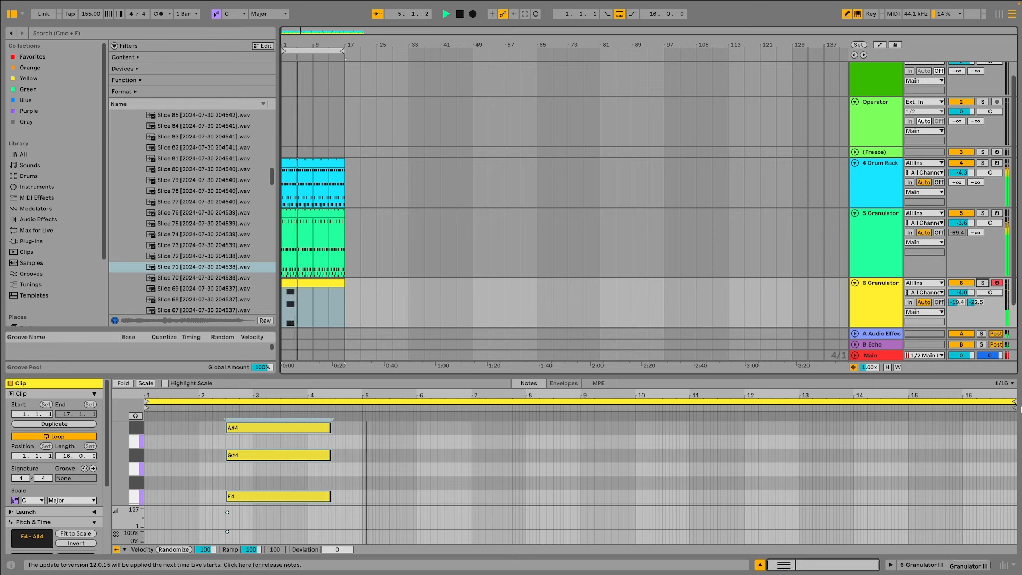
{"action": "left_click_drag", "start_coordinate": [1014, 402], "coordinate": [472, 401]}
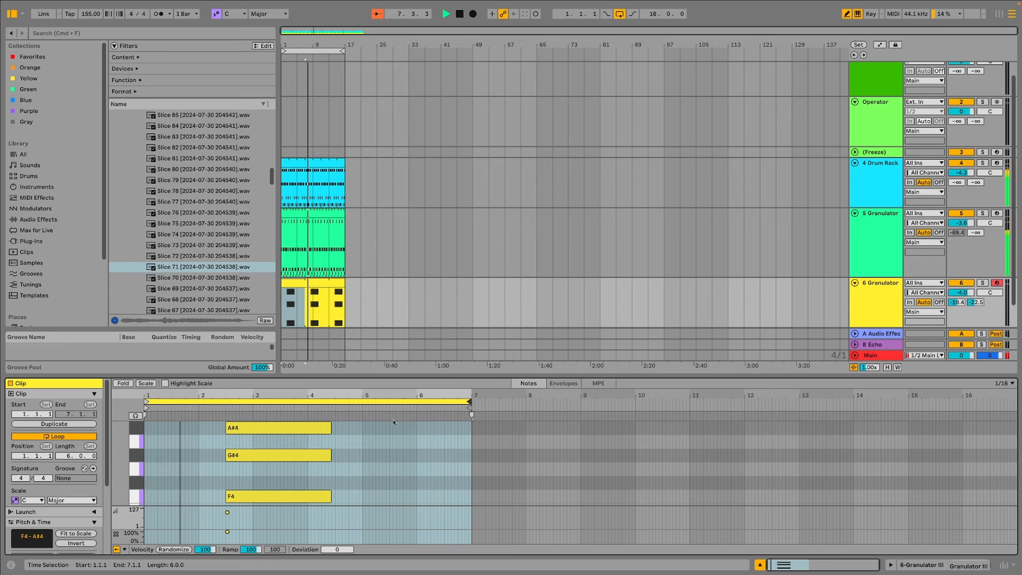
- Set the attack of the second Granulator III's Envelope 2 to 0.01 ms
{"action": "left_click", "coordinate": [922, 564]}
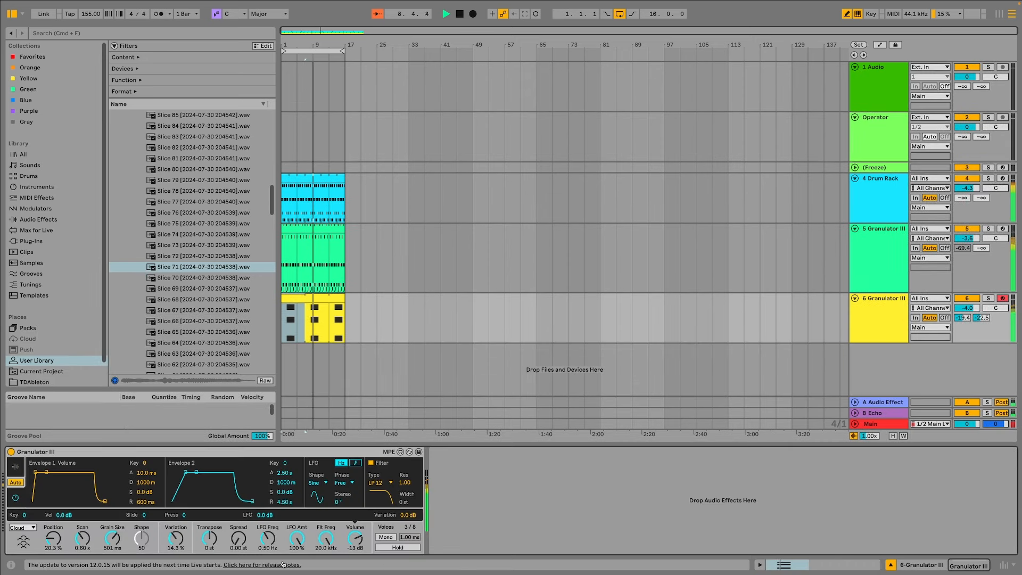
{"action": "left_click_drag", "start_coordinate": [185, 471], "coordinate": [172, 471]}
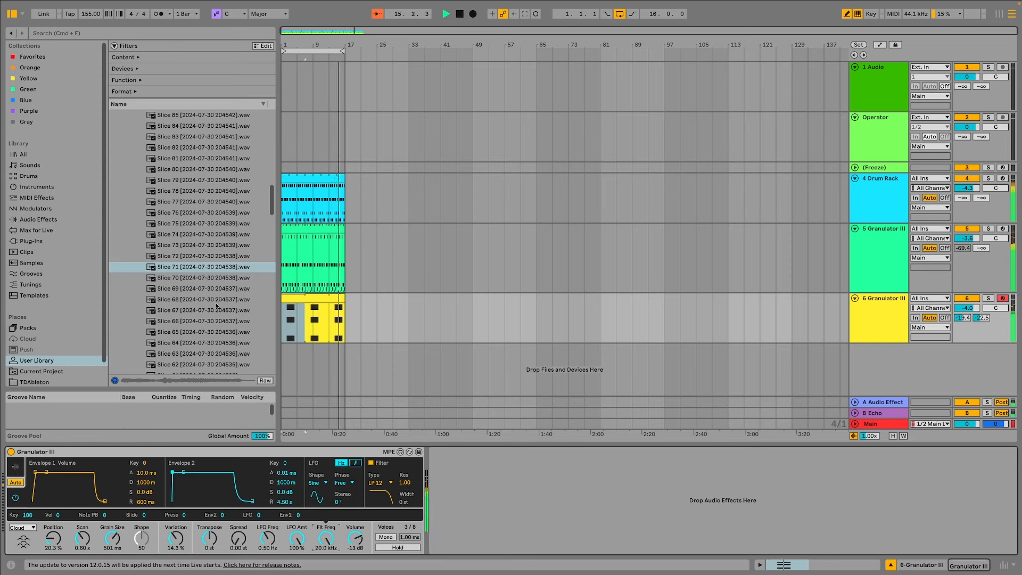
{"action": "key", "text": "space"}
- Replace the second Granulator III's sample with Slice 77 and play back the arrangement
{"action": "left_click", "coordinate": [216, 202]}
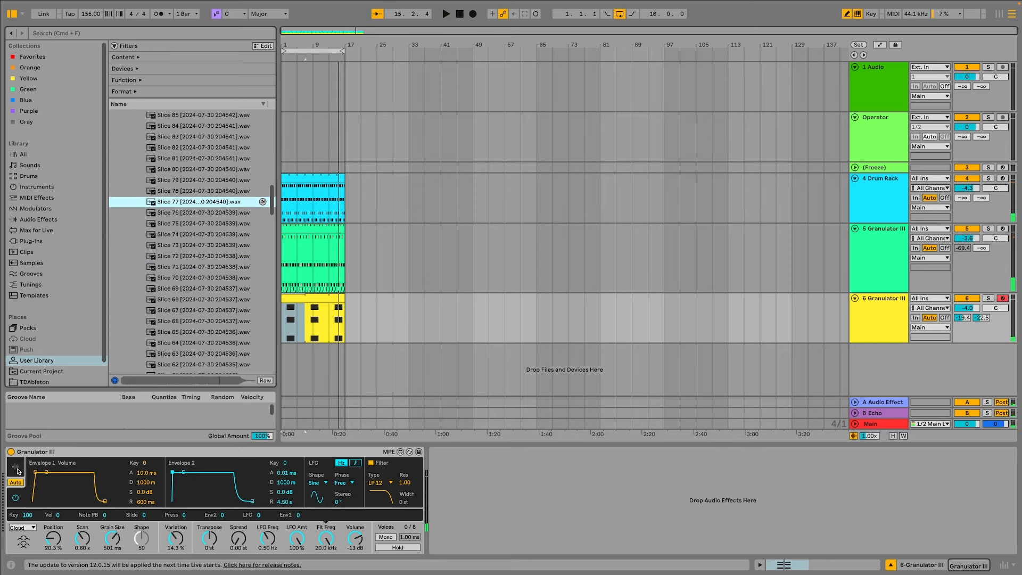
{"action": "left_click", "coordinate": [15, 467]}
{"action": "left_click_drag", "start_coordinate": [197, 203], "coordinate": [181, 494]}
{"action": "key", "text": "space"}
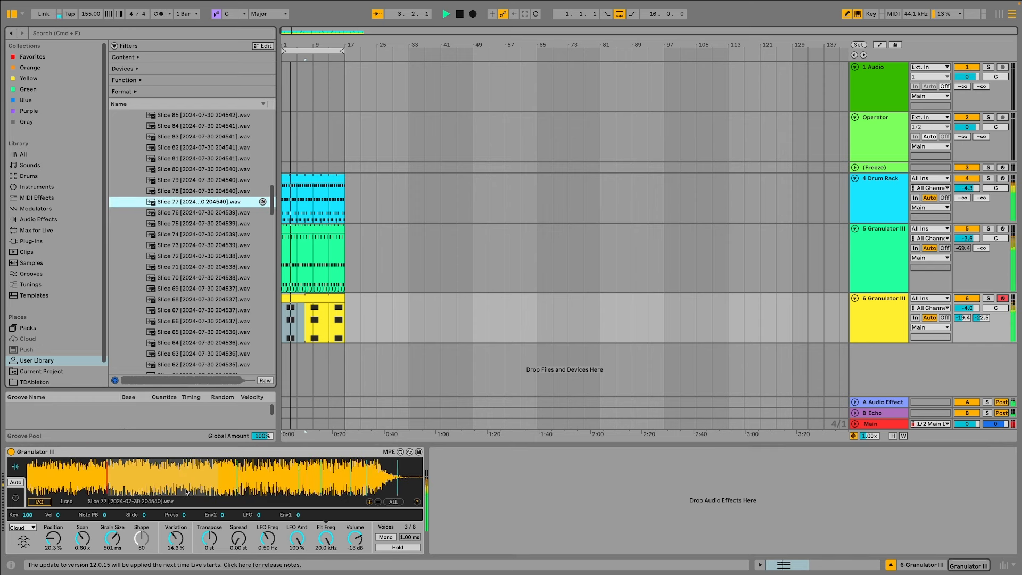
- Lower the second Granulator III's filter frequency to about 1.7 kHz during playback, and stop
{"action": "left_click_drag", "start_coordinate": [326, 538], "coordinate": [326, 564]}
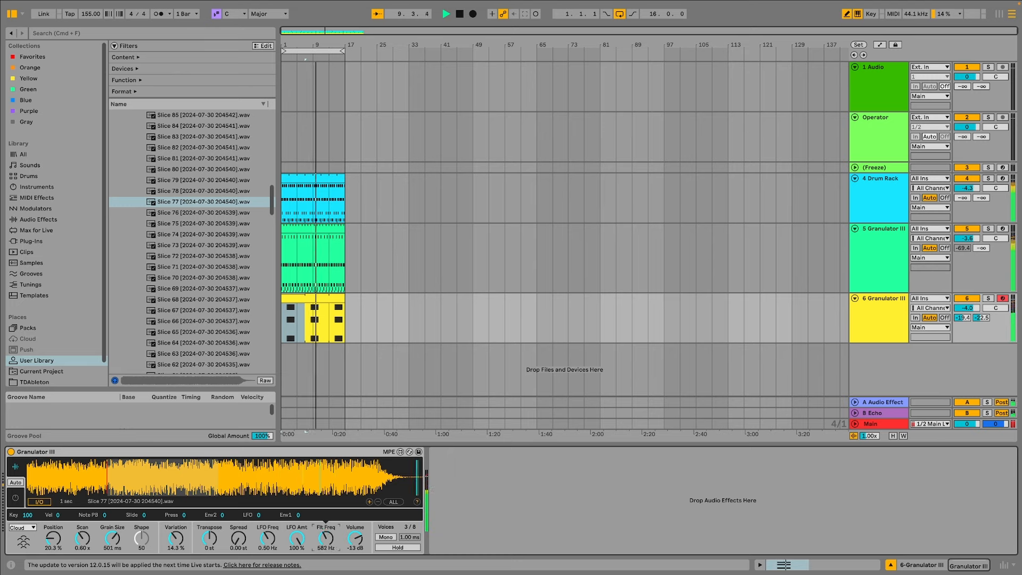
{"action": "left_click_drag", "start_coordinate": [326, 538], "coordinate": [328, 537]}
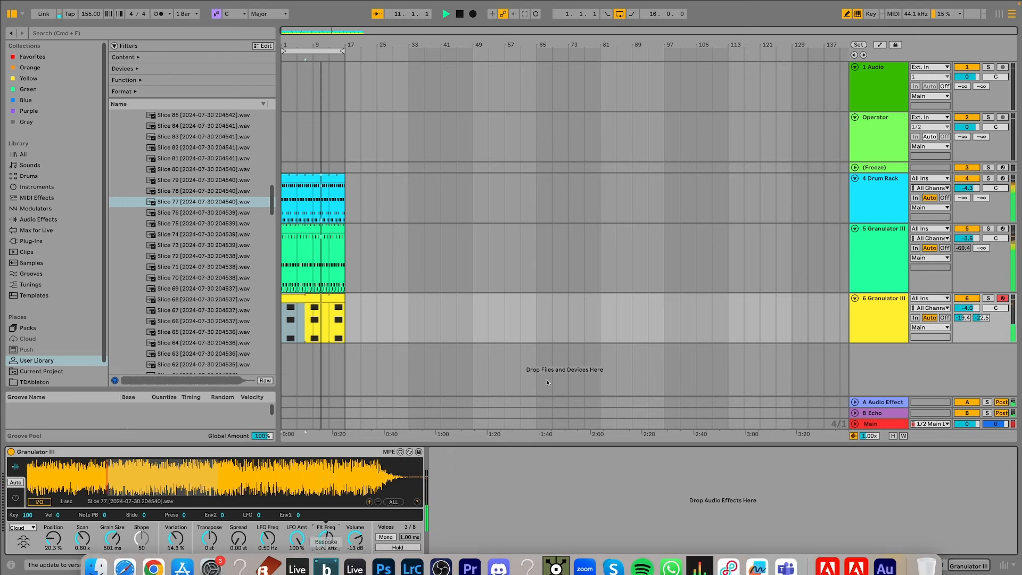
{"action": "key", "text": "space"}
- Try a Saturator on the Main track during playback, and delete it
{"action": "left_click", "coordinate": [880, 423]}
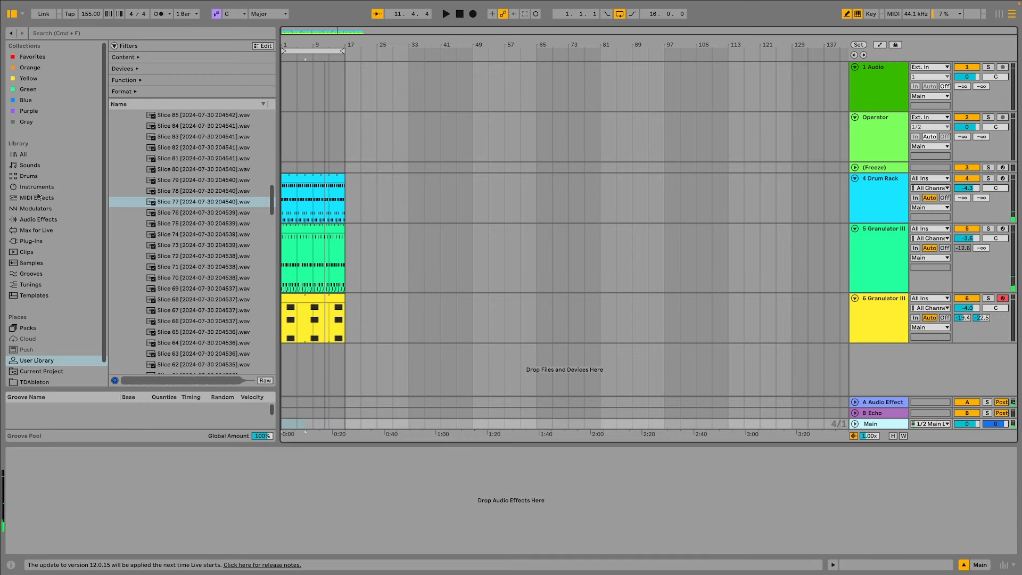
{"action": "key", "text": "space"}
{"action": "left_click", "coordinate": [38, 219]}
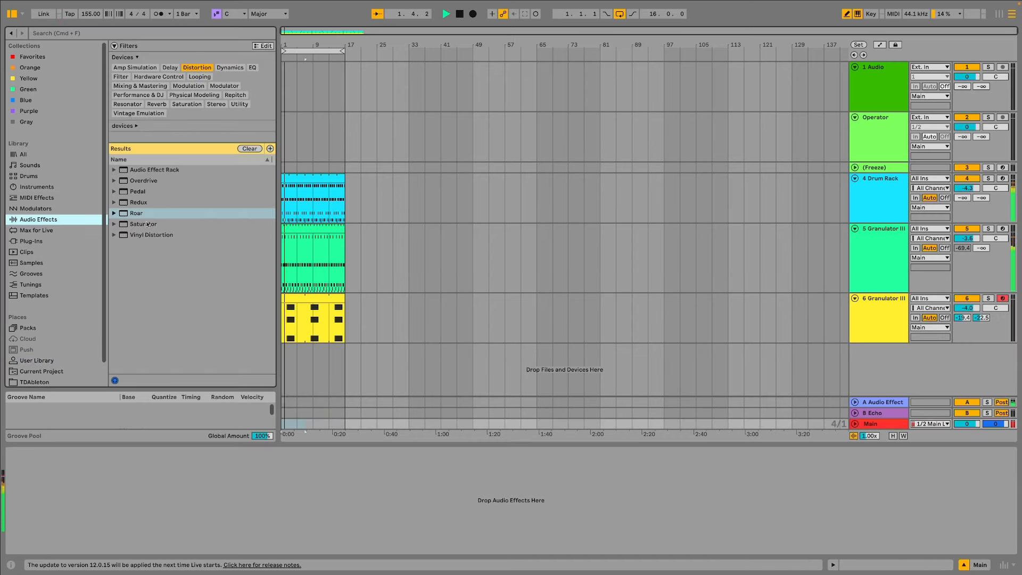
{"action": "key", "text": "Down"}
{"action": "key", "text": "Return"}
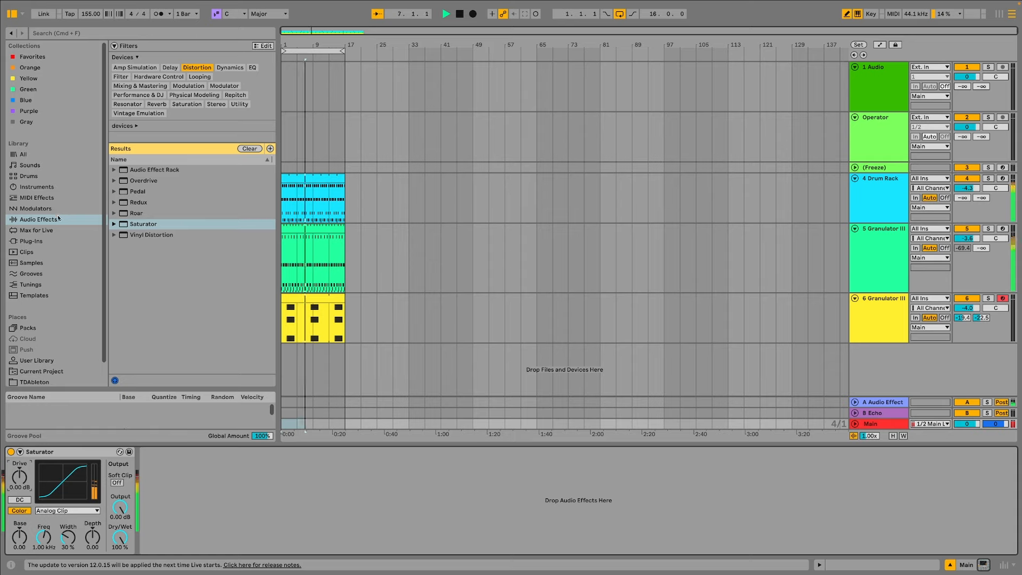
{"action": "left_click", "coordinate": [93, 451]}
{"action": "key", "text": "Delete"}
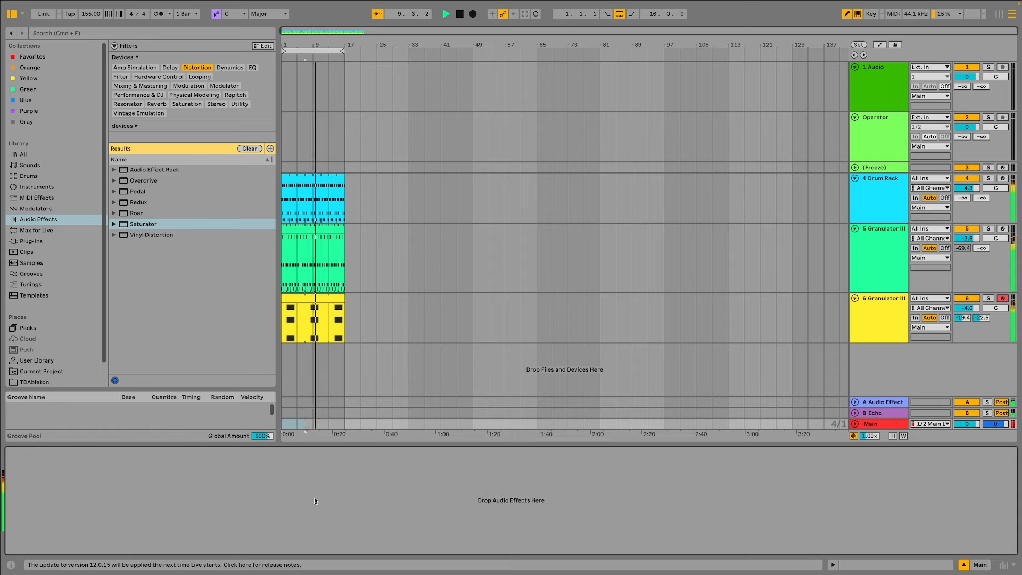